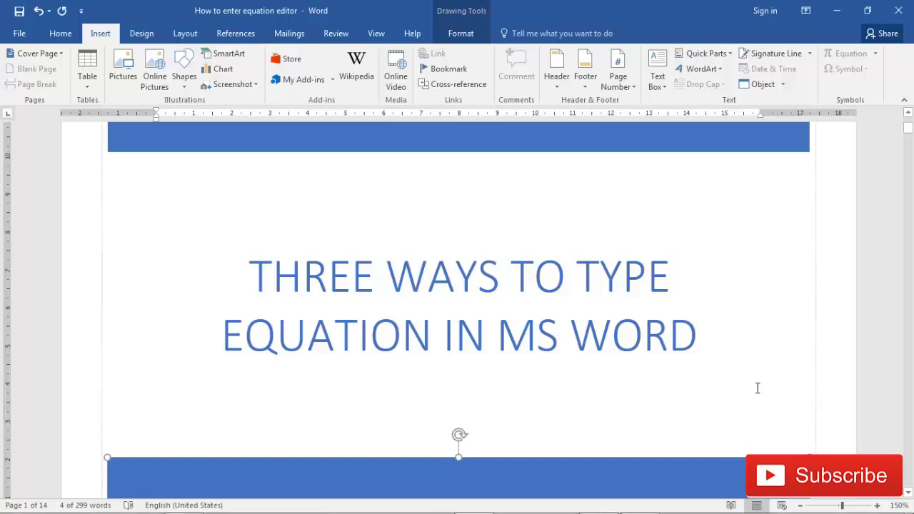
- Deselect the title banner and scroll to '1. Using GUI' with its three bullets
click(850, 378)
scroll(850, 378, down, 4)
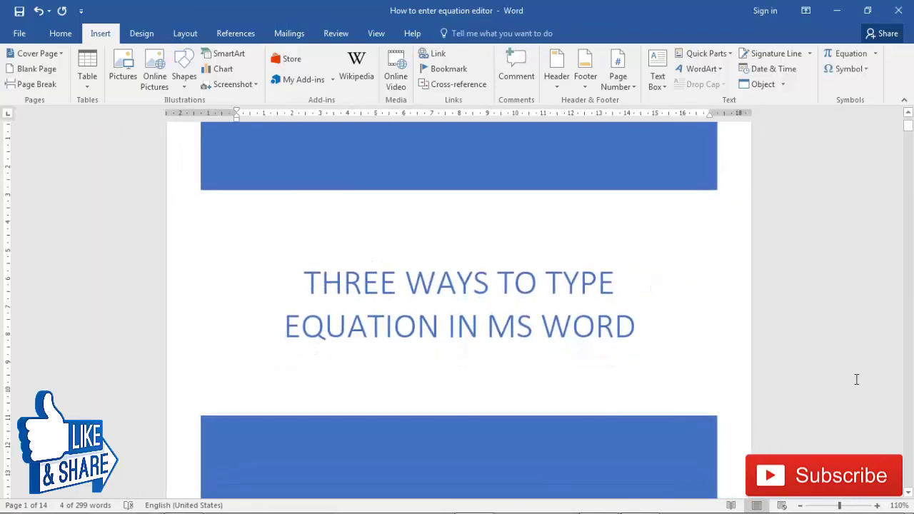
scroll(856, 379, up, 2)
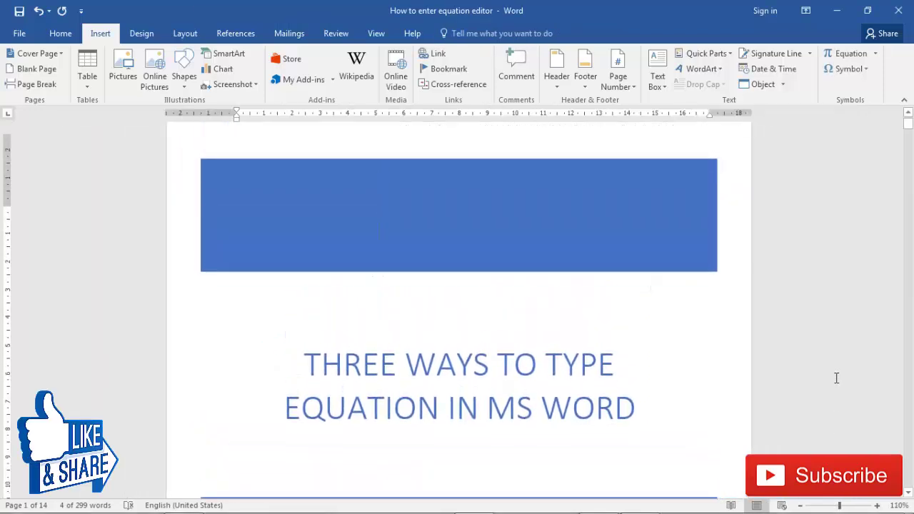
scroll(837, 378, down, 2)
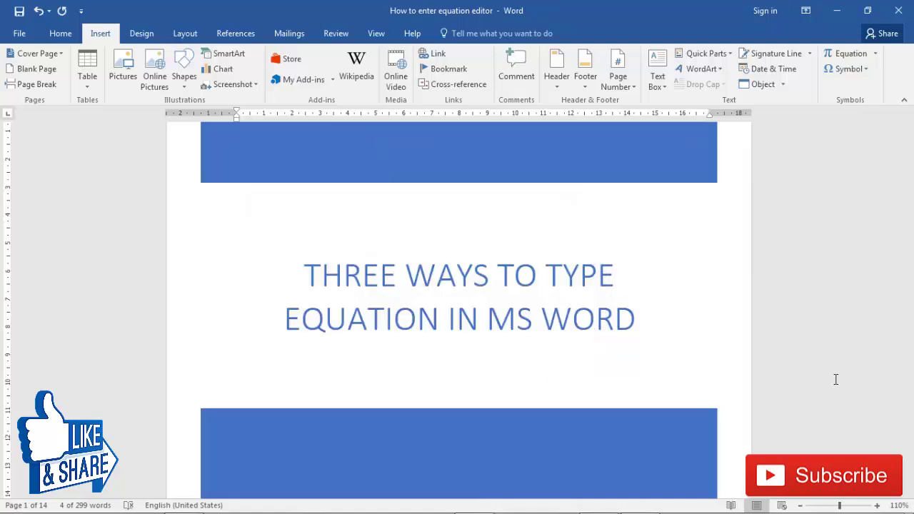
scroll(753, 372, down, 10)
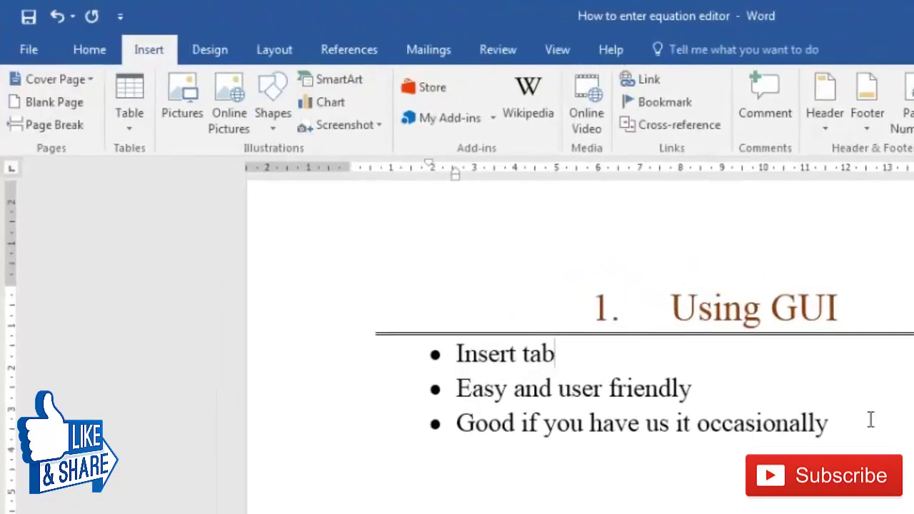
- Insert a blank equation on a new line after the last 'Using GUI' bullet
click(587, 284)
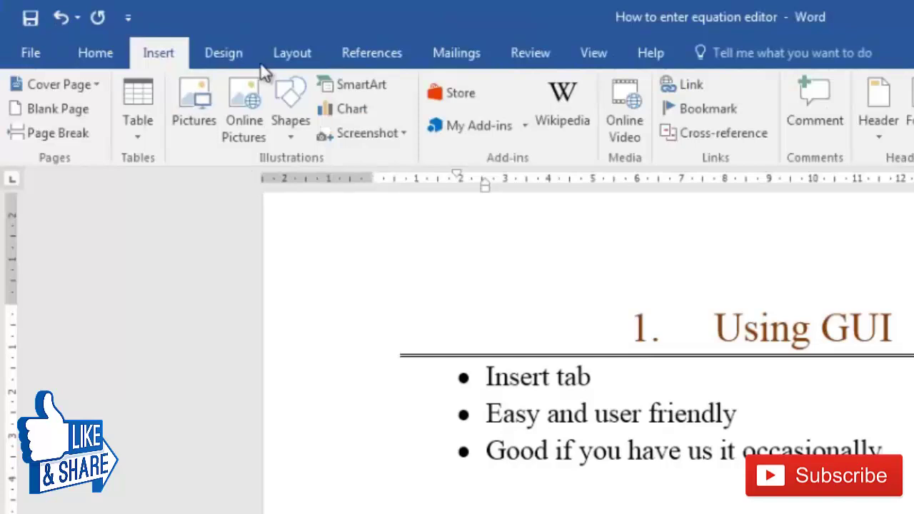
click(95, 53)
click(171, 52)
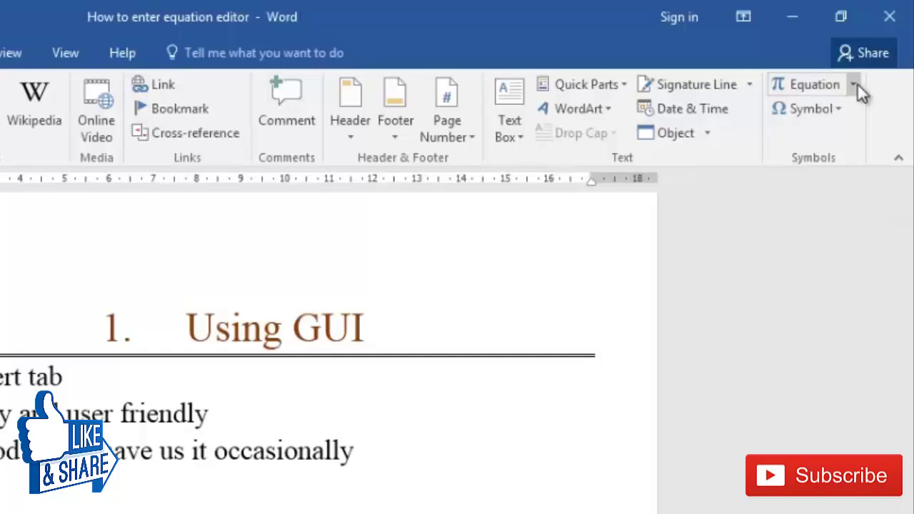
click(786, 84)
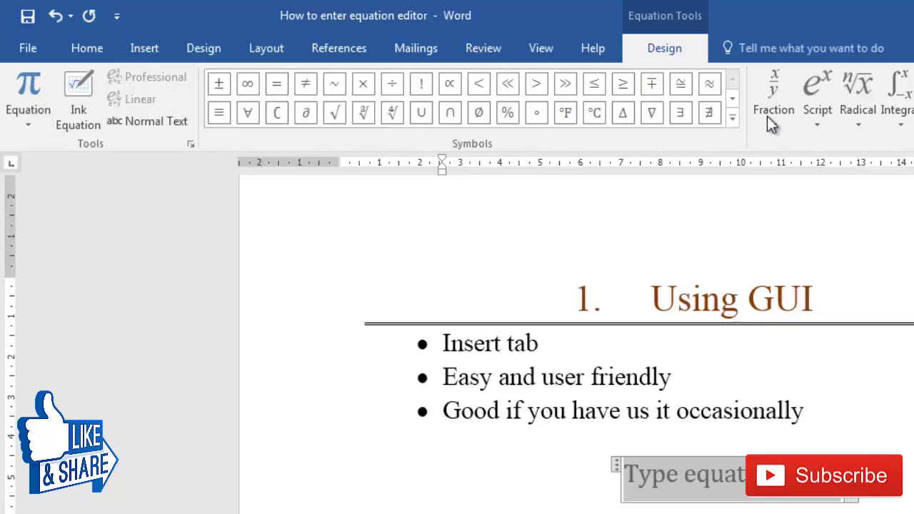
- Look through the Radical and Fraction template galleries, then close them
click(858, 107)
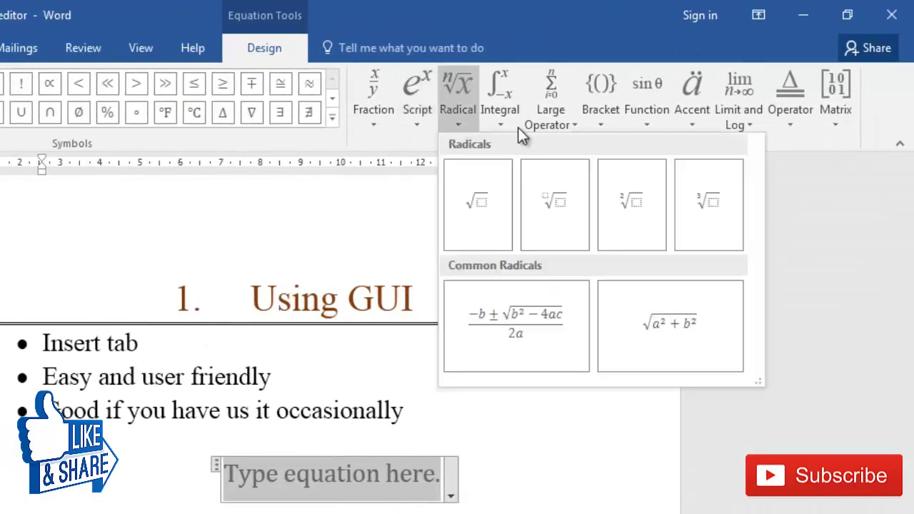
click(831, 141)
click(374, 121)
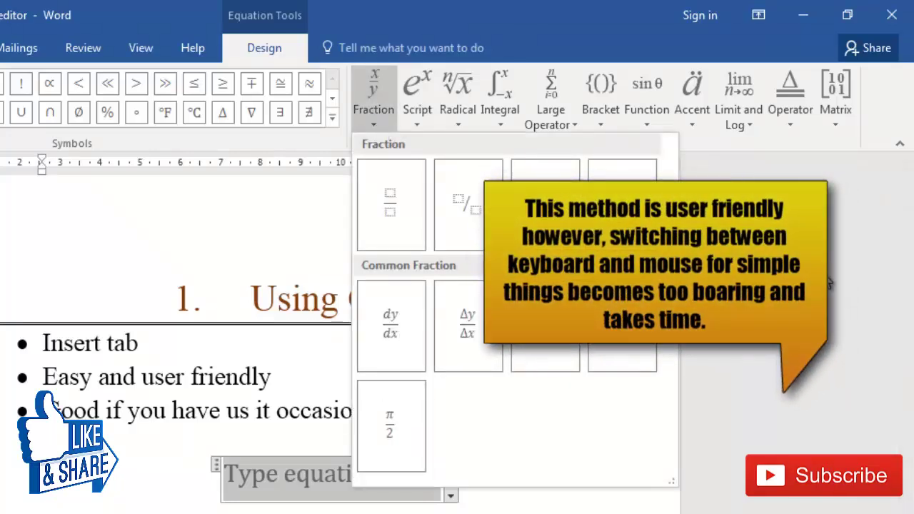
click(393, 450)
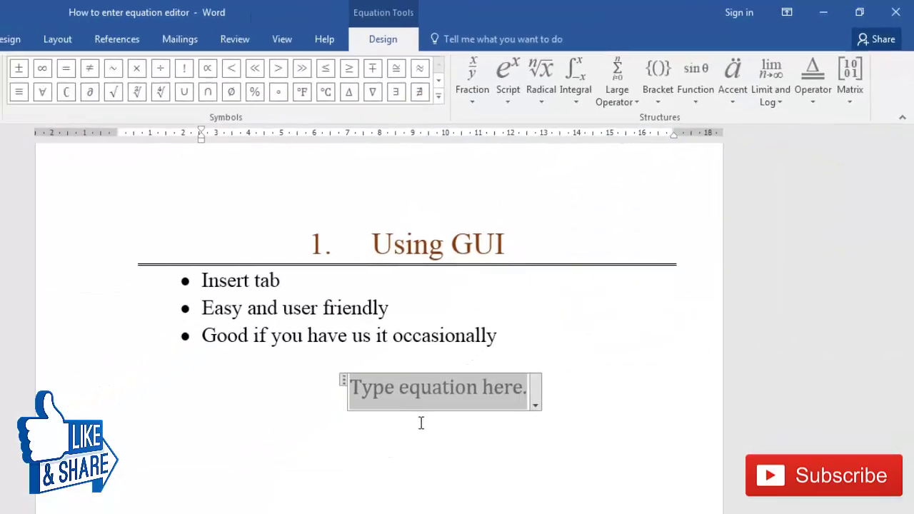
- Replace the placeholder with a new equation reading Area with subscript Circle, followed by '='
key(BackSpace)
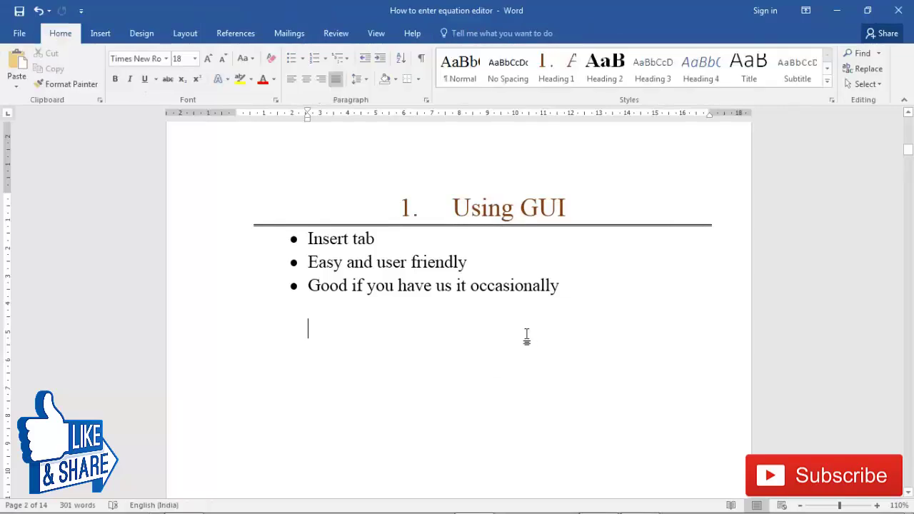
key(alt+equal)
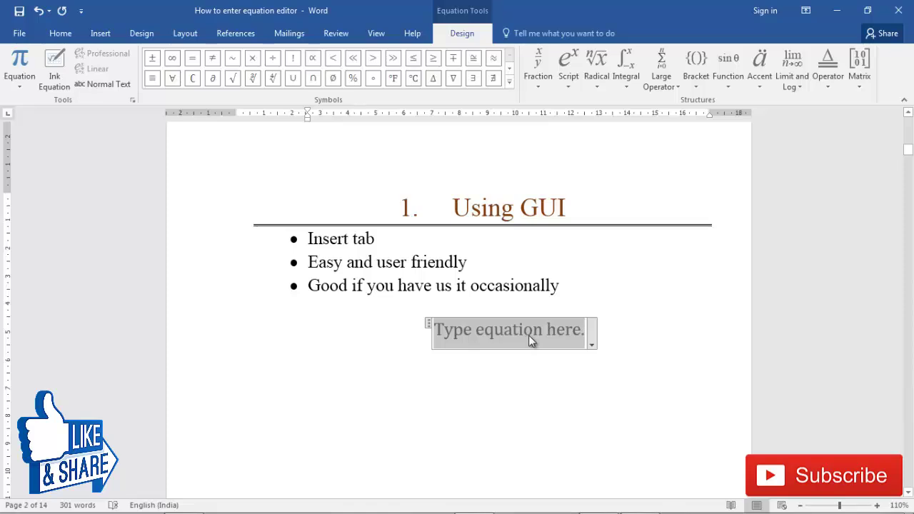
click(567, 89)
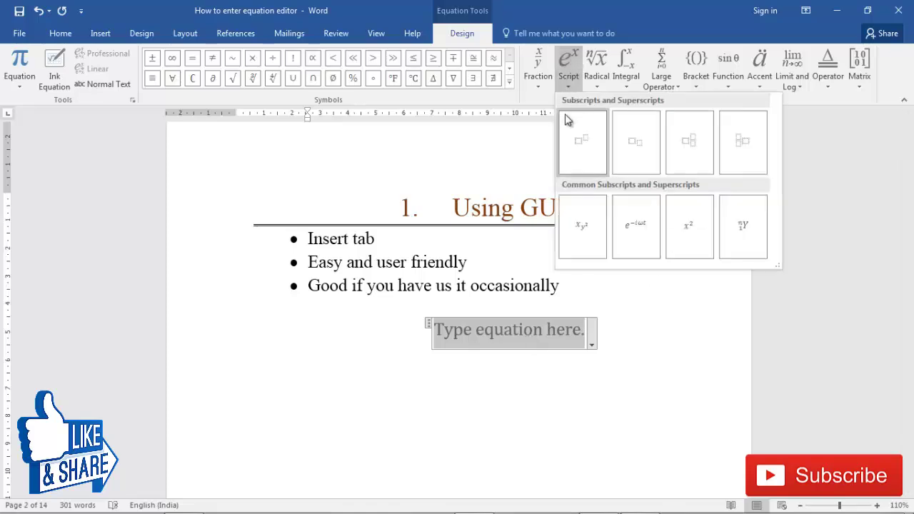
click(635, 143)
text(Area)
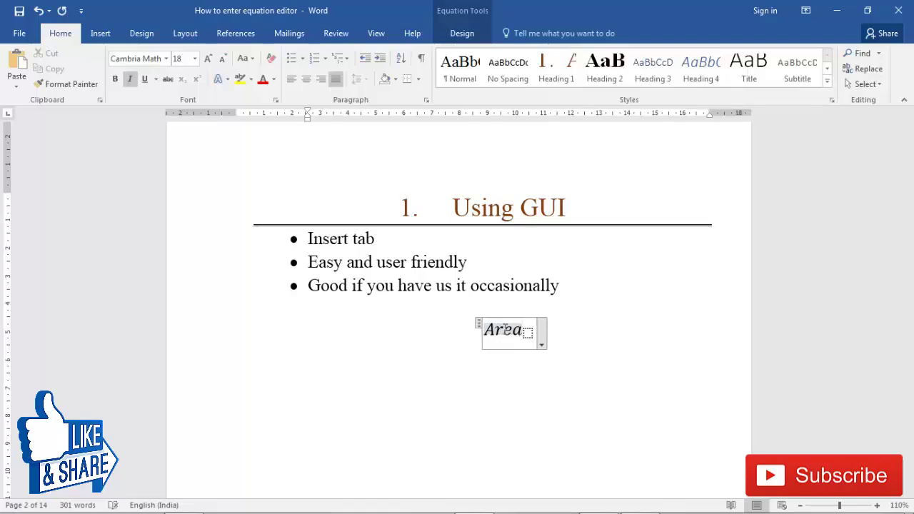
key(Right)
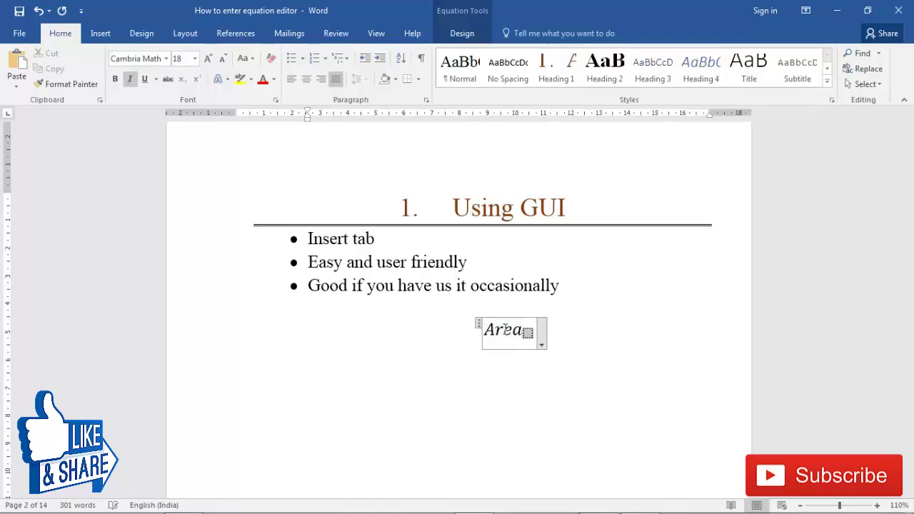
text(Circle)
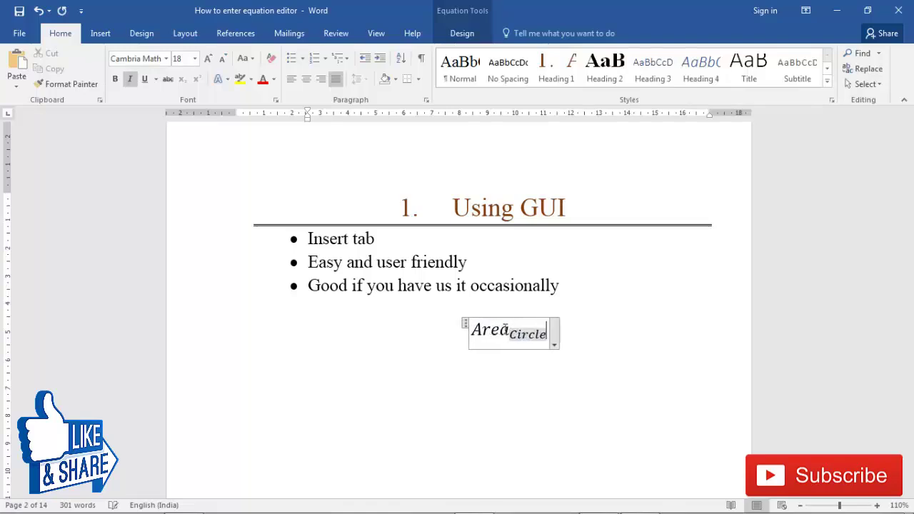
key(Right)
text(=)
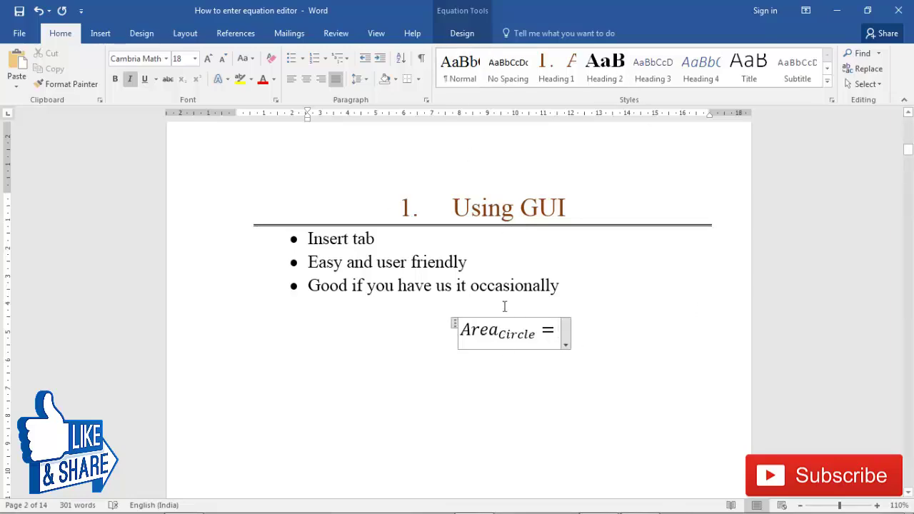
click(460, 34)
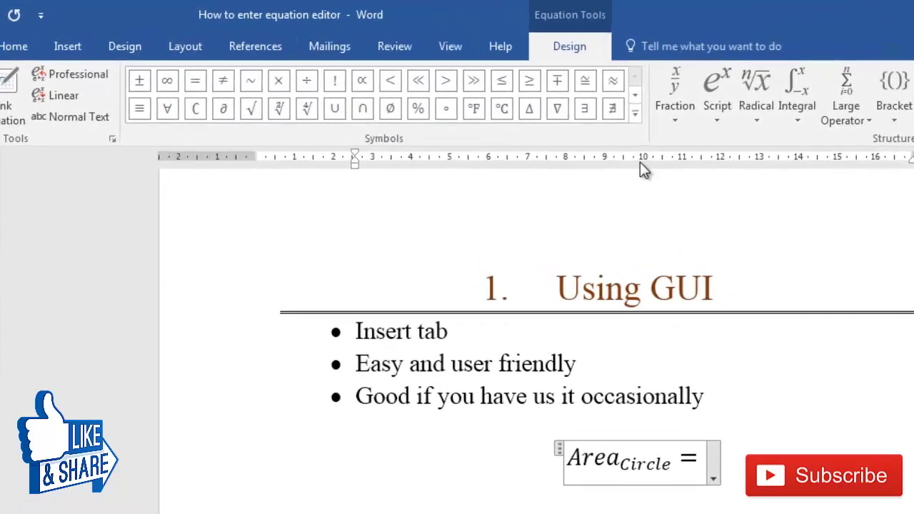
- Add π from the Symbols gallery and r with superscript 2 to complete the right-hand side
click(707, 131)
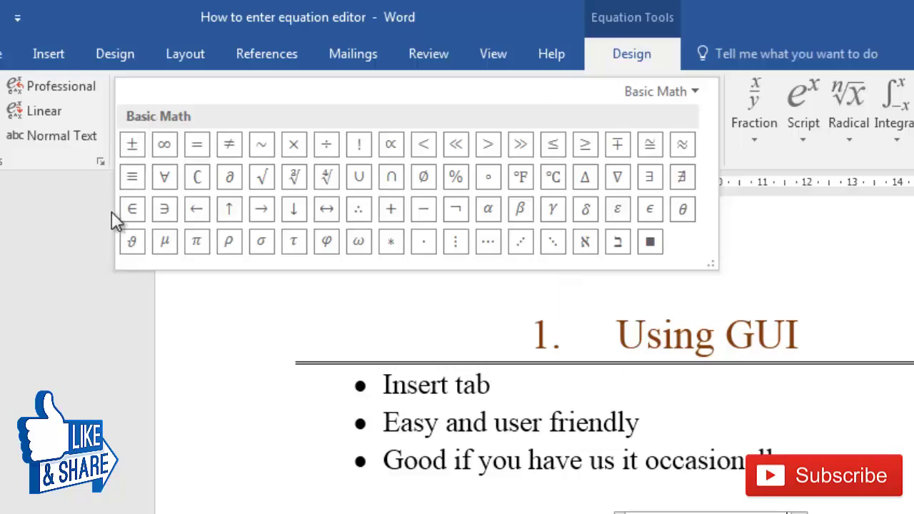
click(197, 242)
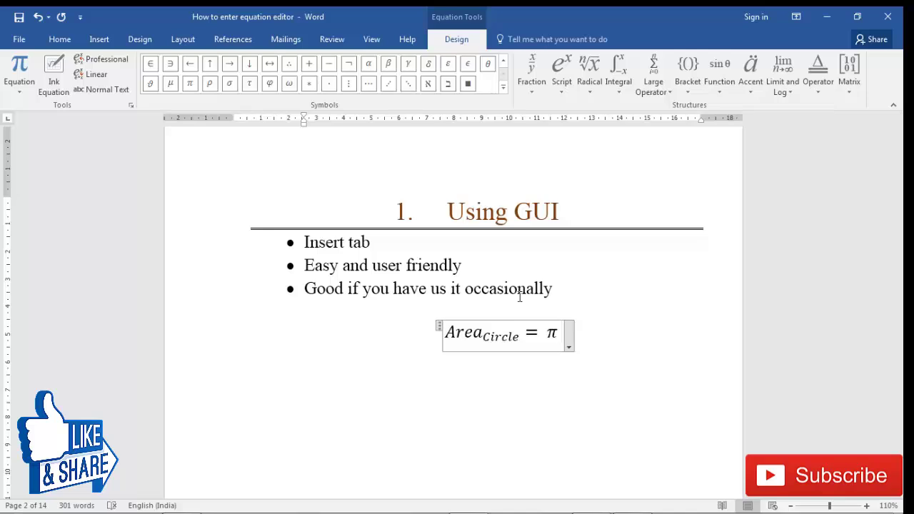
click(561, 73)
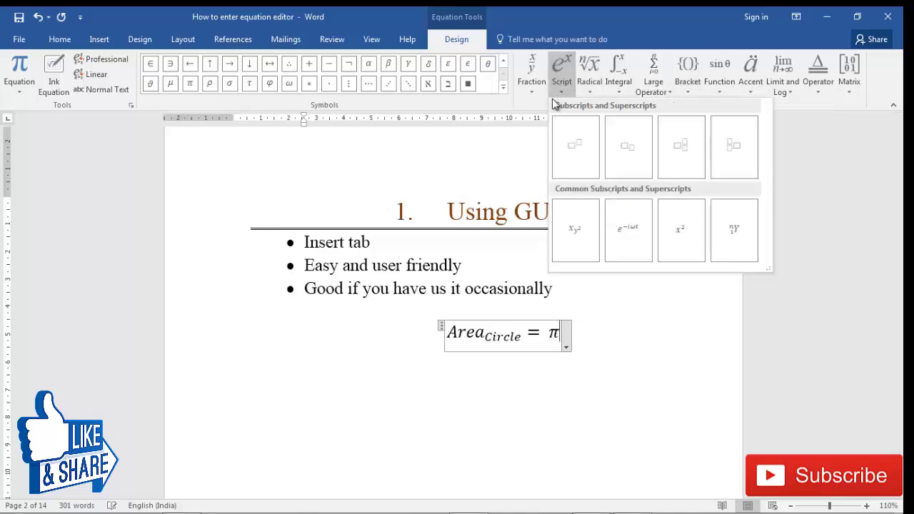
click(590, 152)
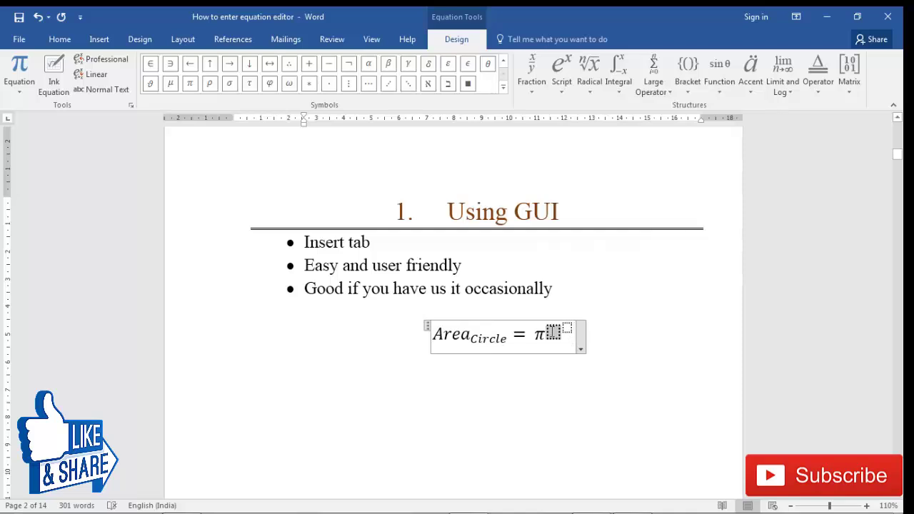
text(r)
click(564, 328)
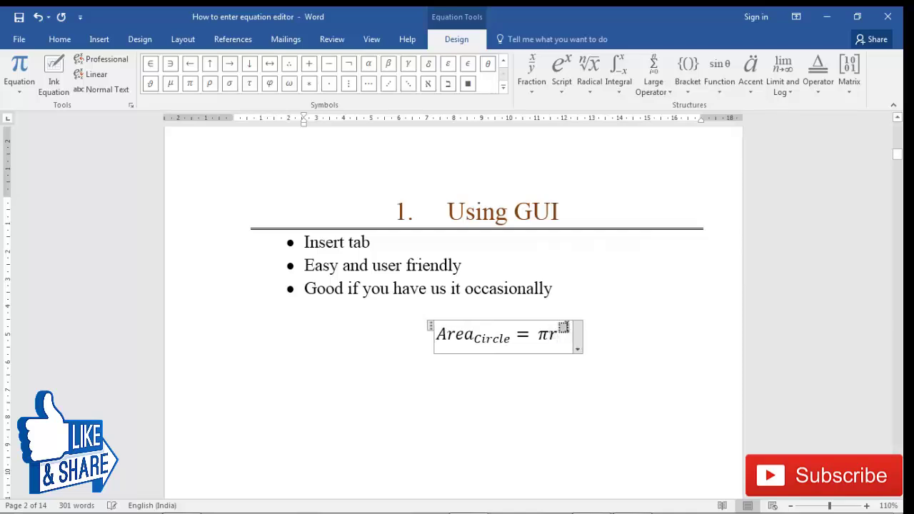
text(2)
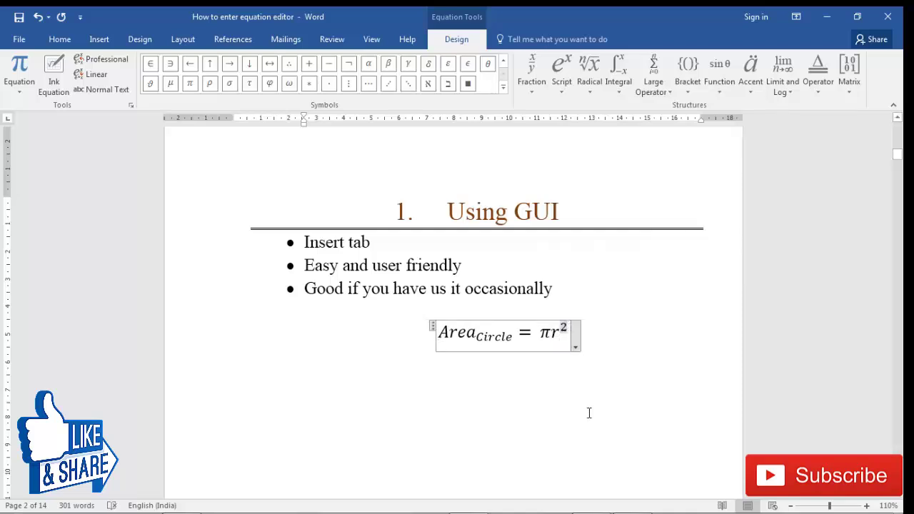
click(586, 424)
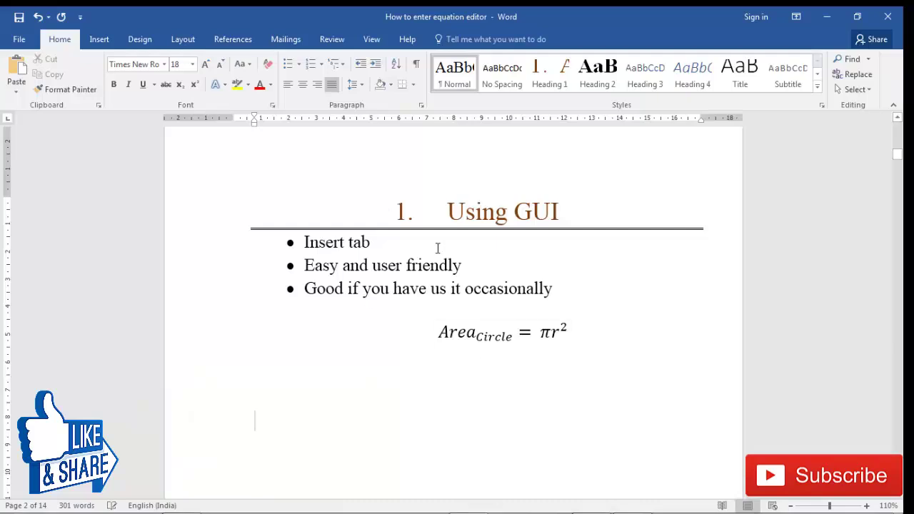
- Add blank, unbulleted lines after the 'difficult' bullet in the Ink Equation section
scroll(502, 305, down, 5)
scroll(502, 304, down, 5)
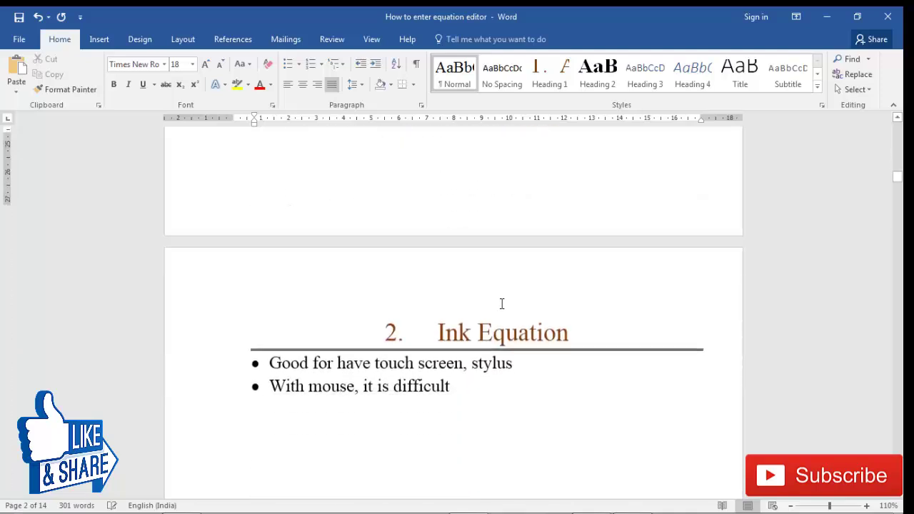
click(460, 361)
key(Return)
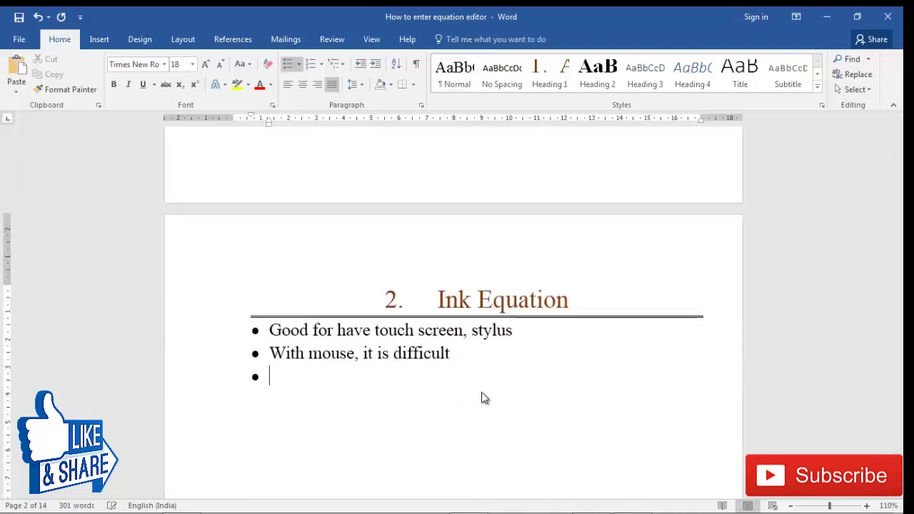
key(BackSpace)
key(Return)
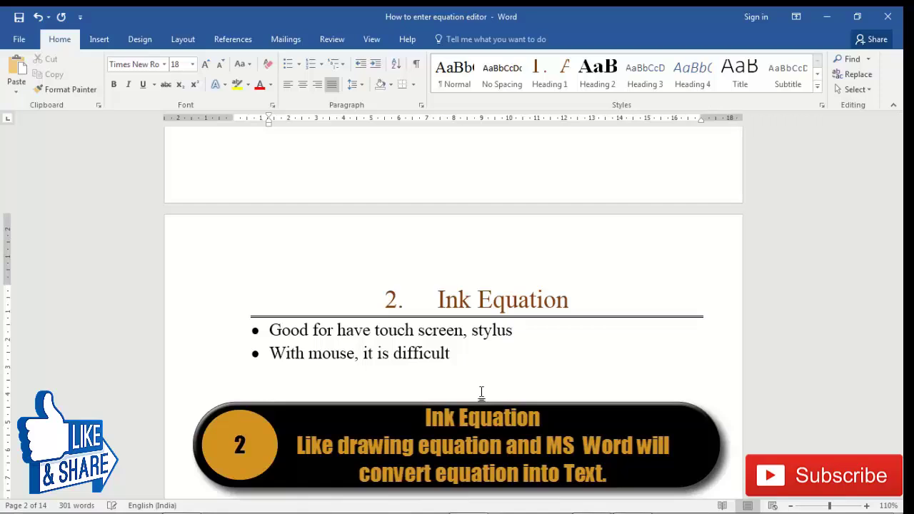
click(321, 157)
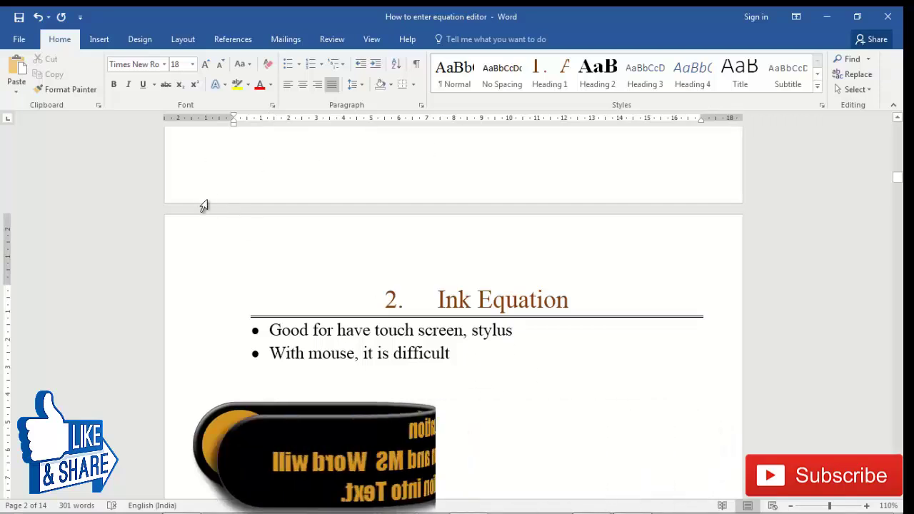
- Open the Ink Equation handwriting pad and move it into place
click(99, 40)
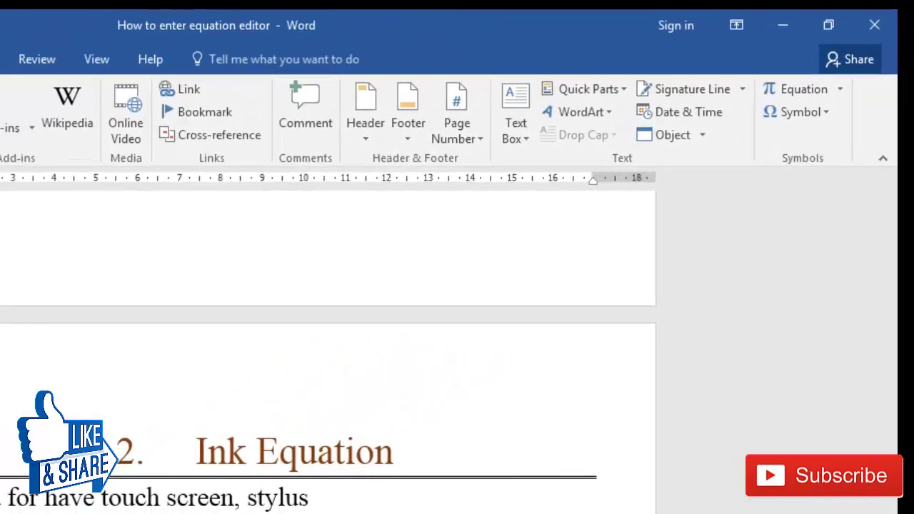
click(840, 90)
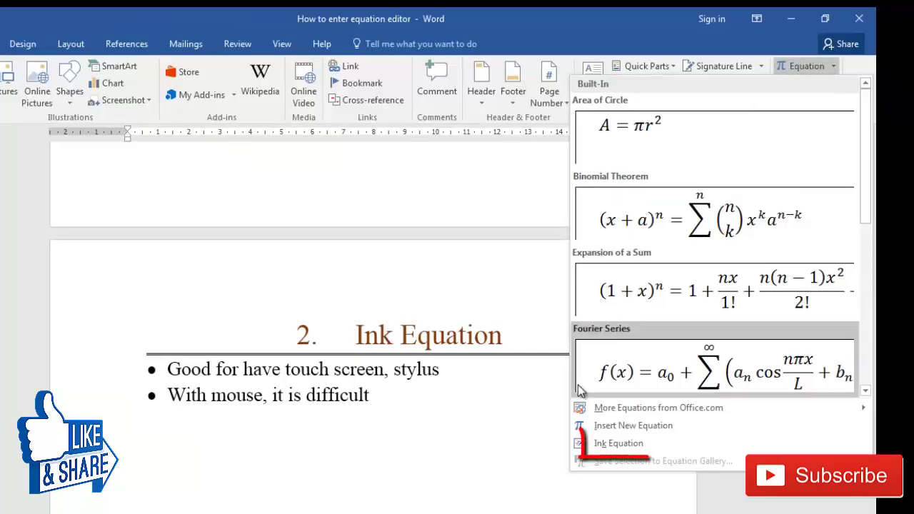
click(607, 443)
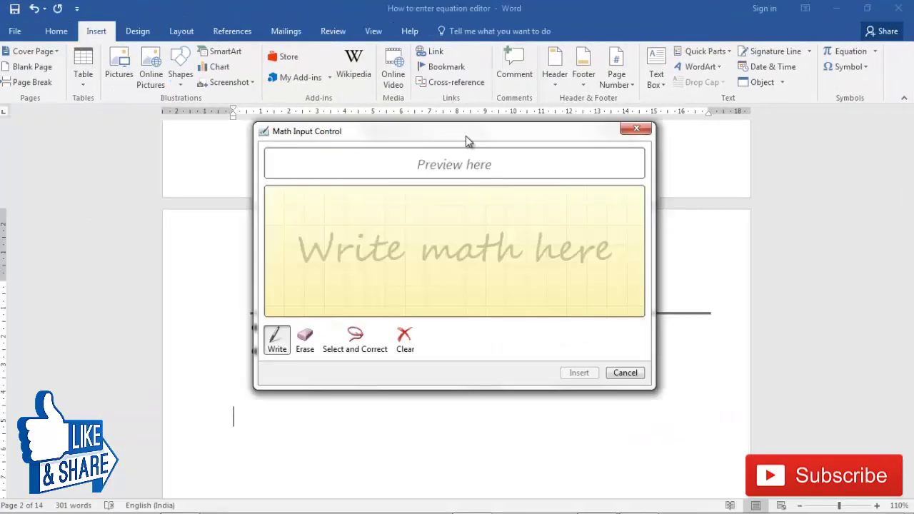
mouse_move(467, 141)
mouse_down()
mouse_move(652, 203)
mouse_move(524, 106)
mouse_up()
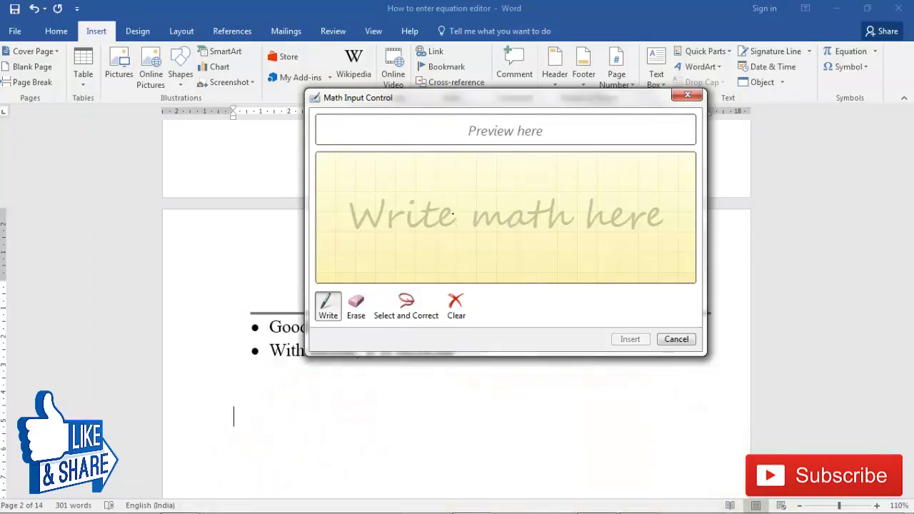
- Handwrite A with subscript circle, an equals sign, and πr² in the pad
drag(366, 184, 353, 240)
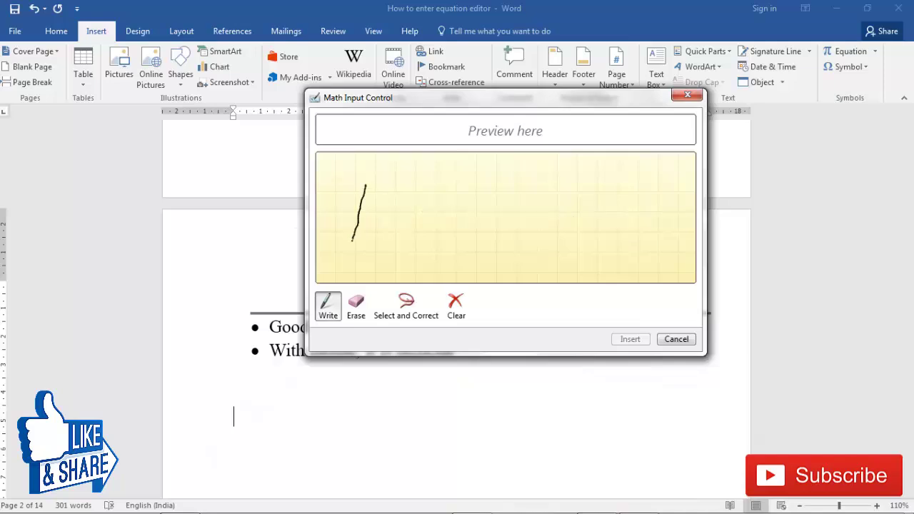
mouse_move(371, 198)
mouse_down()
mouse_move(383, 231)
mouse_move(379, 217)
mouse_up()
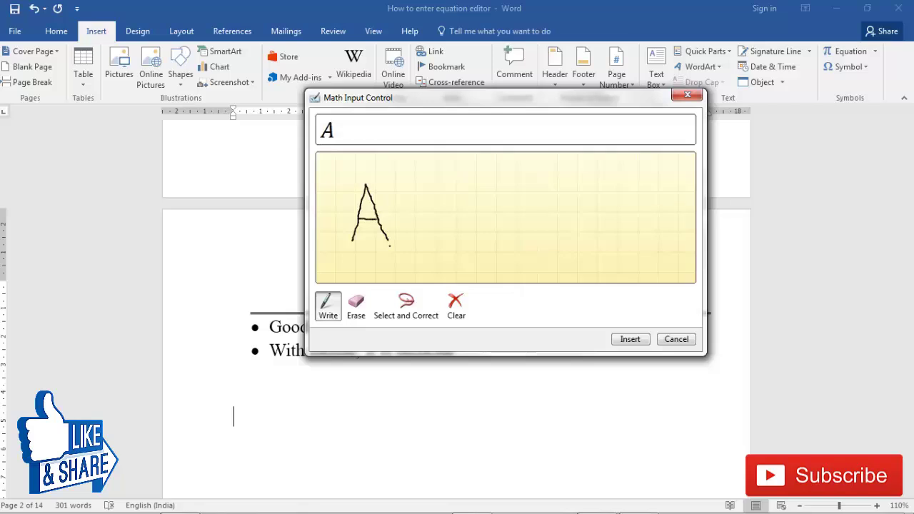
drag(398, 248, 412, 252)
click(420, 243)
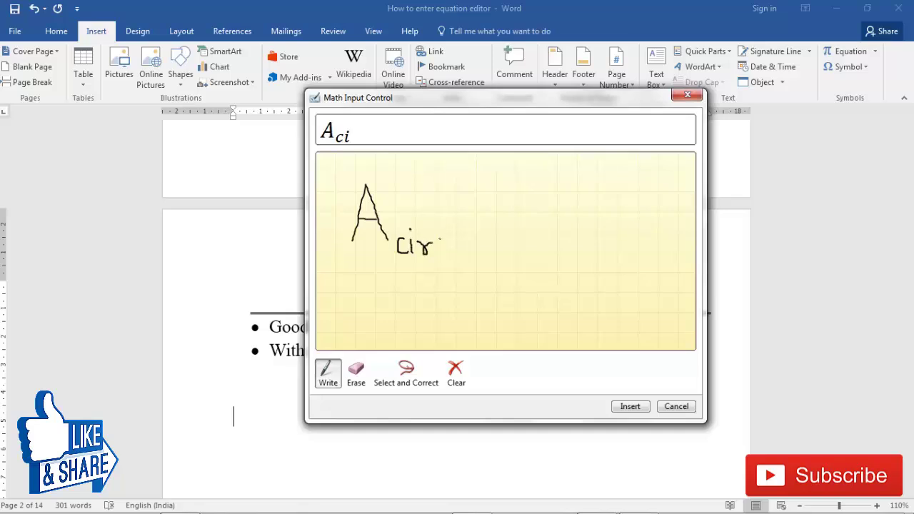
mouse_move(443, 244)
mouse_down()
mouse_move(453, 264)
mouse_move(466, 255)
mouse_up()
mouse_move(473, 212)
mouse_down()
mouse_move(503, 212)
mouse_move(508, 230)
mouse_move(569, 211)
mouse_move(533, 238)
mouse_move(595, 239)
mouse_up()
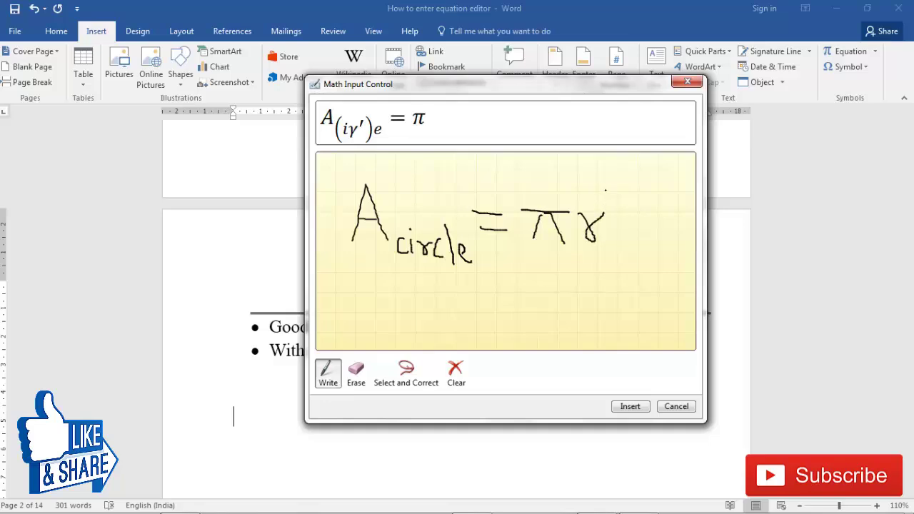
drag(606, 190, 637, 214)
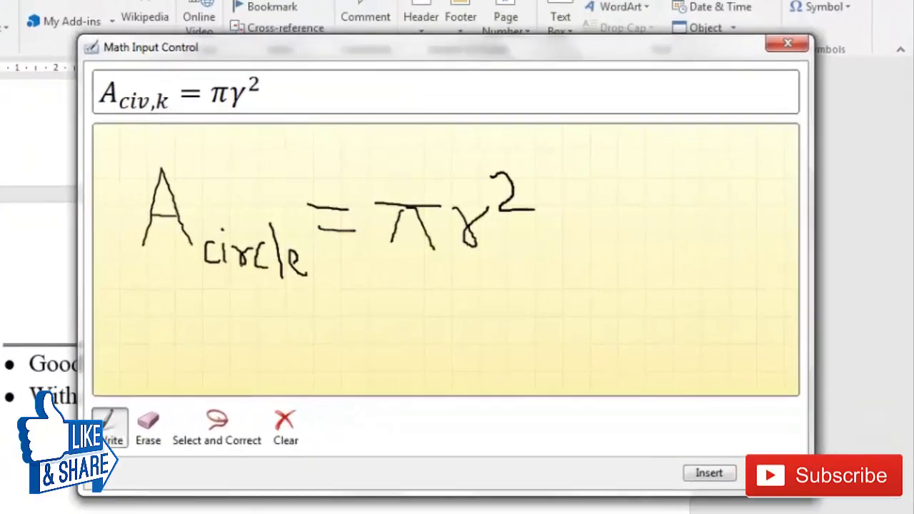
- Correct the misread r, the l in circle and the symbol after π, then insert the equation
click(177, 434)
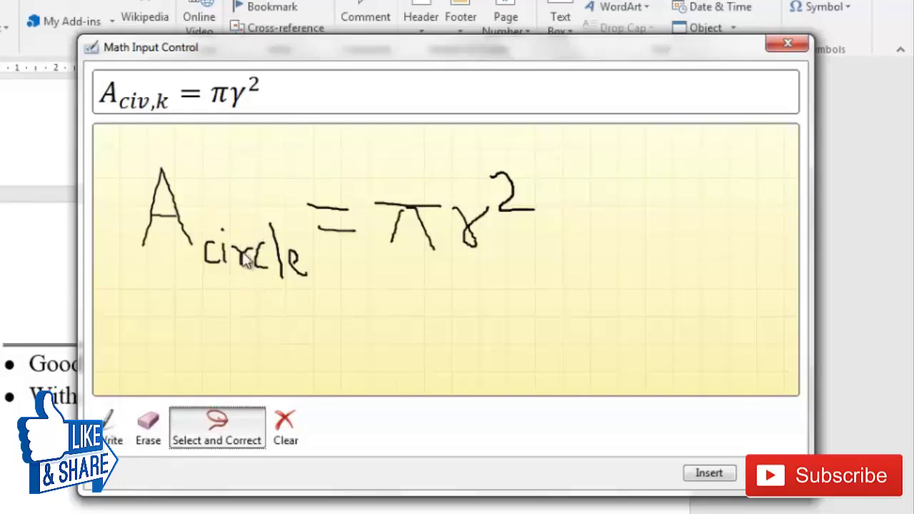
drag(243, 277, 237, 247)
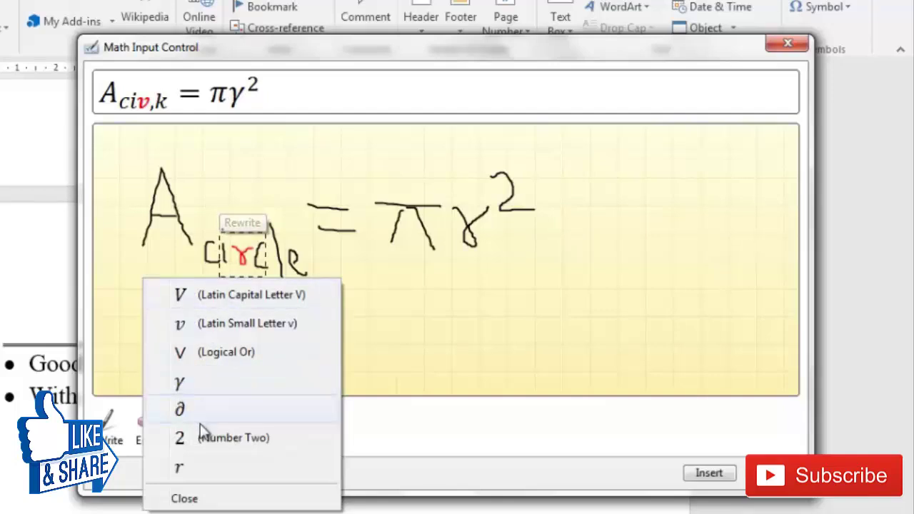
click(186, 468)
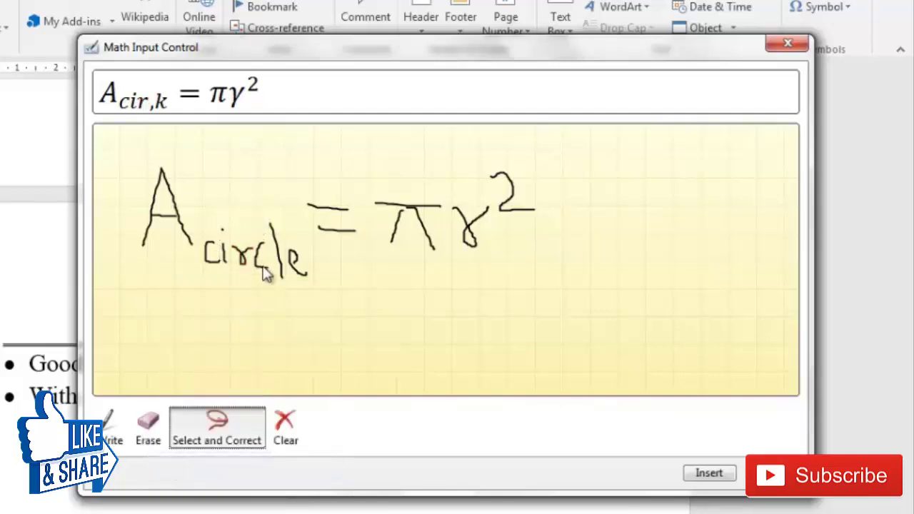
drag(264, 223, 289, 288)
drag(280, 239, 270, 223)
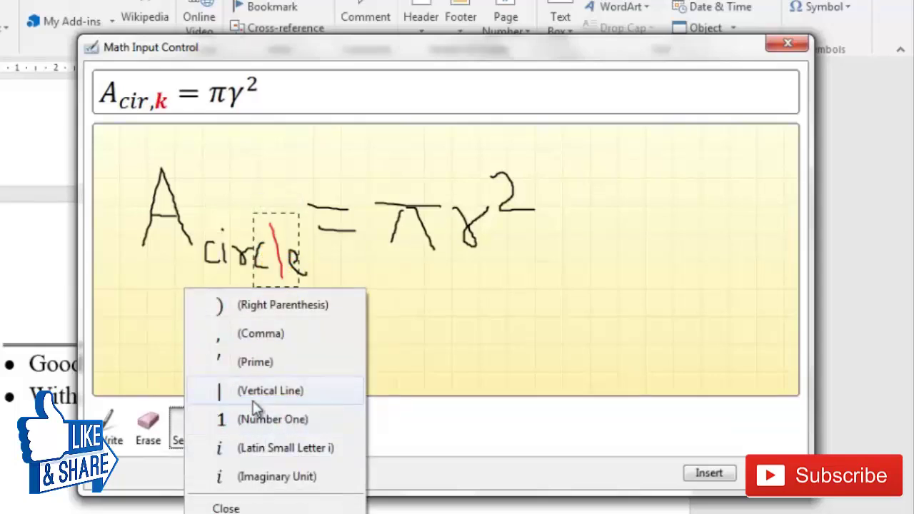
click(220, 476)
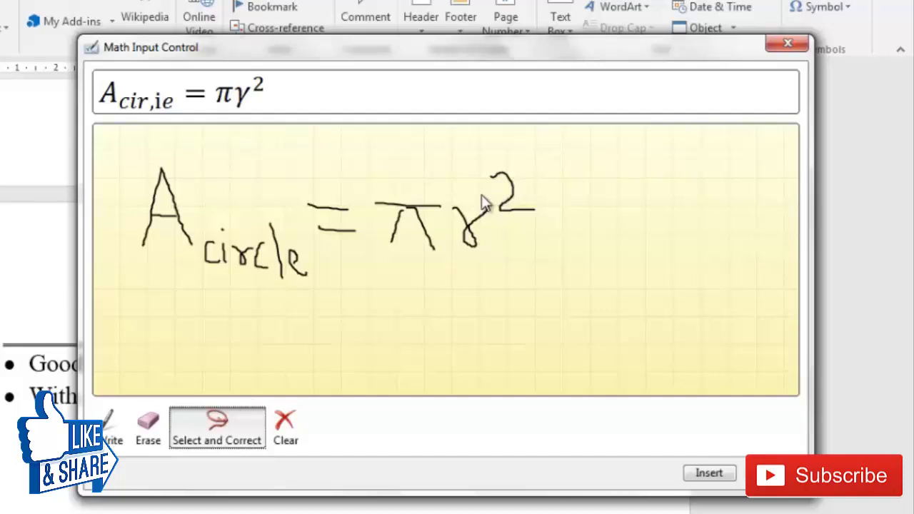
mouse_move(484, 198)
mouse_down()
mouse_move(467, 267)
mouse_move(491, 206)
mouse_move(463, 191)
mouse_up()
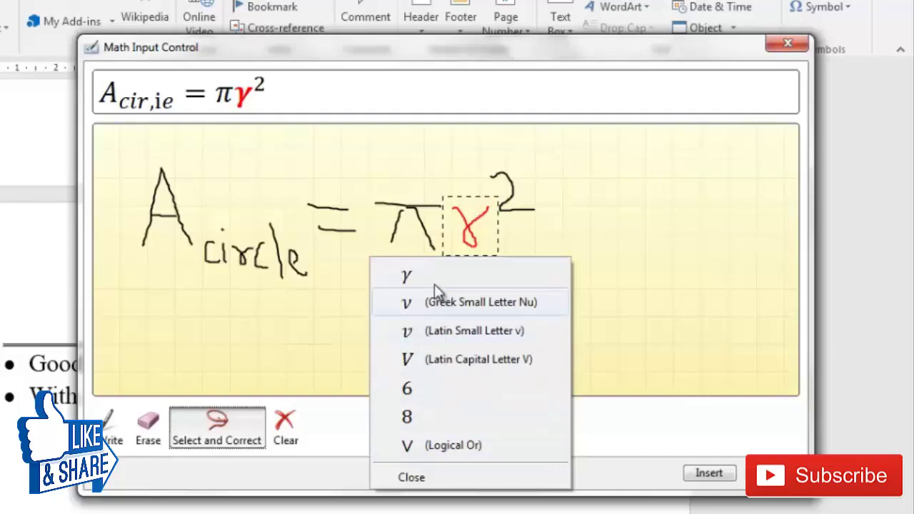
click(457, 302)
click(709, 473)
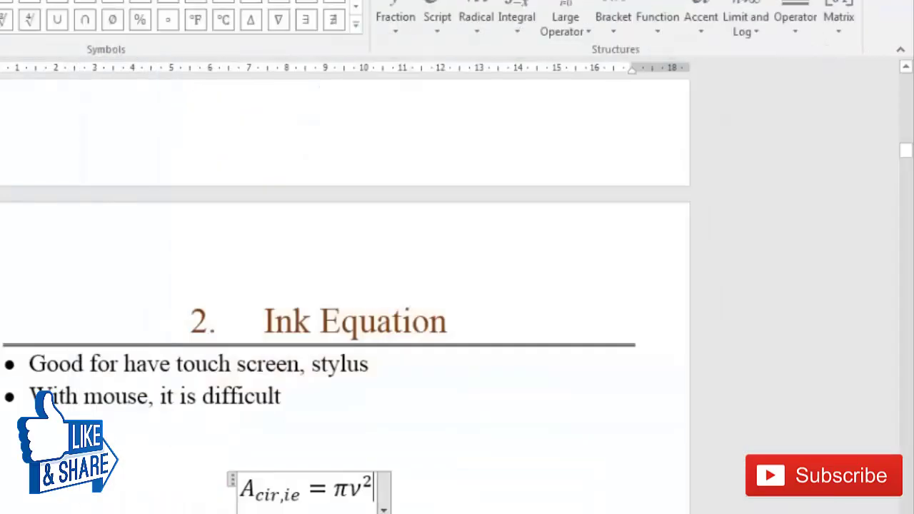
- Change the subscript to 'cirle' and replace ν with r so it reads πr²
click(292, 494)
key(BackSpace)
key(BackSpace)
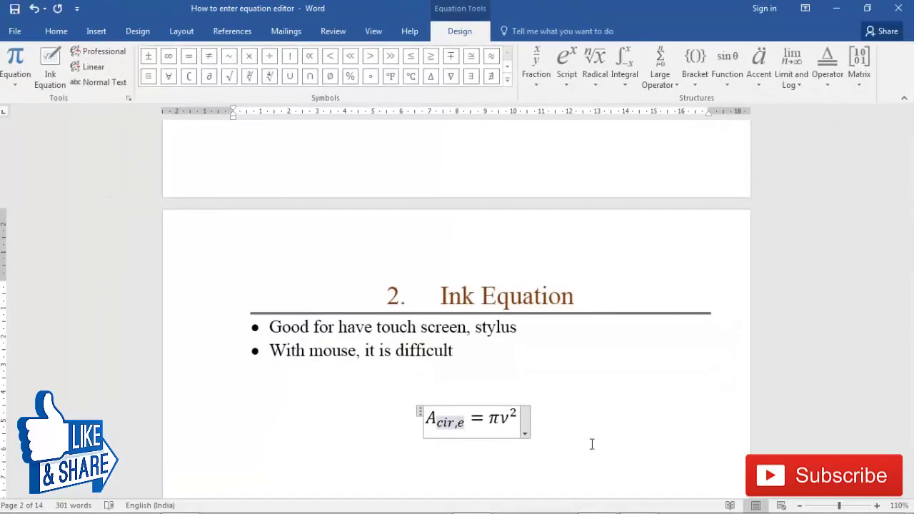
text(l)
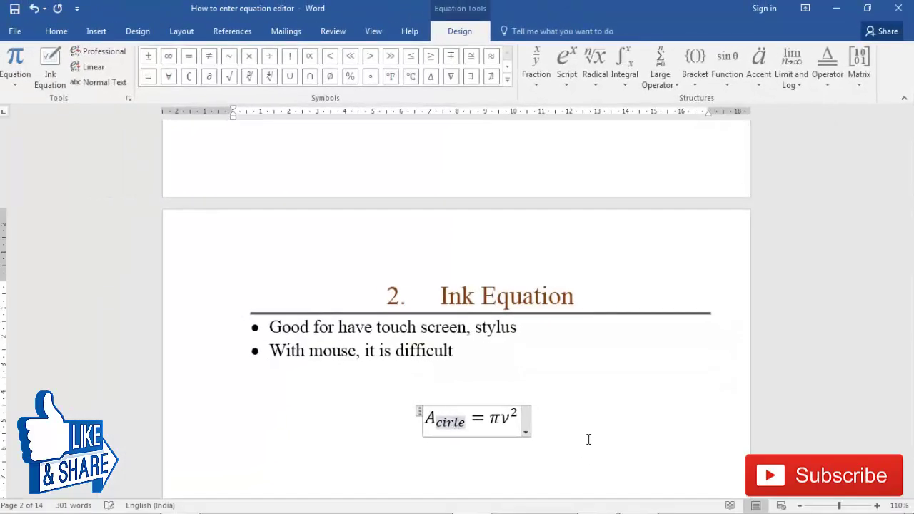
click(509, 420)
double_click(508, 420)
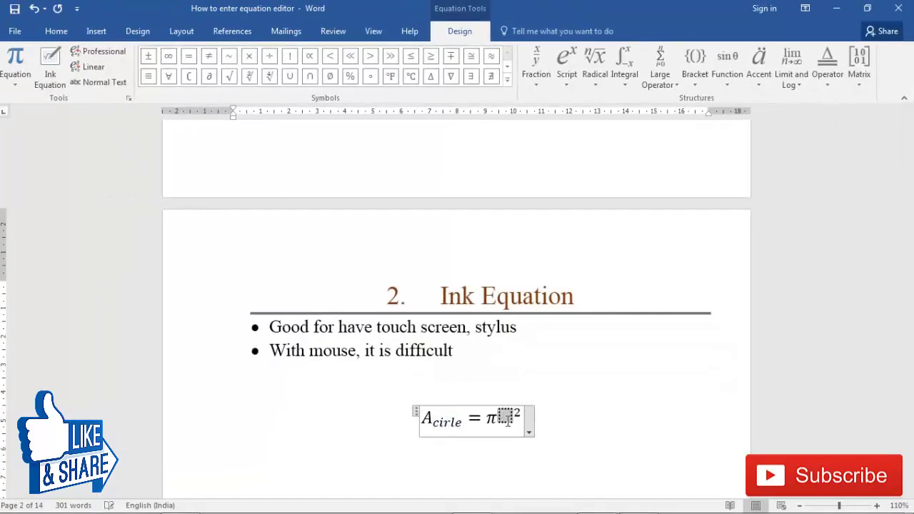
text(r)
click(502, 468)
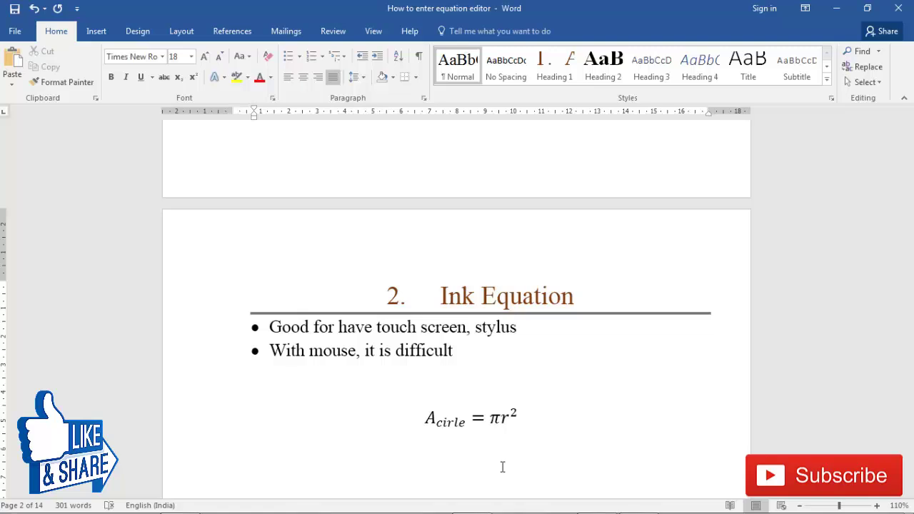
- Delete the empty line above the equation so it sits under the bullets
click(429, 386)
key(Delete)
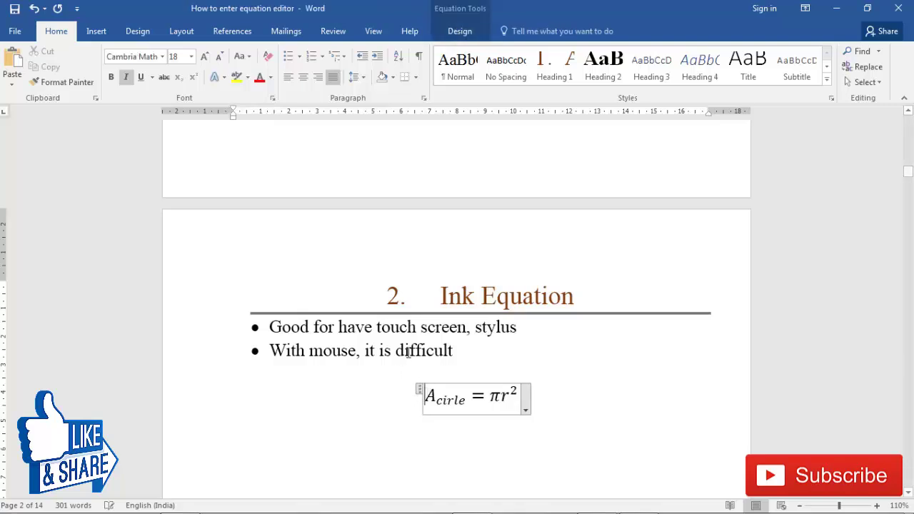
click(673, 438)
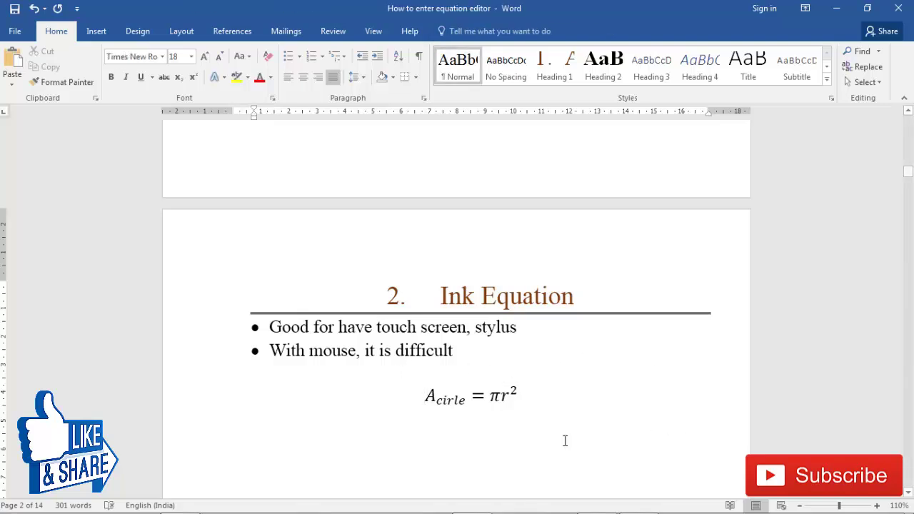
- Scroll to '3. Math Autocorrect' and place the caret after 'Saves lot of time'
scroll(442, 429, down, 15)
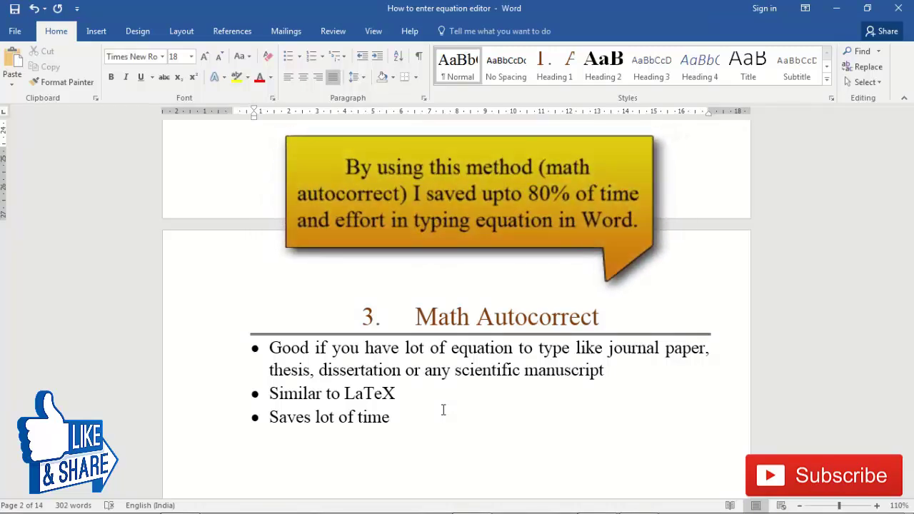
click(402, 418)
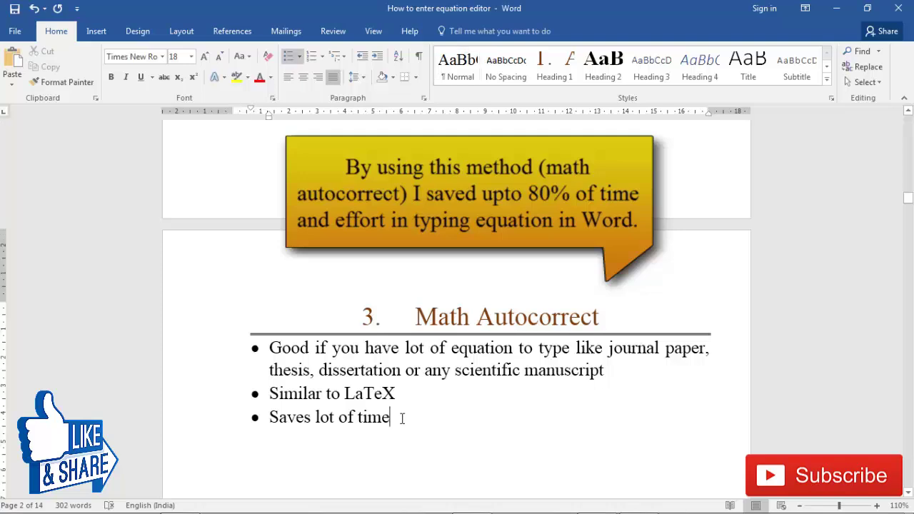
- Select the 'Shortcut for equation editor' line, then place the caret at its end
scroll(380, 304, down, 5)
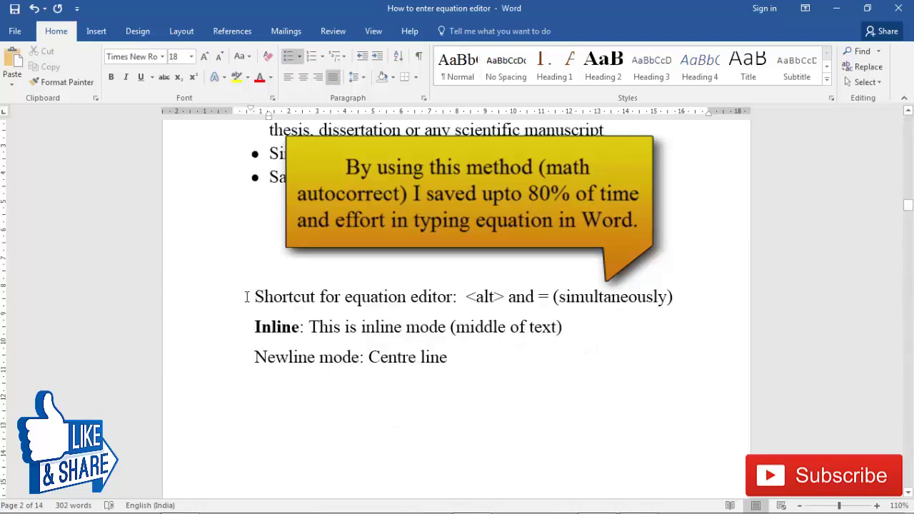
drag(268, 296, 672, 296)
click(353, 381)
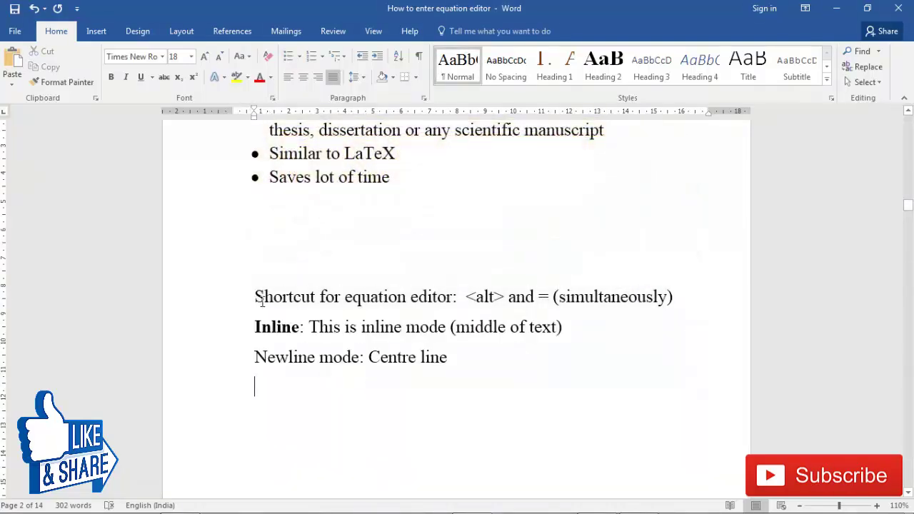
drag(261, 300, 687, 297)
scroll(445, 287, up, 3)
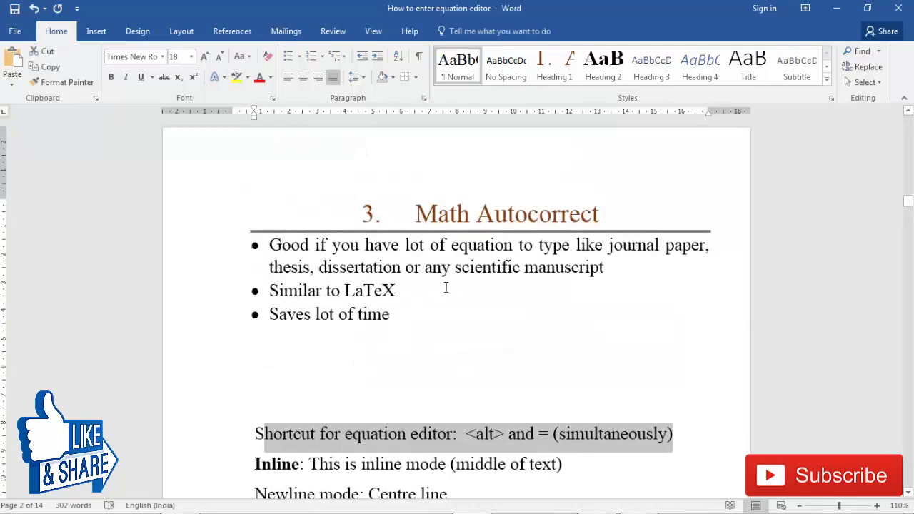
scroll(500, 464, down, 1)
drag(466, 400, 553, 400)
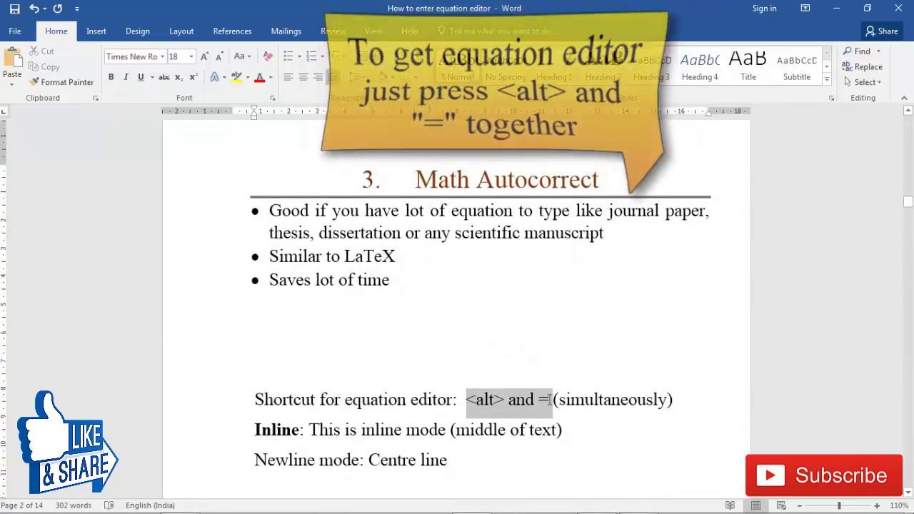
click(699, 405)
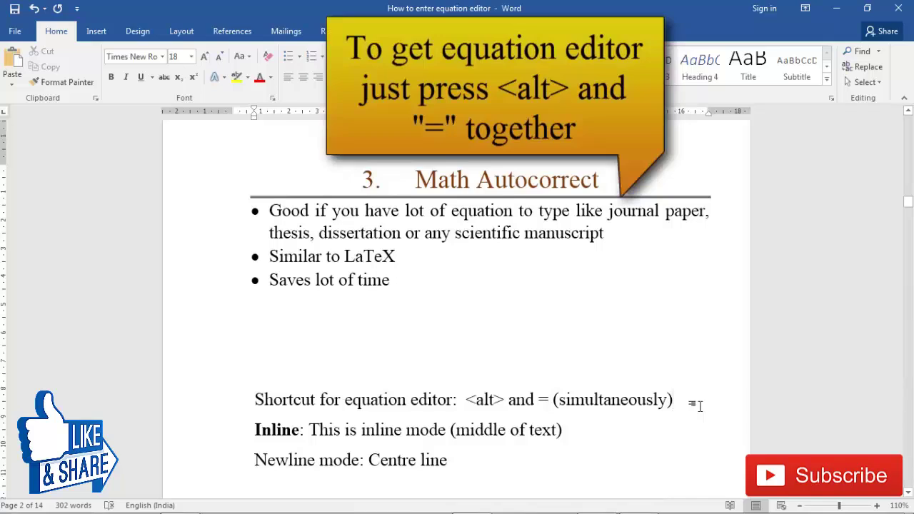
- Add an empty line below the shortcut note, trying an Alt+= equation placeholder and discarding it
key(Return)
key(alt+equal)
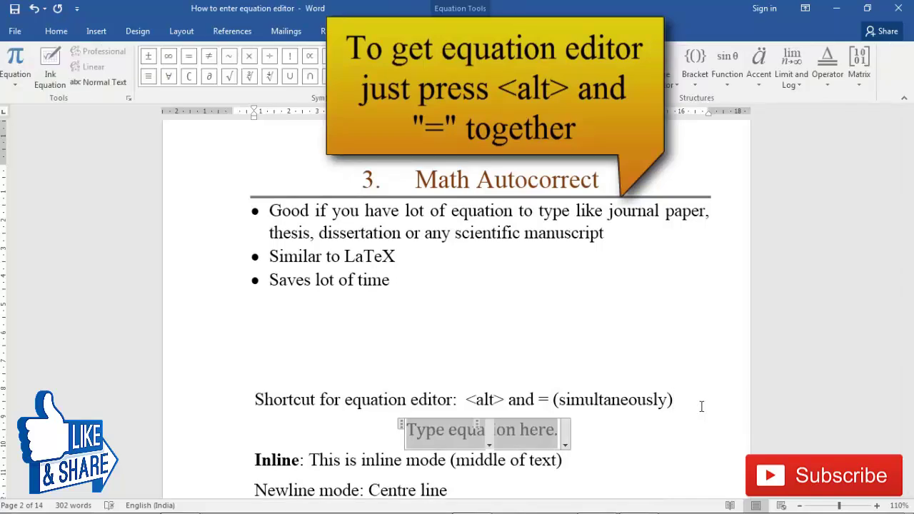
click(587, 433)
click(97, 31)
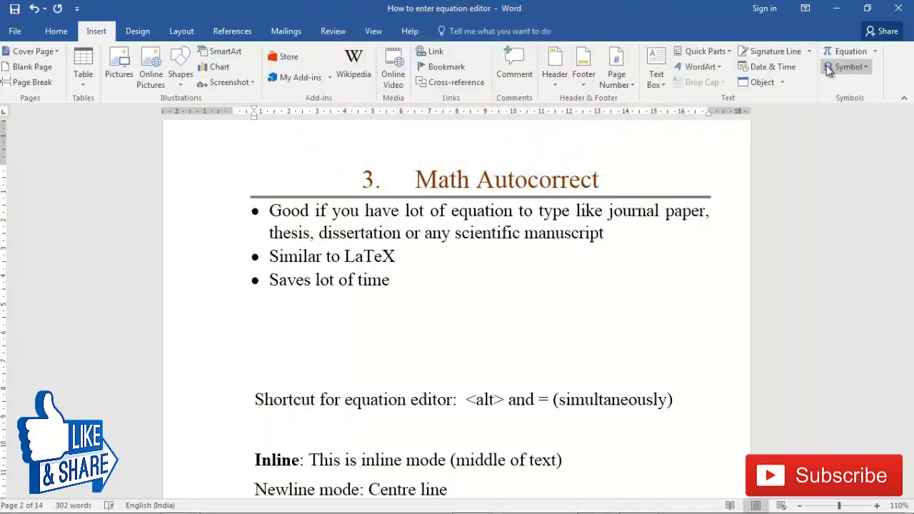
scroll(588, 310, down, 2)
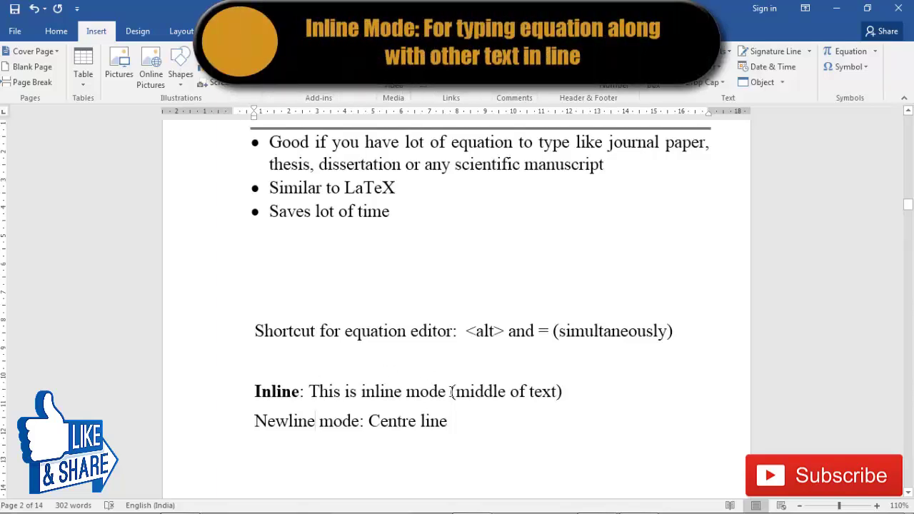
- Try an inline \pi equation in the Inline sentence, then undo it completely
click(402, 392)
key(alt+equal)
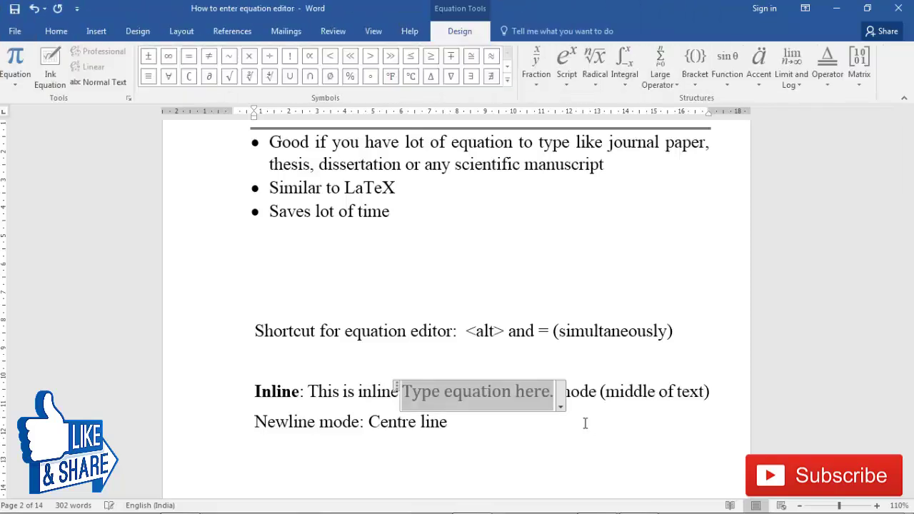
text(\pi)
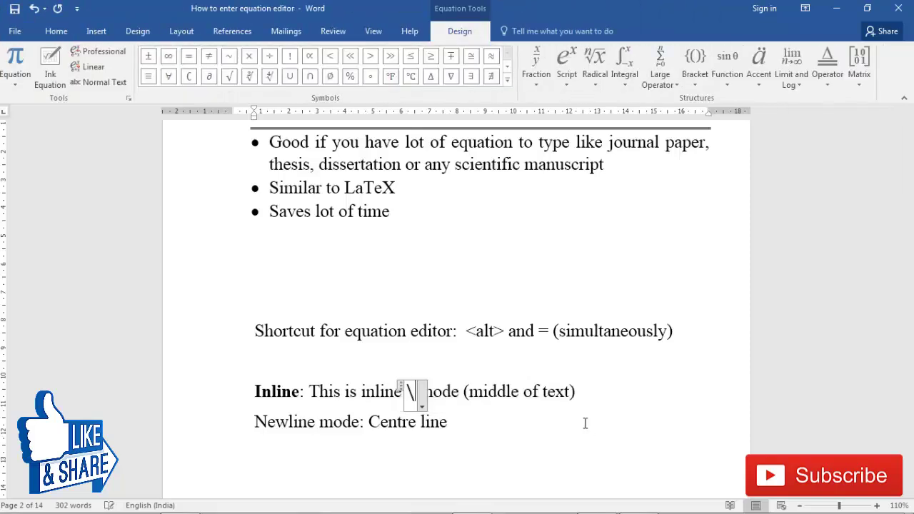
key(ctrl+z)
key(ctrl+z)
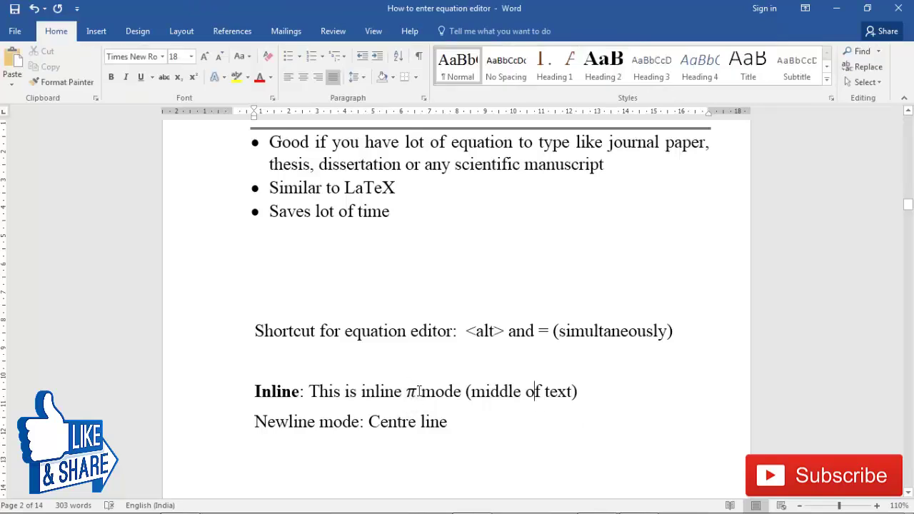
key(ctrl+z)
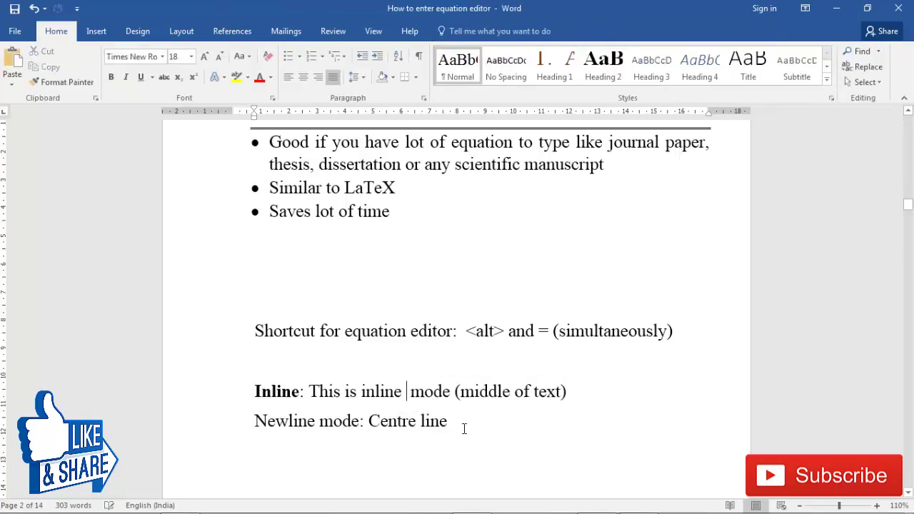
- Add an empty line below 'Newline mode: Centre line' and remove the extra space before 'mode'
click(481, 424)
key(Return)
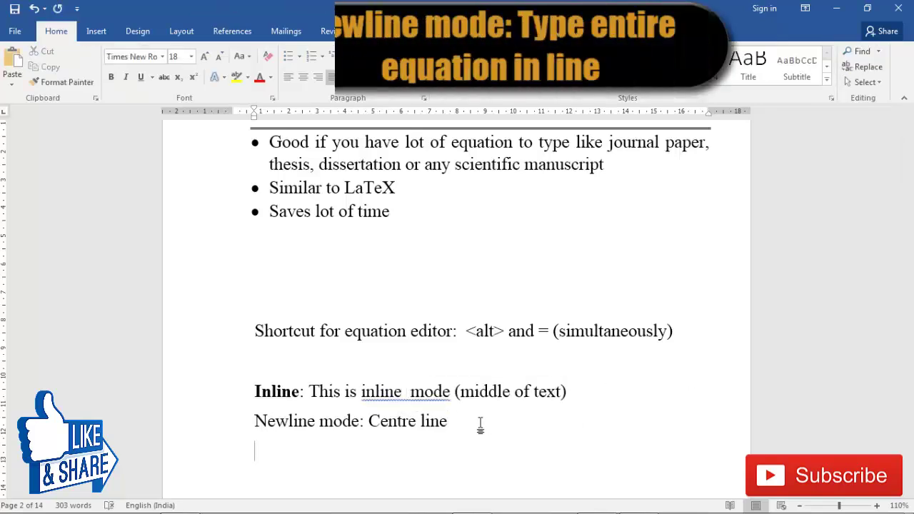
click(410, 392)
key(BackSpace)
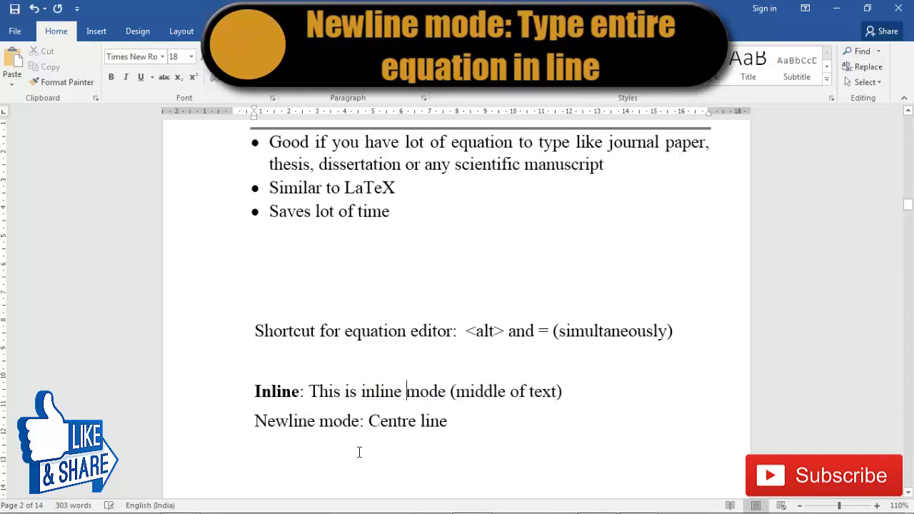
- Insert a centred \pi equation on the new line, then select the words 'Newline mode'
click(274, 469)
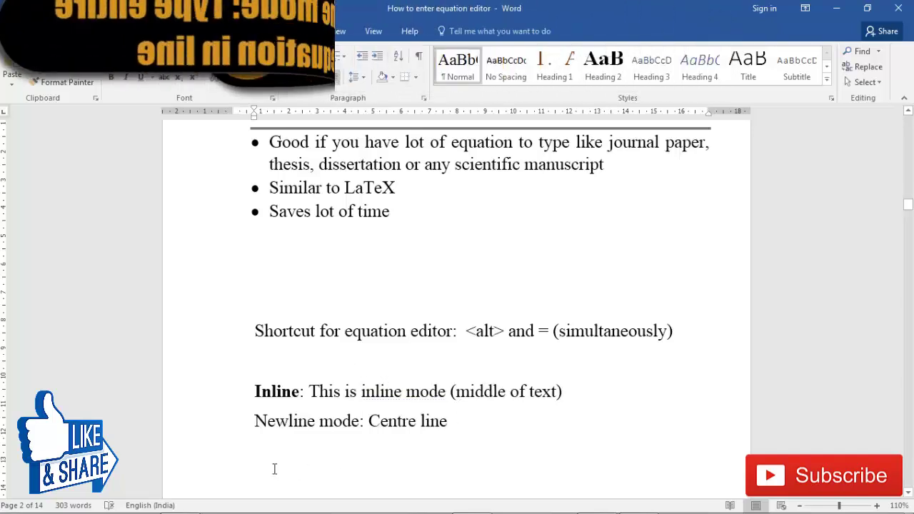
key(alt+equal)
text(\pi)
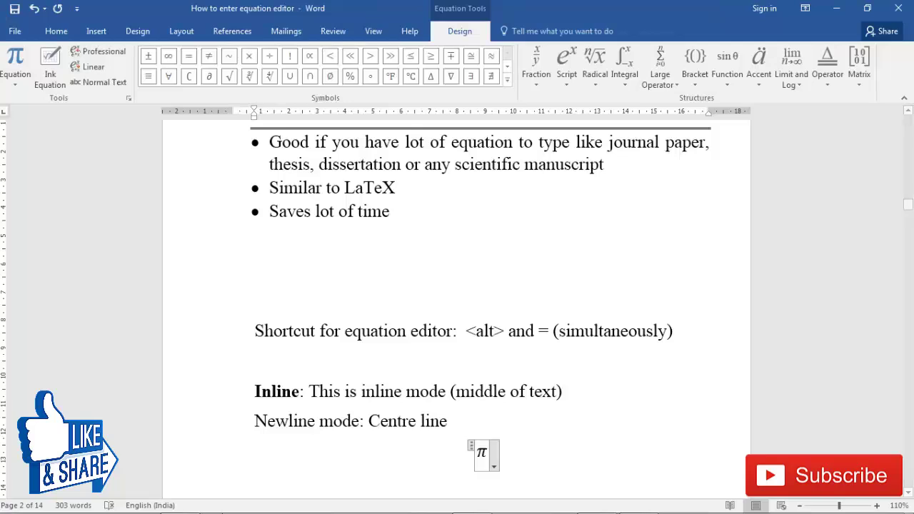
click(394, 456)
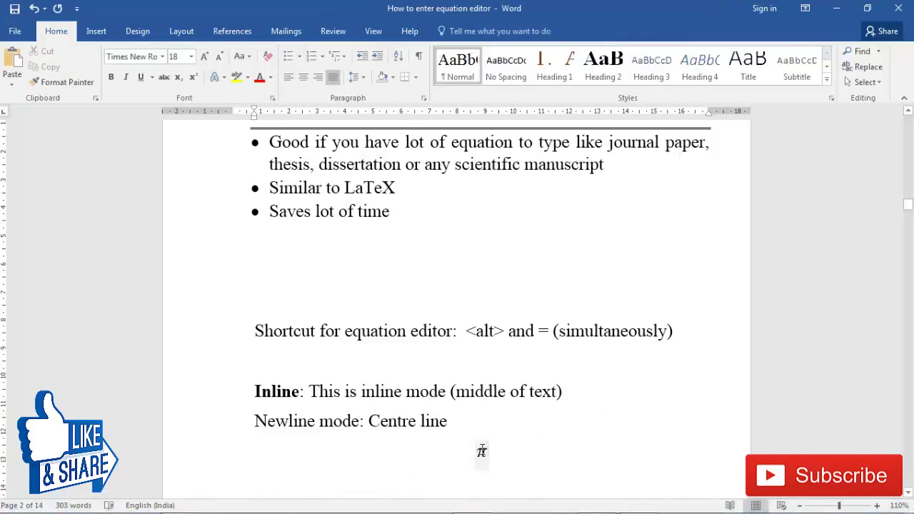
scroll(385, 325, down, 2)
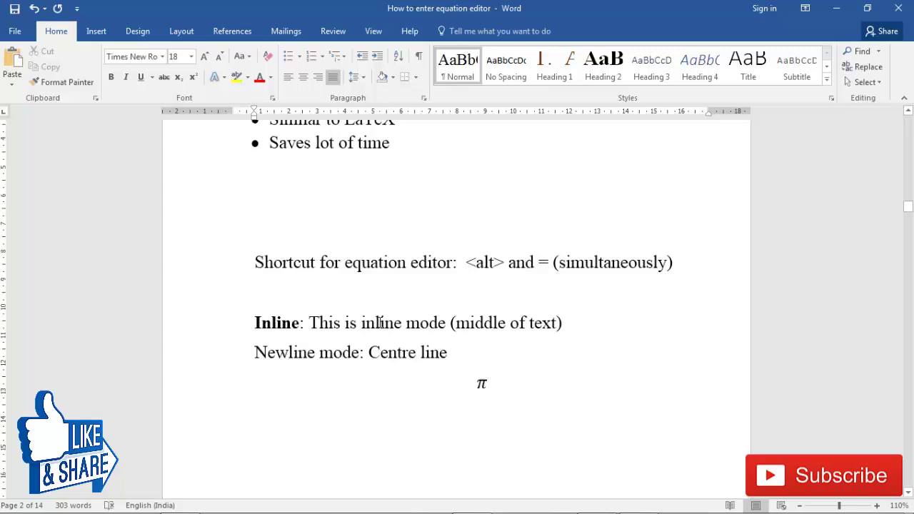
scroll(276, 341, down, 1)
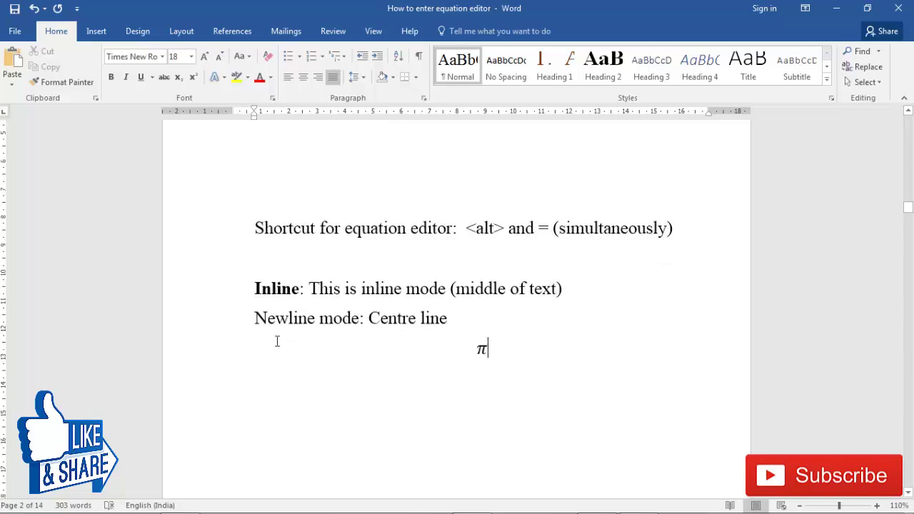
drag(255, 319, 359, 319)
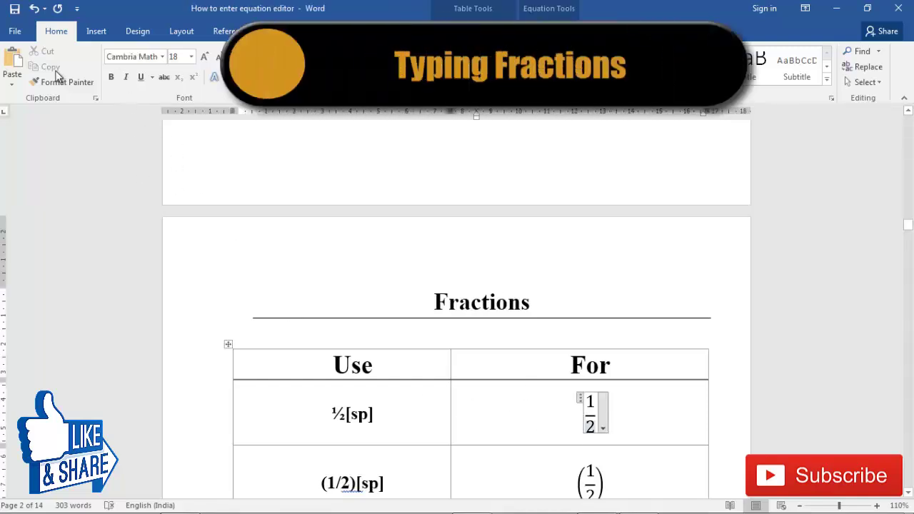
- Replace the first For equation's contents with 1/2 so it renders as a stacked ½
click(96, 30)
click(549, 30)
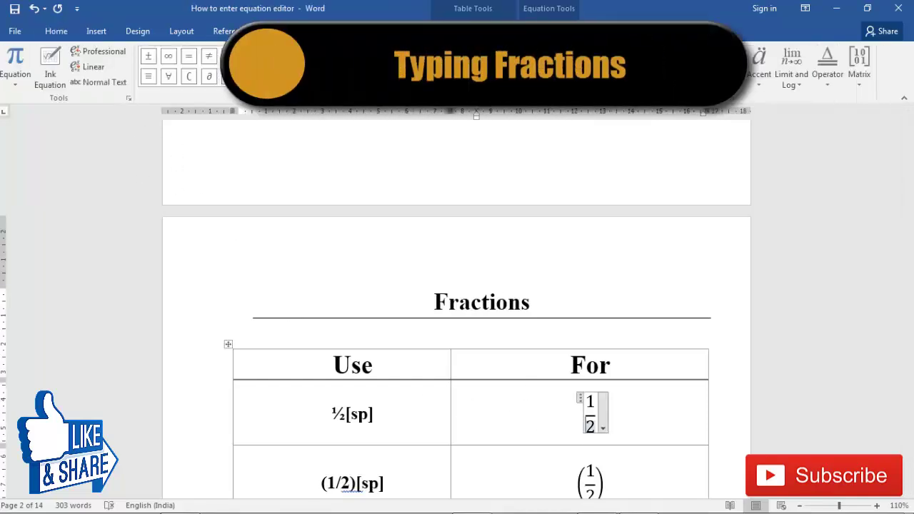
click(537, 68)
click(600, 414)
click(604, 428)
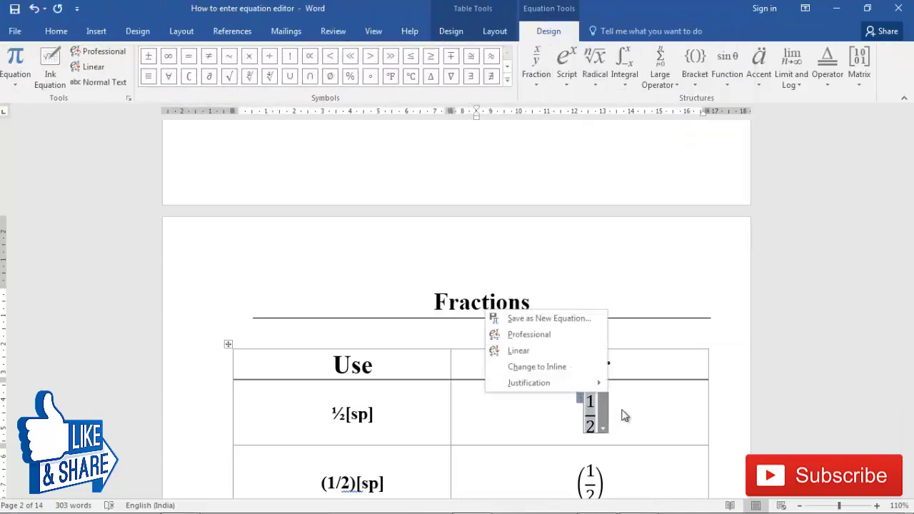
key(Escape)
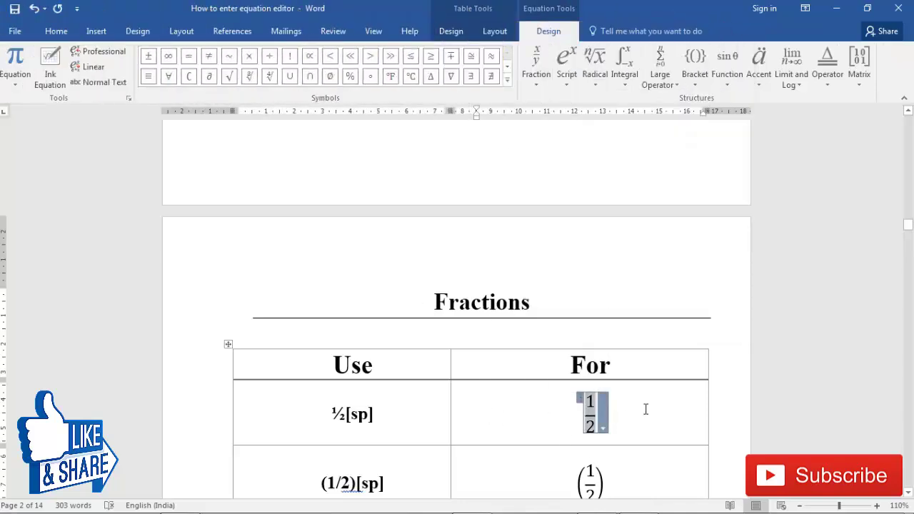
click(645, 408)
drag(600, 406, 547, 404)
key(BackSpace)
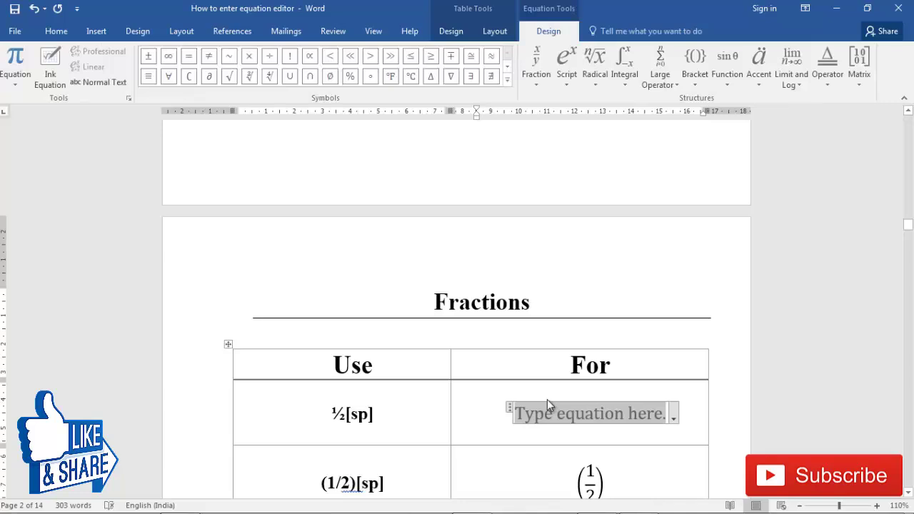
text(1/2)
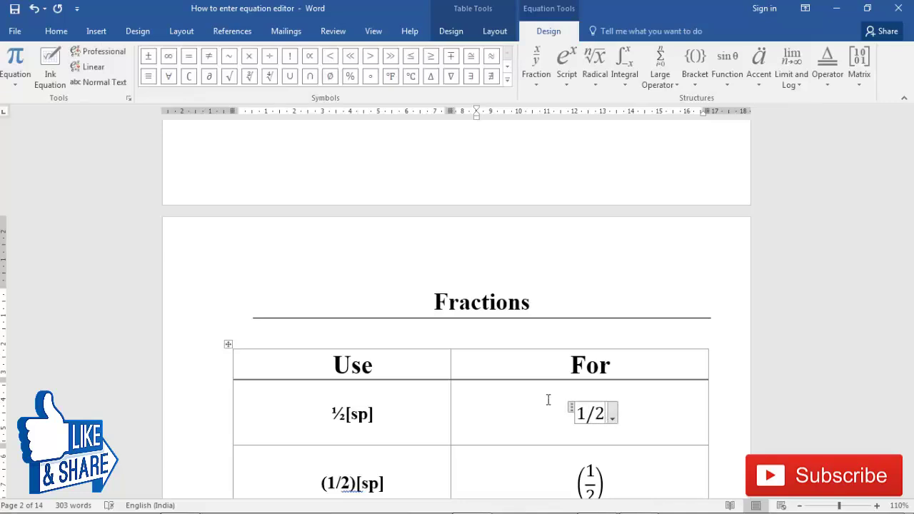
key(space)
- Point out the ½ and 1/(1+1/2) shortcuts in the Use column beside their rendered fractions
click(374, 415)
drag(331, 414, 368, 414)
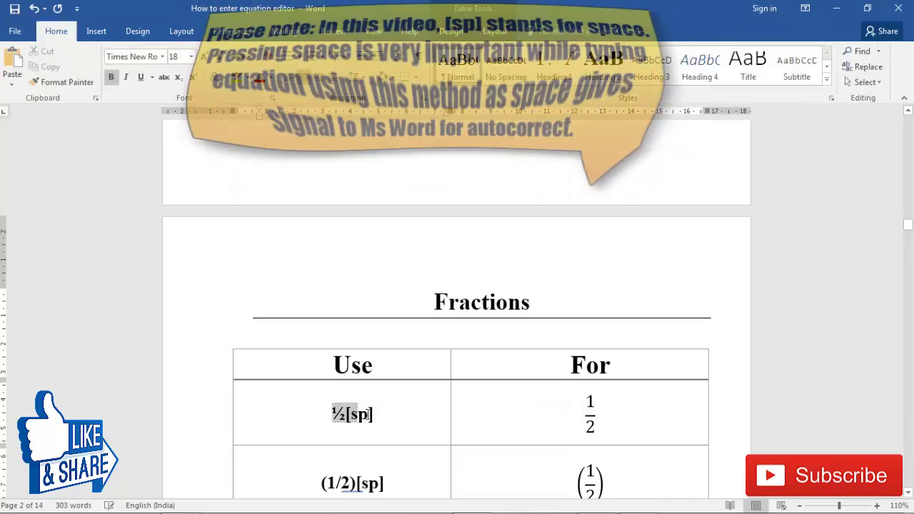
click(382, 418)
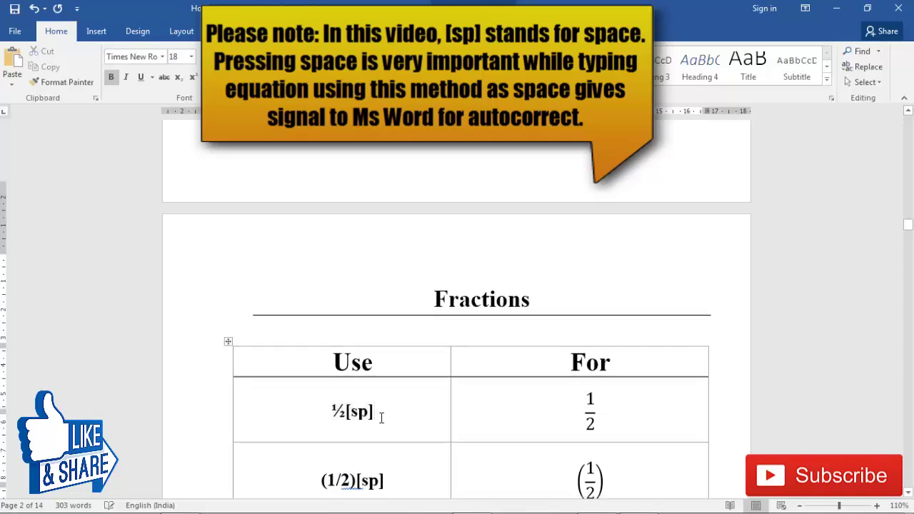
scroll(367, 397, down, 3)
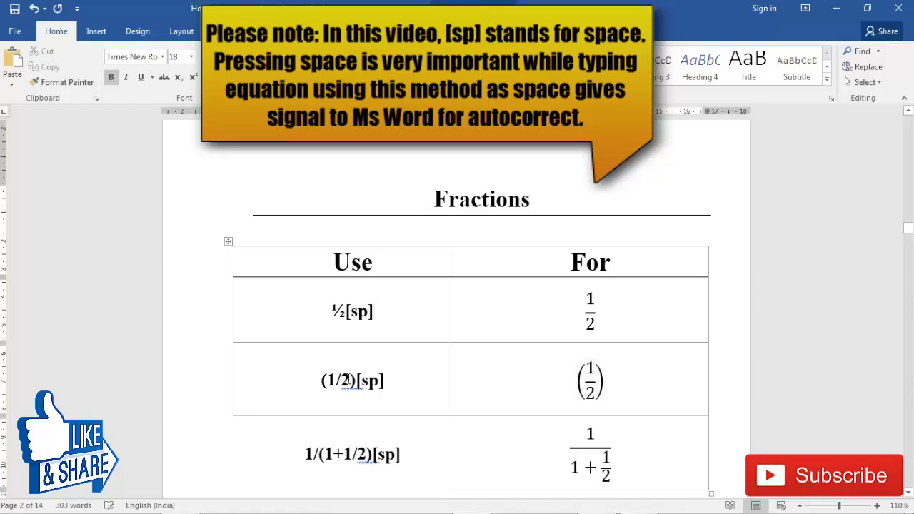
scroll(436, 407, down, 1)
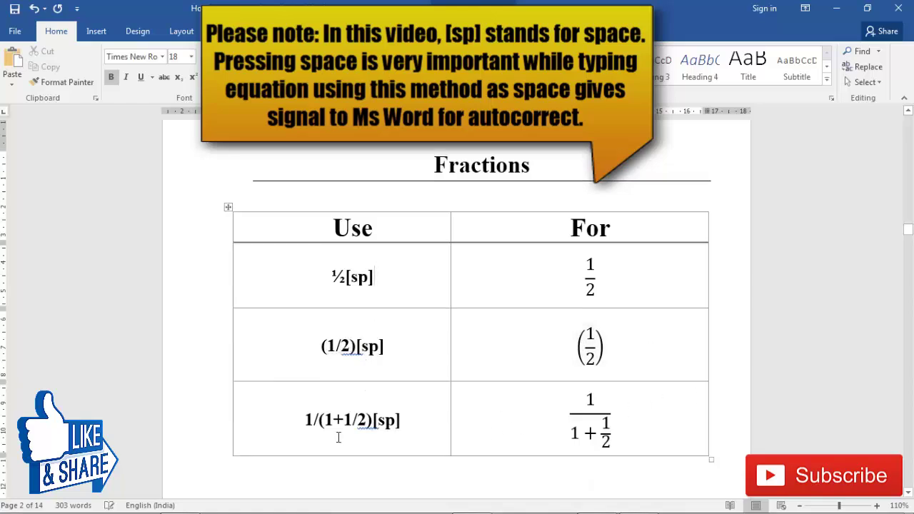
click(606, 424)
drag(305, 420, 367, 420)
click(633, 414)
scroll(540, 421, down, 3)
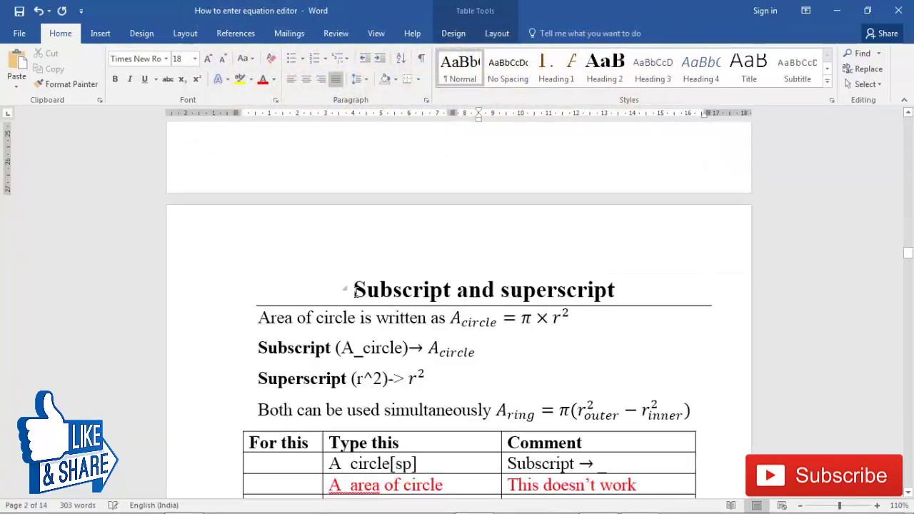
- Highlight the Subscript heading, 'Area of circle is written as' and the A_circle shortcut text
drag(353, 291, 496, 290)
click(578, 317)
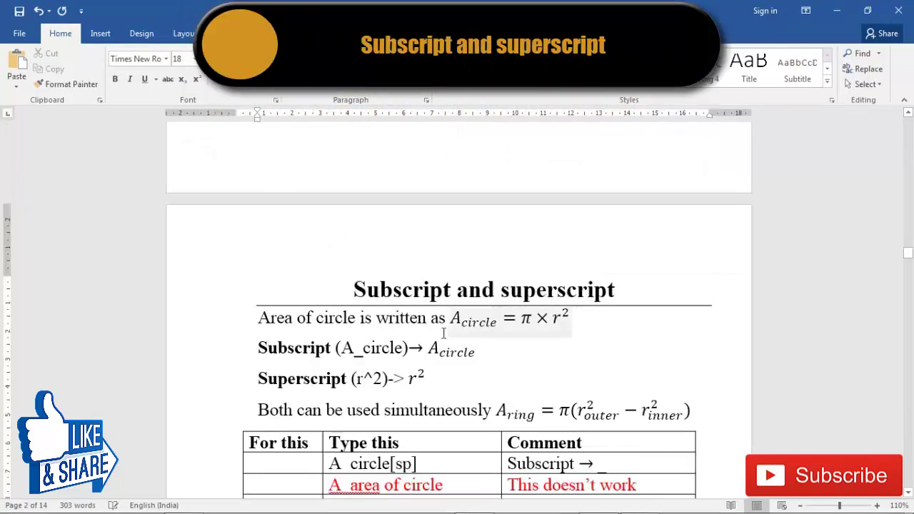
drag(258, 318, 450, 319)
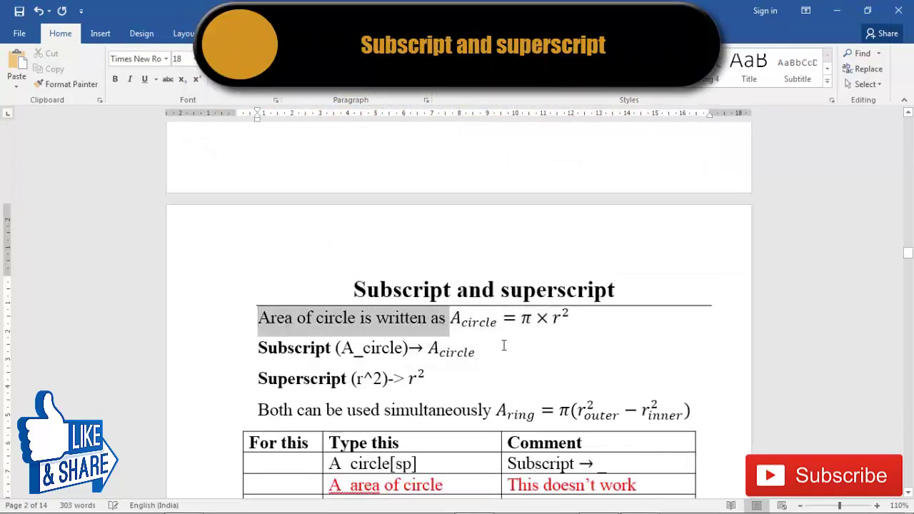
click(532, 366)
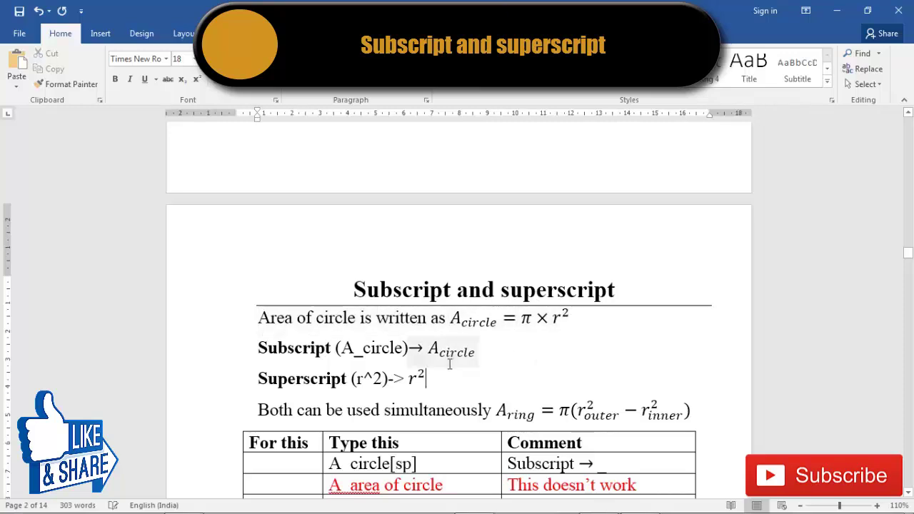
click(468, 322)
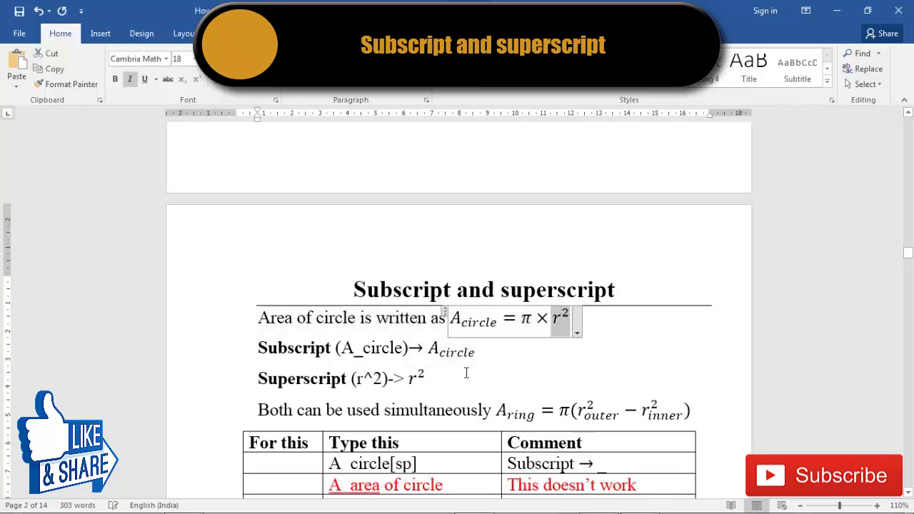
click(355, 355)
drag(353, 350, 404, 350)
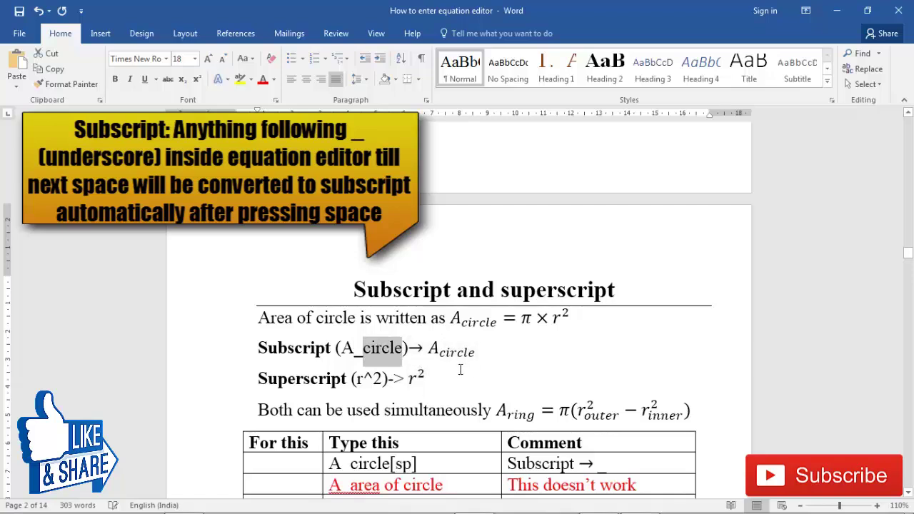
click(451, 373)
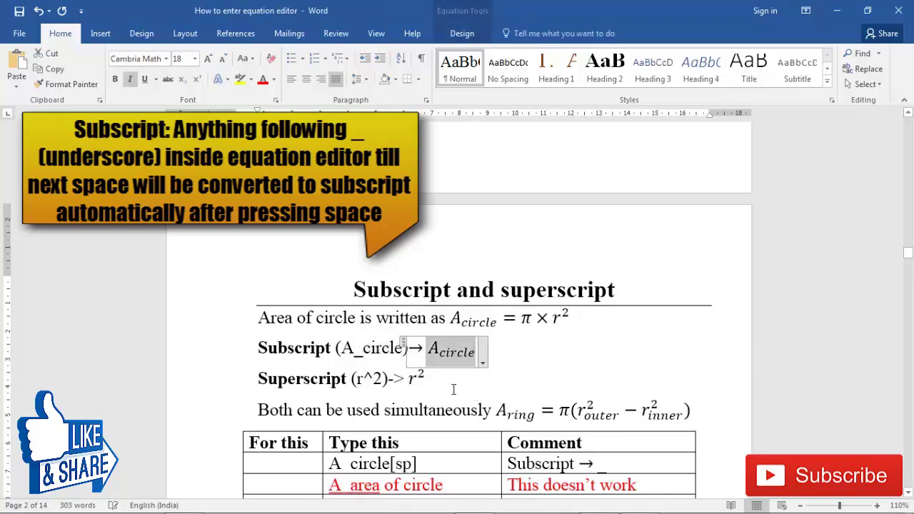
- Clear the A_circle equation on the Subscript line and retype A_circle in it
drag(429, 355, 477, 349)
key(Delete)
text(A)
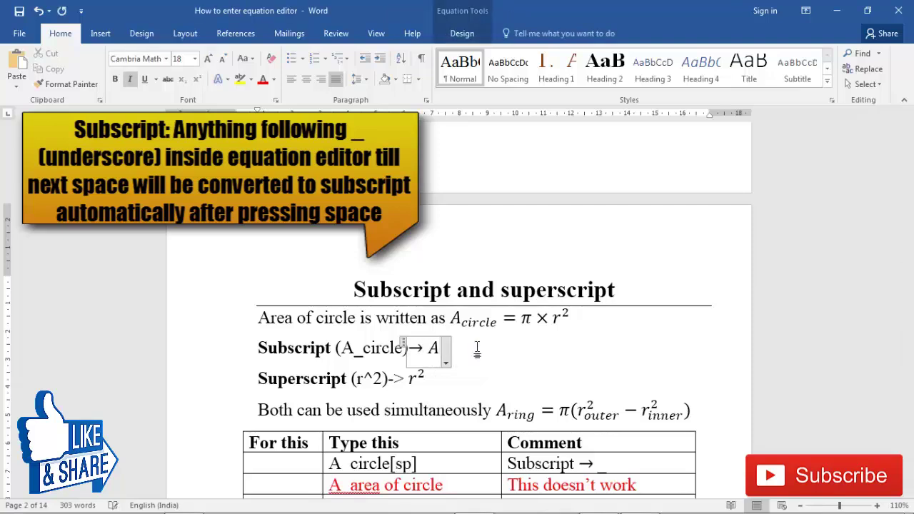
text(_cir)
text(cle)
- Replace the Superscript line's equation with a new one typed as -> r^2, rendering → r²
click(482, 384)
key(BackSpace)
key(BackSpace)
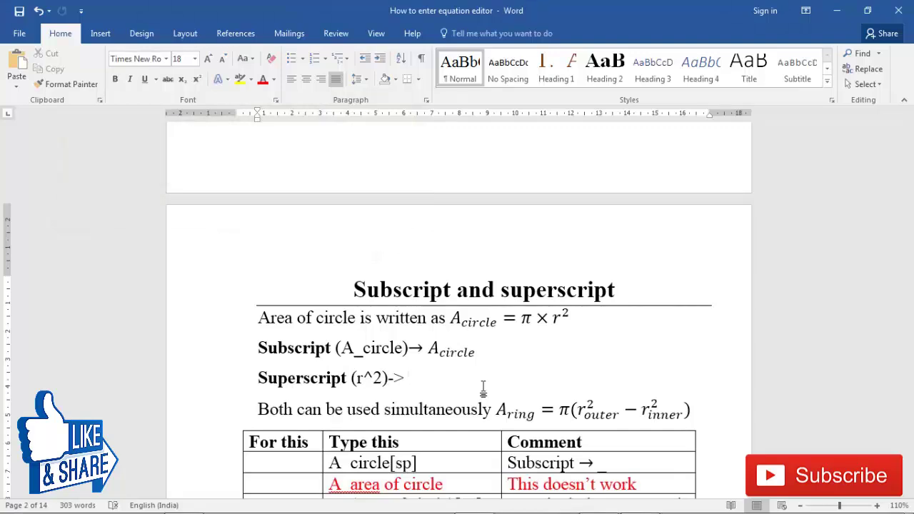
text(r^2)
key(BackSpace)
key(BackSpace)
key(BackSpace)
key(BackSpace)
key(BackSpace)
key(BackSpace)
key(alt+equal)
text(-)
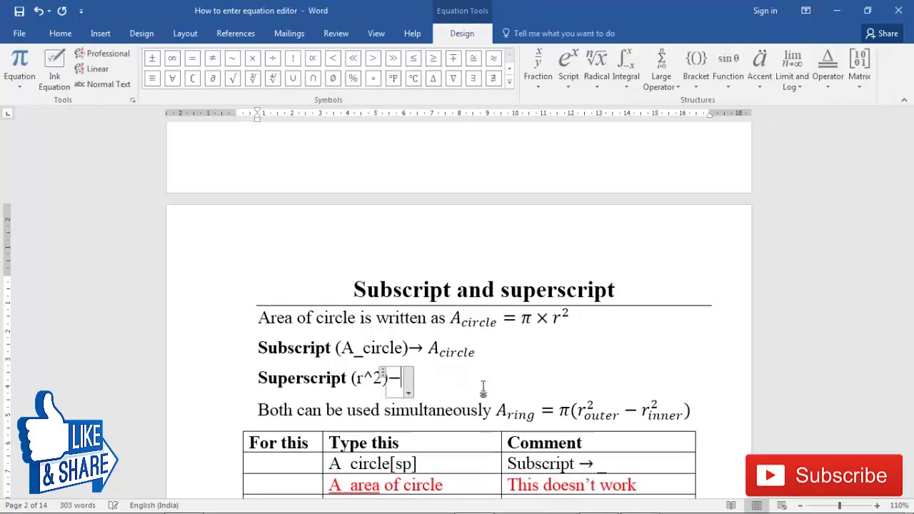
text(> )
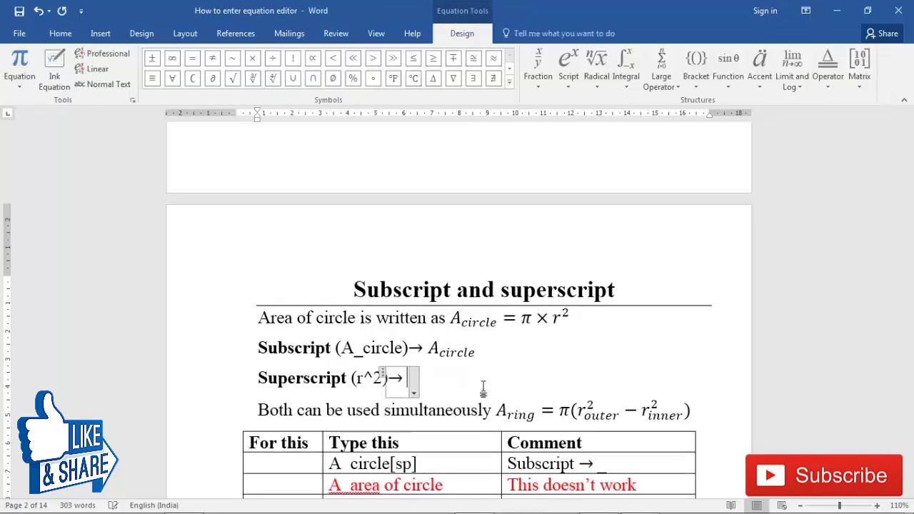
text(r^2)
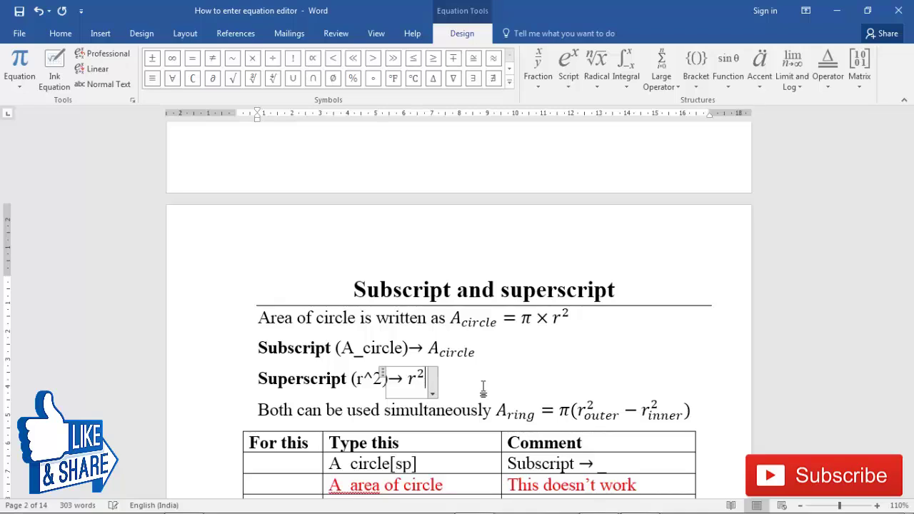
click(492, 380)
scroll(422, 427, down, 3)
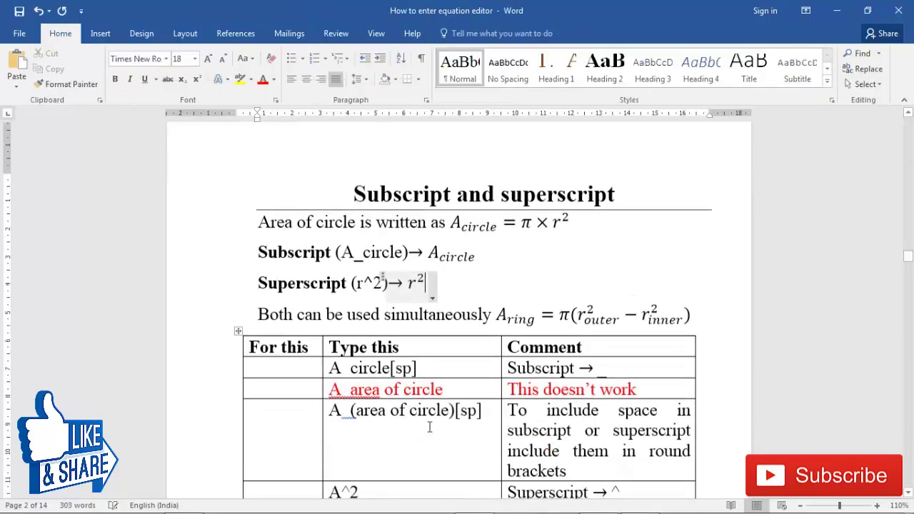
click(288, 365)
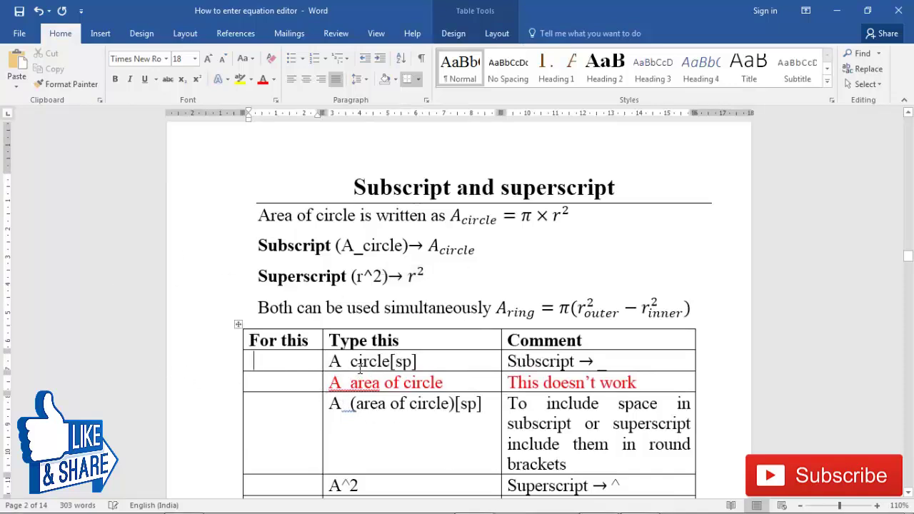
click(297, 386)
drag(352, 362, 390, 361)
click(413, 361)
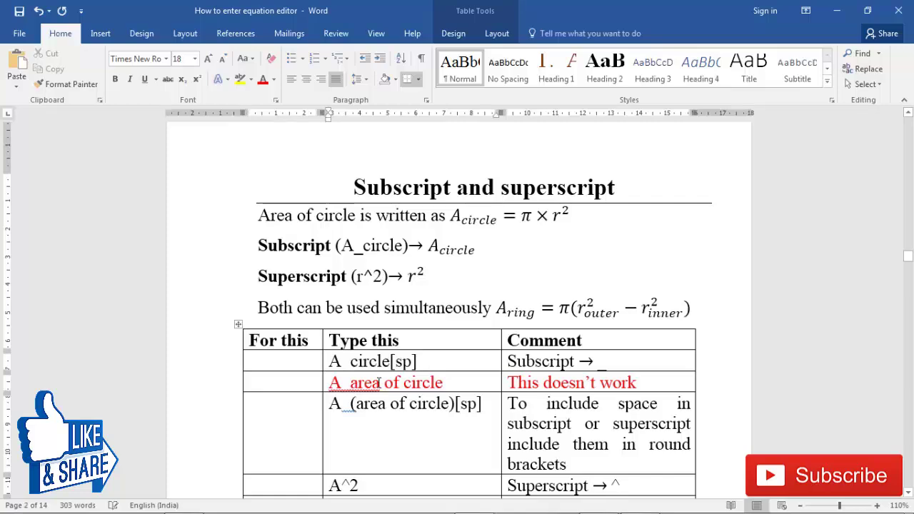
drag(351, 386, 443, 384)
click(290, 388)
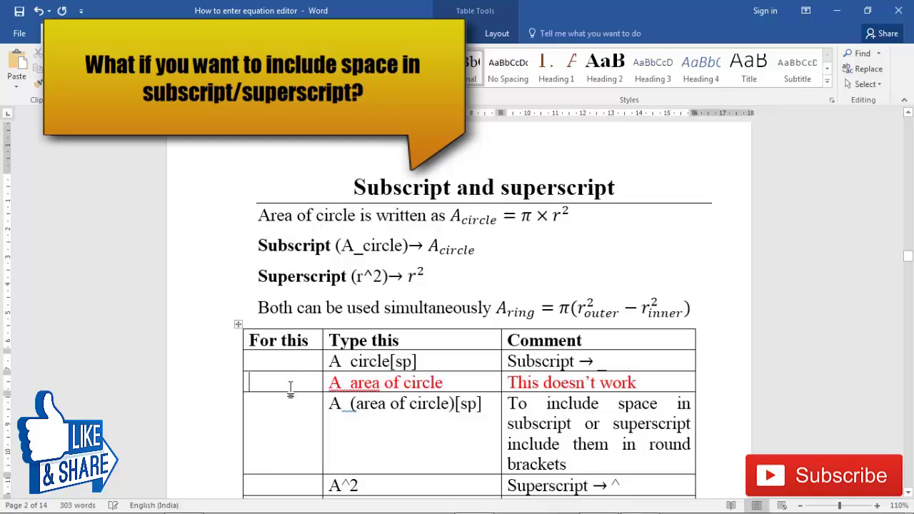
- Insert an equation typed as A_area of in the red row's For this cell
key(alt+equal)
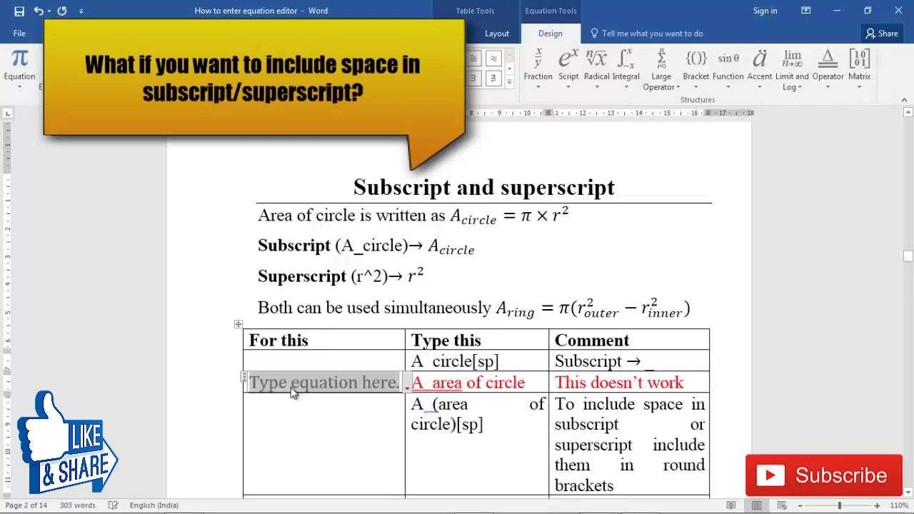
text(A_cir)
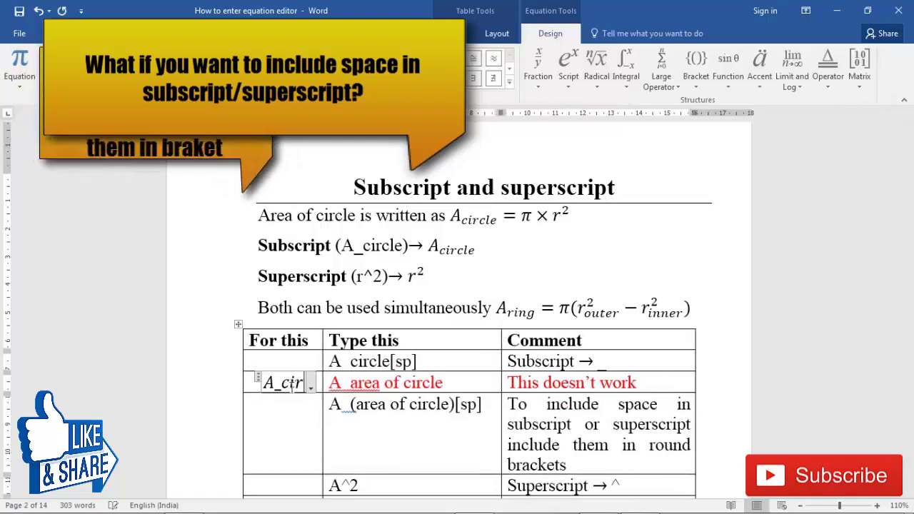
key(BackSpace)
key(BackSpace)
key(BackSpace)
text(are)
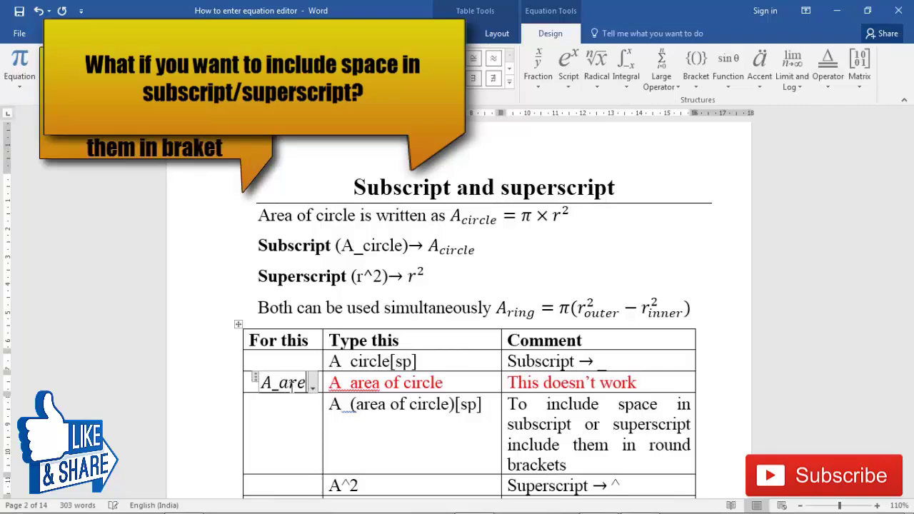
text(a of)
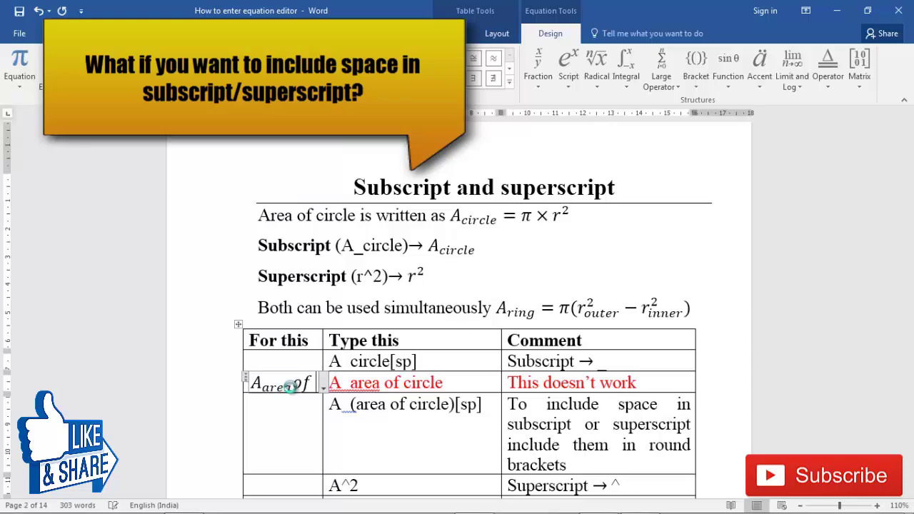
click(357, 385)
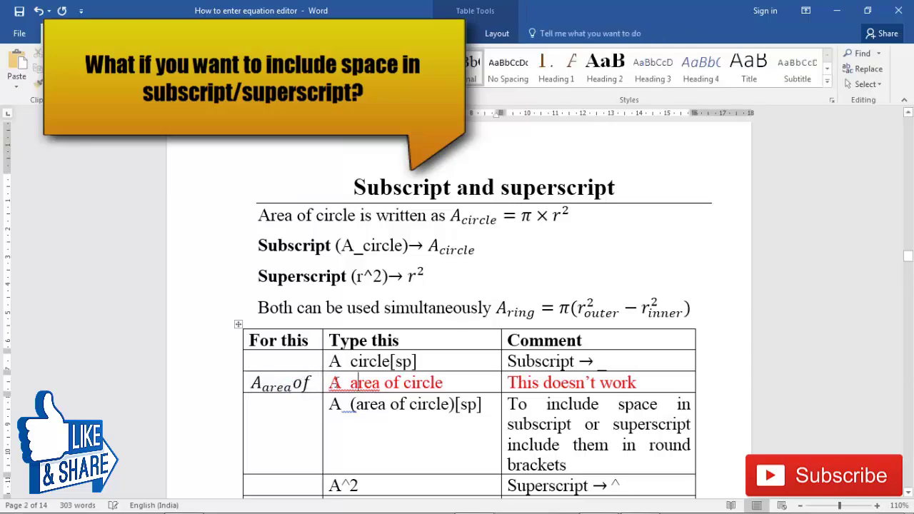
- Highlight _area, A_area and 'of circle' in the red entry, then (area of circle) below
drag(341, 383, 444, 386)
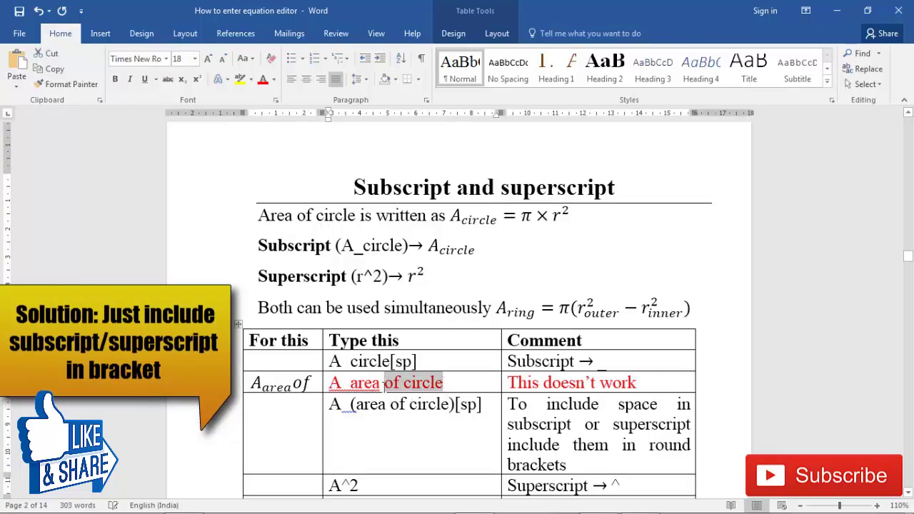
click(384, 386)
mouse_move(384, 386)
mouse_down()
mouse_move(317, 382)
mouse_move(380, 386)
mouse_up()
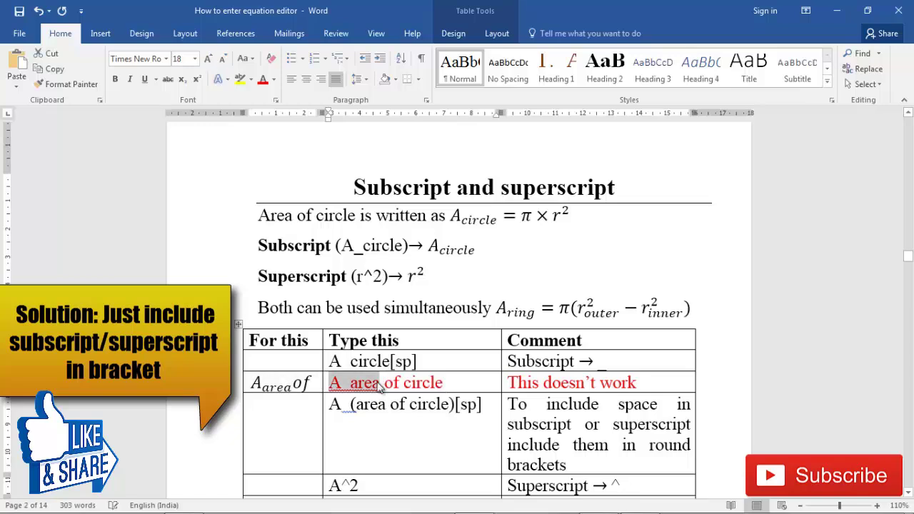
click(385, 384)
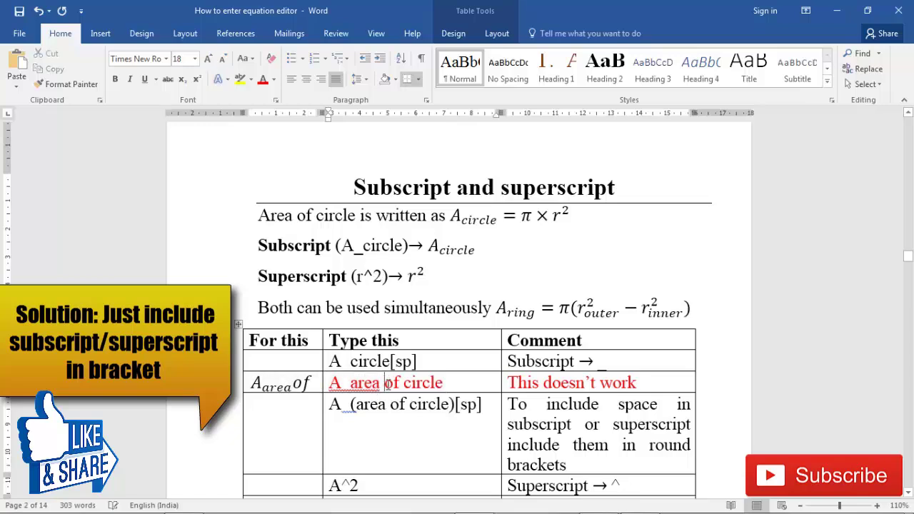
drag(384, 386, 441, 389)
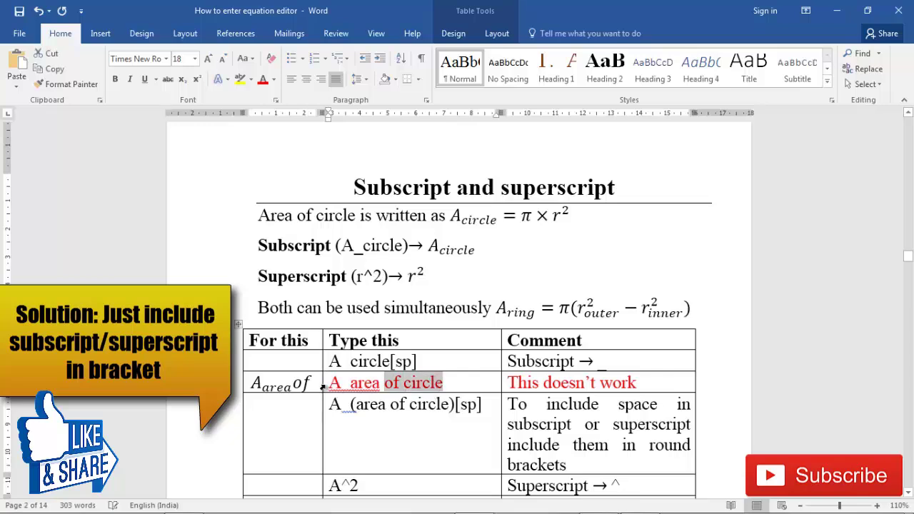
click(386, 383)
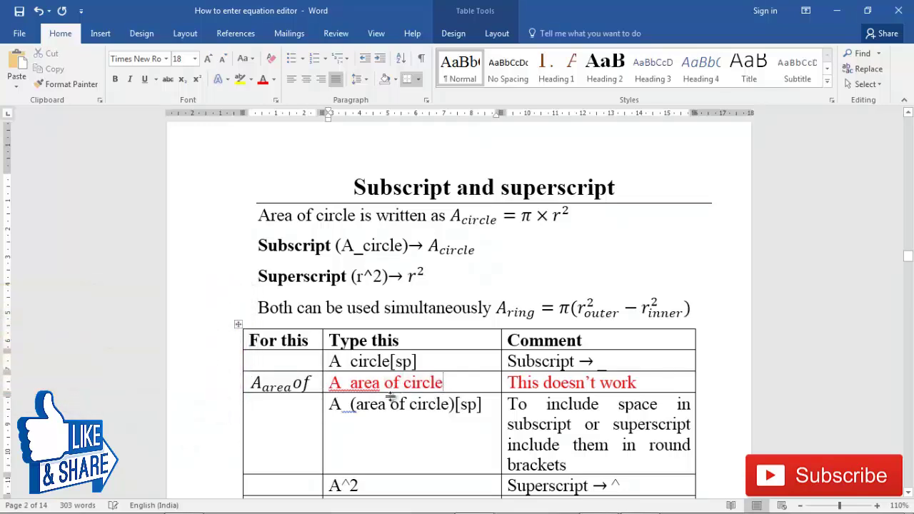
drag(385, 384, 437, 391)
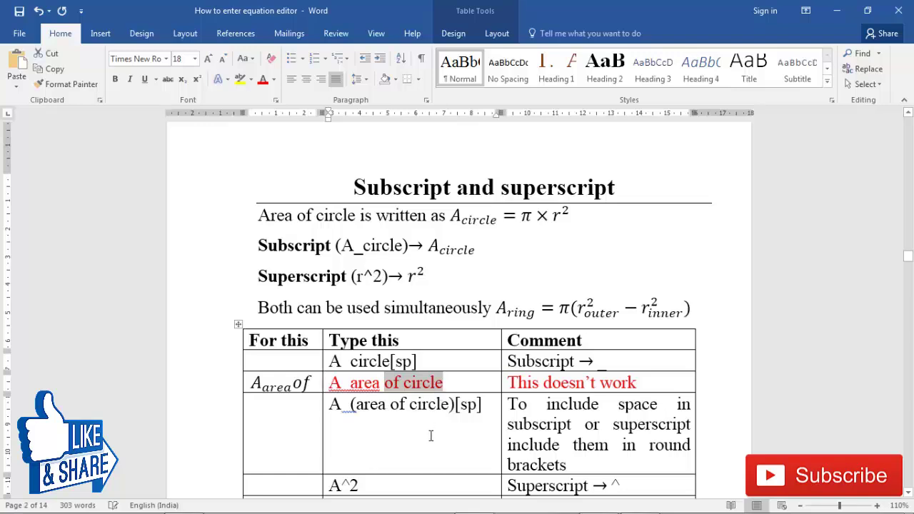
drag(350, 405, 450, 405)
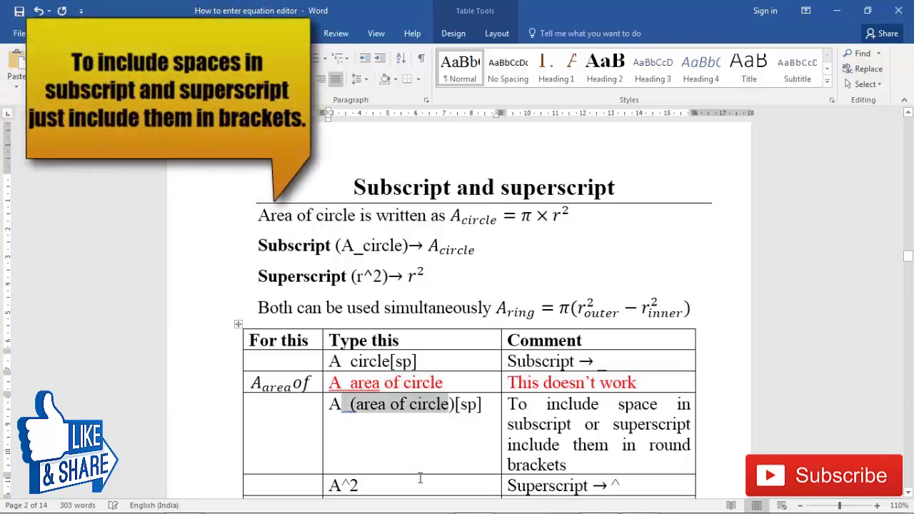
click(418, 405)
drag(356, 405, 448, 405)
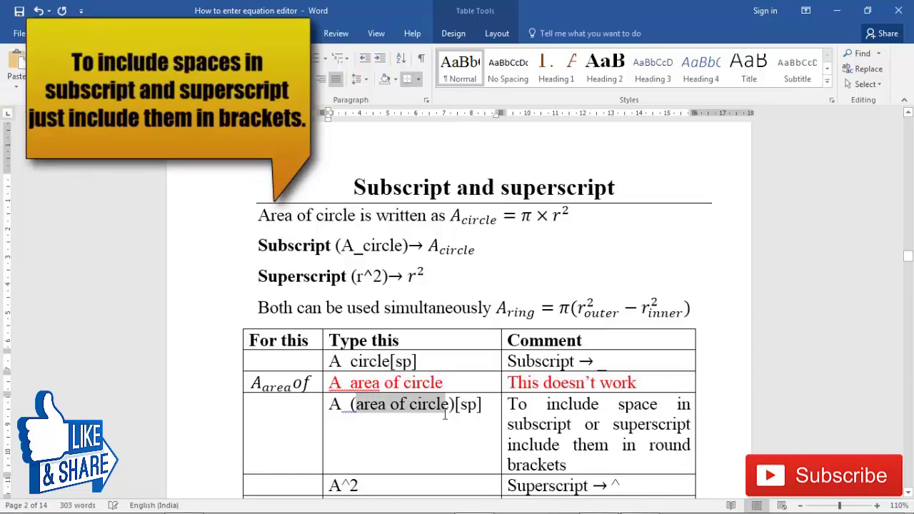
- Insert an A_(area of circle) equation in the bracket row's For this cell
click(286, 422)
key(alt+equal)
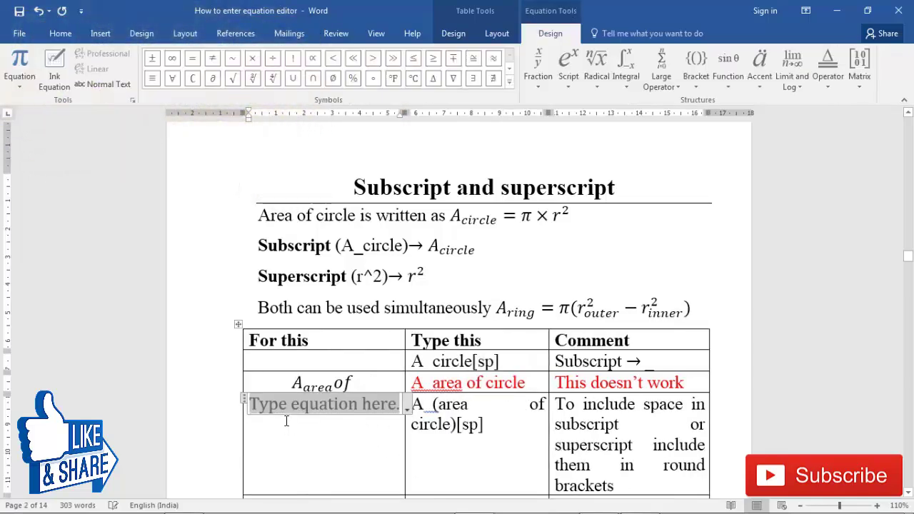
text(A_)
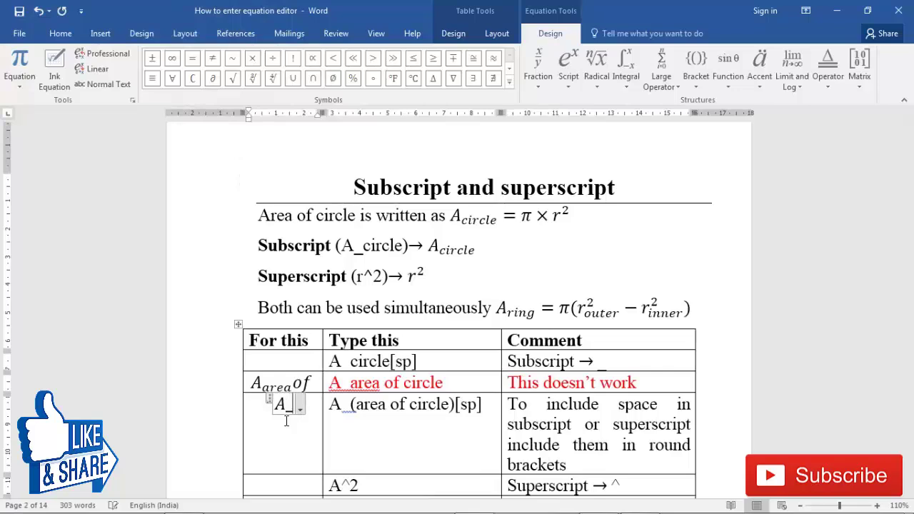
text(()
text(area of cirl)
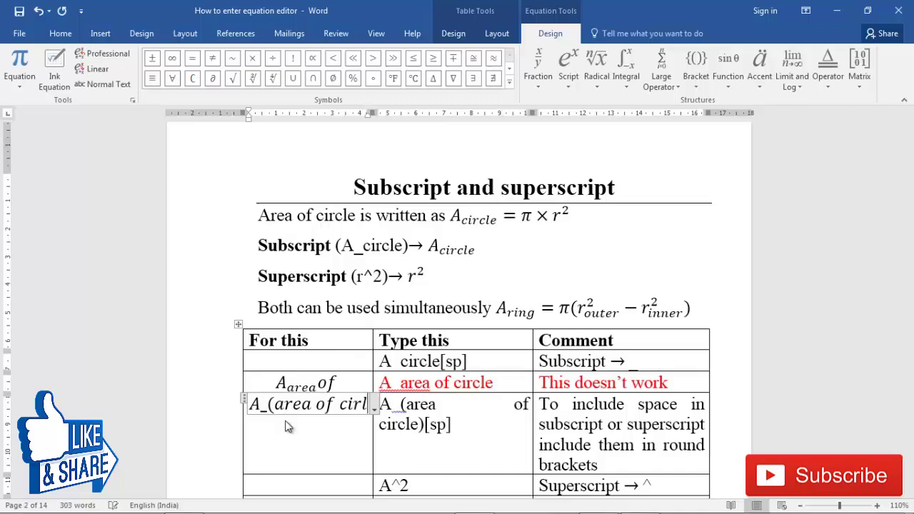
key(BackSpace)
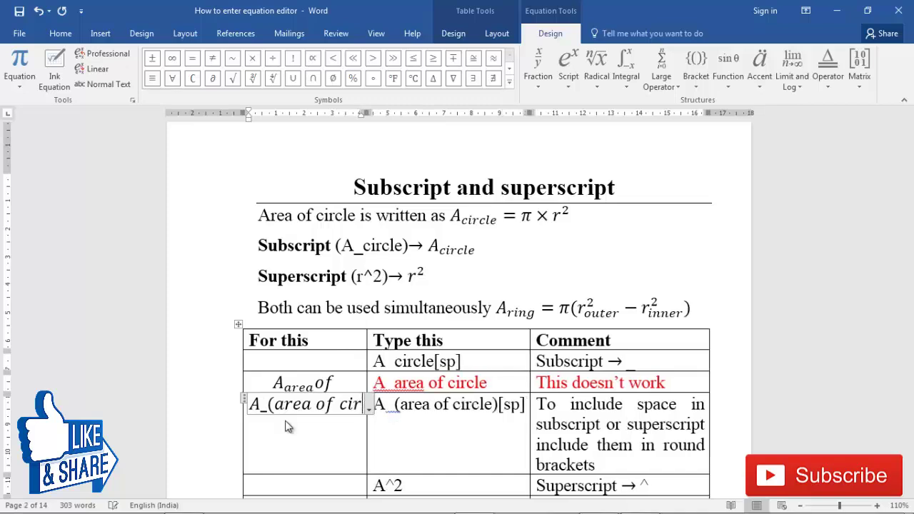
text(cle)
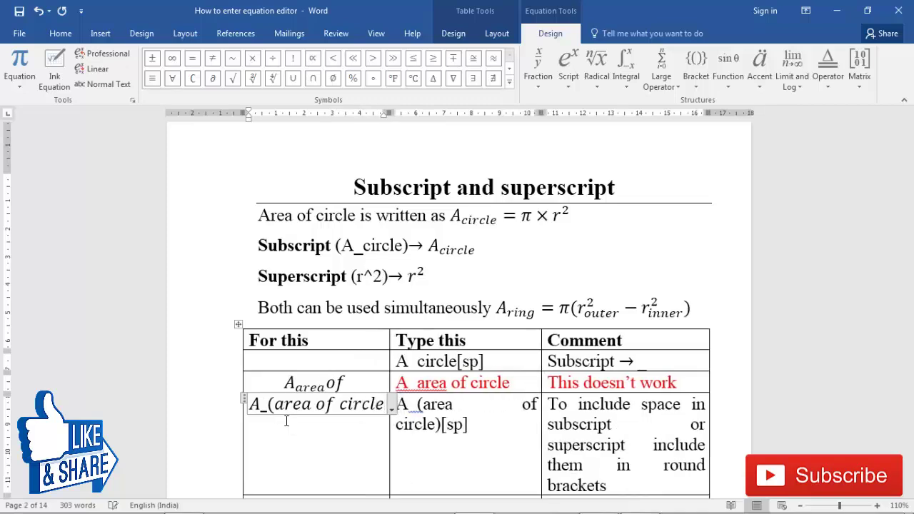
text())
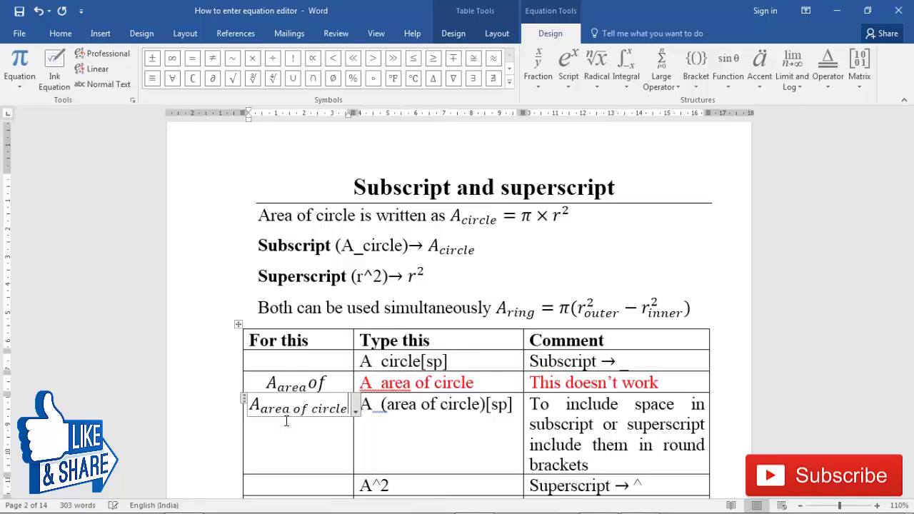
- Select the whole failed A_area of equation in the red row
drag(370, 383, 483, 392)
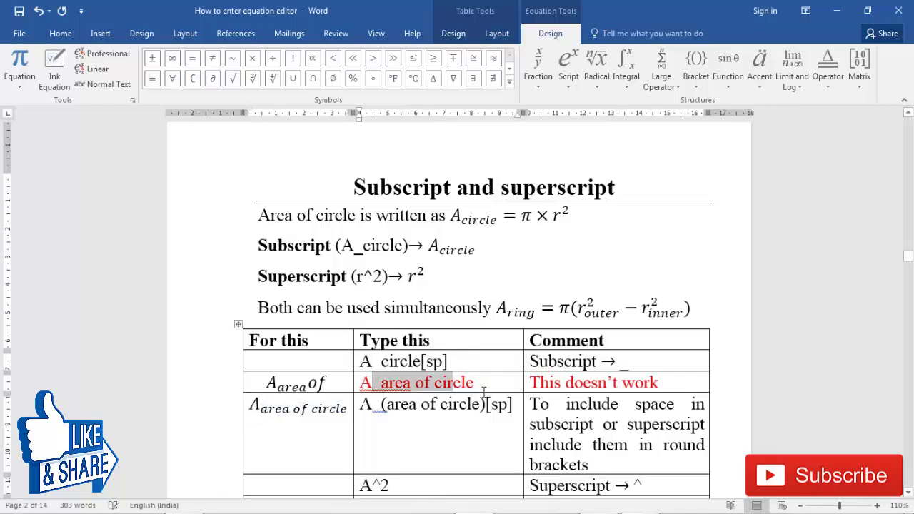
click(484, 391)
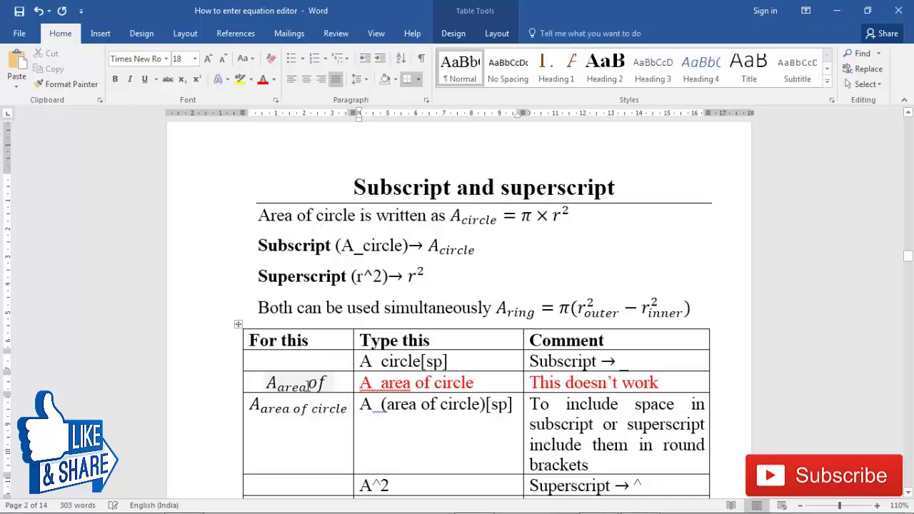
click(333, 386)
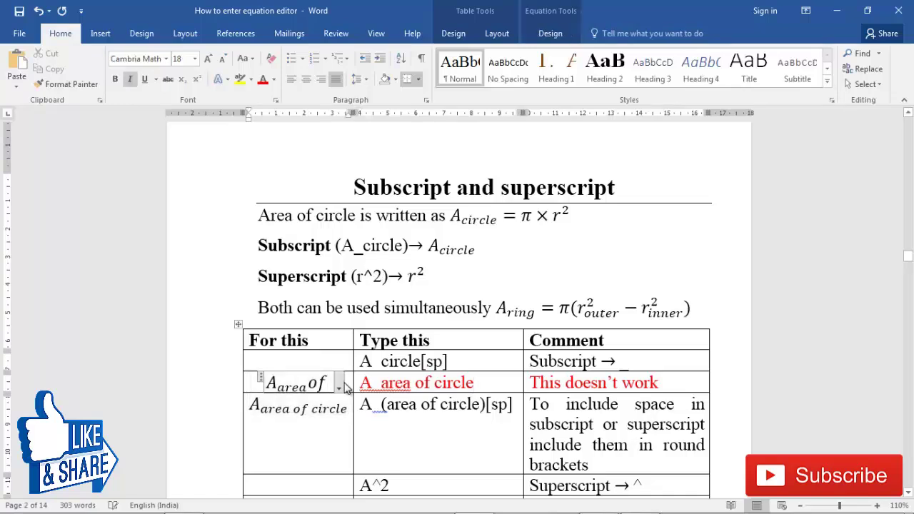
click(262, 383)
- Delete the failed A_area of equation and insert an A^2 equation in the A^2 row's cell
key(Delete)
scroll(311, 416, down, 2)
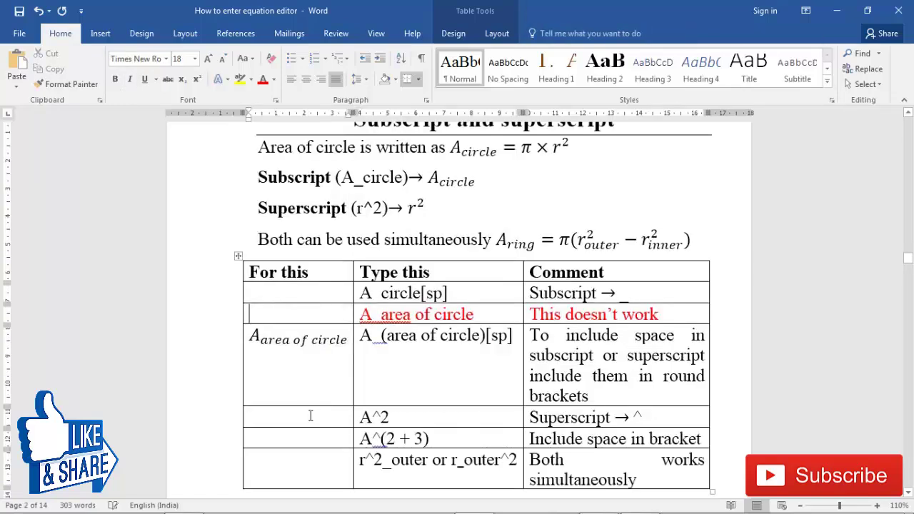
click(314, 418)
key(alt+equal)
text(A^2)
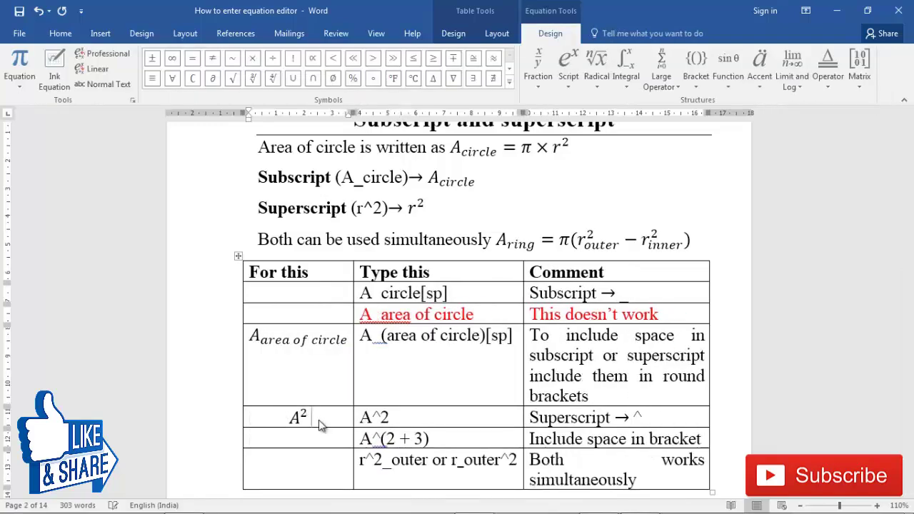
click(310, 438)
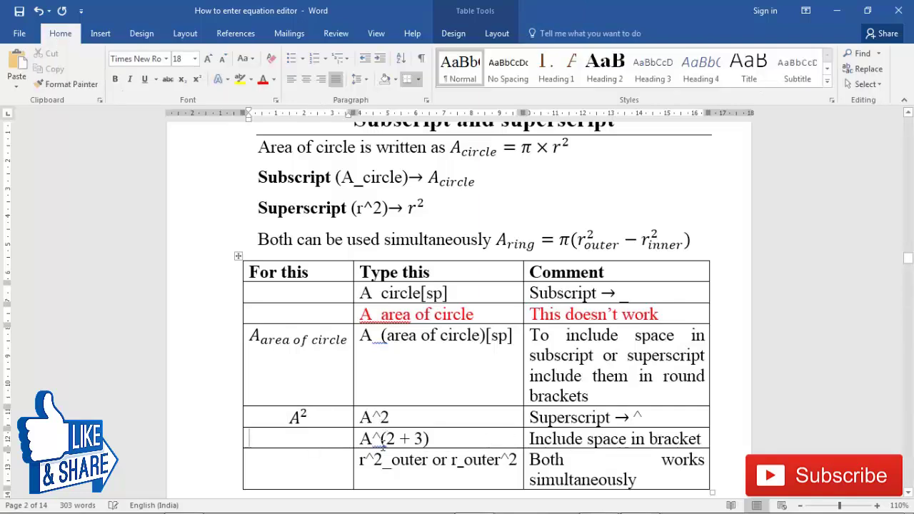
- Highlight (2 + 3) in the next row's Type this column
drag(383, 438, 446, 441)
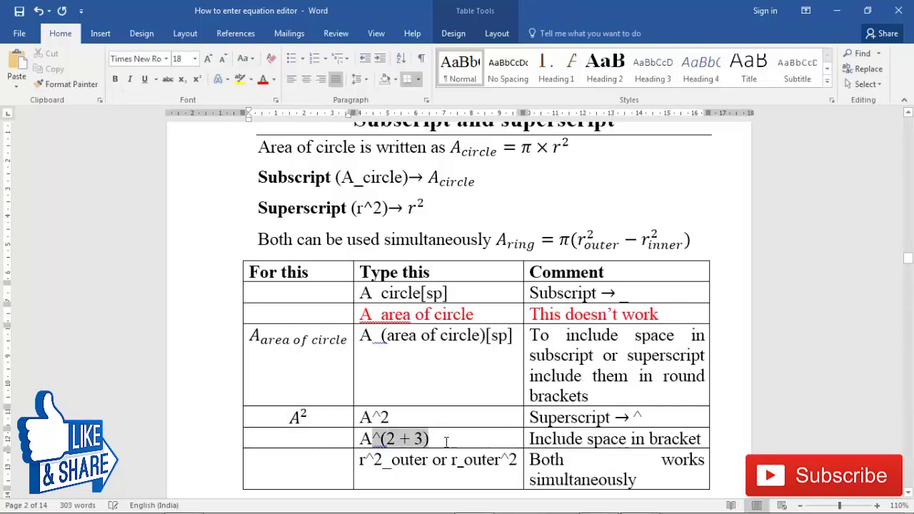
click(432, 459)
click(307, 461)
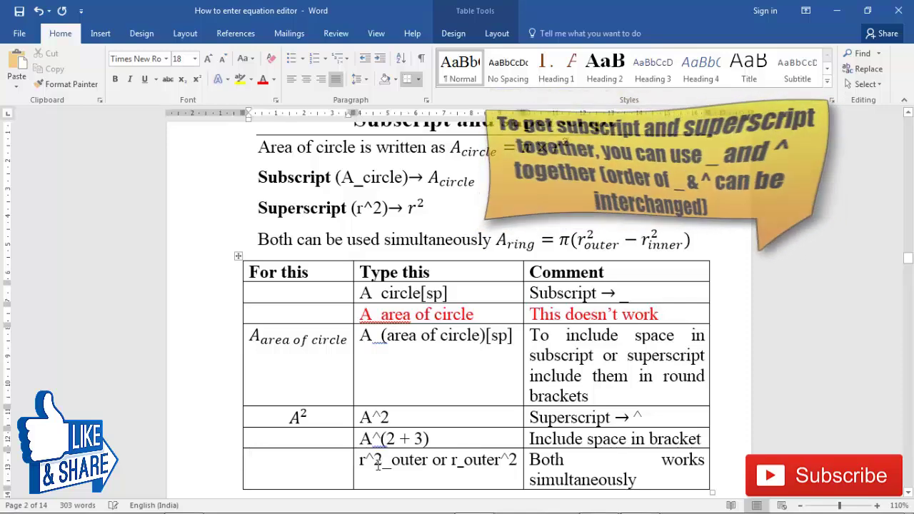
- Enter r^2_outer and r_outer^2 as two stacked equations, both rendering r²outer
key(alt+equal)
scroll(296, 411, down, 3)
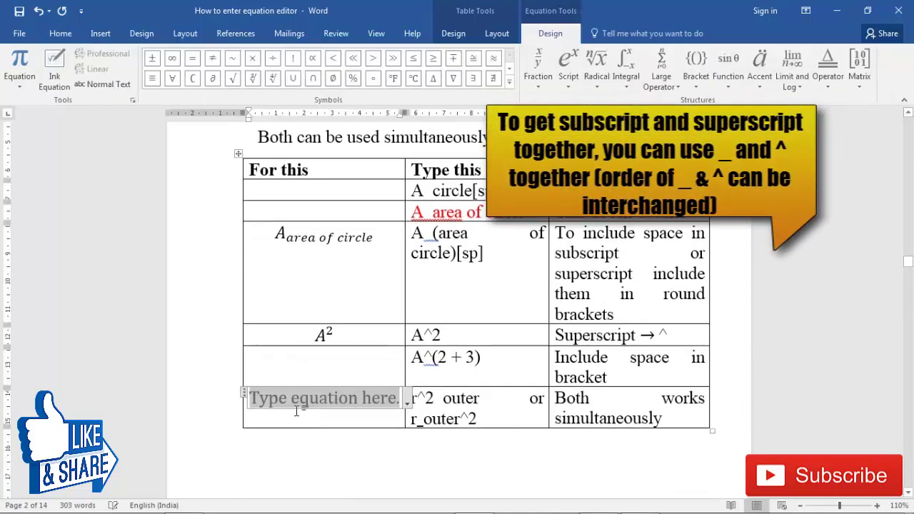
text(r^)
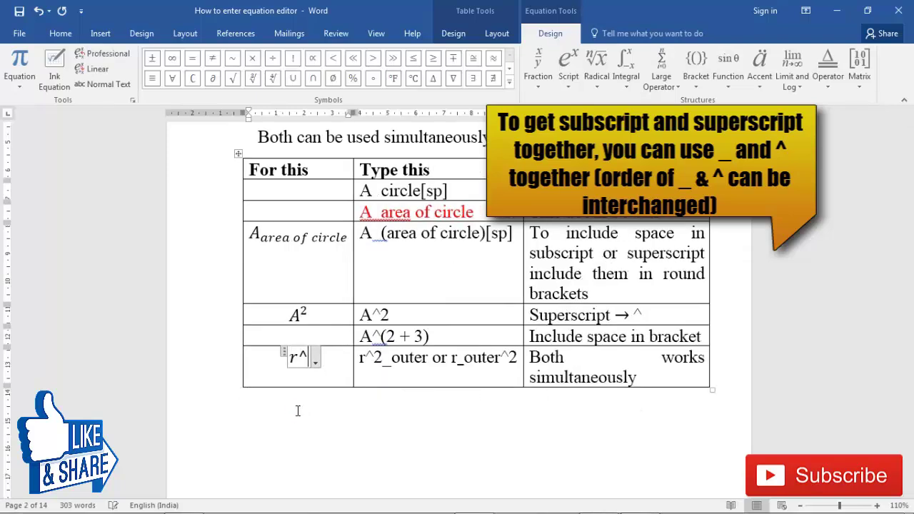
text(2_)
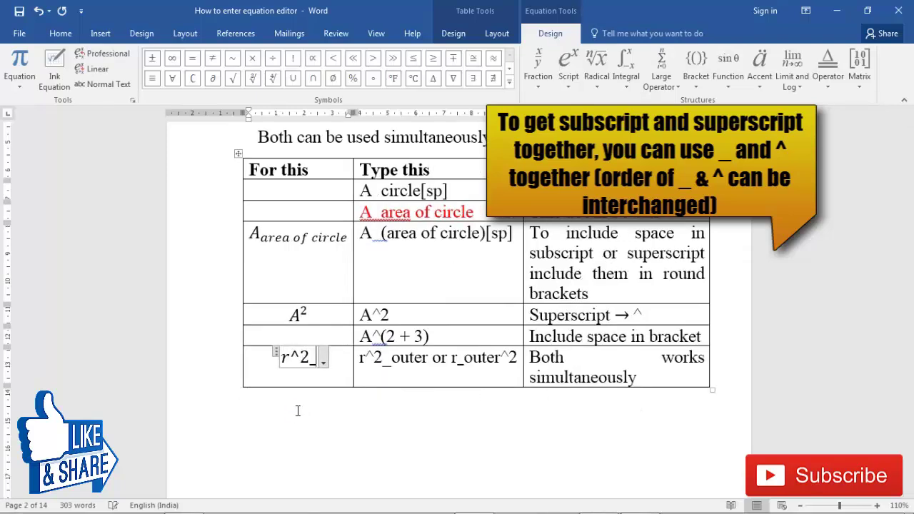
text(outer)
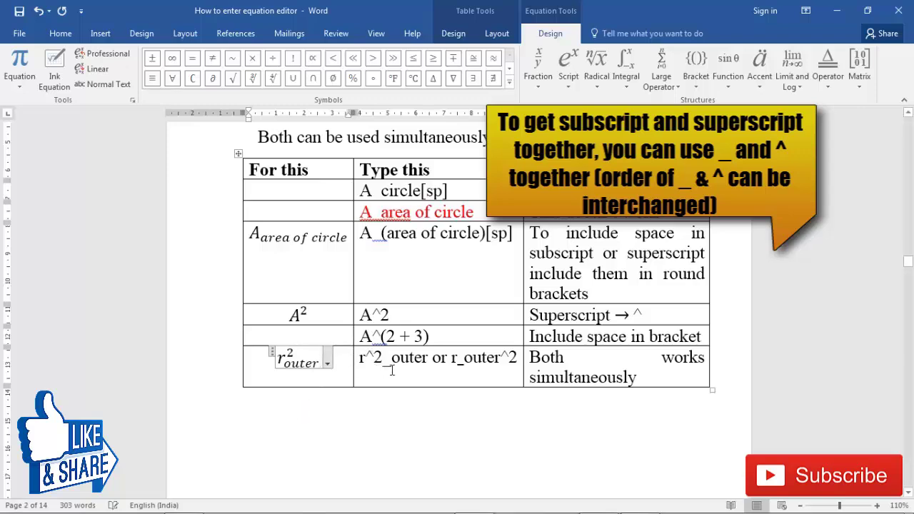
key(Down)
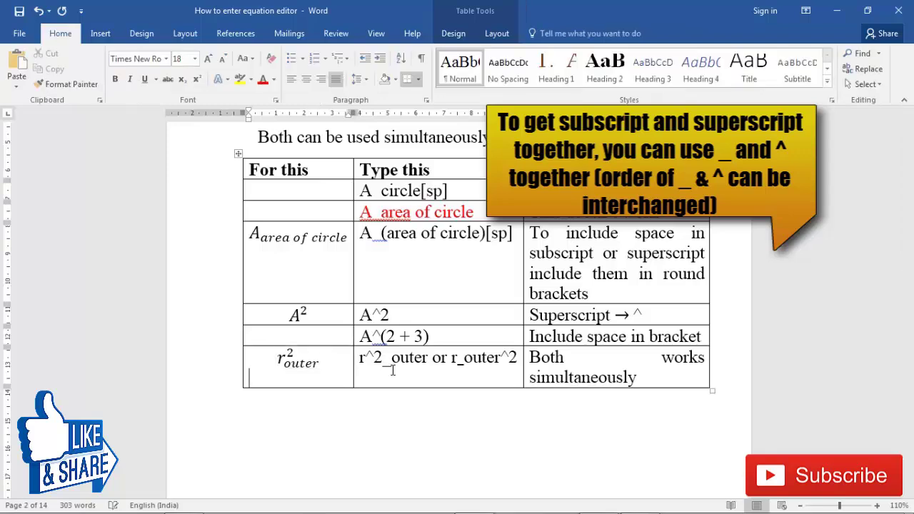
key(alt+equal)
text(r_)
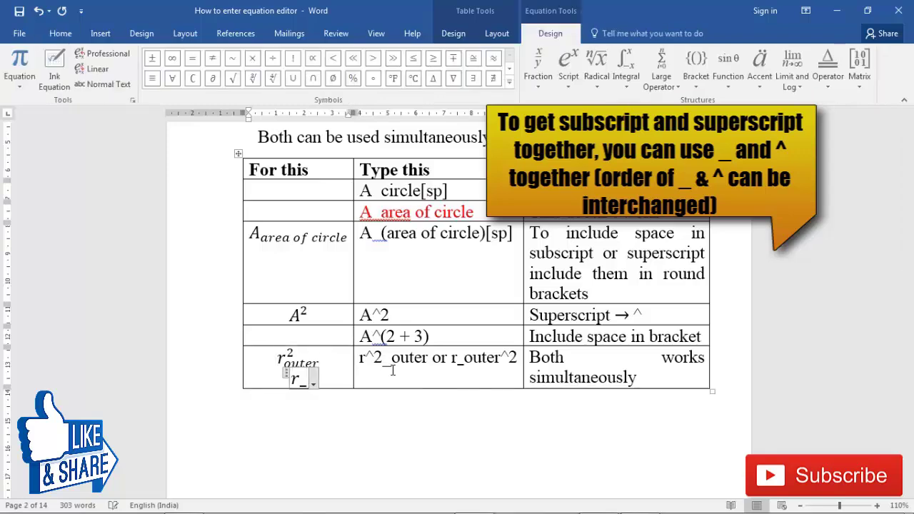
text(outer^2)
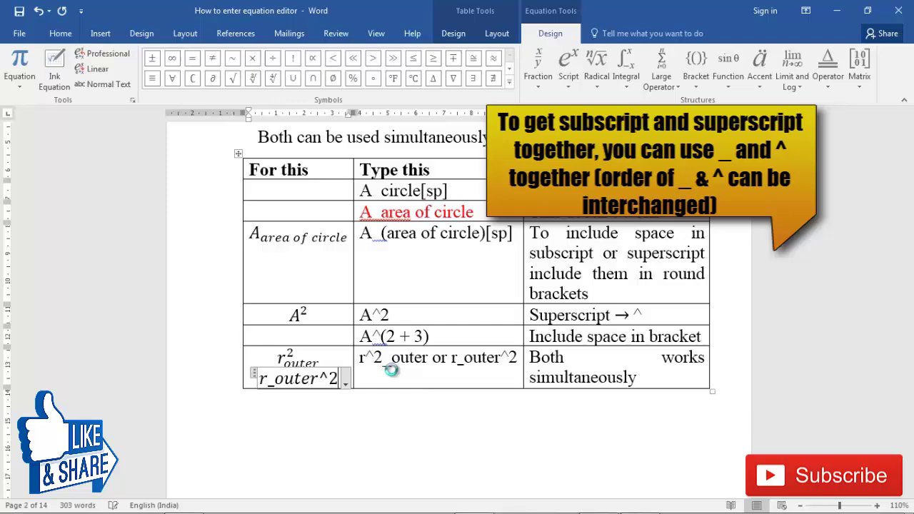
key(space)
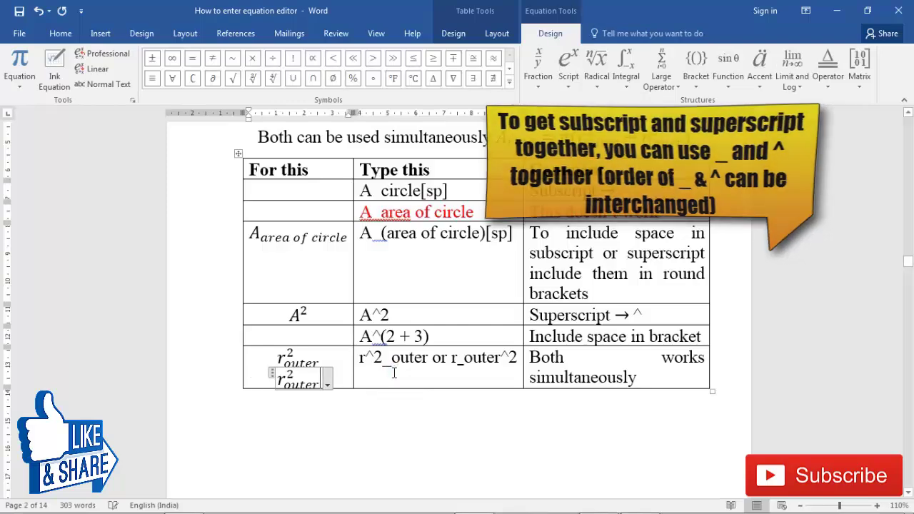
click(410, 385)
scroll(410, 386, down, 5)
scroll(410, 386, down, 5)
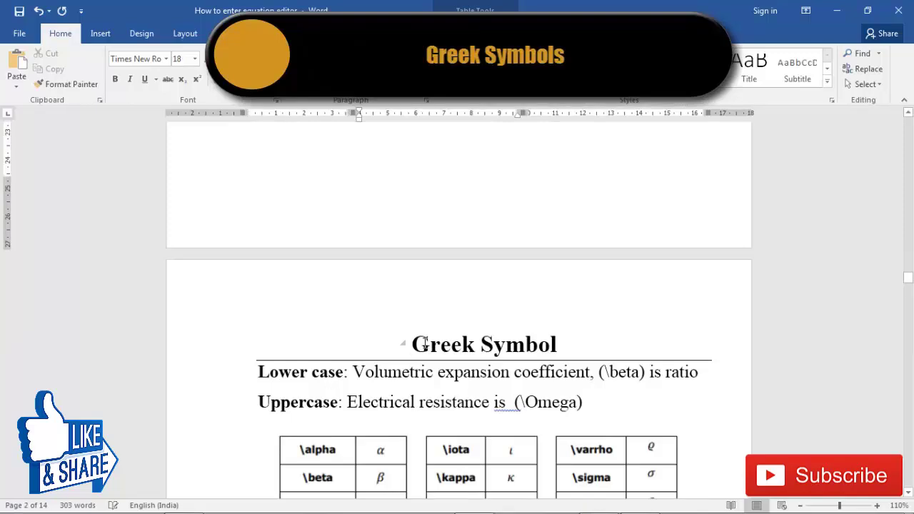
- Show the Insert ribbon and open, then close, the Symbol gallery
key(alt+n)
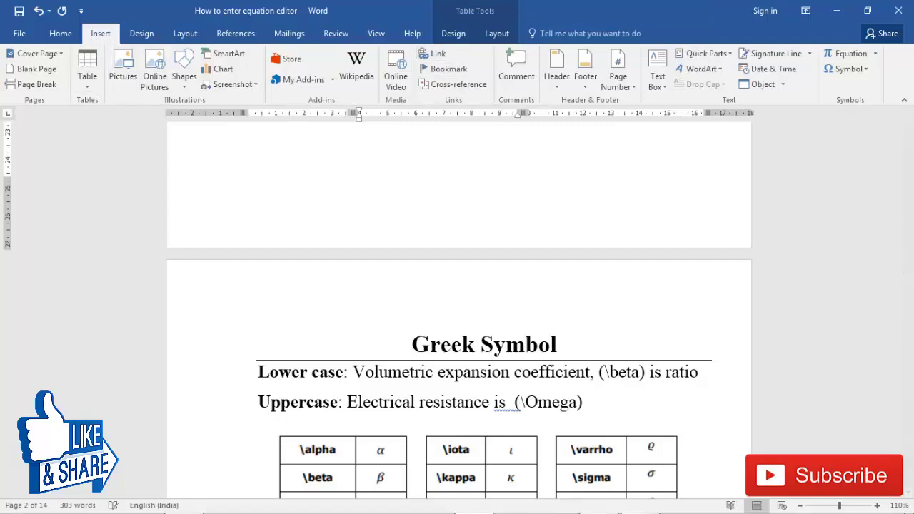
click(844, 69)
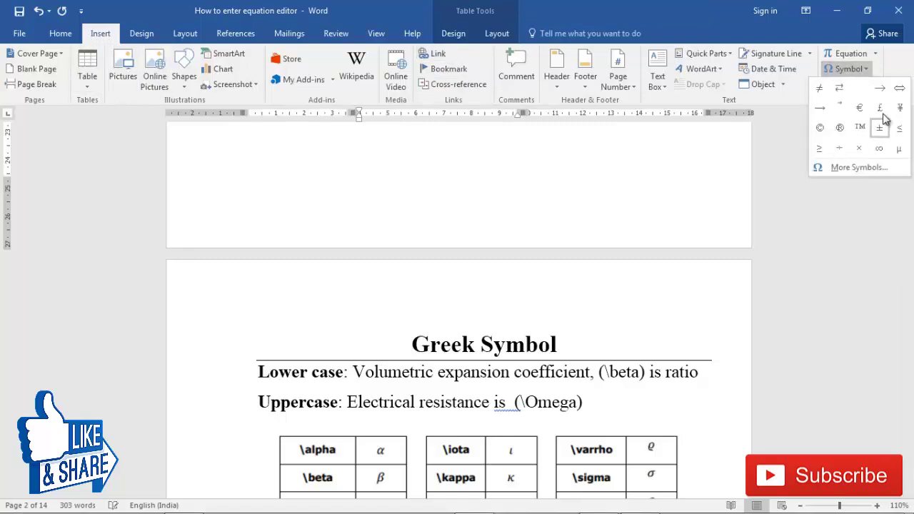
click(625, 390)
- Place the insertion point after 'coefficient,' and scroll through the Greek command table
scroll(569, 365, down, 4)
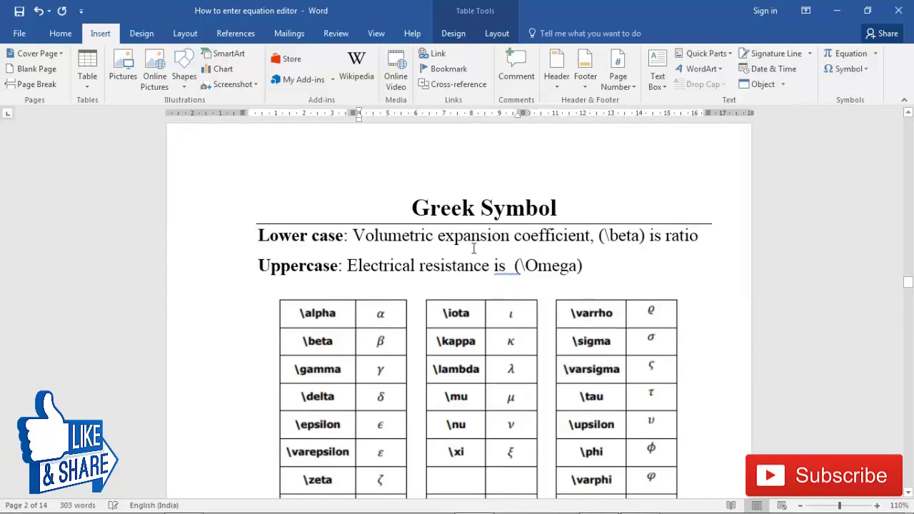
click(596, 237)
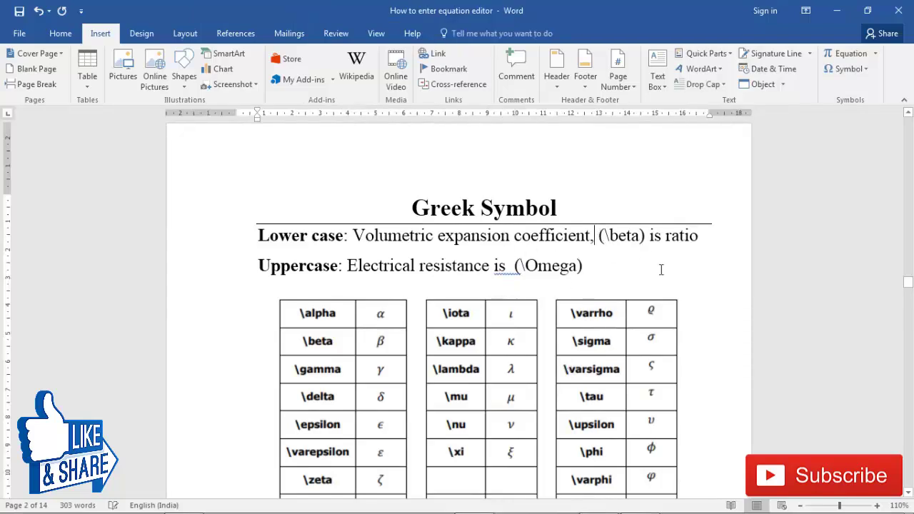
scroll(357, 336, down, 1)
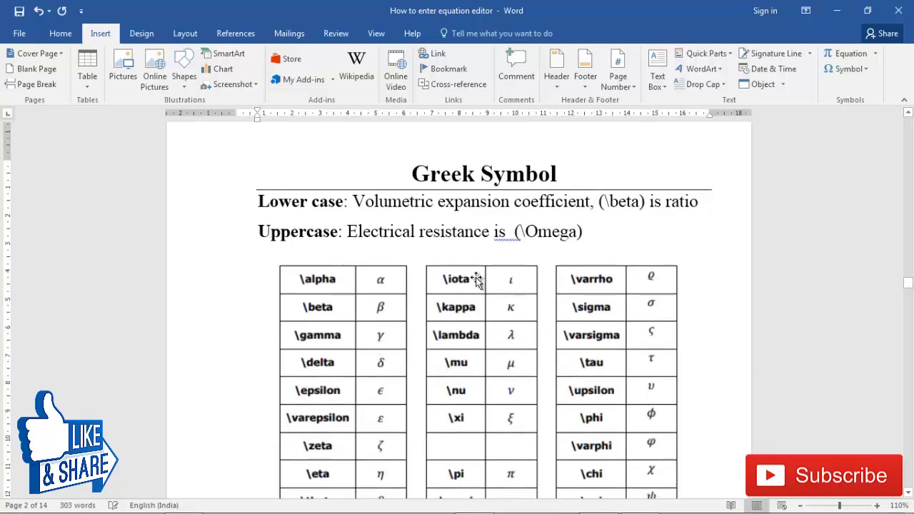
scroll(361, 304, down, 1)
scroll(361, 303, down, 1)
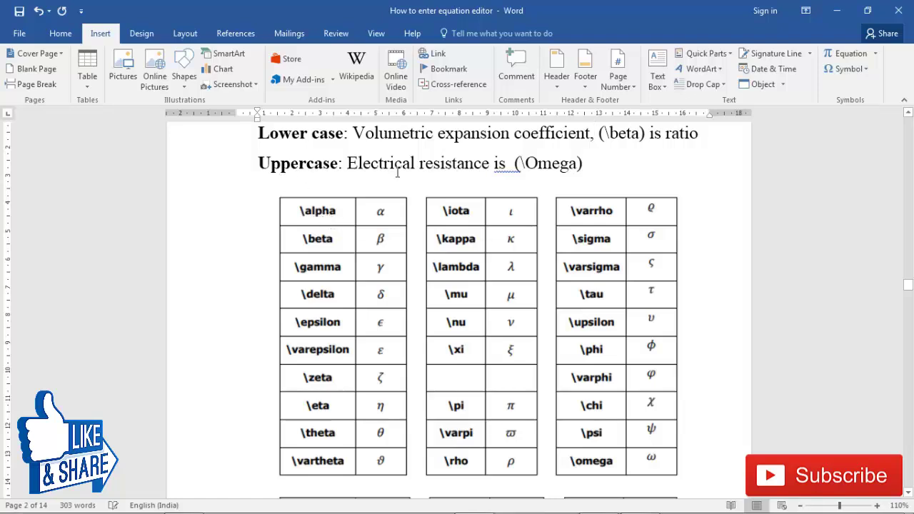
scroll(457, 400, down, 3)
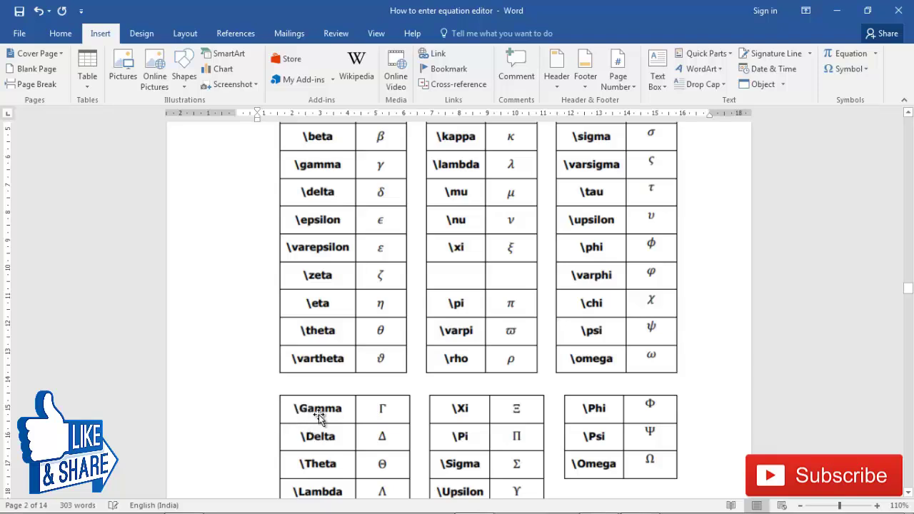
scroll(312, 423, up, 5)
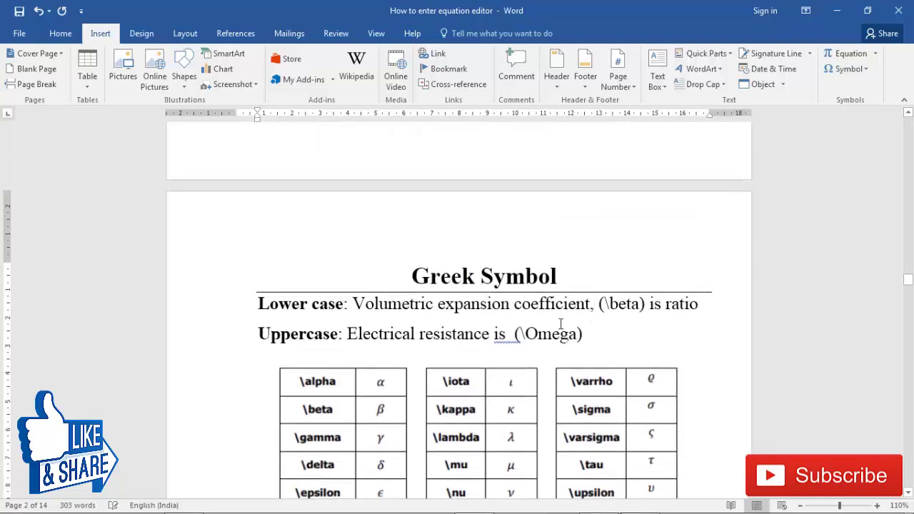
- Insert a \beta equation after 'coefficient,' so the sentence reads 'coefficient, β (\beta)'
key(alt+equal)
text(\)
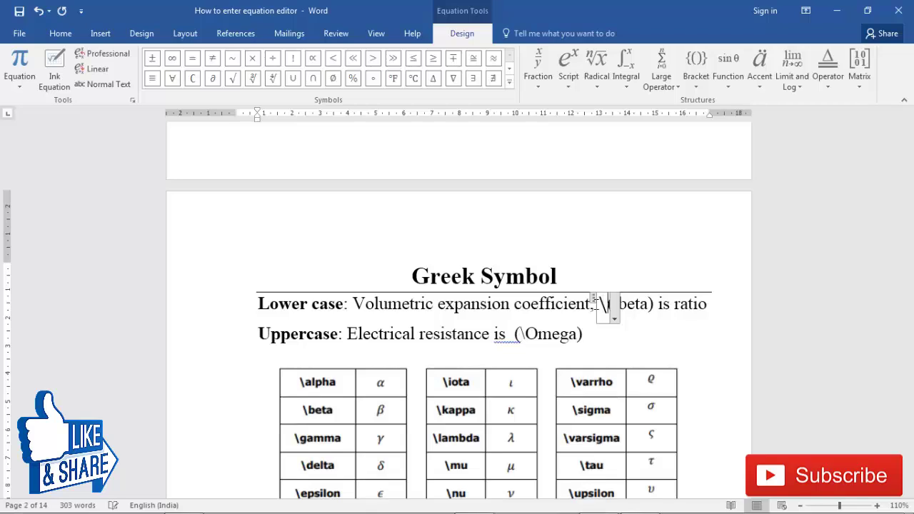
text(beta)
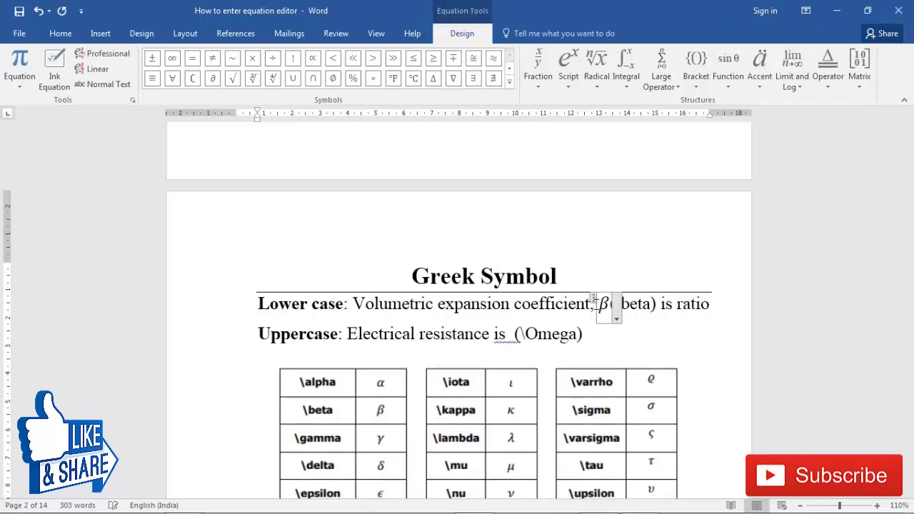
click(657, 330)
key(Up)
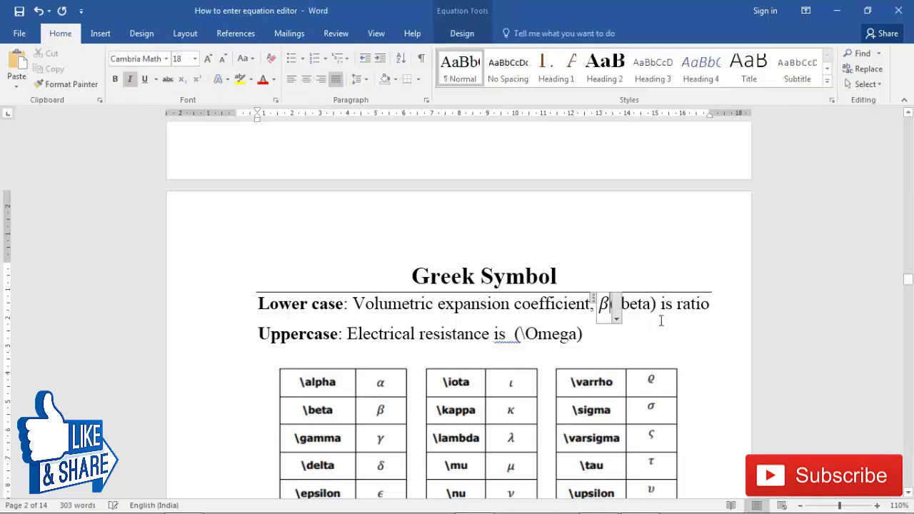
click(631, 305)
scroll(361, 239, down, 3)
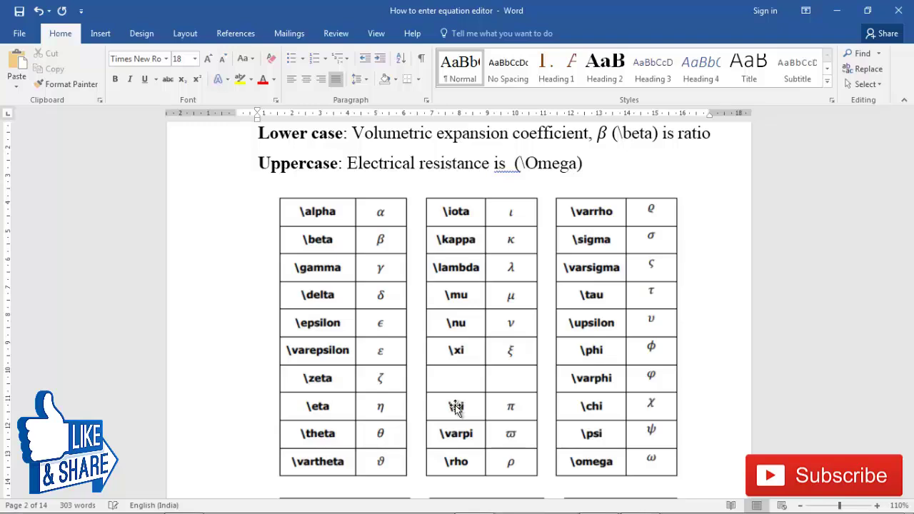
scroll(455, 405, down, 2)
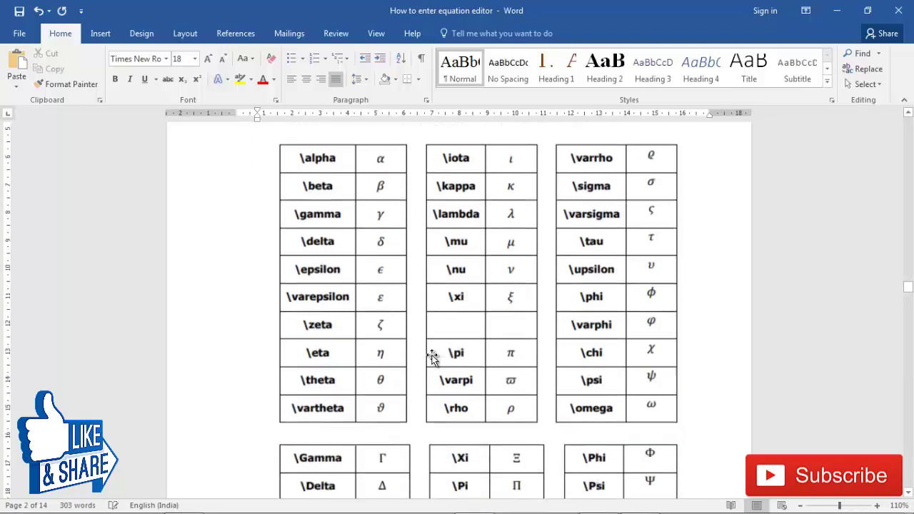
scroll(382, 421, down, 1)
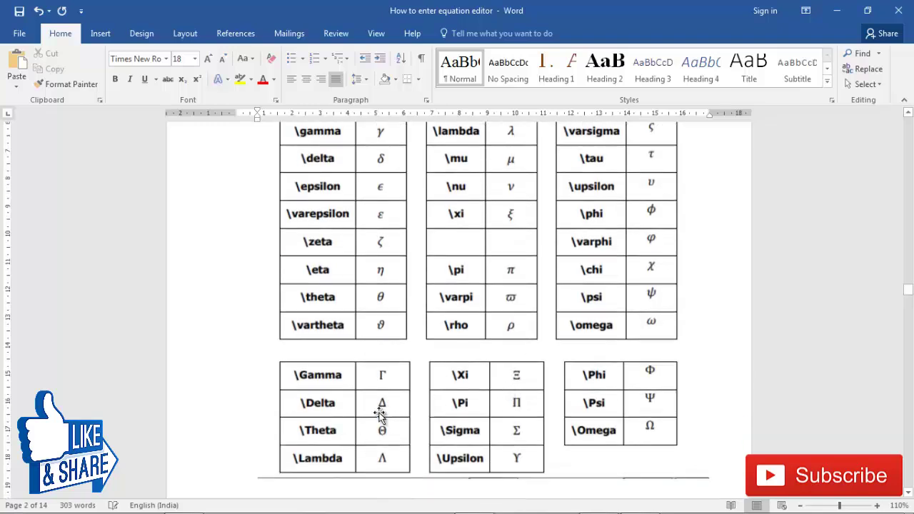
scroll(383, 422, up, 5)
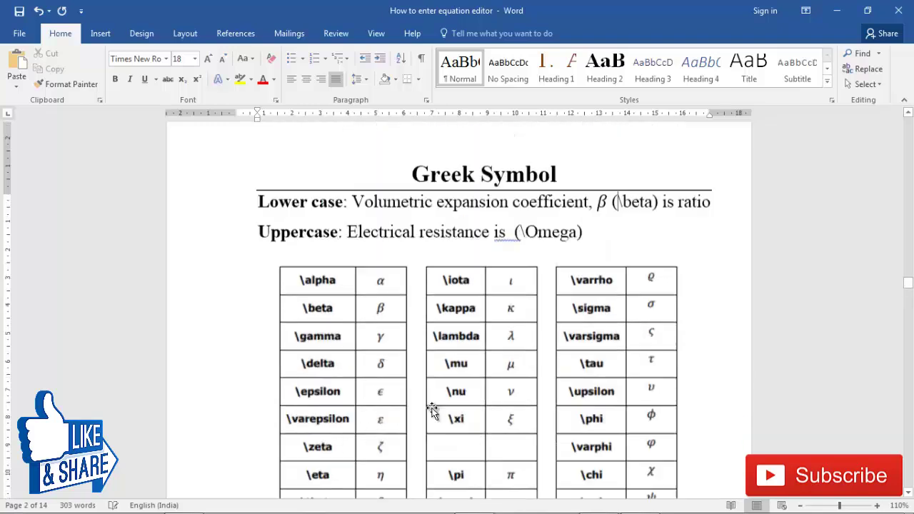
- Insert a \Omega equation before '(\Omega)' on the Uppercase line, rendering Ω
click(511, 267)
text(\ )
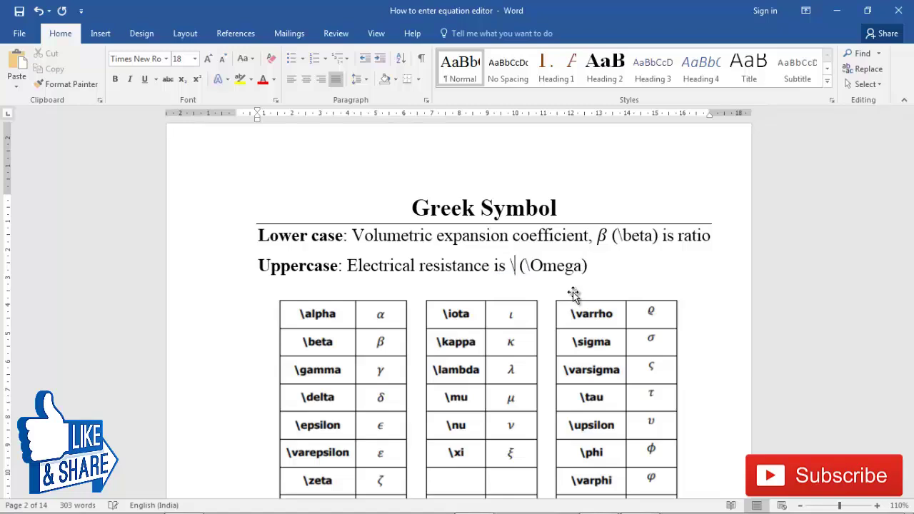
text(O)
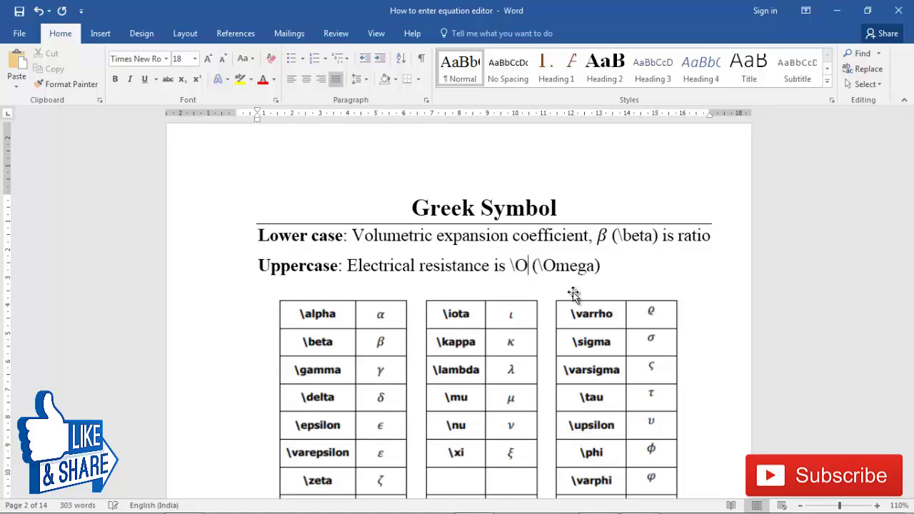
text(mega)
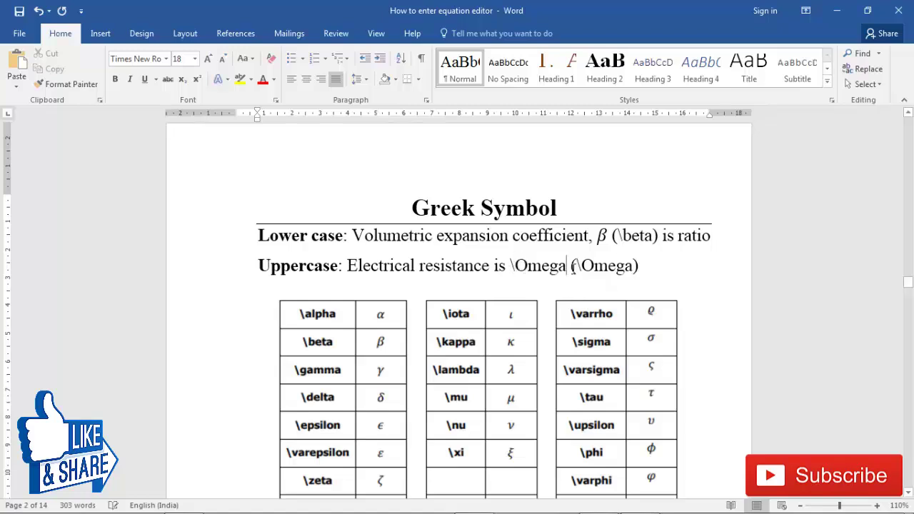
key(BackSpace)
key(BackSpace)
key(BackSpace)
key(BackSpace)
key(BackSpace)
key(BackSpace)
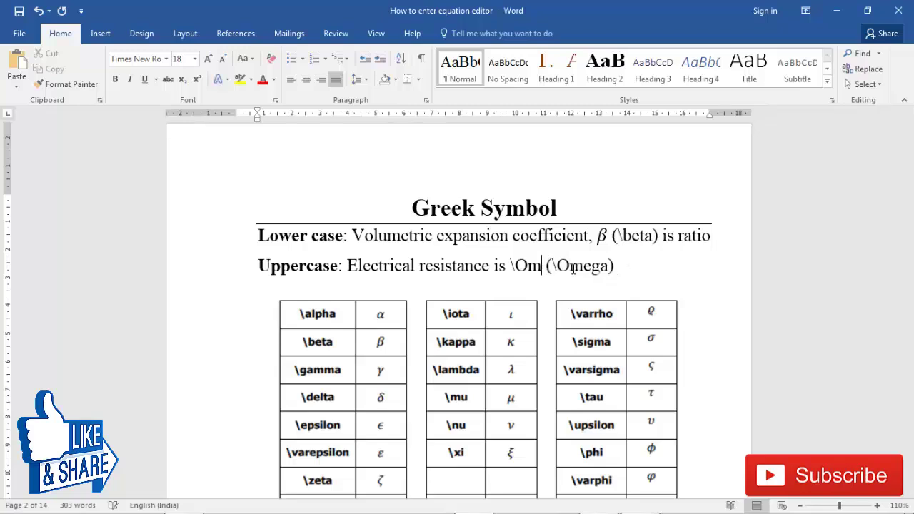
key(alt+equal)
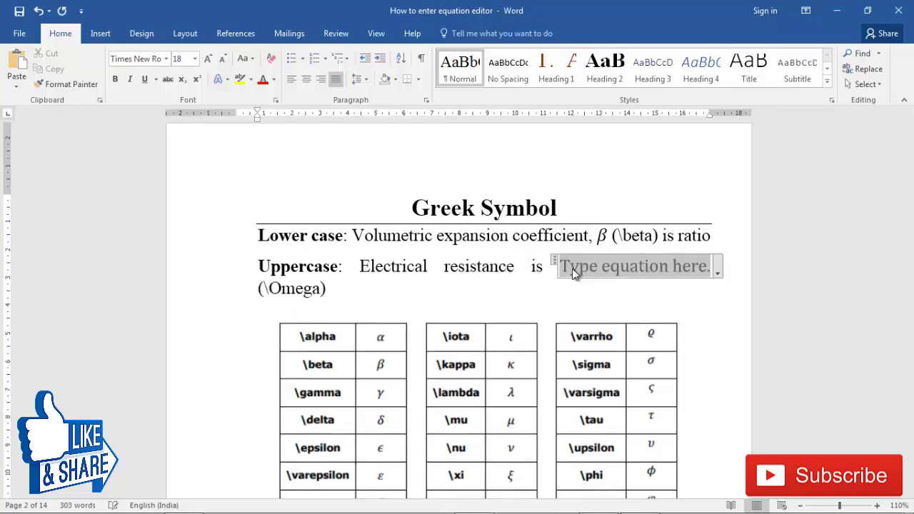
text(\)
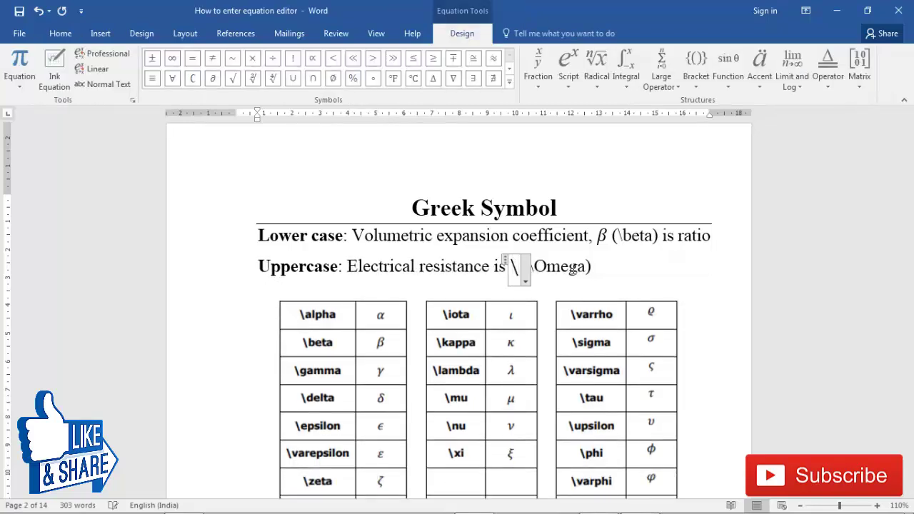
text(Omega)
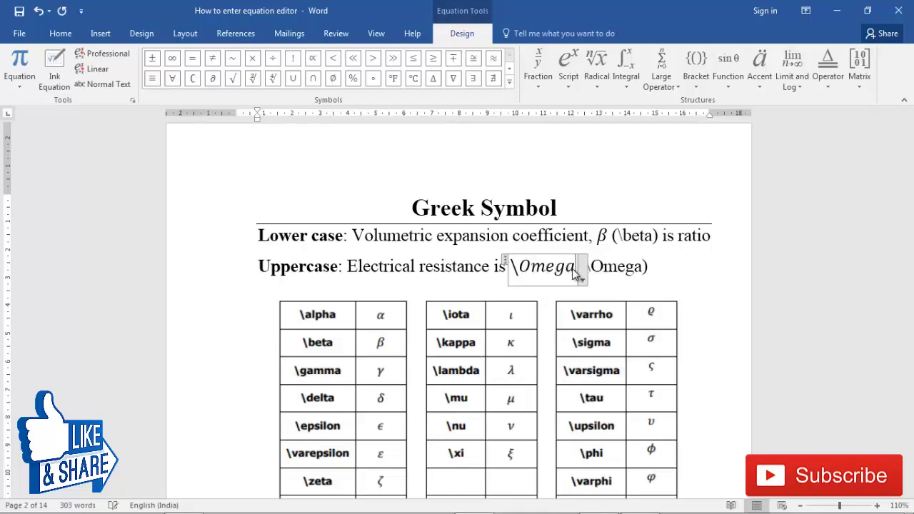
key(space)
click(626, 271)
scroll(204, 377, down, 5)
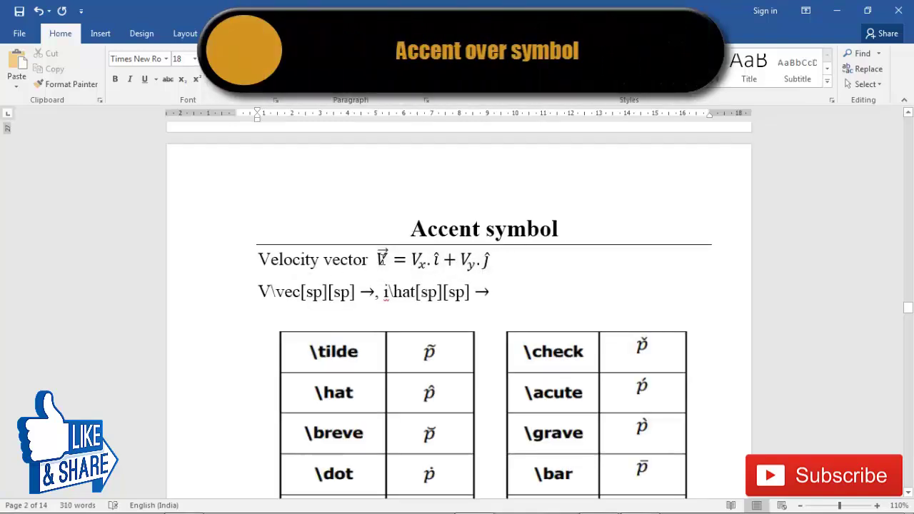
- Inspect the velocity vector equation V⃗ = Vₓ.î + Vᵧ.ĵ by entering and leaving it
click(382, 259)
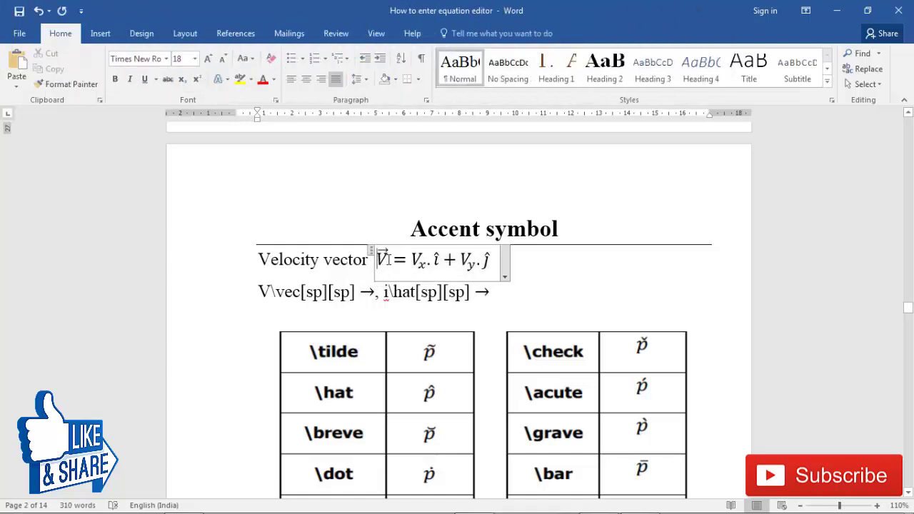
click(383, 259)
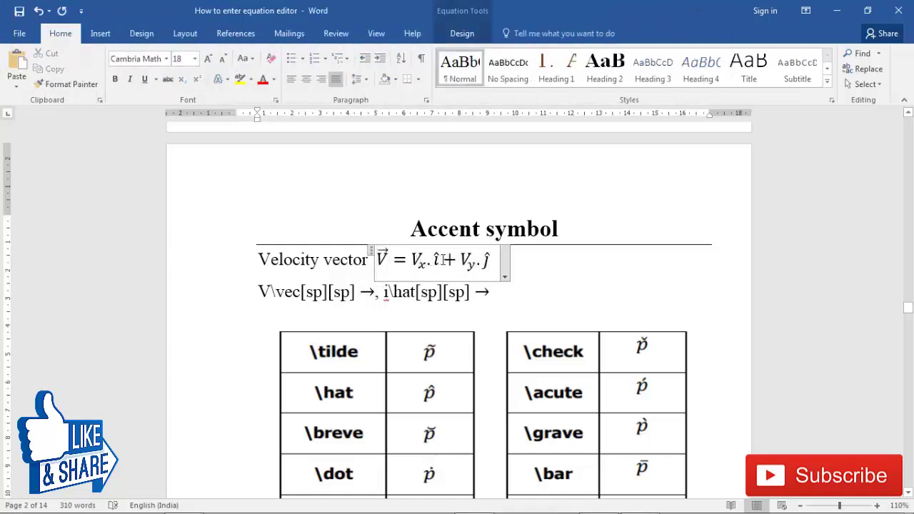
click(543, 292)
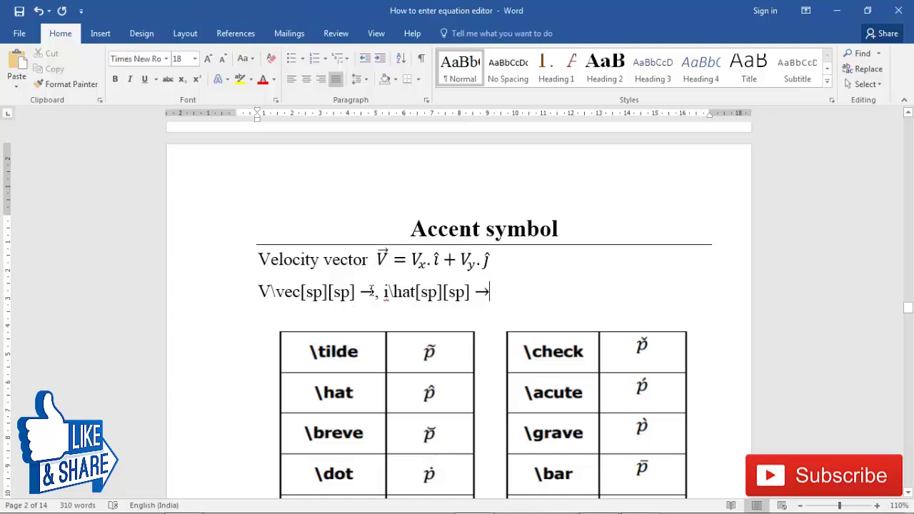
click(383, 254)
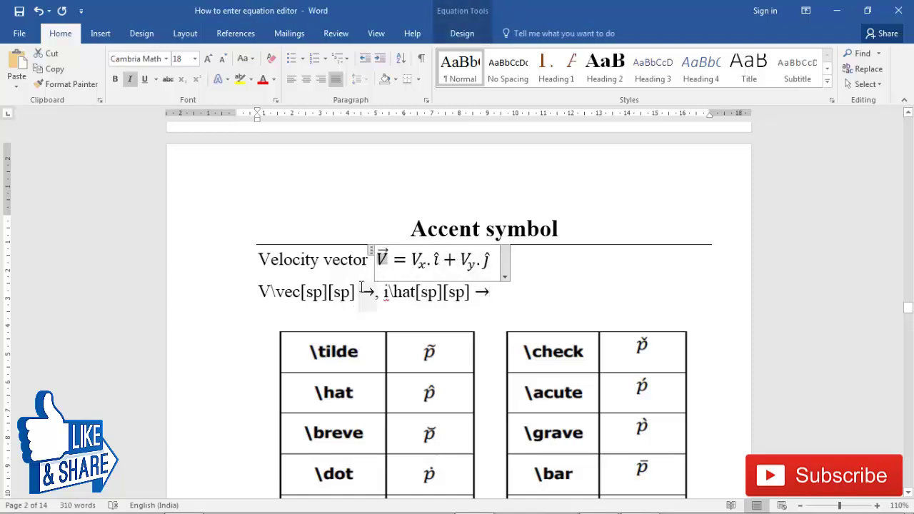
- Remove the i in front of \hat on the second line
click(368, 293)
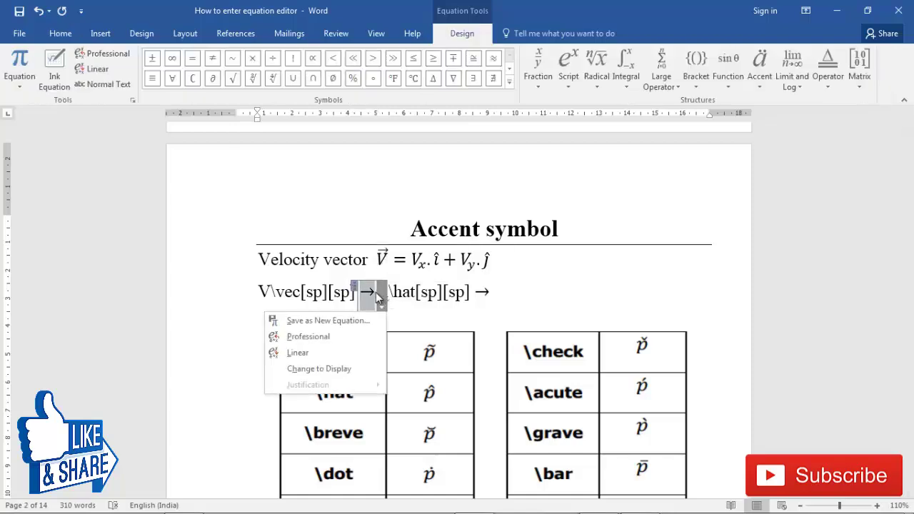
click(393, 294)
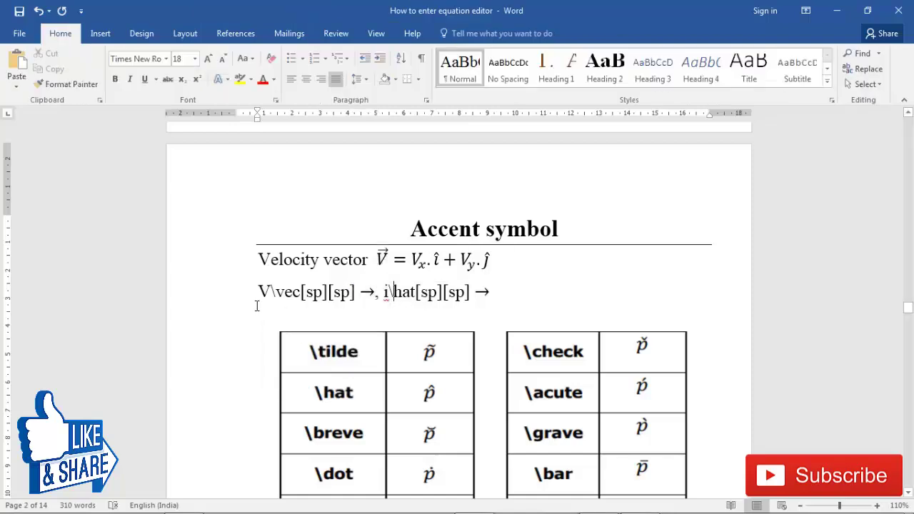
key(BackSpace)
scroll(300, 285, down, 2)
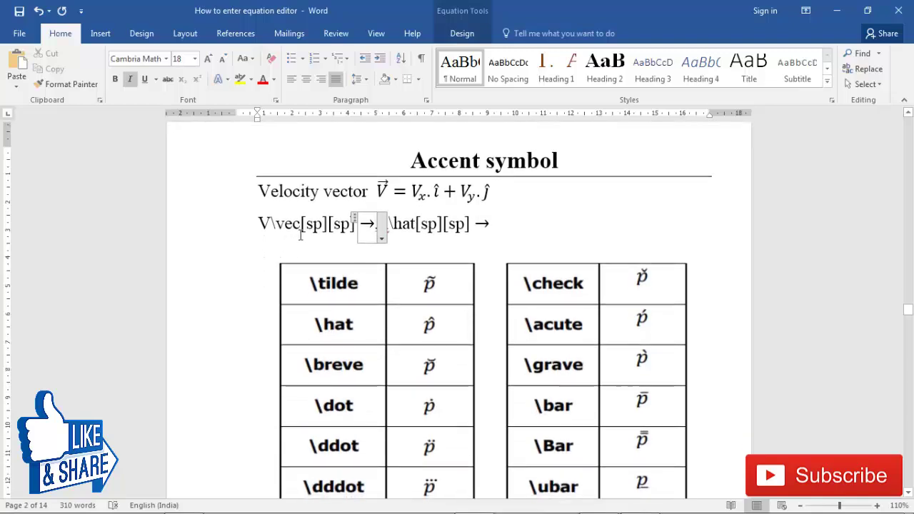
- Render V⃗ from V\vec after the first arrow on line two, then delete it again
text(V)
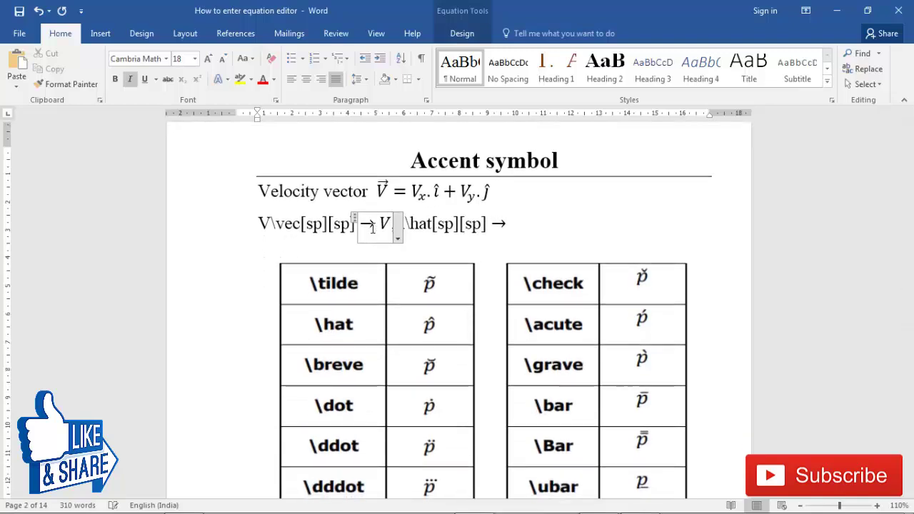
text(\)
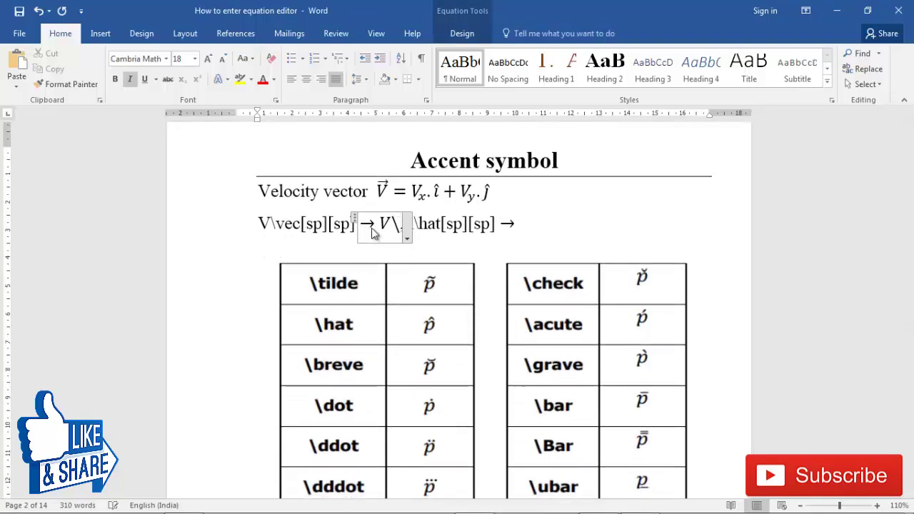
text(vec)
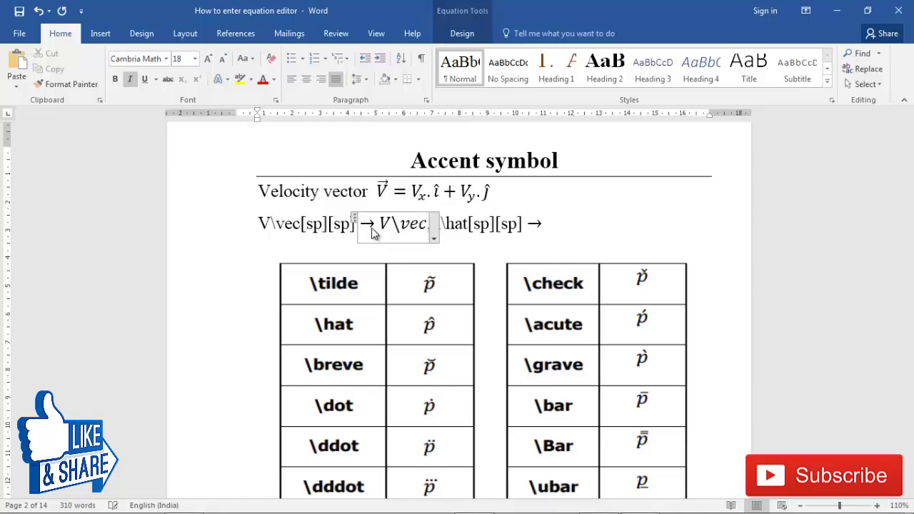
key(space)
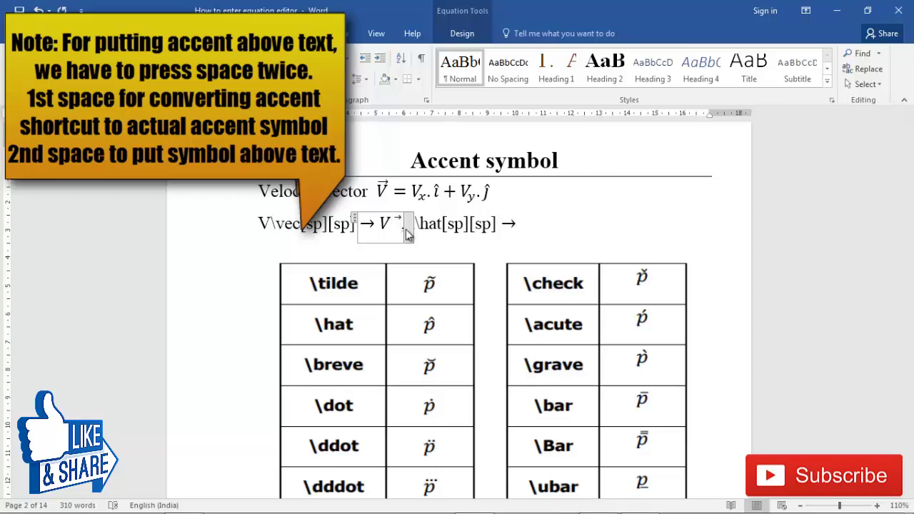
key(space)
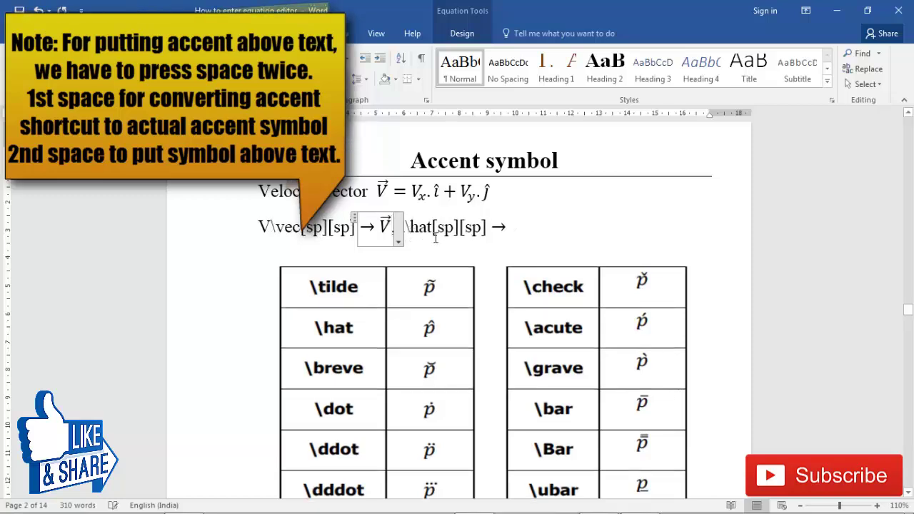
key(BackSpace)
key(BackSpace)
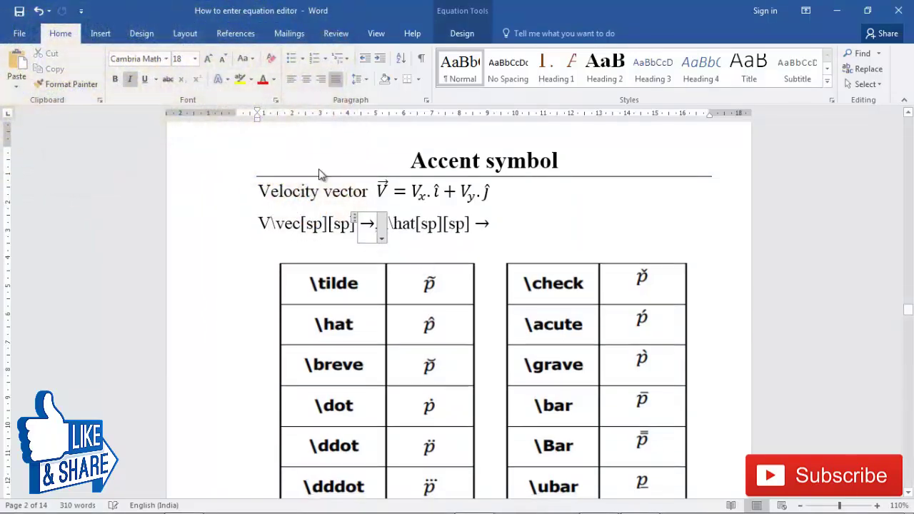
click(101, 34)
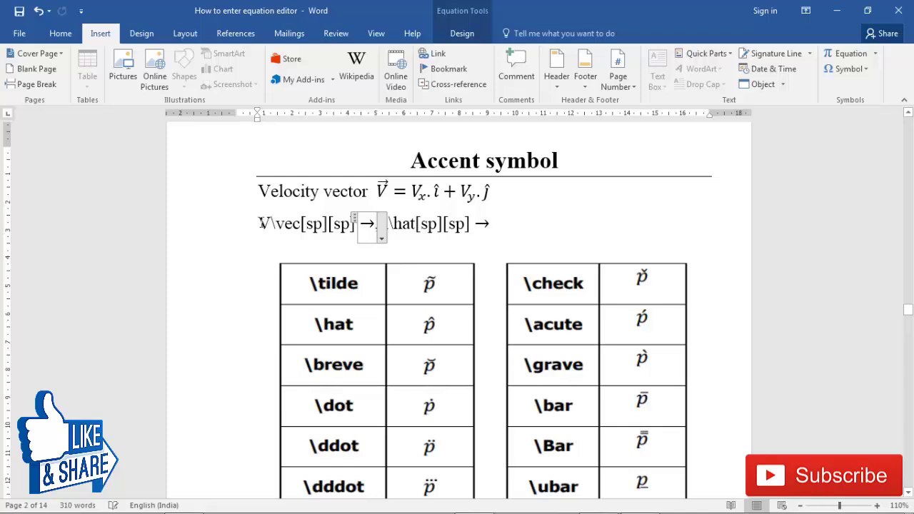
- Render V⃗ after the first arrow and a hatted î from i\hat at line two's end
text(V\vec  )
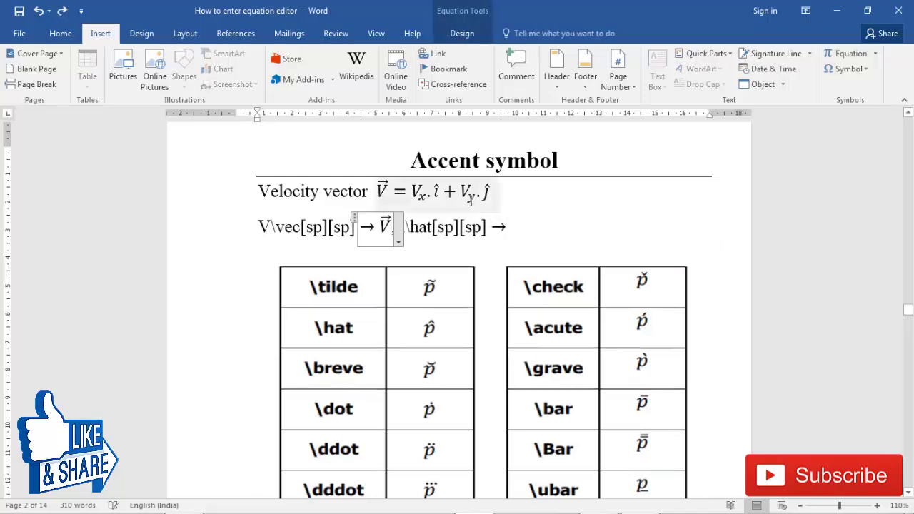
text(i)
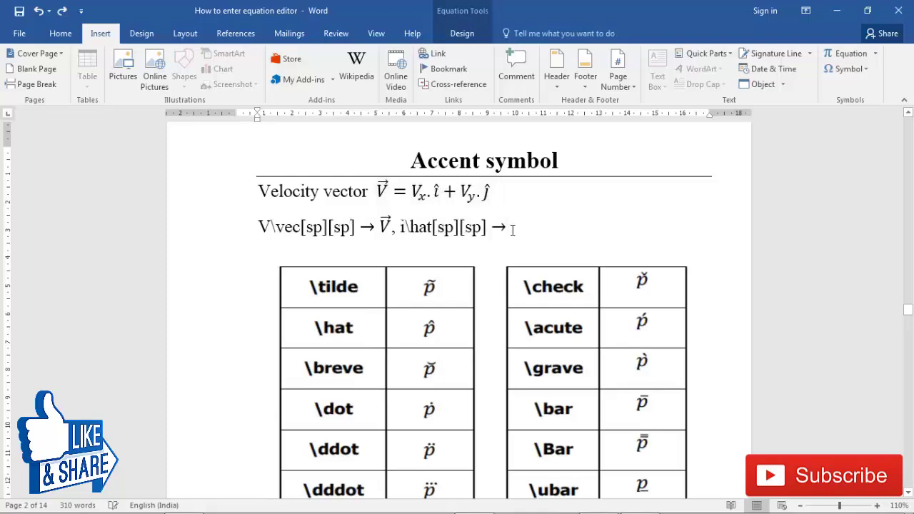
click(506, 227)
text(i\)
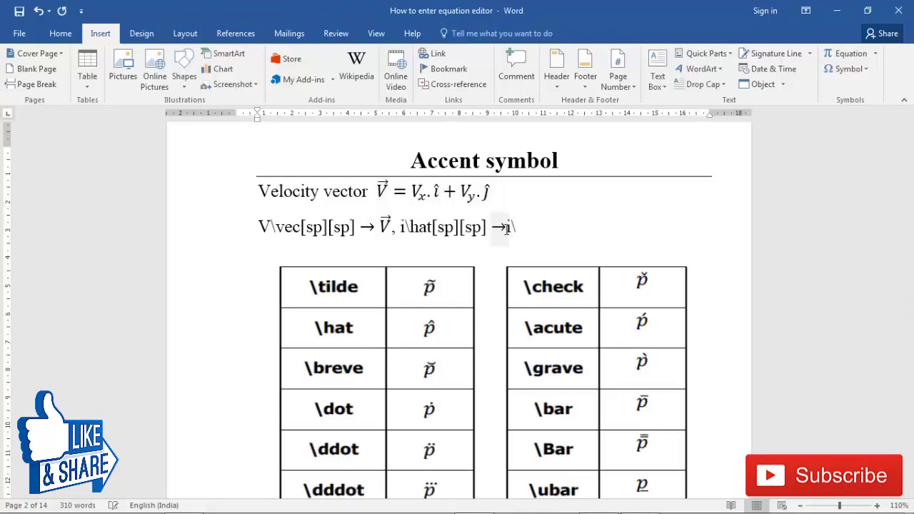
key(alt+equal)
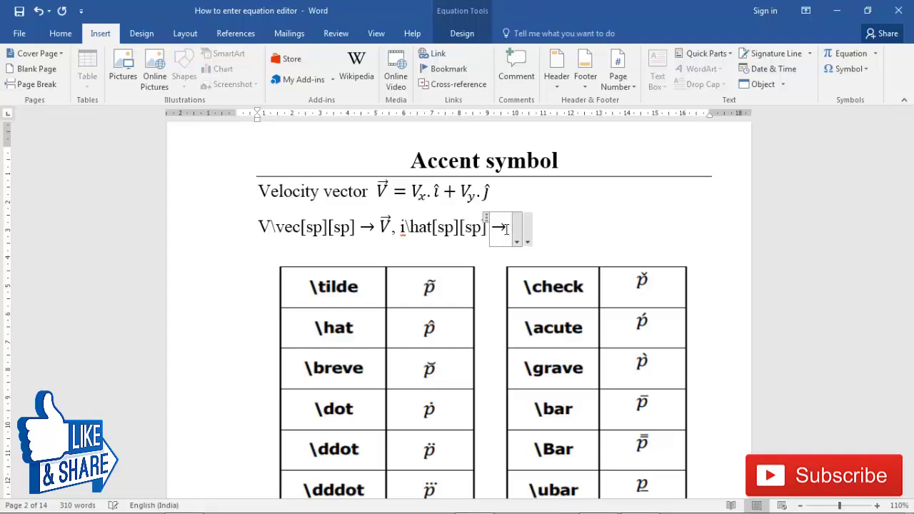
text(hat)
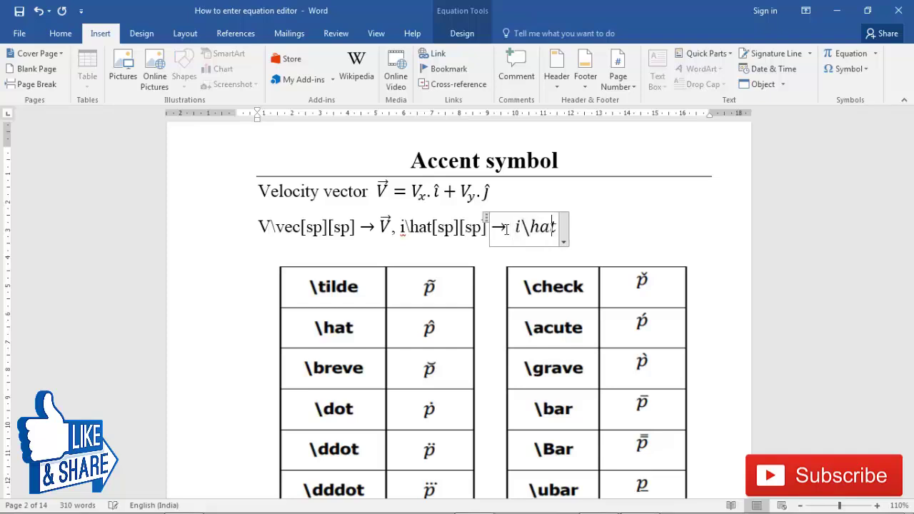
key(BackSpace)
key(BackSpace)
text(at)
key(space)
key(space)
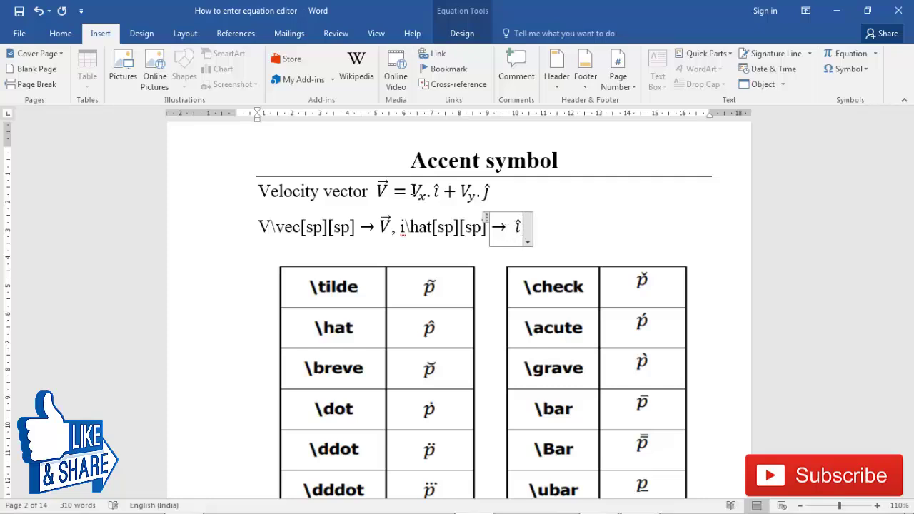
click(320, 368)
- Scroll down to the Mathematical symbol page
scroll(320, 369, down, 4)
scroll(467, 363, up, 4)
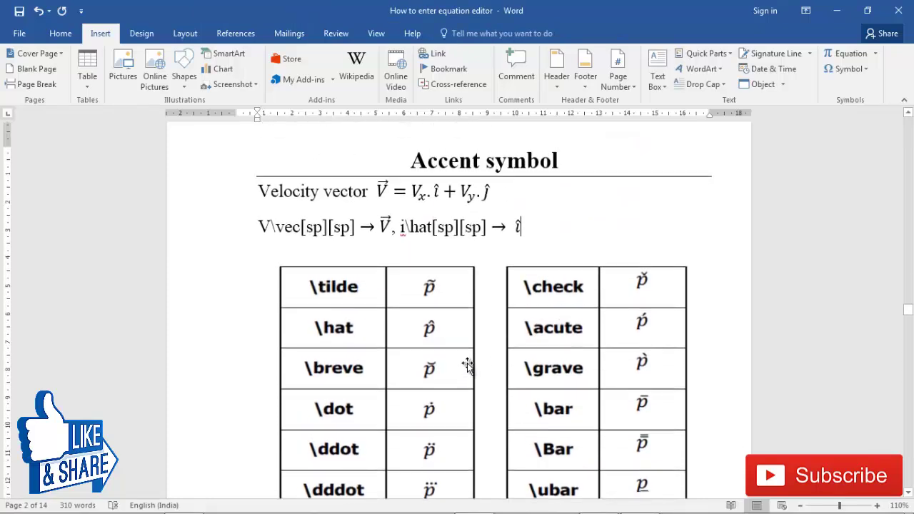
scroll(353, 272, down, 4)
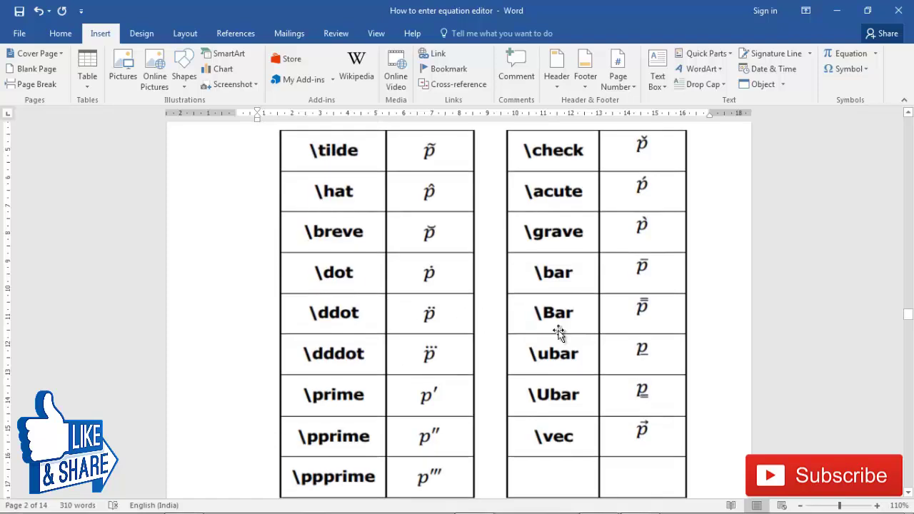
scroll(472, 364, down, 1)
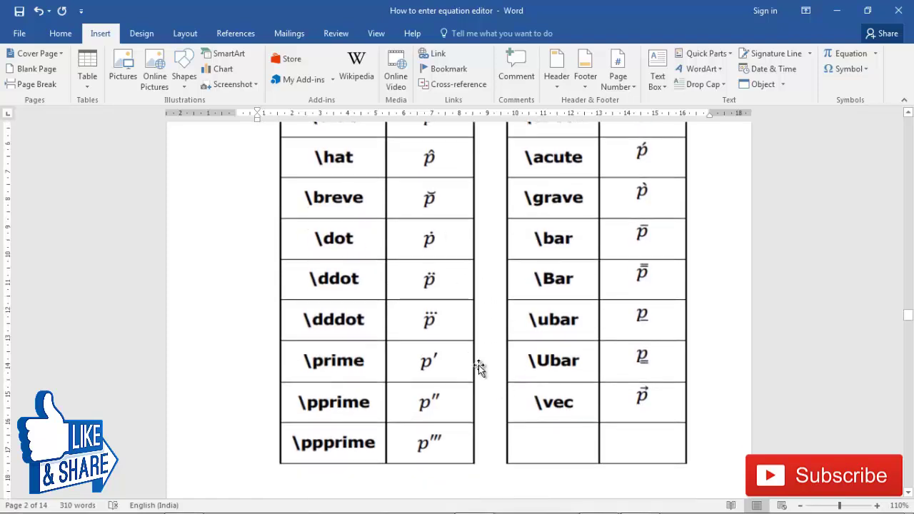
scroll(478, 365, up, 2)
scroll(481, 369, down, 15)
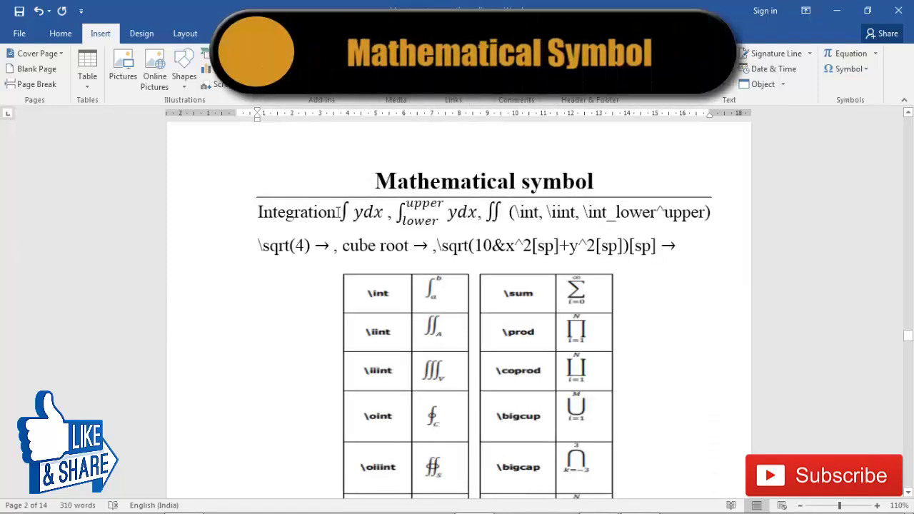
click(433, 251)
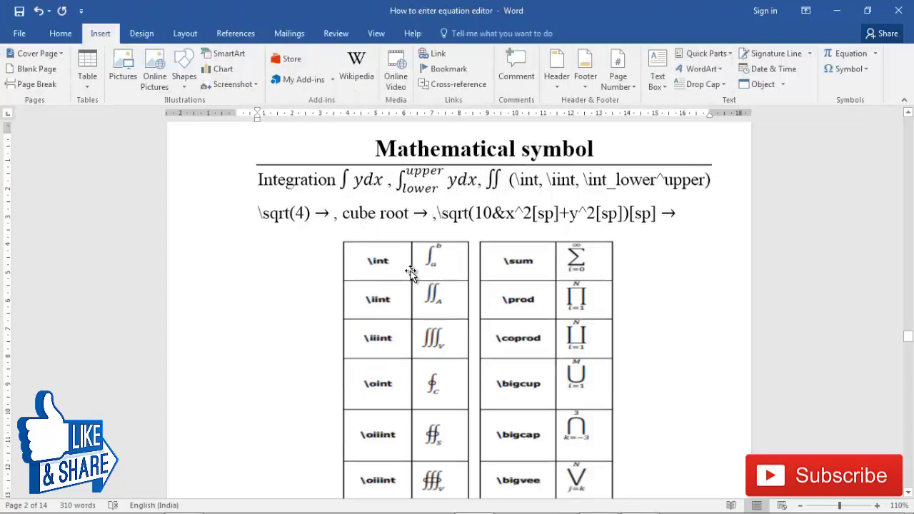
scroll(639, 310, down, 2)
scroll(468, 281, down, 1)
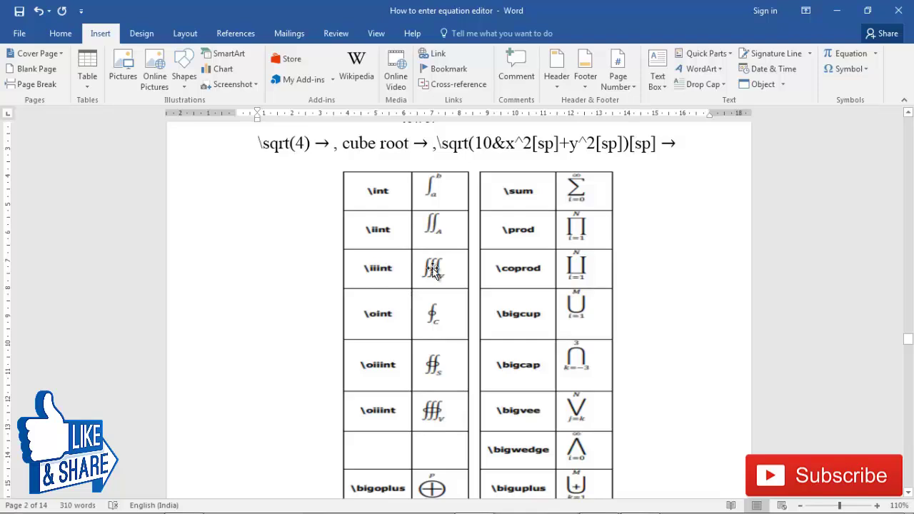
scroll(453, 388, down, 2)
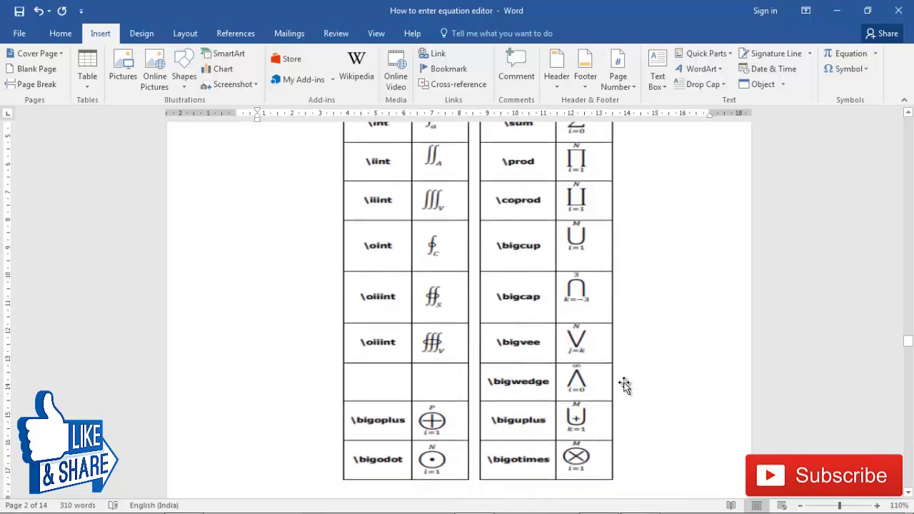
scroll(505, 307, up, 2)
scroll(424, 295, up, 2)
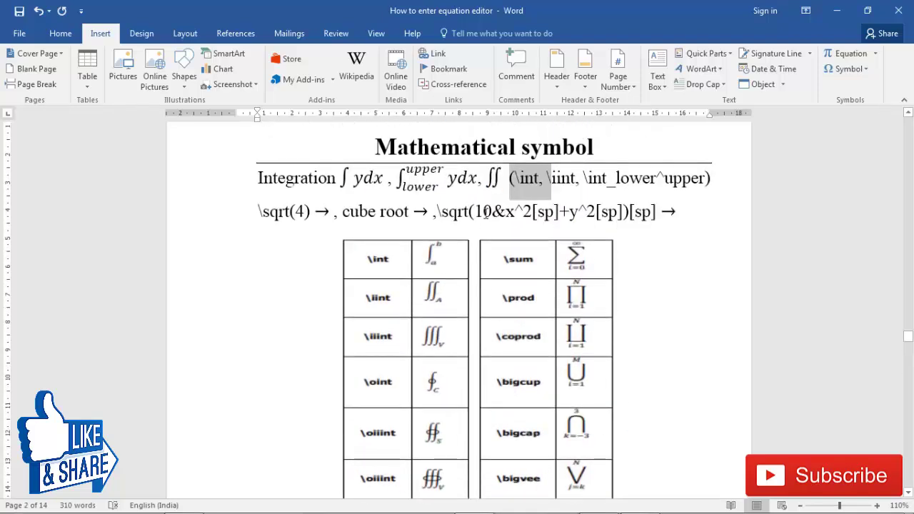
scroll(421, 315, down, 2)
scroll(407, 340, down, 1)
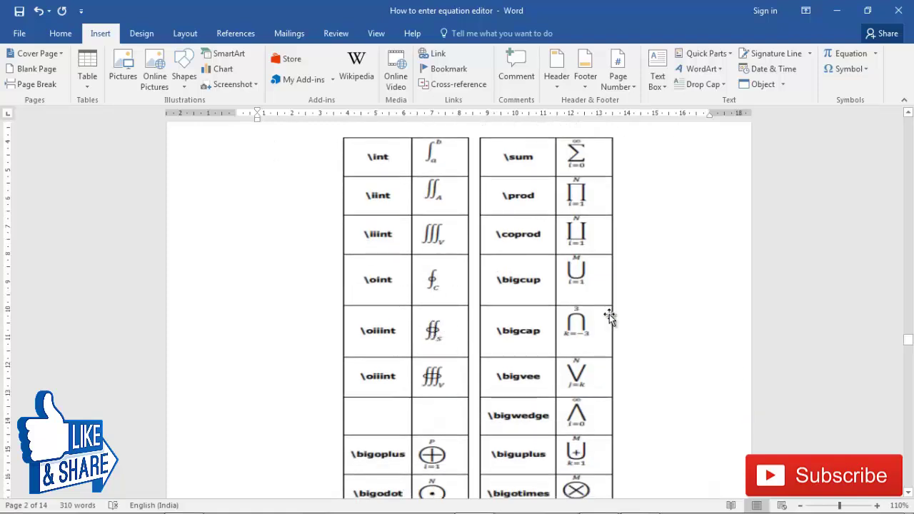
scroll(628, 310, up, 4)
drag(510, 213, 712, 218)
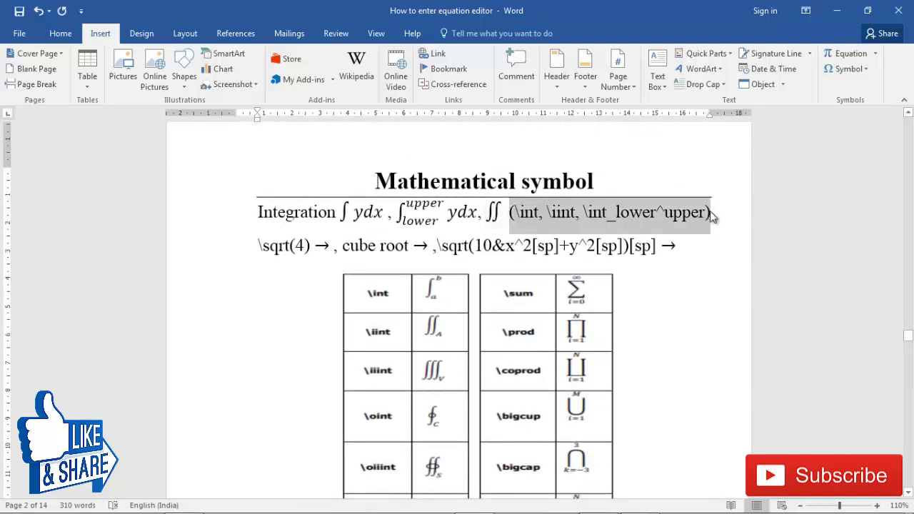
click(726, 207)
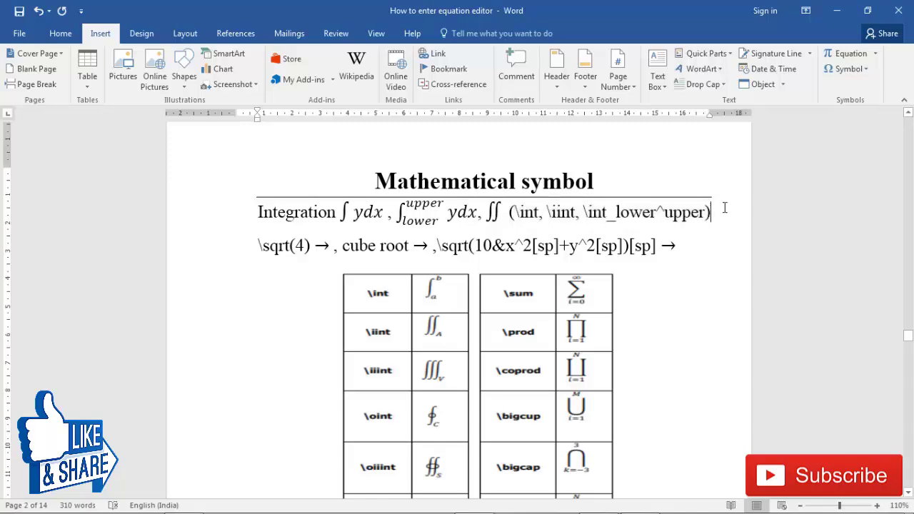
- Start a new line below the Integration line with an equation holding \int
key(Return)
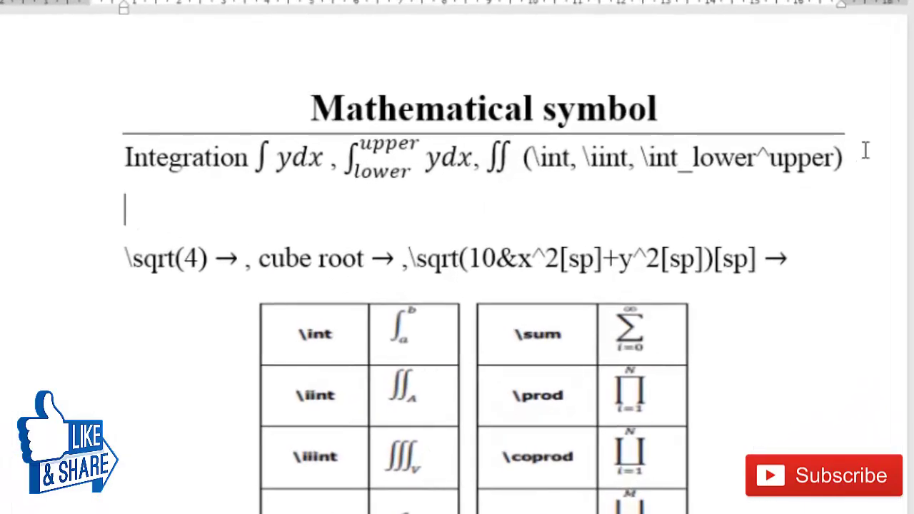
key(alt+equal)
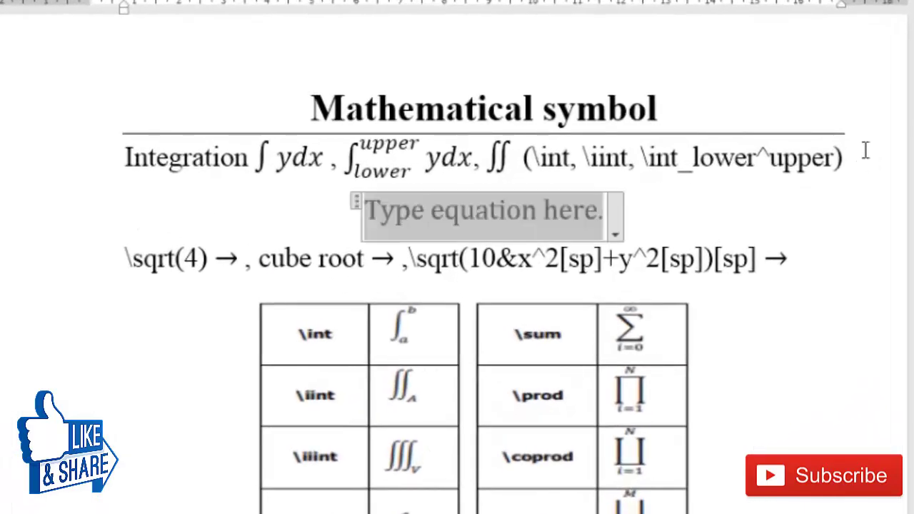
text(\int)
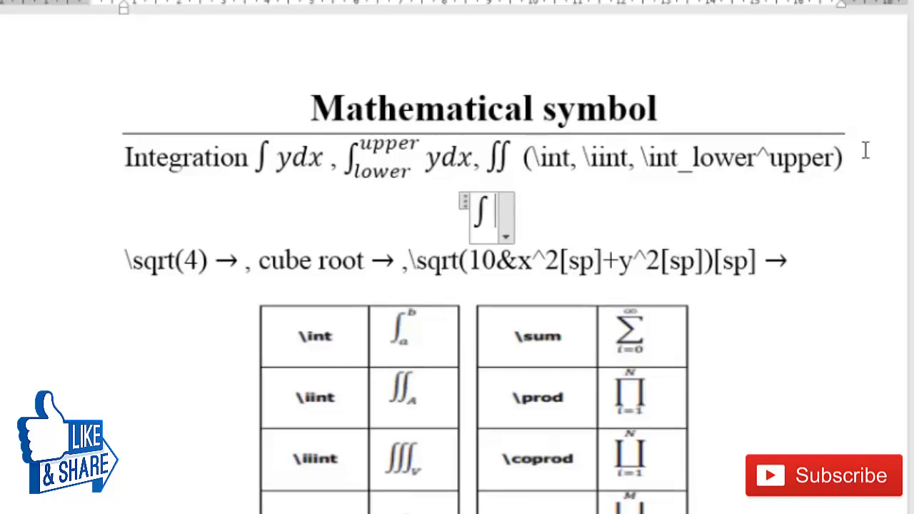
key(BackSpace)
text(\)
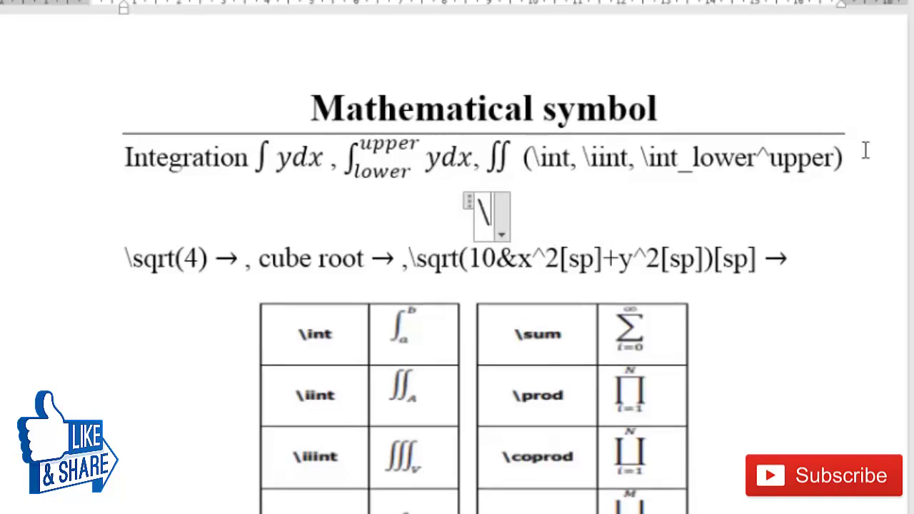
text(int)
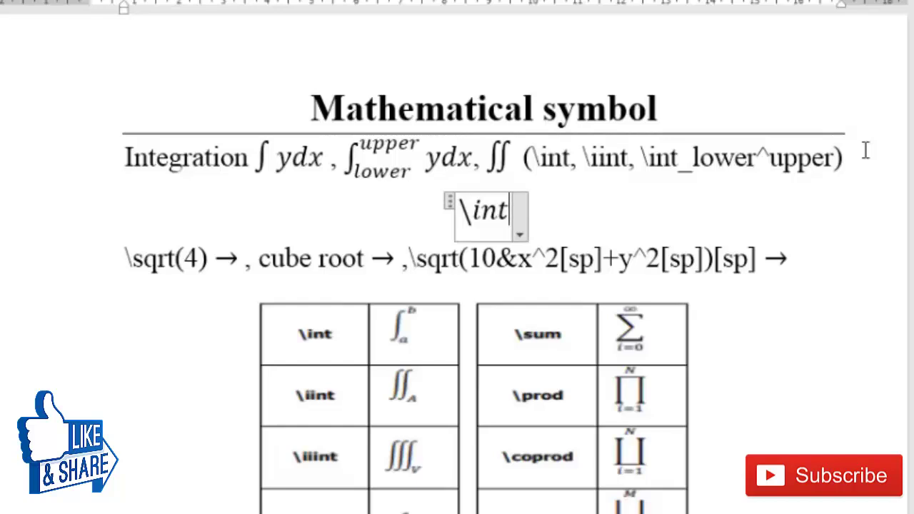
key(space)
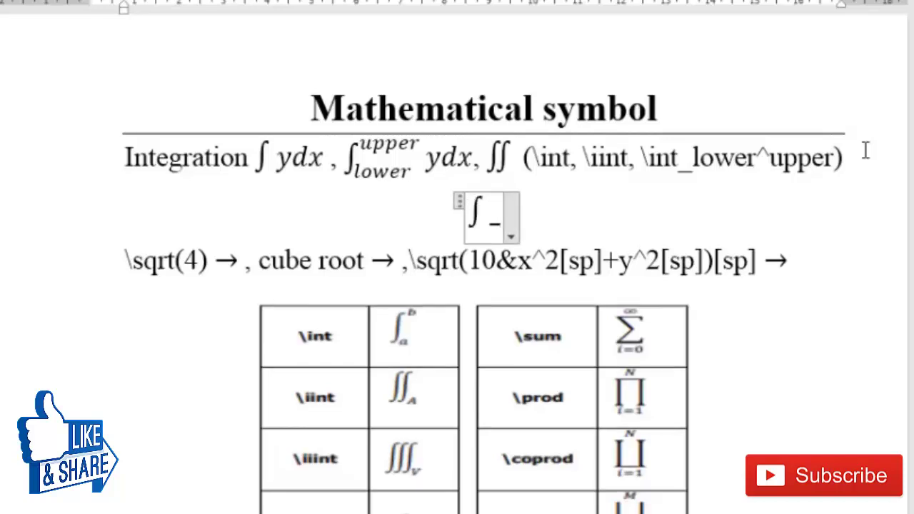
key(ctrl+z)
- Add limits _(x=0)^x to build the integral, then select and delete it
text(_{)
key(BackSpace)
text(()
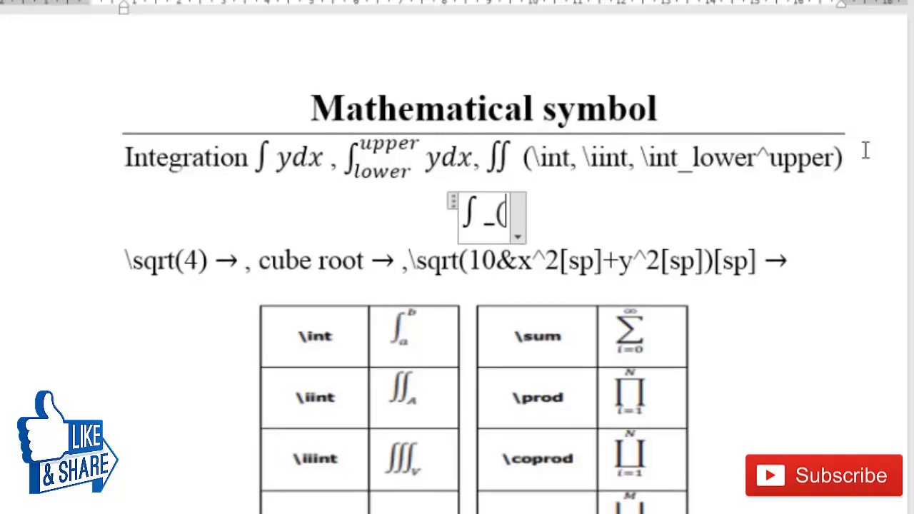
text(x=0)
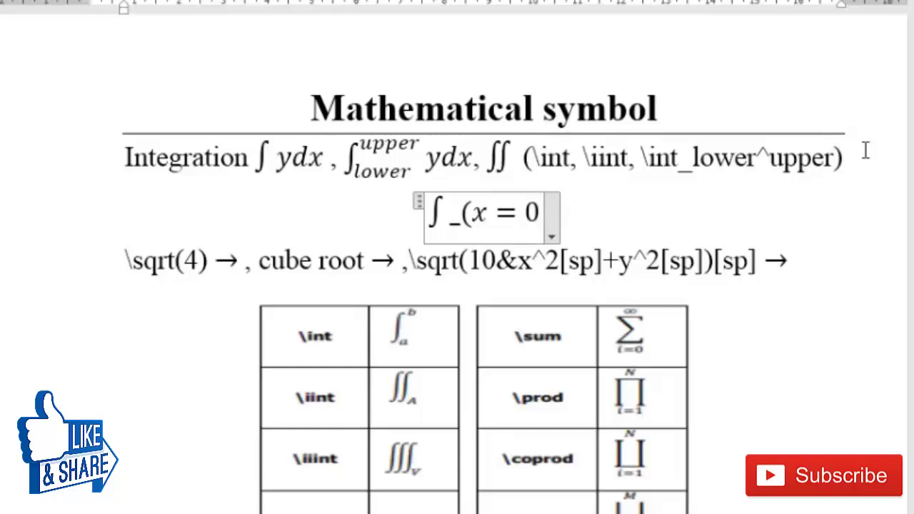
text()^)
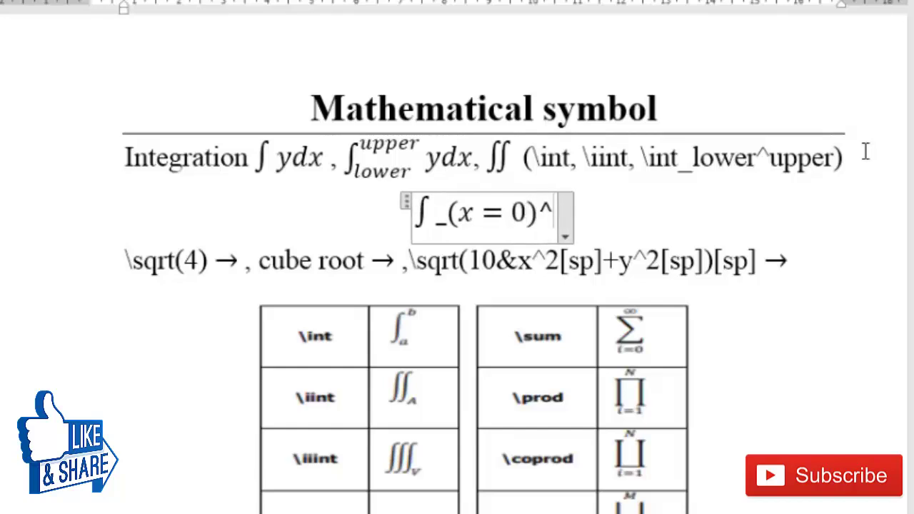
text(x)
key(space)
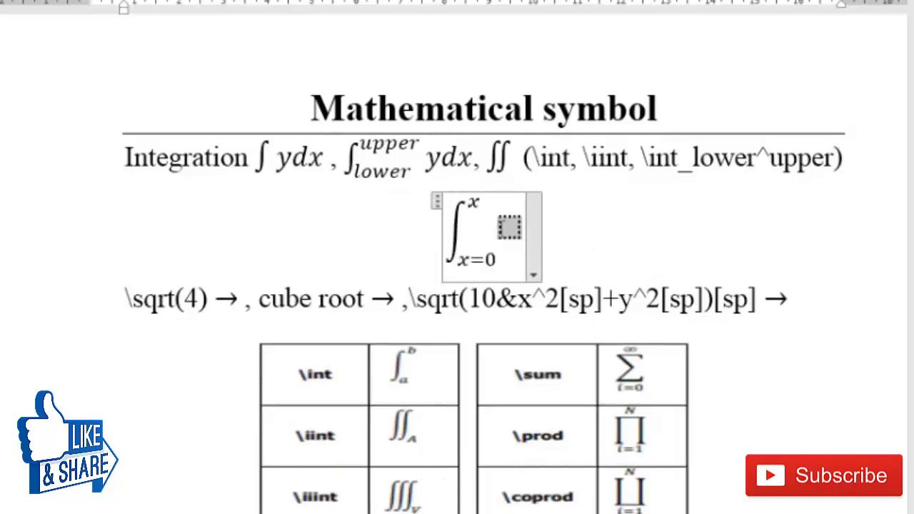
key(ctrl+a)
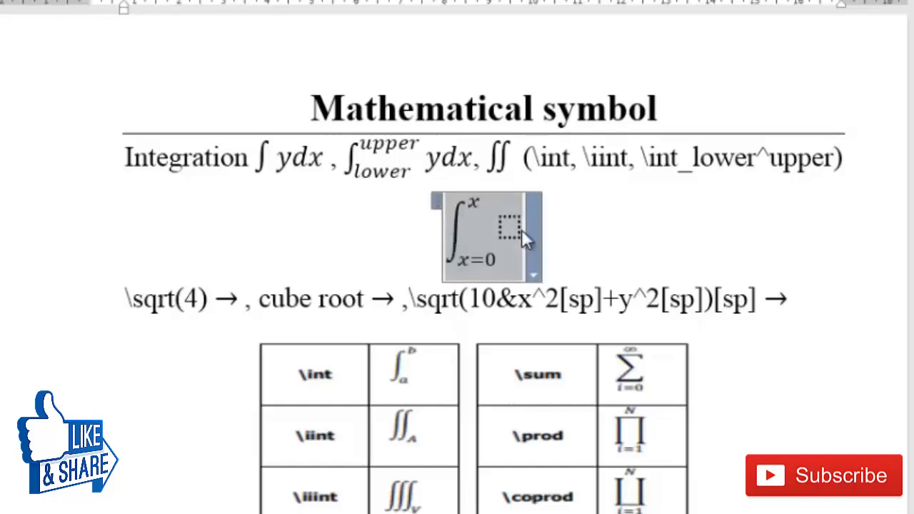
key(BackSpace)
- Try a \iint double integral in a fresh equation, then delete it
key(alt+equal)
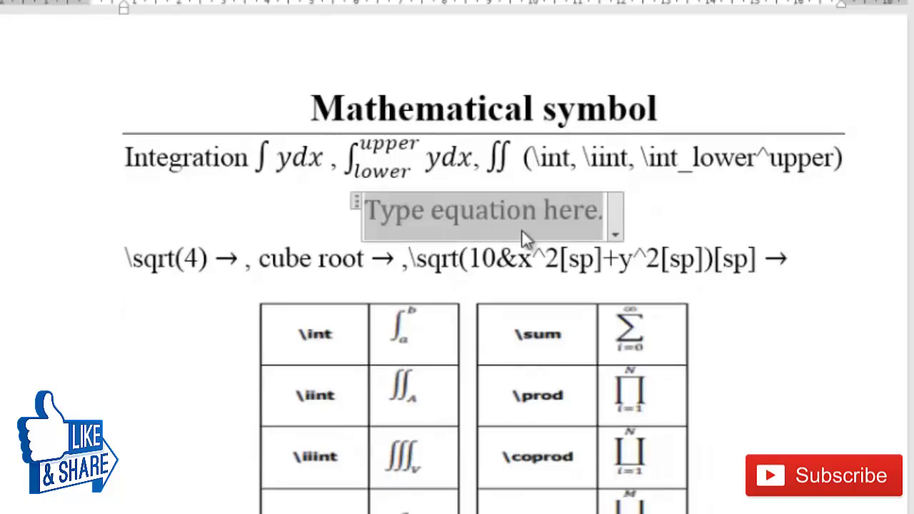
text(\ii)
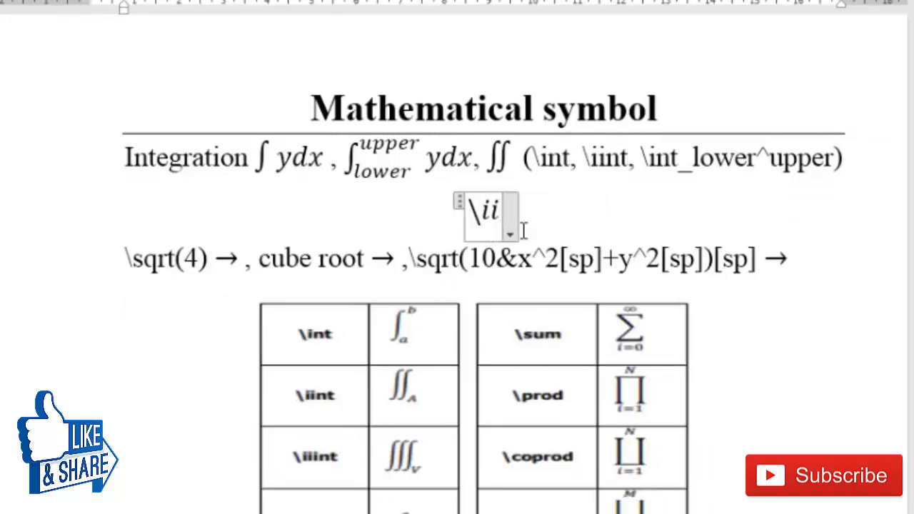
text(nt)
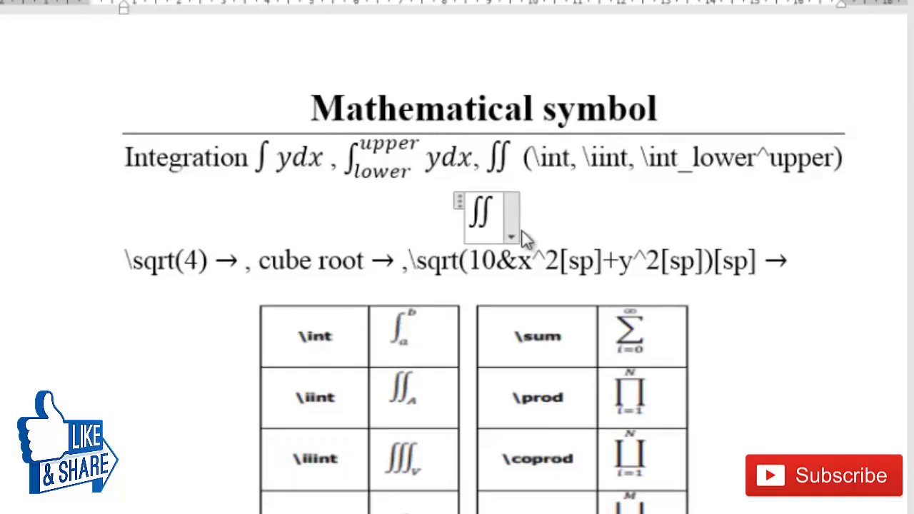
key(BackSpace)
key(BackSpace)
- Insert another empty equation, then delete it together with the blank line
key(alt+equal)
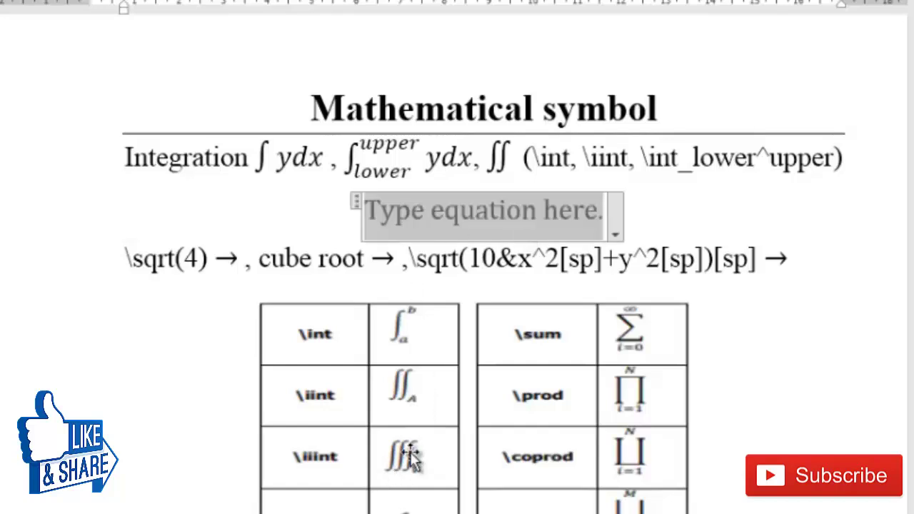
scroll(457, 436, down, 3)
scroll(443, 442, down, 3)
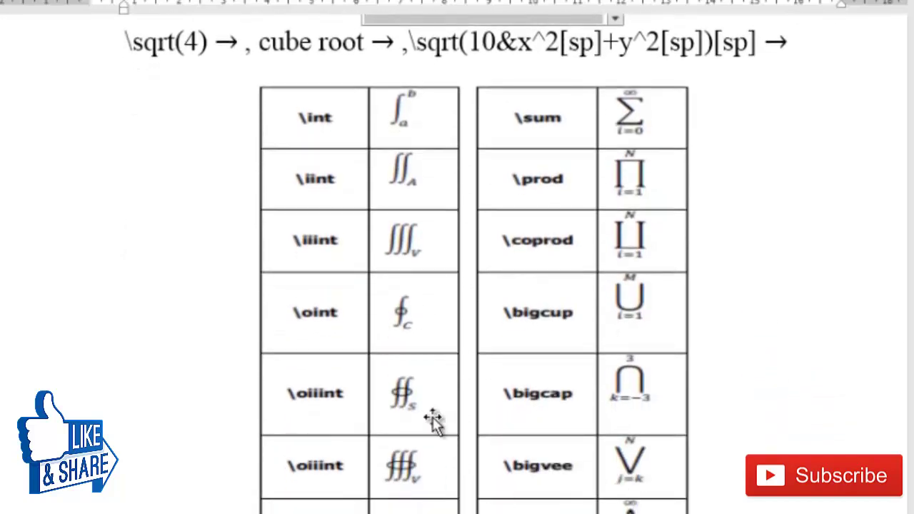
scroll(433, 422, up, 3)
click(645, 153)
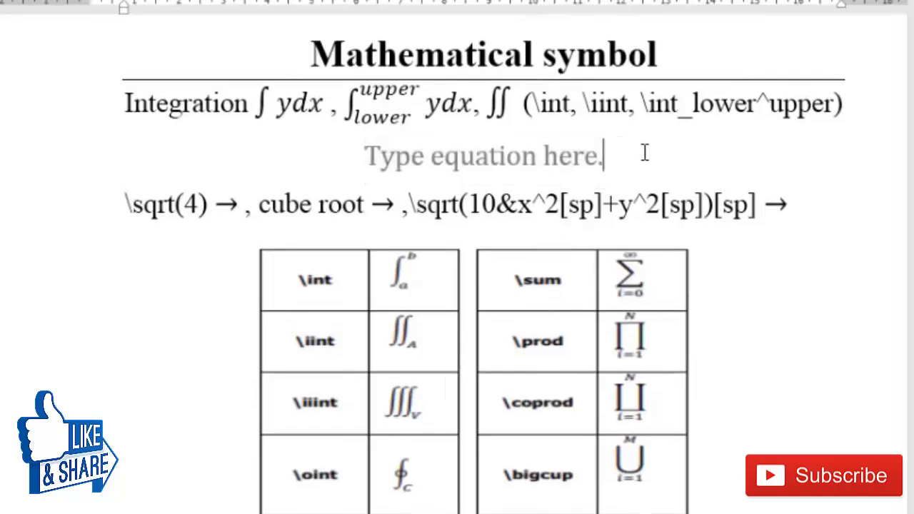
key(BackSpace)
key(BackSpace)
key(BackSpace)
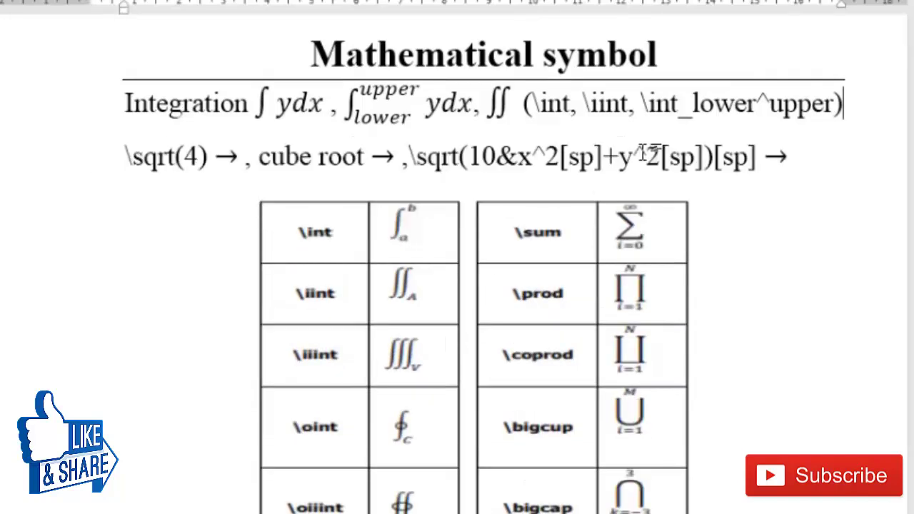
- Enter √4 with \sqrt (4) after the \sqrt(4) arrow
scroll(298, 245, down, 6)
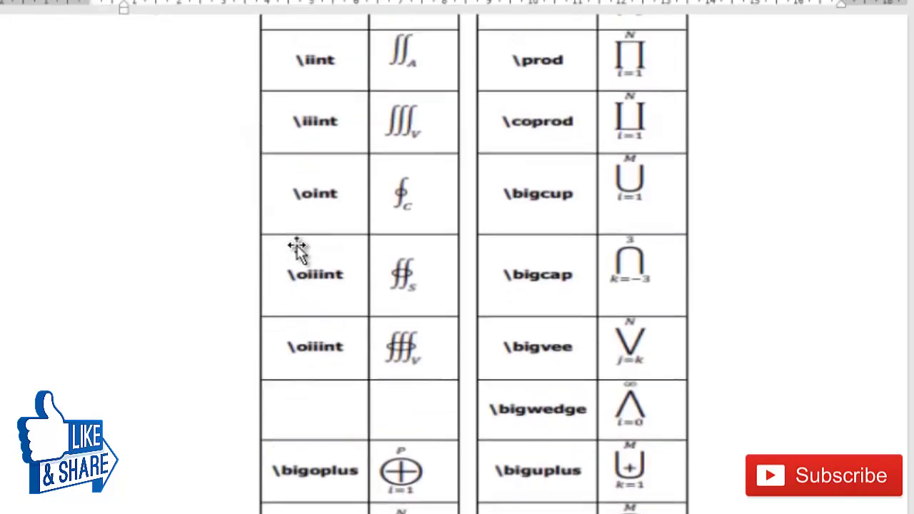
scroll(298, 245, up, 6)
click(221, 149)
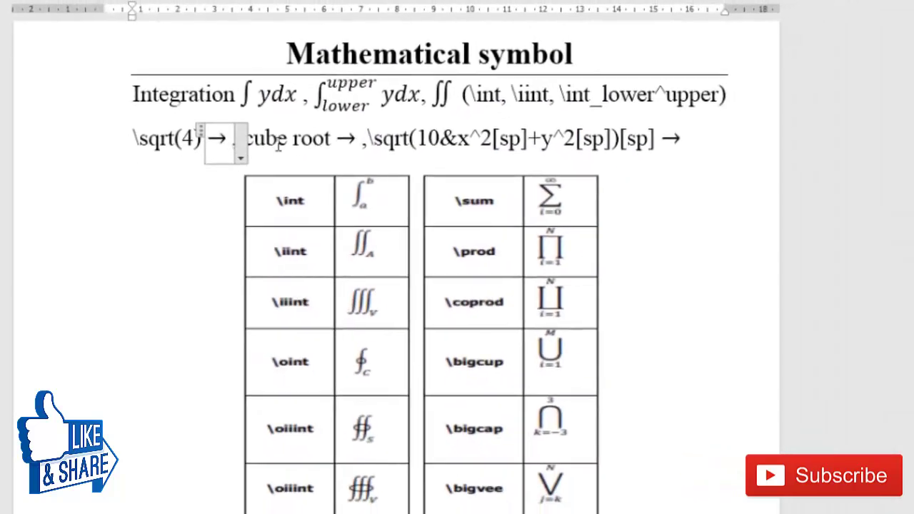
text(\sqrt)
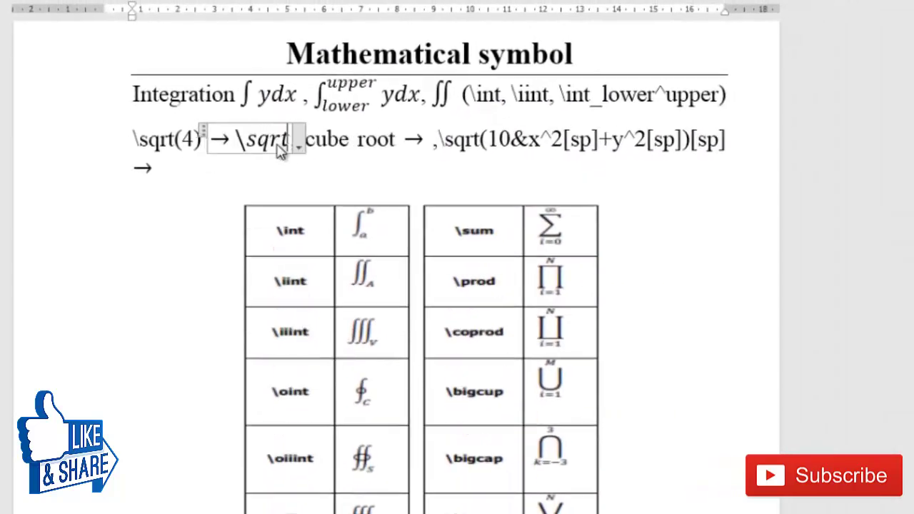
text( (4))
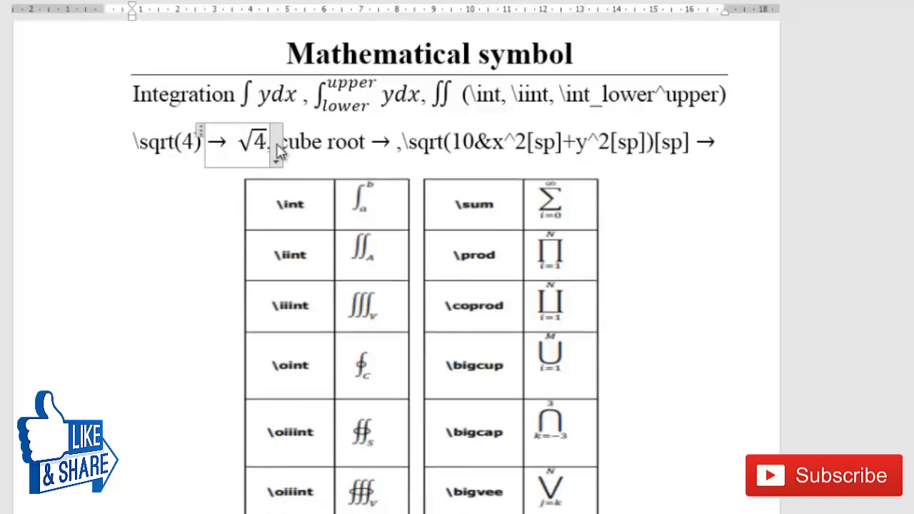
- Add the cube root of 4 with \cbrt (4) after the cube root arrow
click(391, 147)
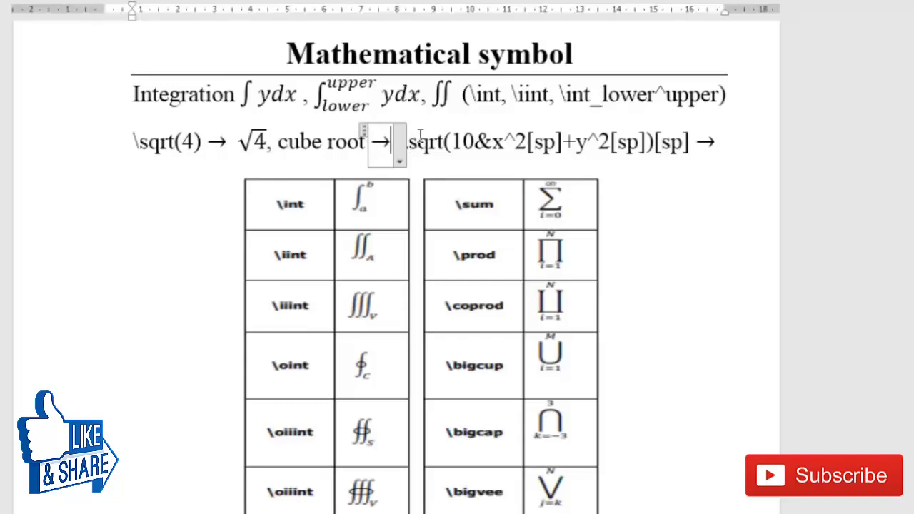
key(Right)
key(Delete)
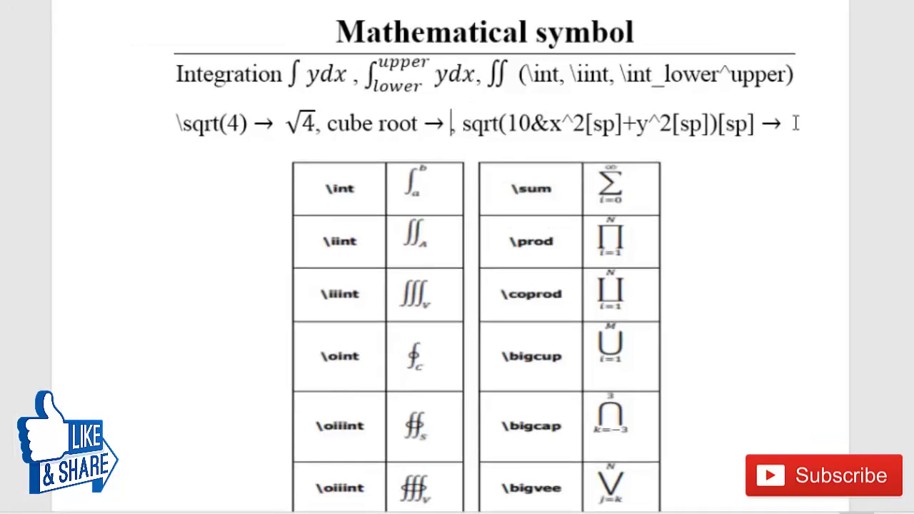
key(alt+equal)
text(\)
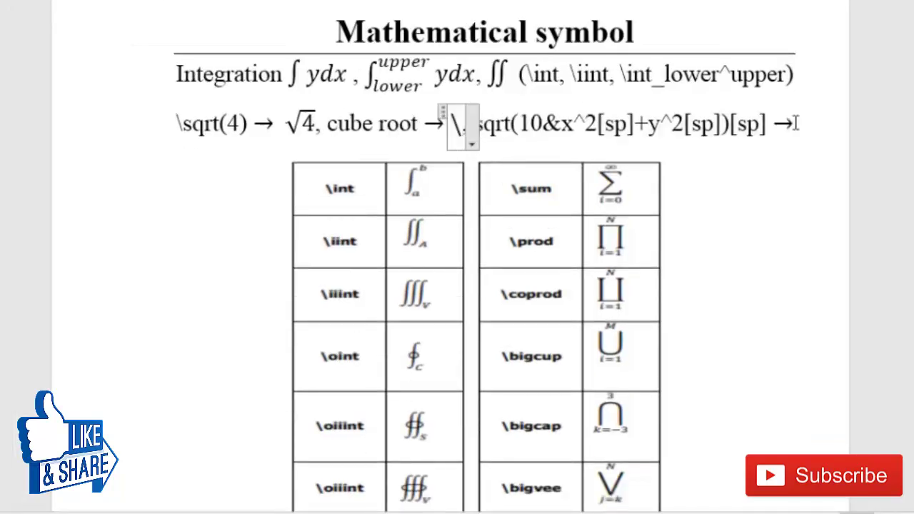
text(cbrt (4)
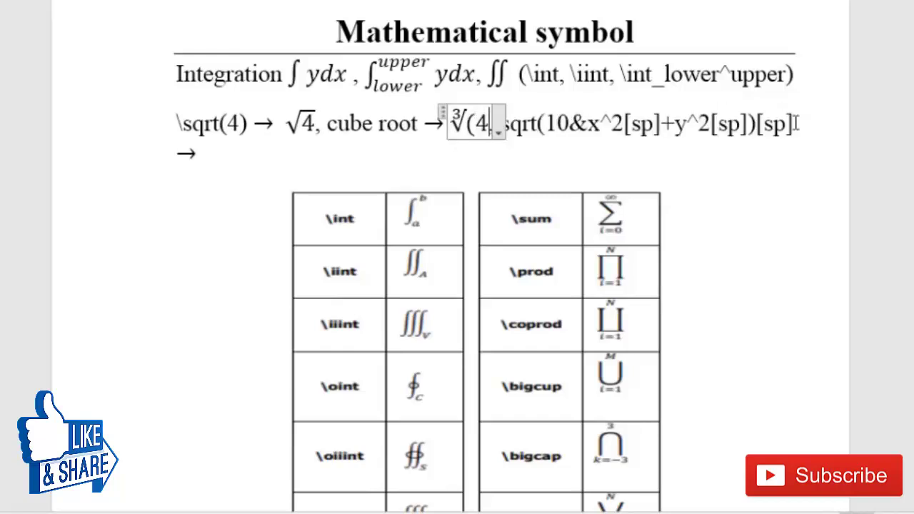
text())
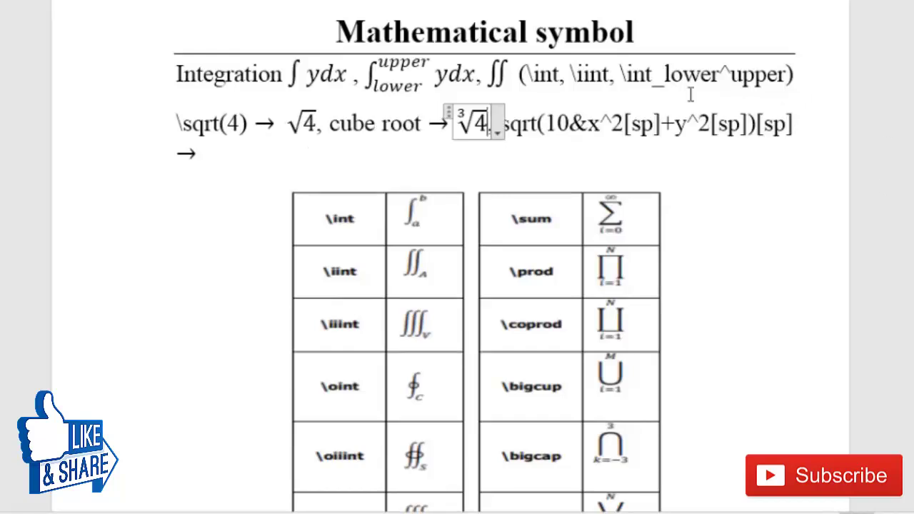
click(554, 158)
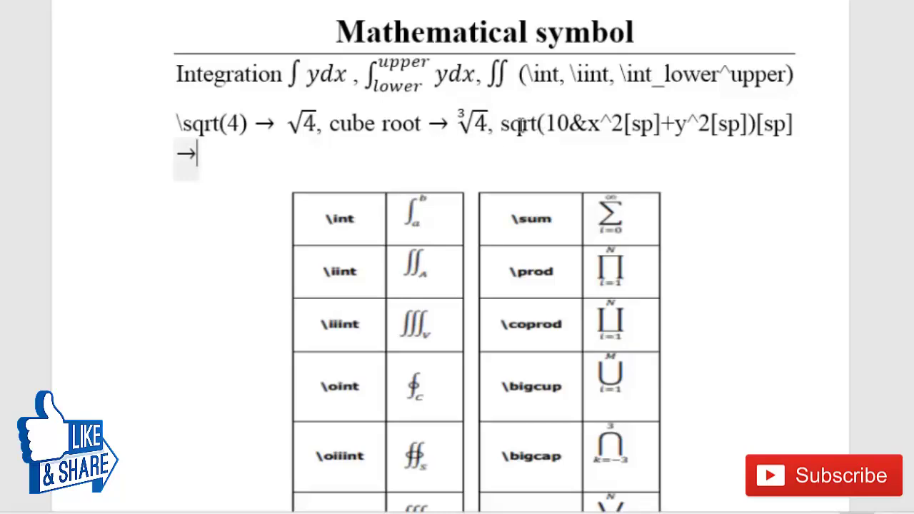
- Type \sqrt(10&x^2 +y^2) into an equation after the line's final arrow
click(195, 154)
click(195, 155)
text(\)
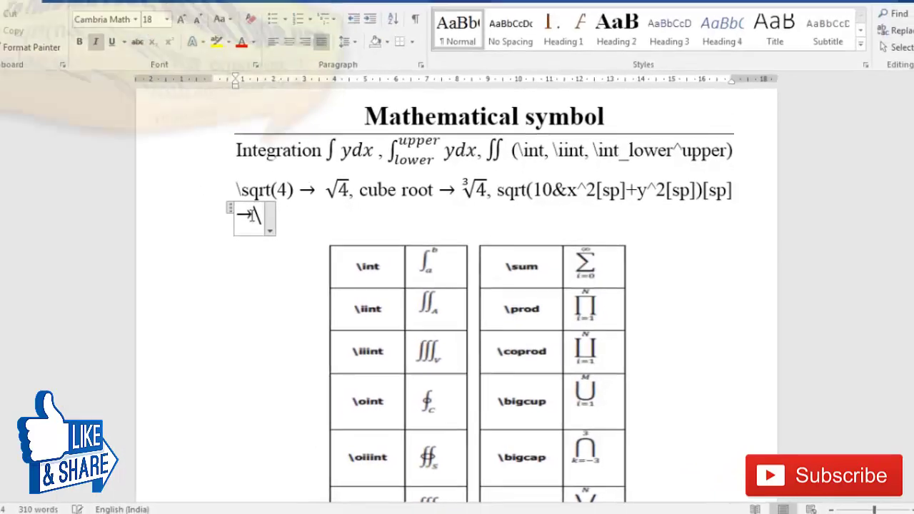
text(s)
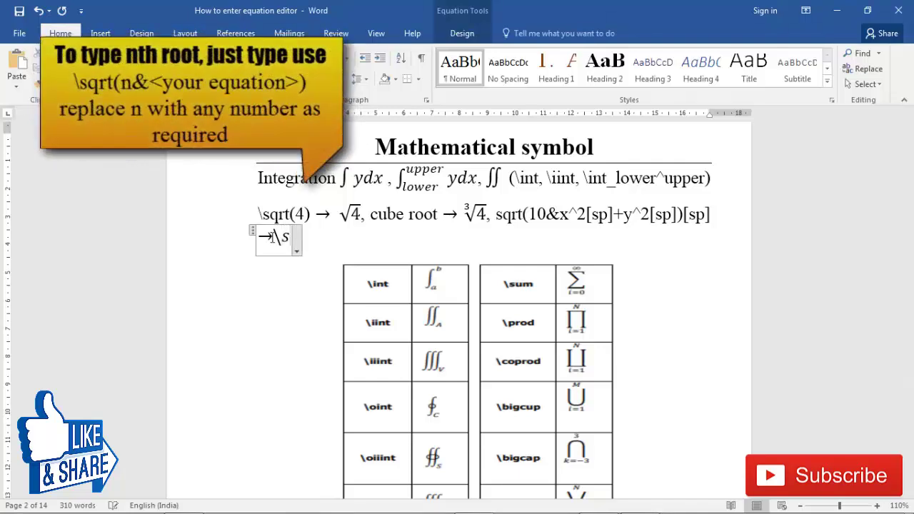
text(qrt()
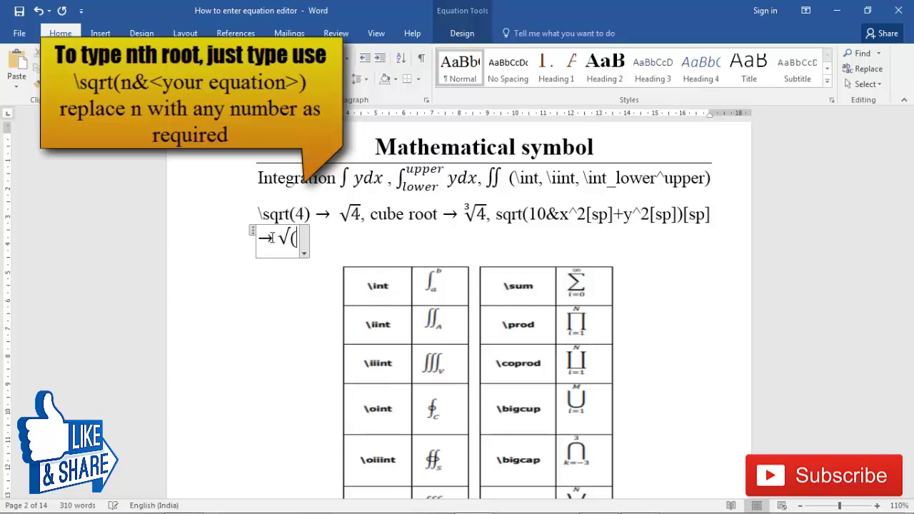
text(10)
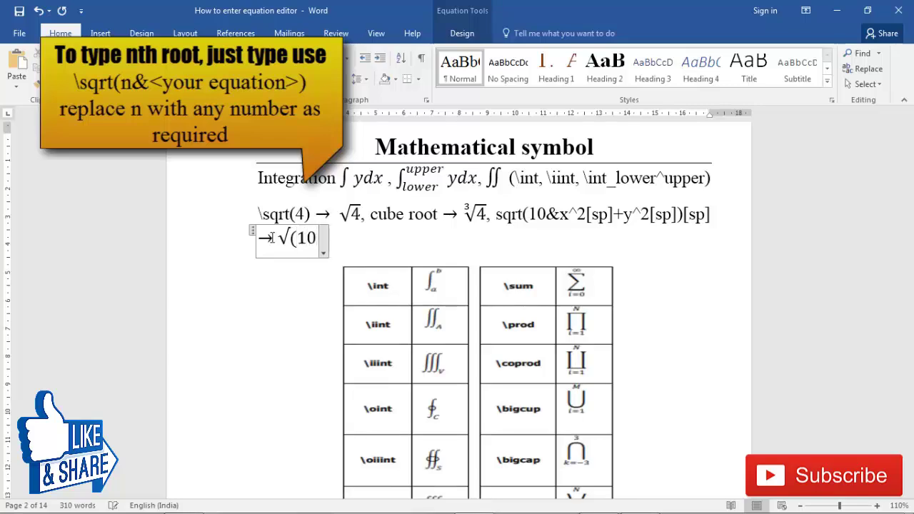
text(&)
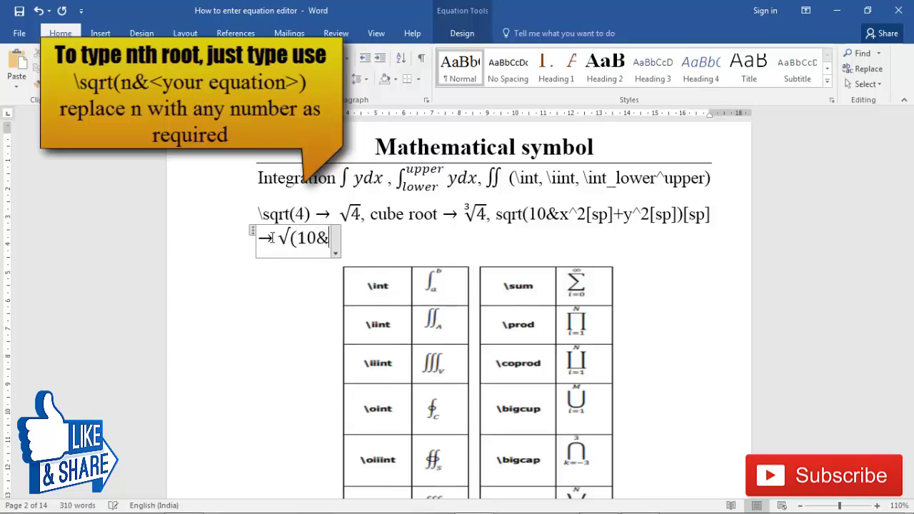
text(x^2)
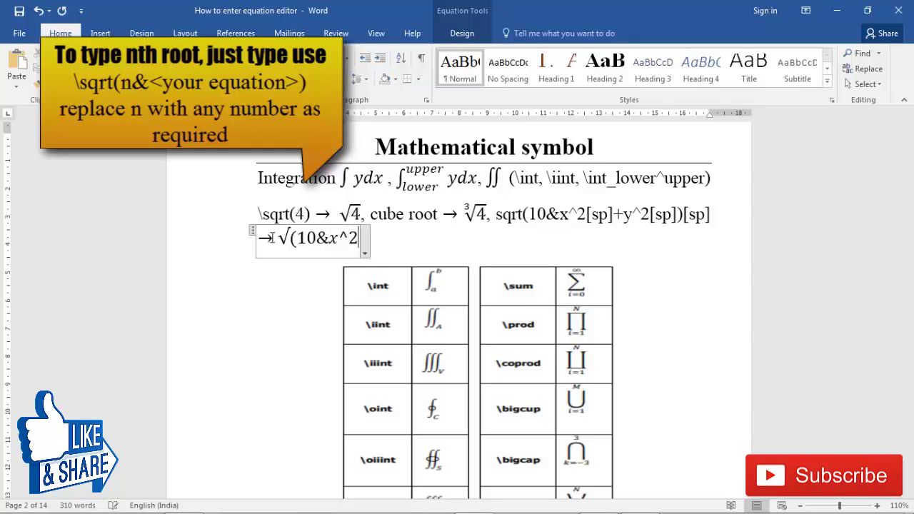
text( +y^2)
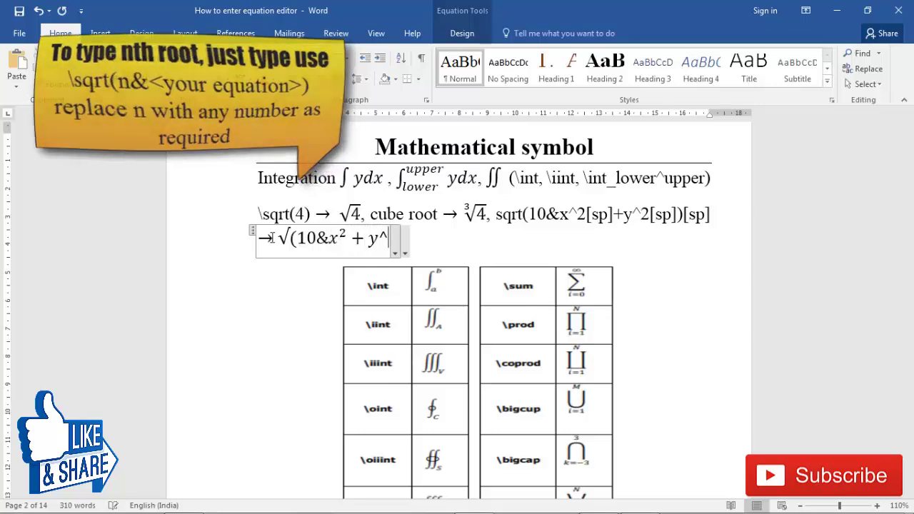
text())
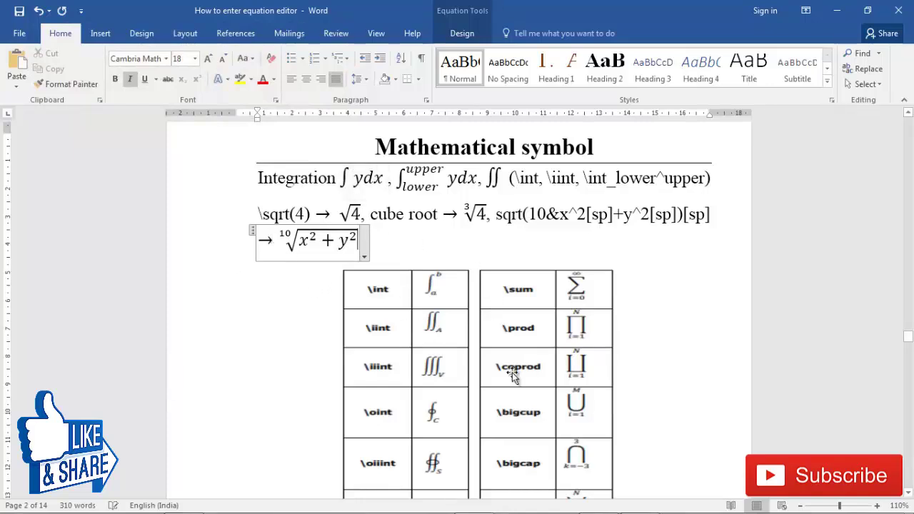
- Scroll through the \int/\sum symbol table down to the Brackets page
scroll(512, 372, down, 2)
scroll(479, 307, down, 1)
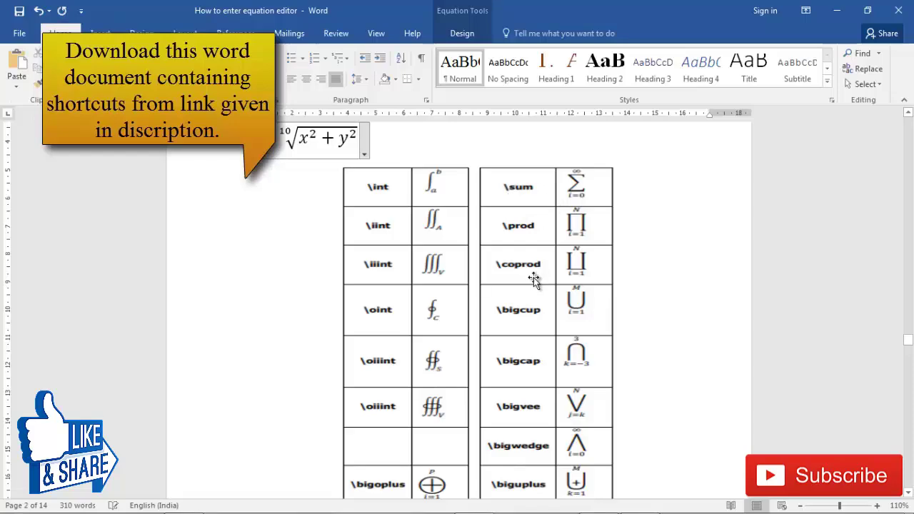
scroll(517, 265, down, 4)
scroll(490, 412, up, 4)
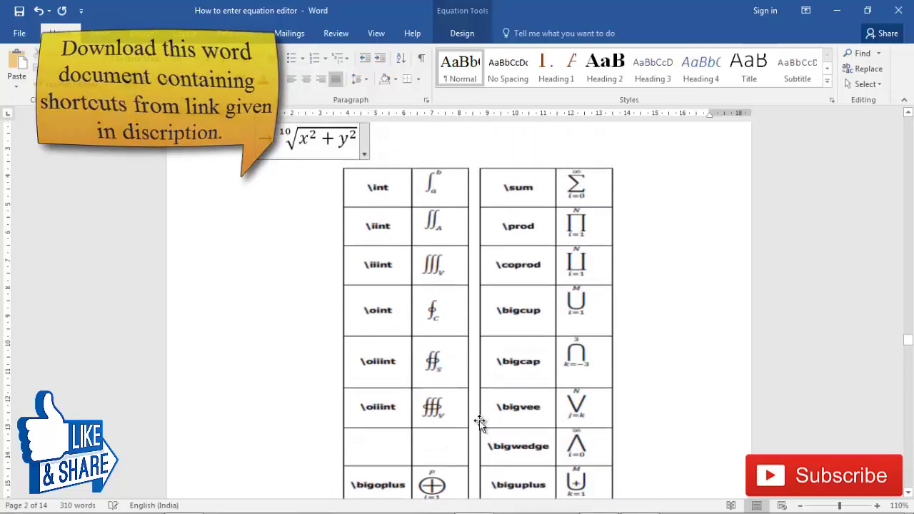
scroll(550, 347, down, 4)
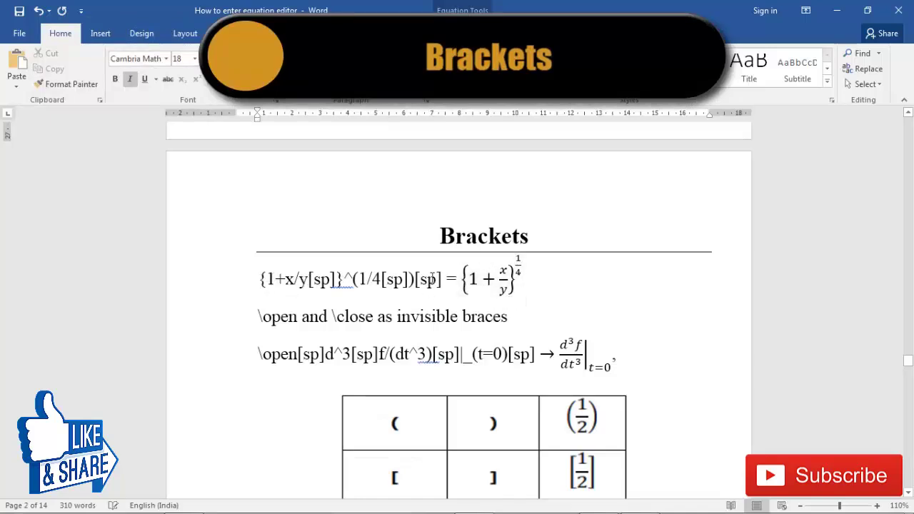
click(560, 282)
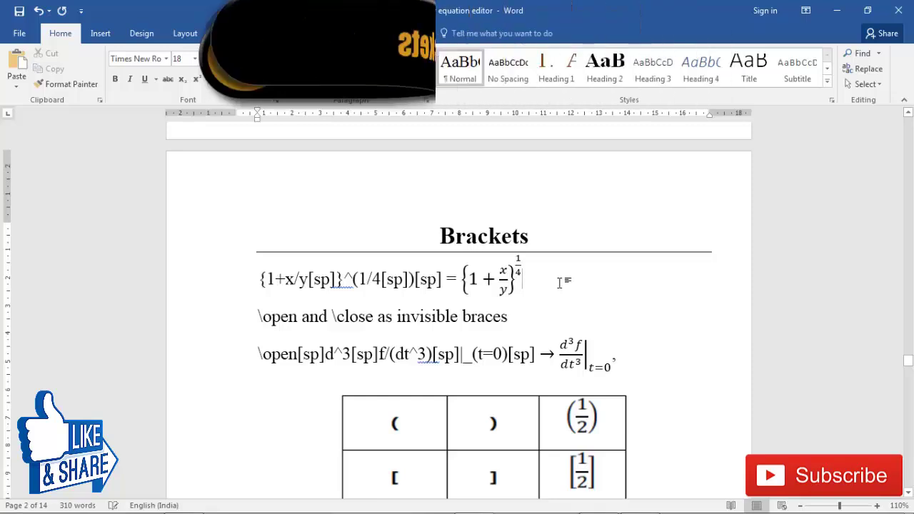
key(alt+equal)
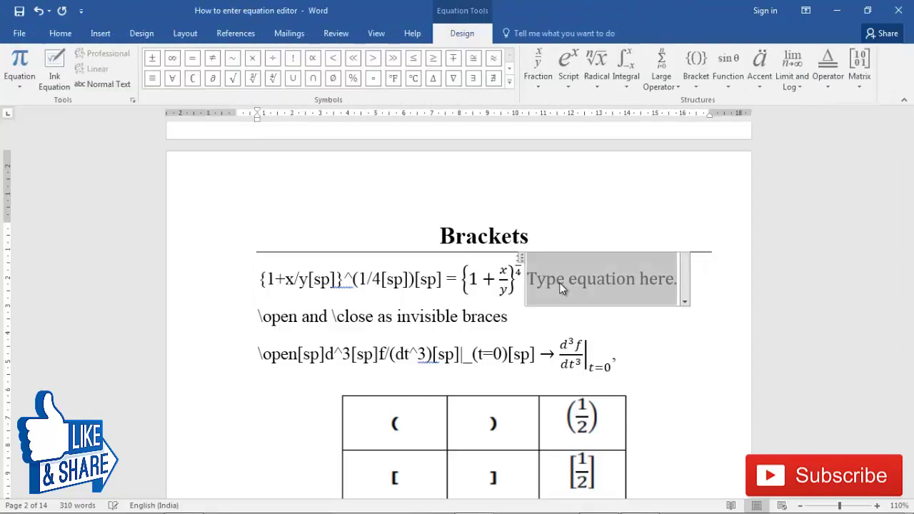
text({)
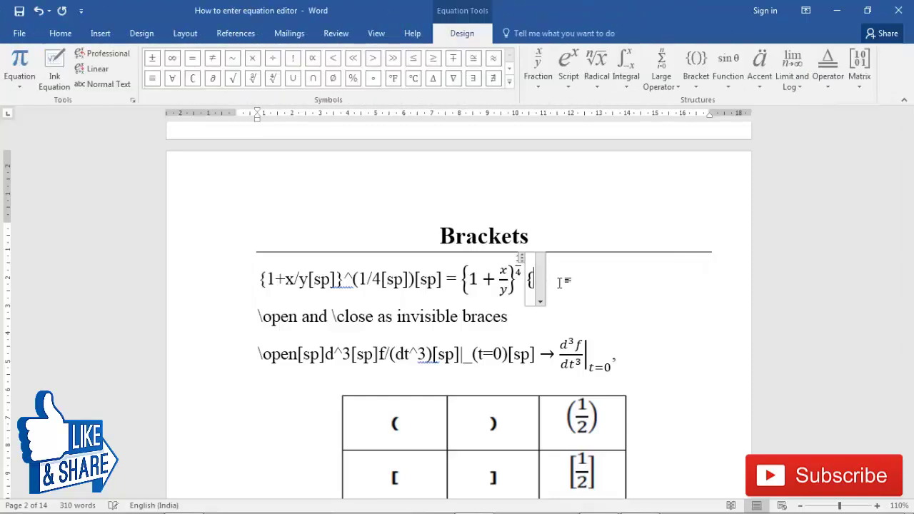
text(1 +x )
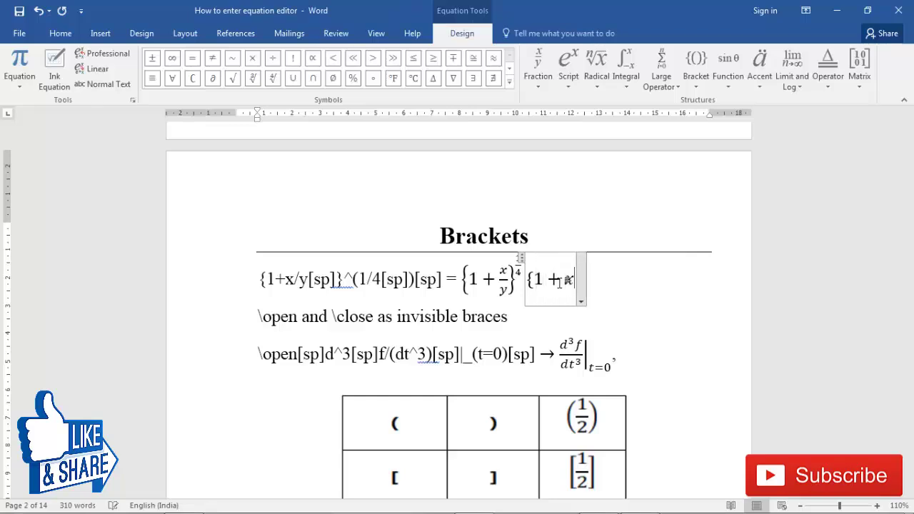
text(* y)
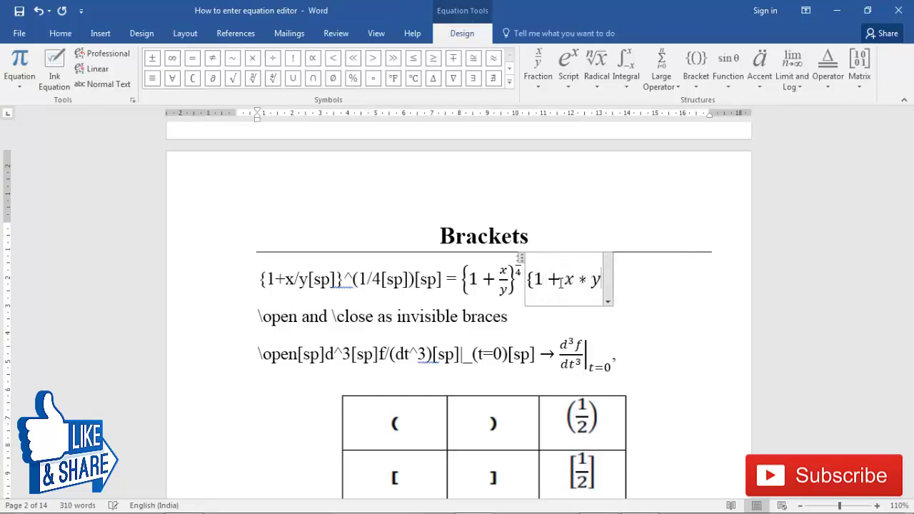
text(}^)
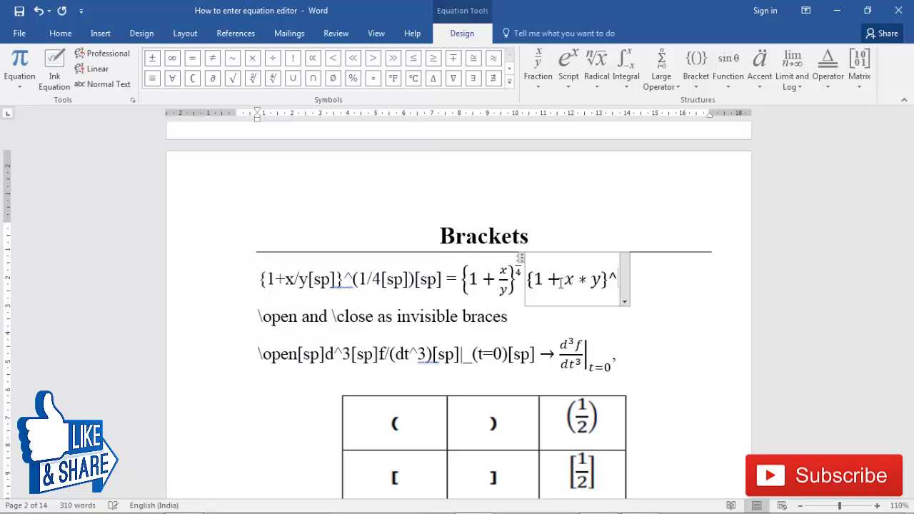
text((1/)
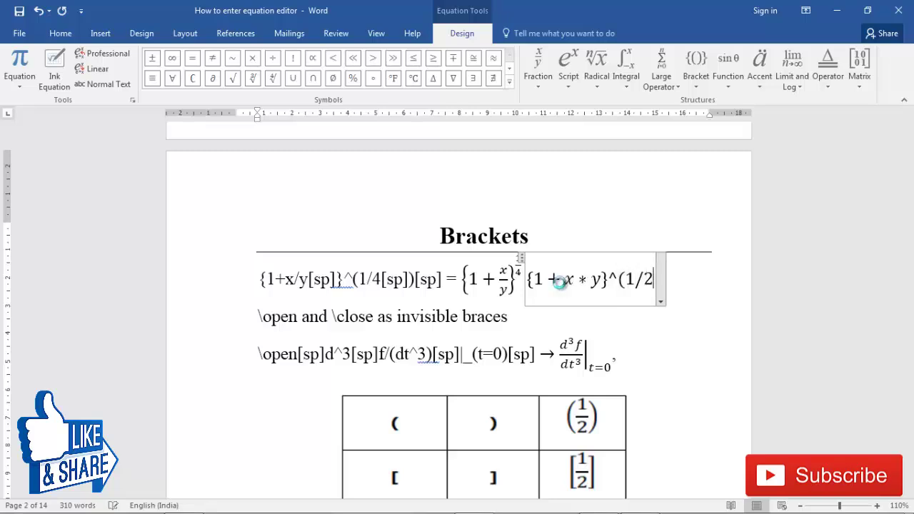
text(4))
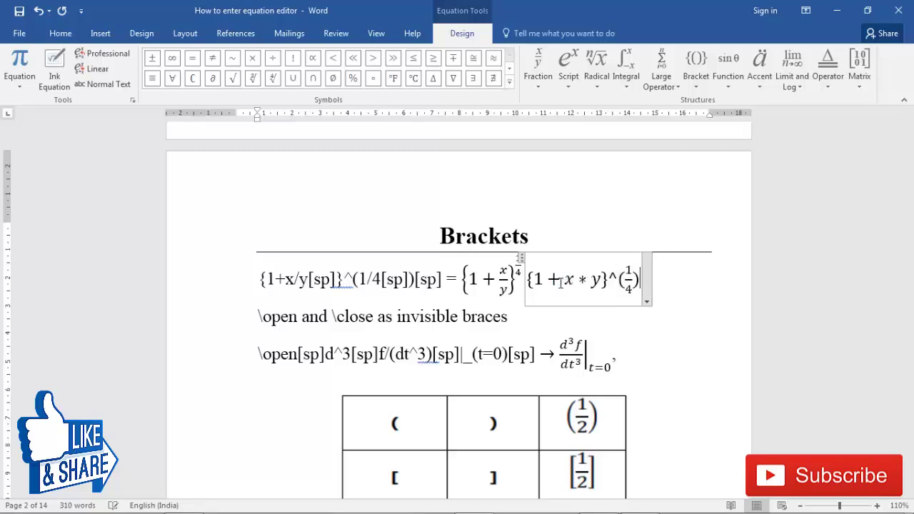
key(space)
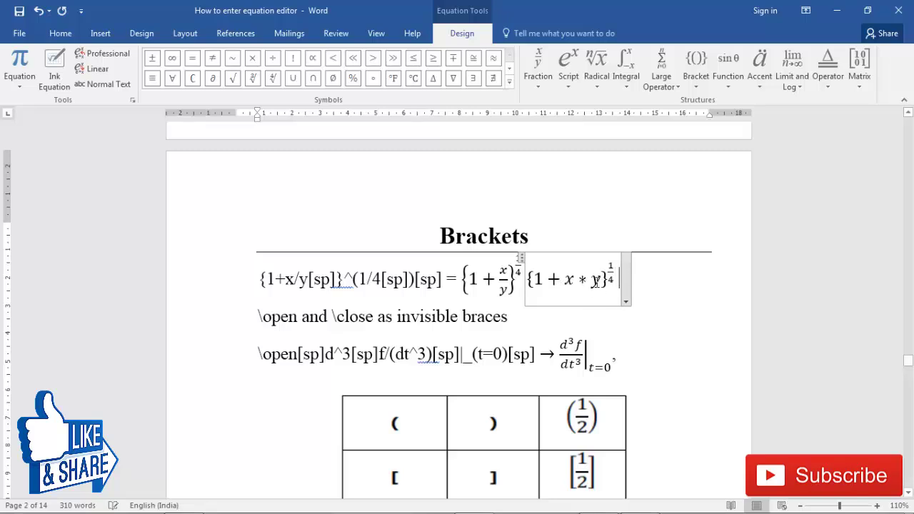
drag(595, 280, 565, 280)
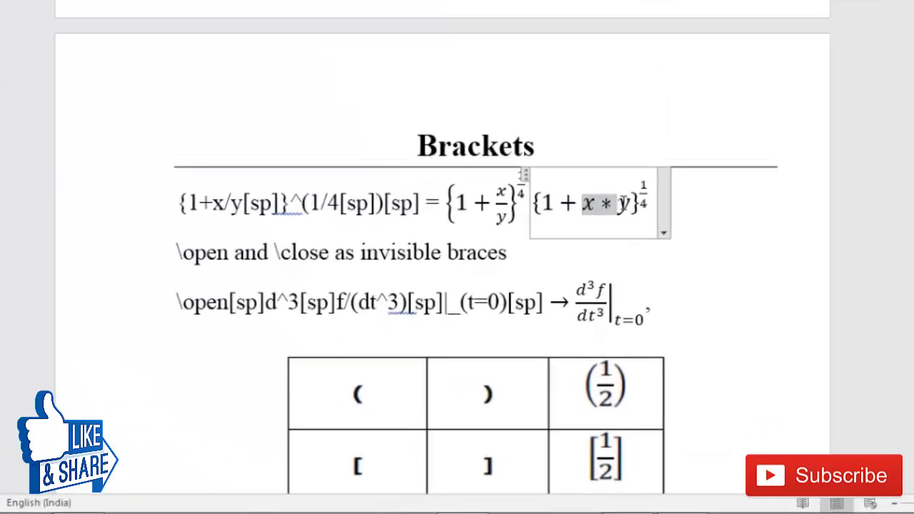
drag(623, 203, 629, 206)
text(x/)
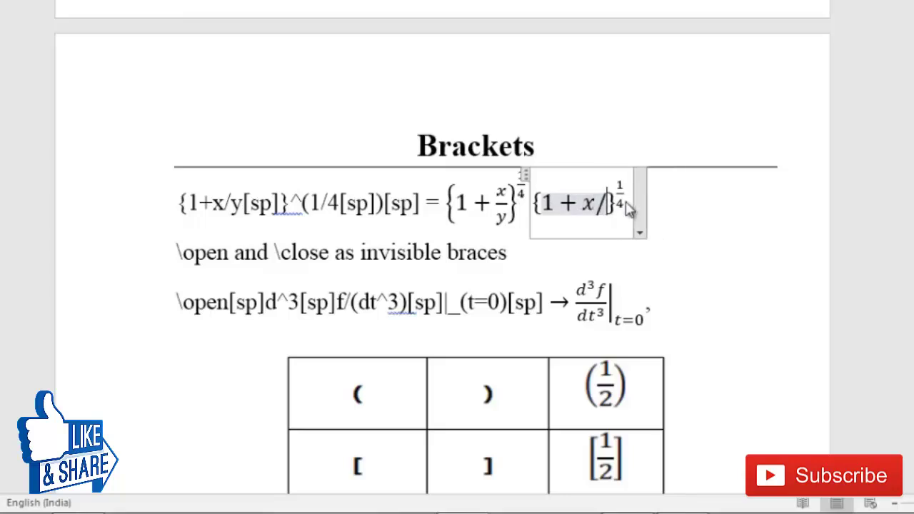
text(y)
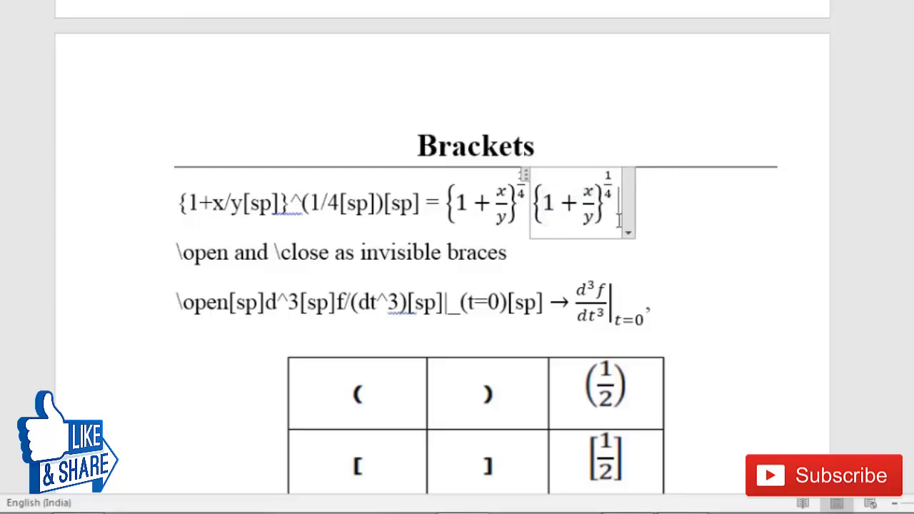
click(675, 214)
key(ctrl+z)
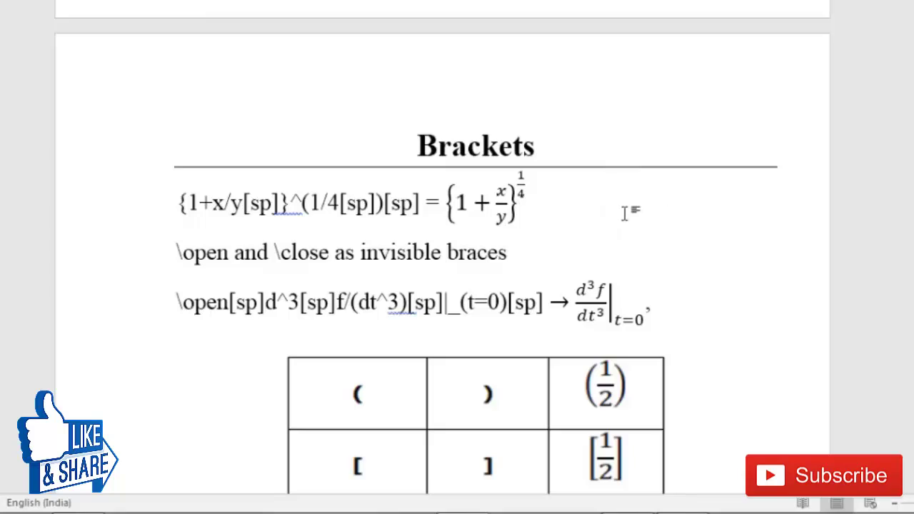
- Scroll the brackets table down to the \lfloor/\rfloor and \lceil/\rceil rows
scroll(612, 324, down, 3)
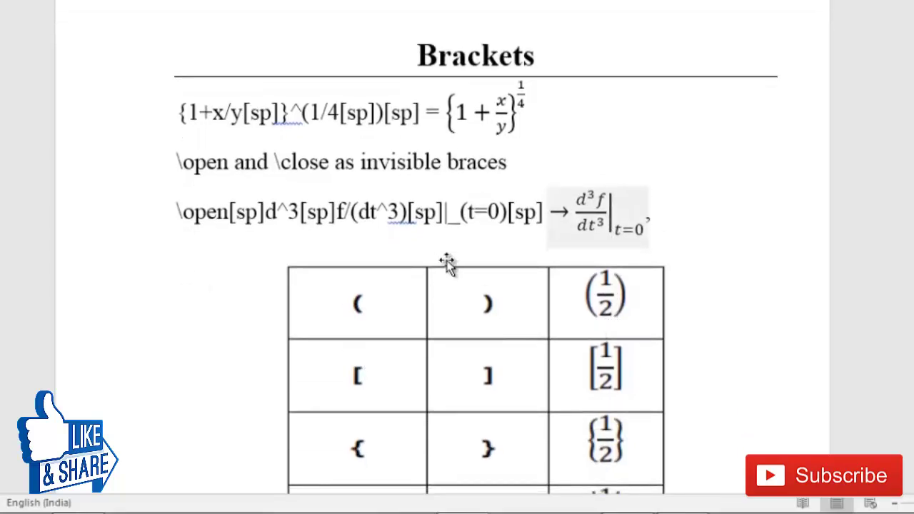
scroll(465, 229, down, 6)
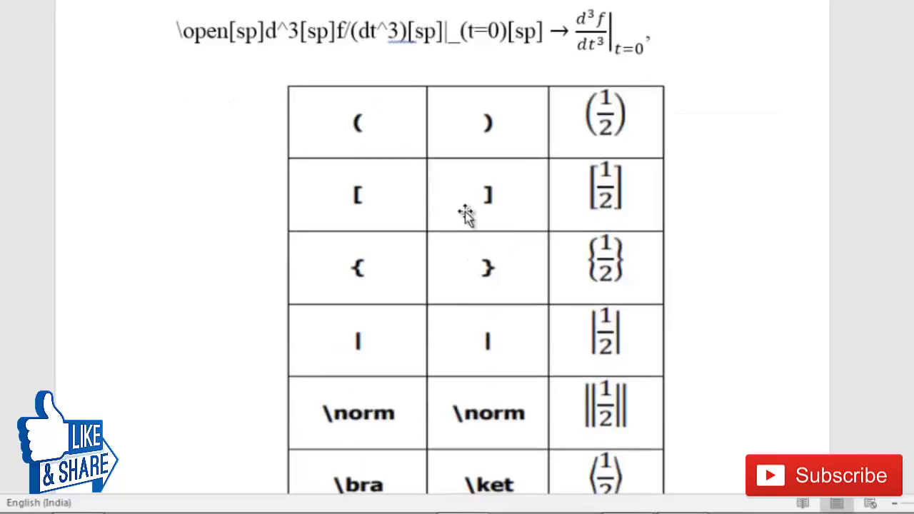
scroll(465, 215, down, 2)
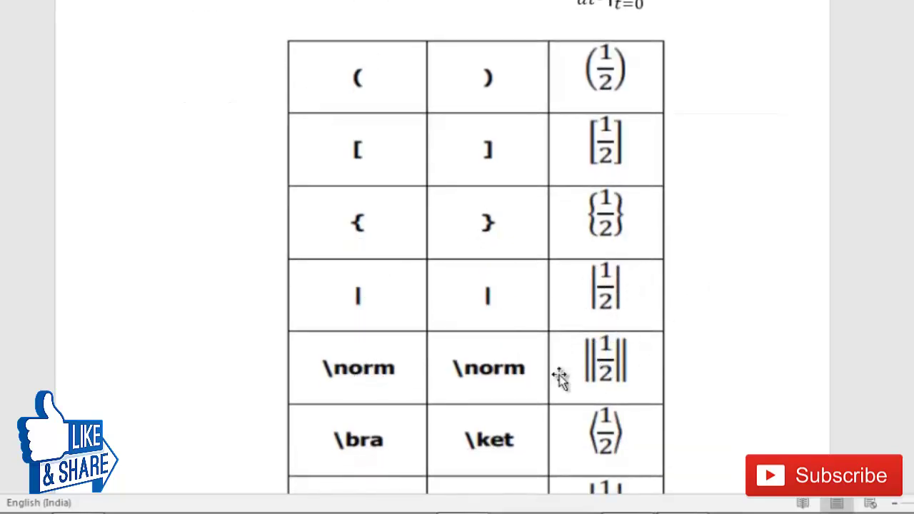
scroll(624, 379, down, 4)
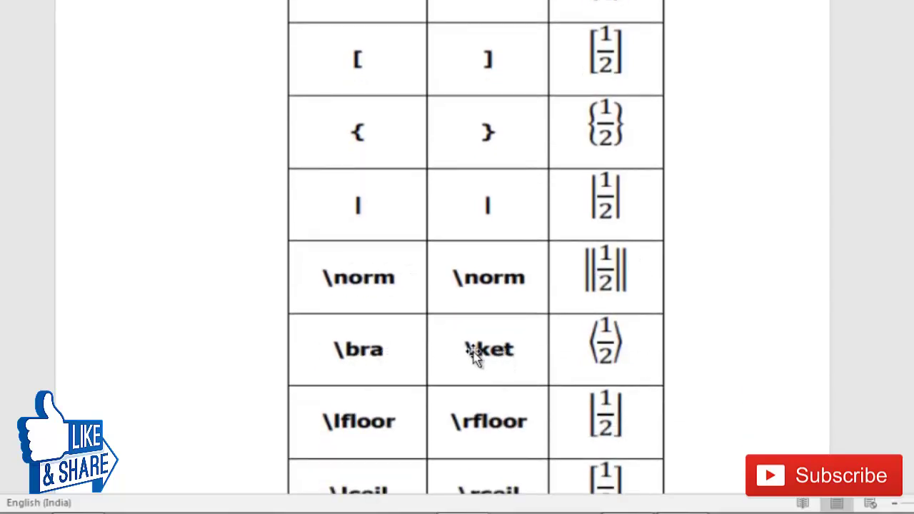
scroll(474, 351, down, 4)
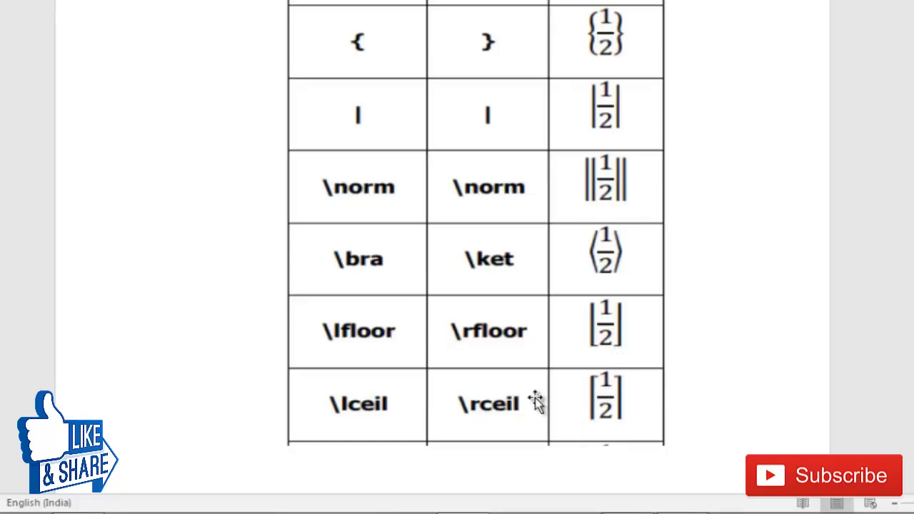
- Review the \open example and the existing d³f/dt³ equation, leaving the caret right after it
scroll(535, 400, up, 4)
scroll(535, 398, up, 5)
click(520, 250)
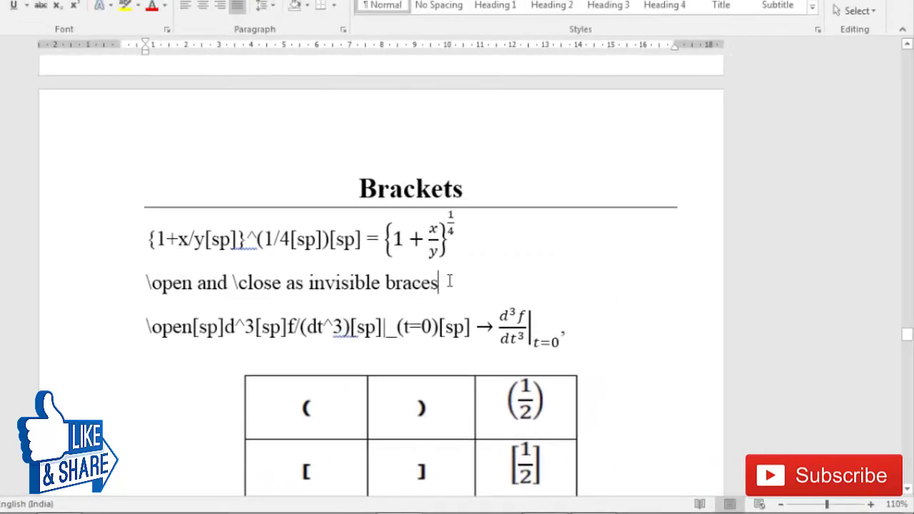
scroll(457, 322, down, 5)
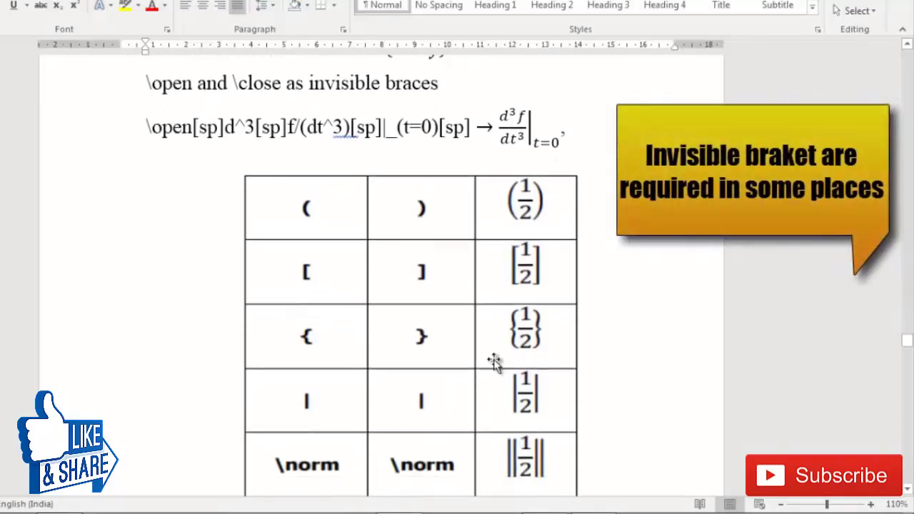
click(503, 140)
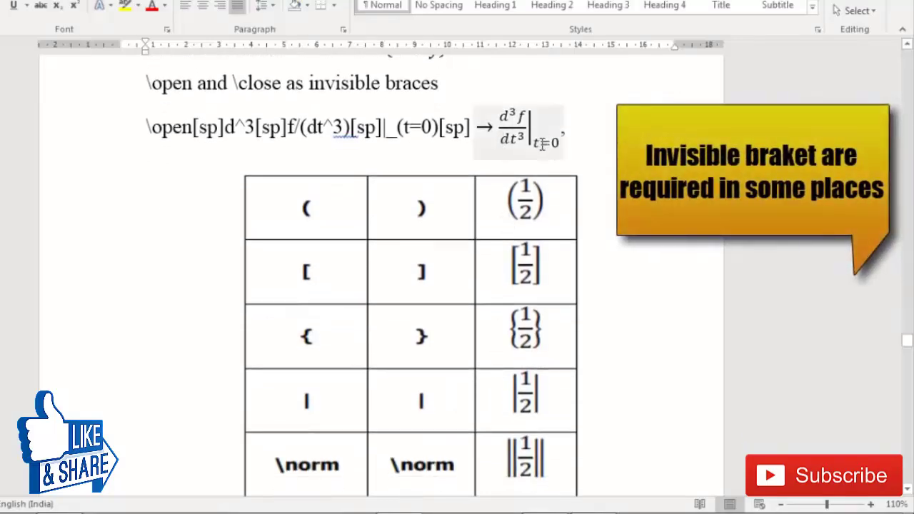
key(Up)
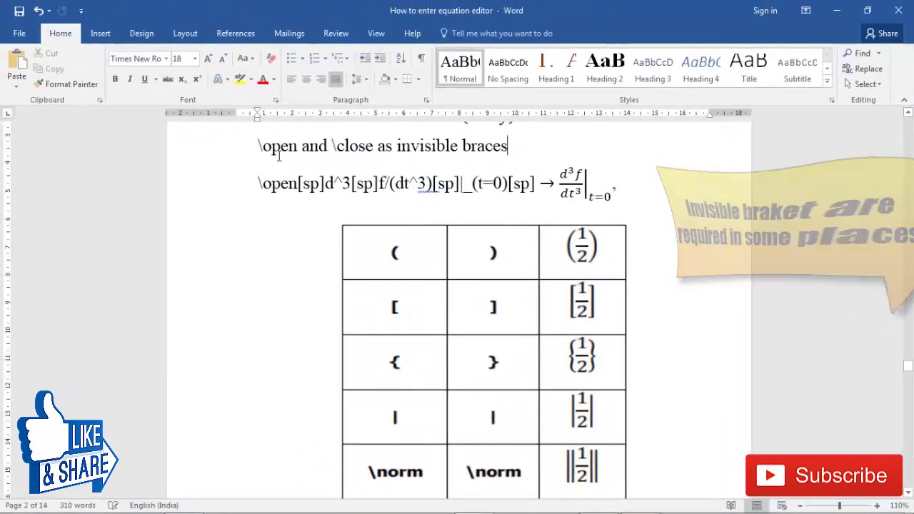
drag(258, 145, 336, 145)
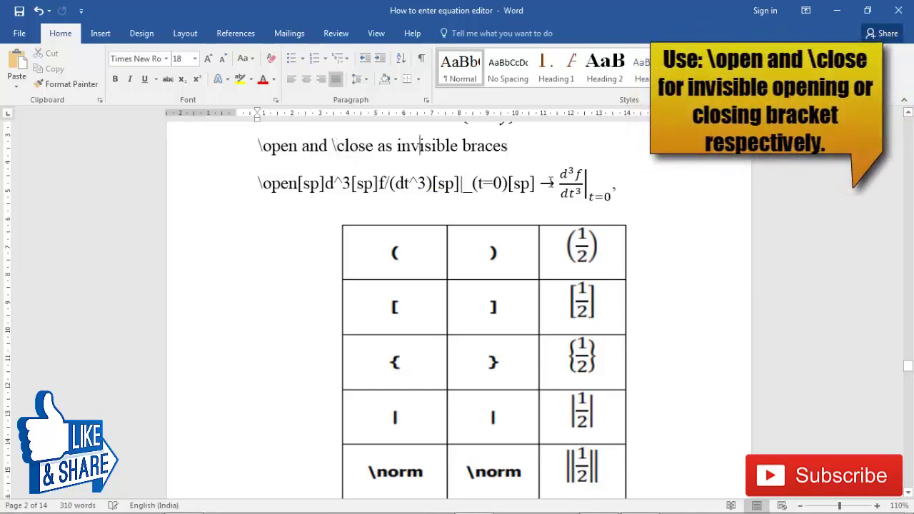
click(592, 185)
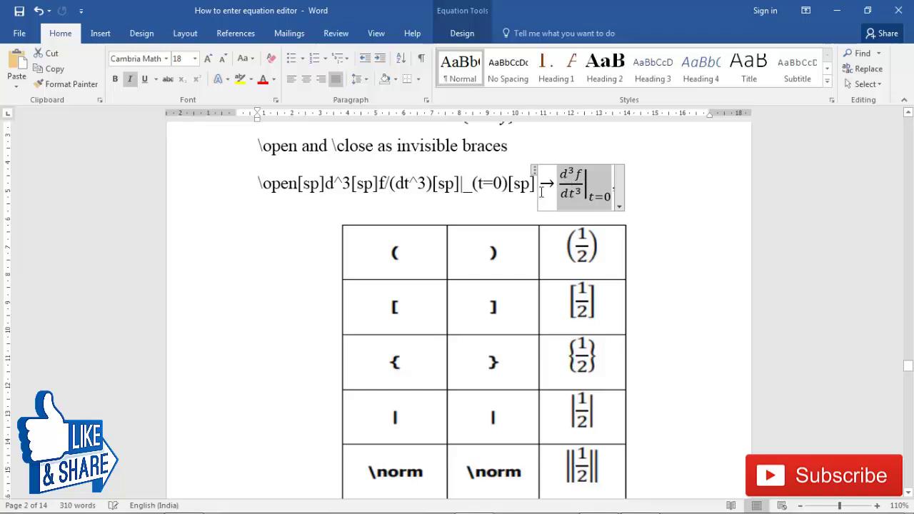
click(677, 185)
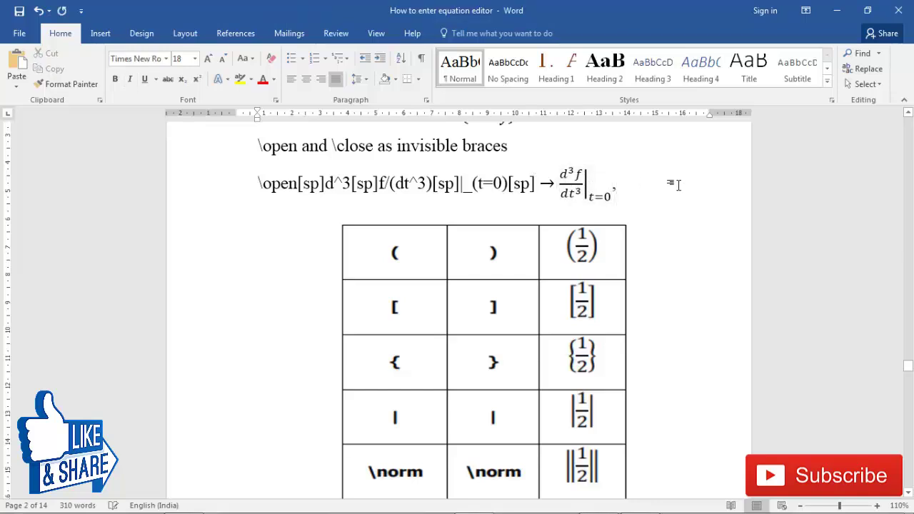
- Insert a new equation with an invisible \open bracket followed by d^3 f/dt^3
key(alt+equal)
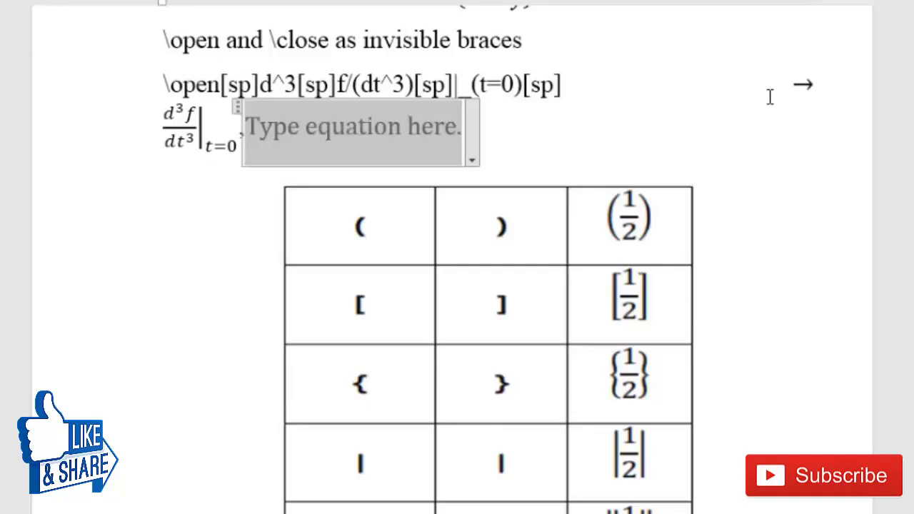
text(\open)
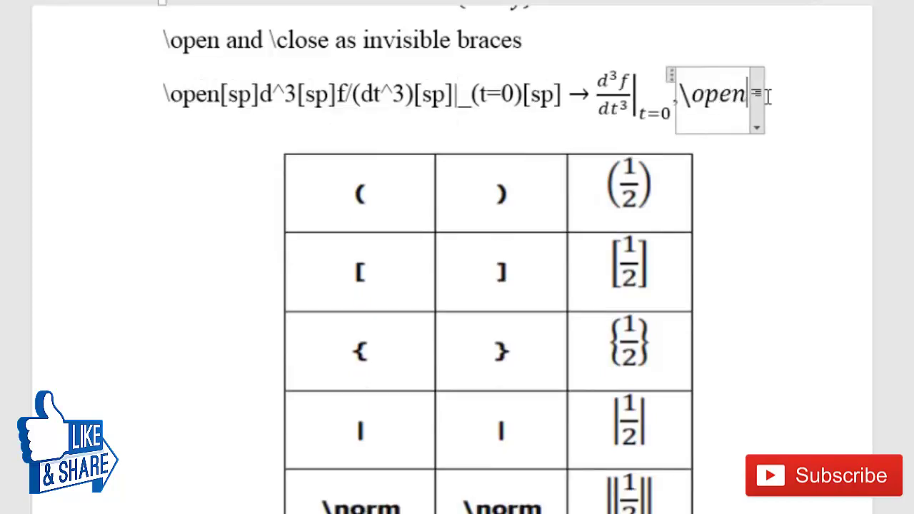
key(space)
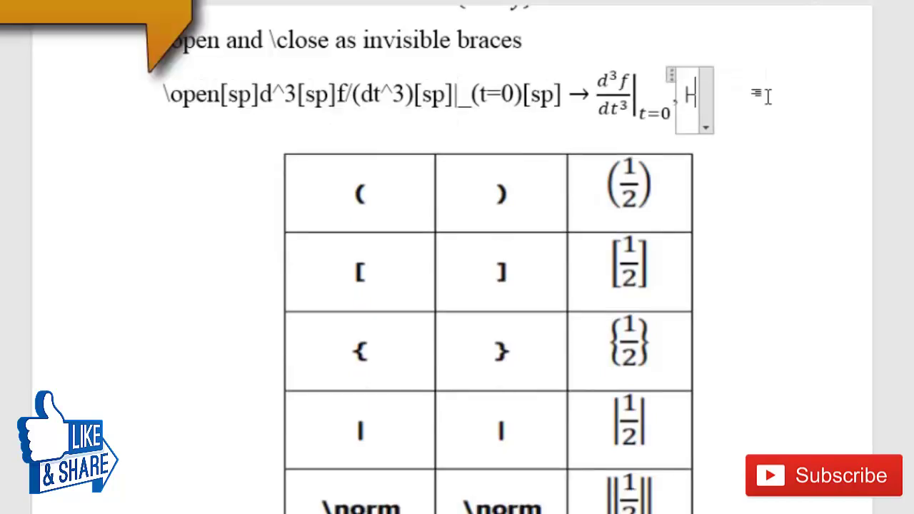
text(d^3)
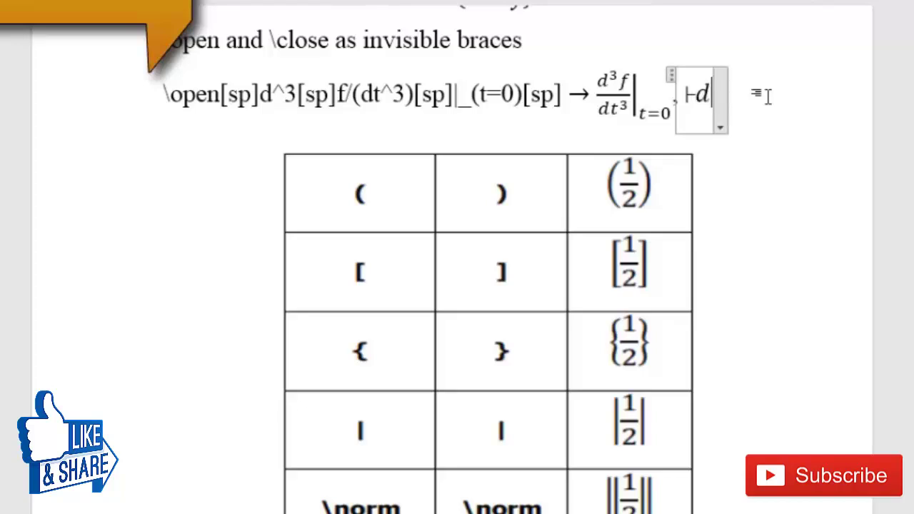
text( f)
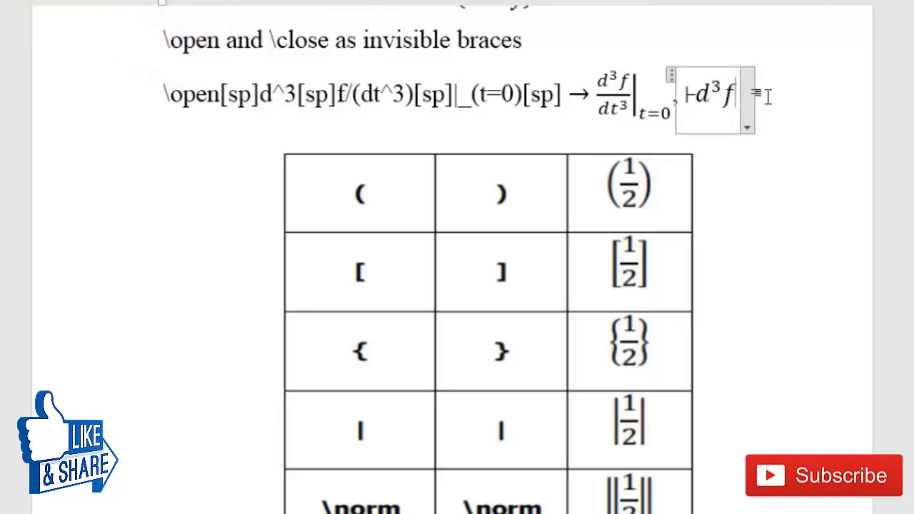
text(/)
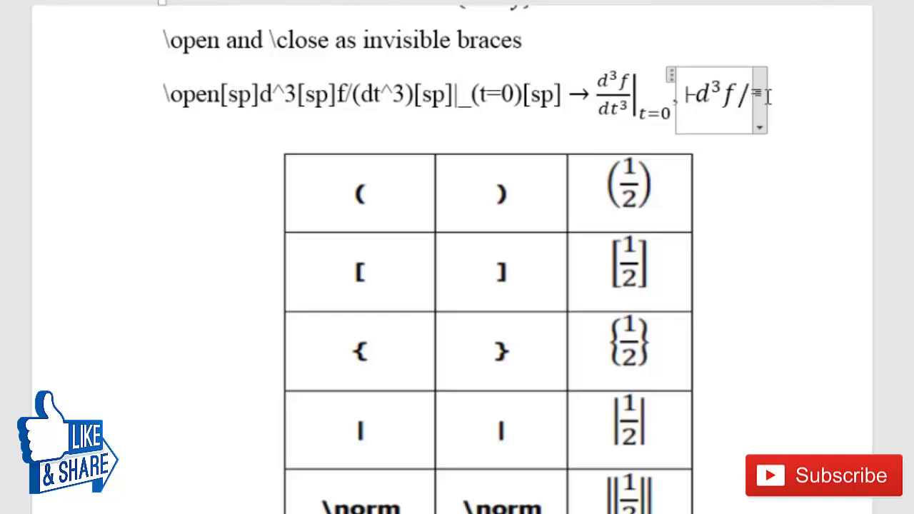
text(dt^3)
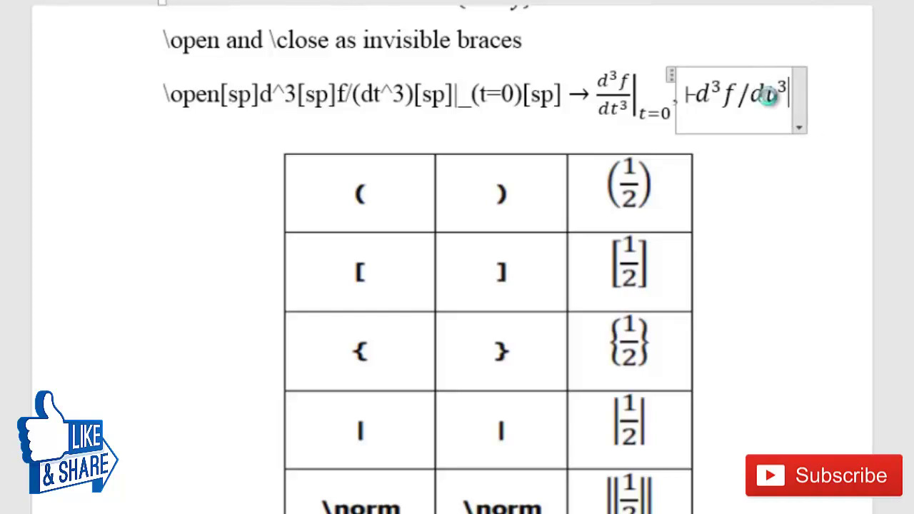
click(768, 96)
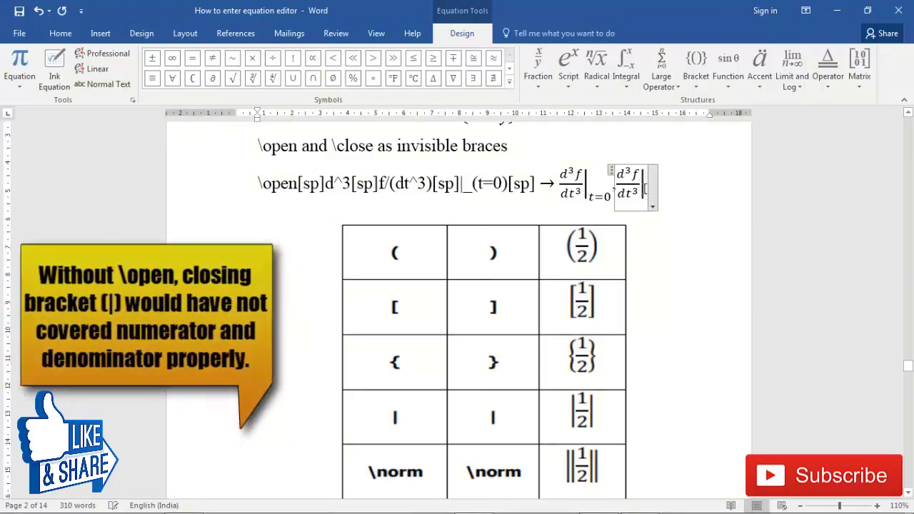
click(684, 191)
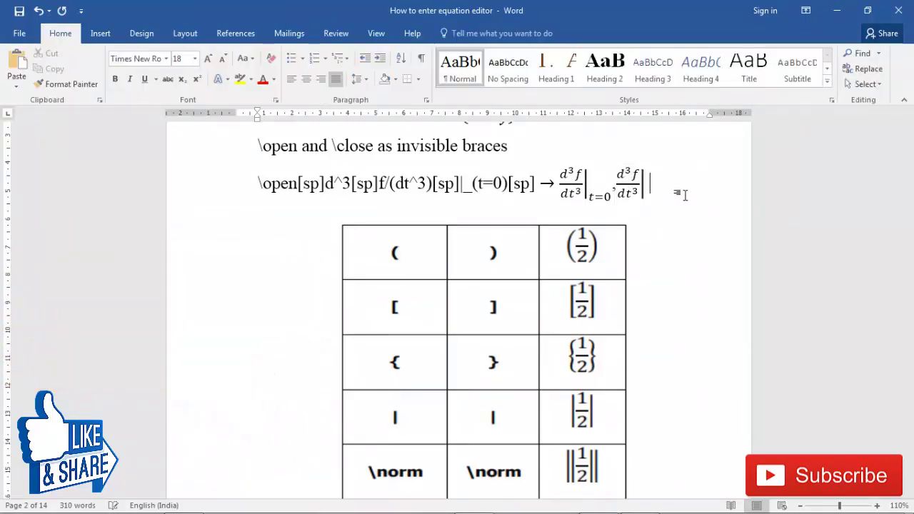
- In a new equation, try 1/2 with bars and \open 1/2 \close, then delete the trial
key(alt+equal)
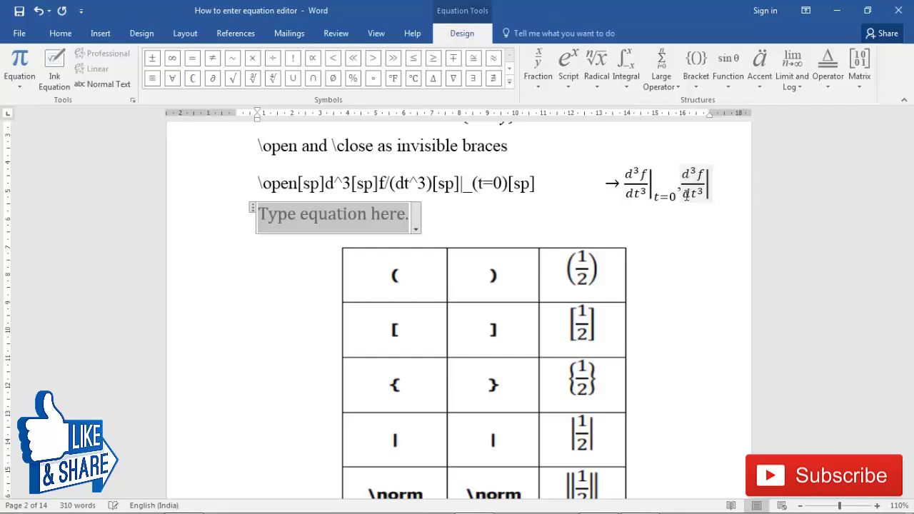
text(1/2)
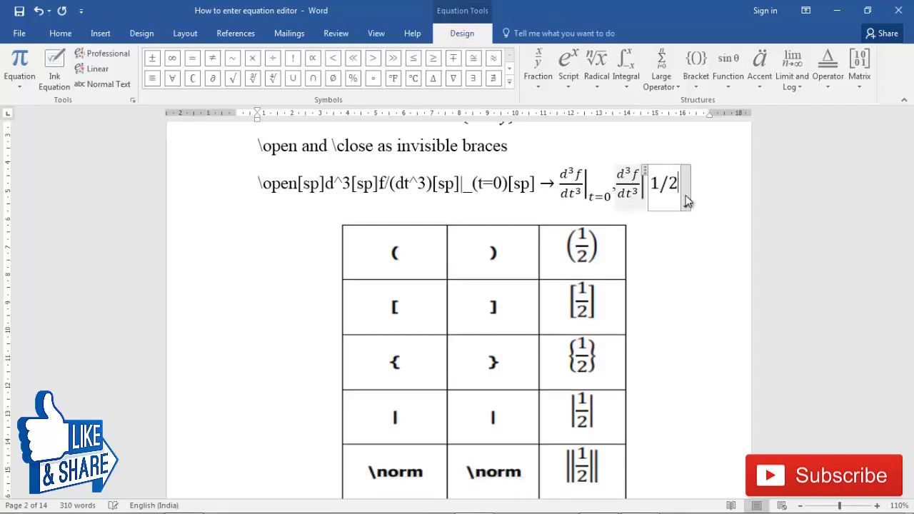
text(|)
key(BackSpace)
key(space)
text(|)
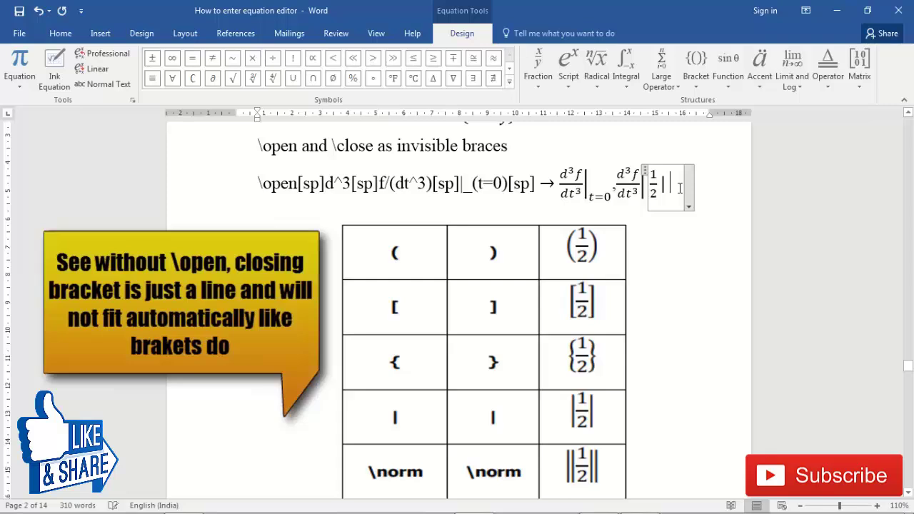
key(BackSpace)
key(BackSpace)
key(BackSpace)
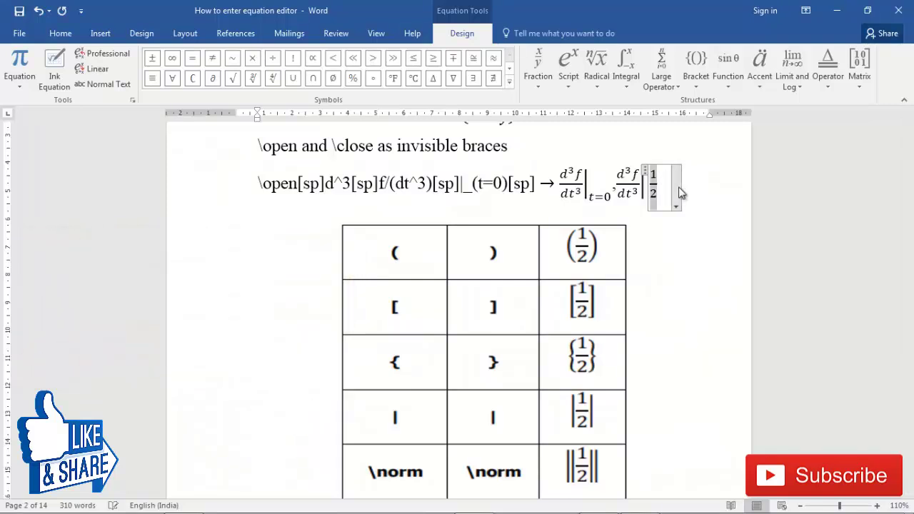
key(BackSpace)
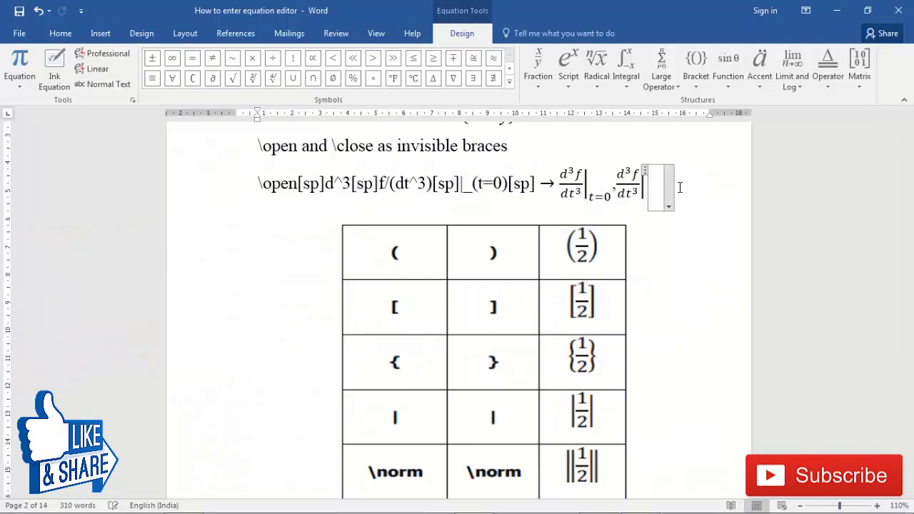
text(\op)
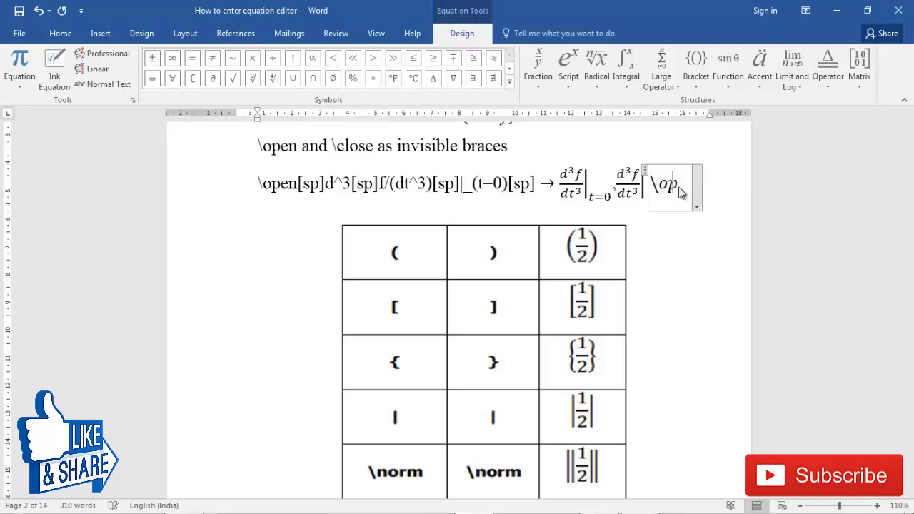
text(en 1/2 )
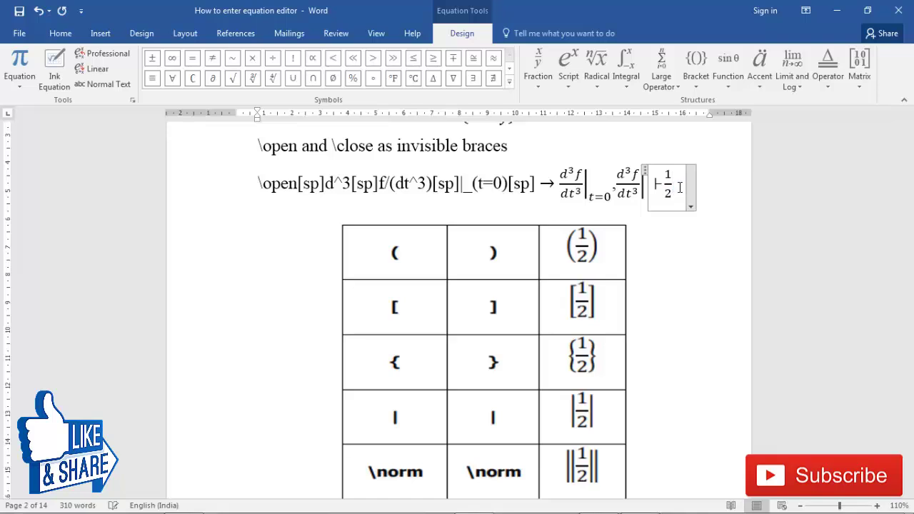
text(\close)
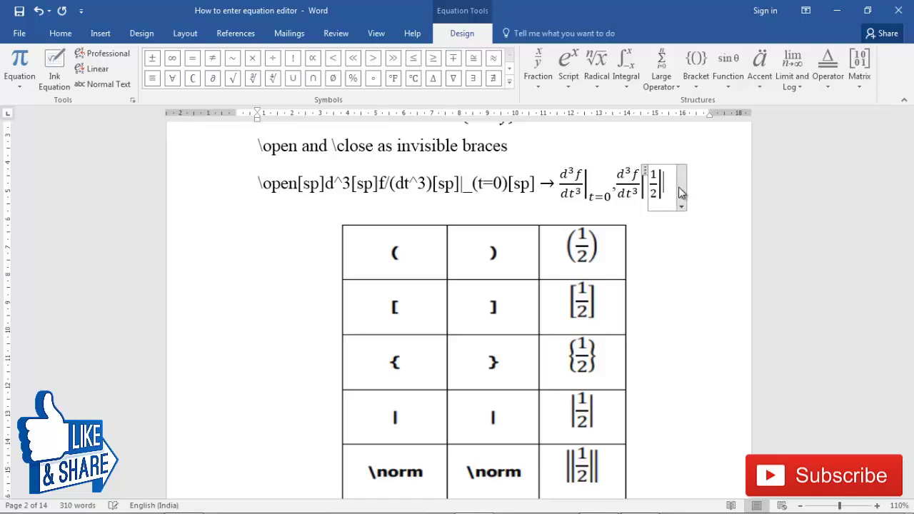
key(shift+Left)
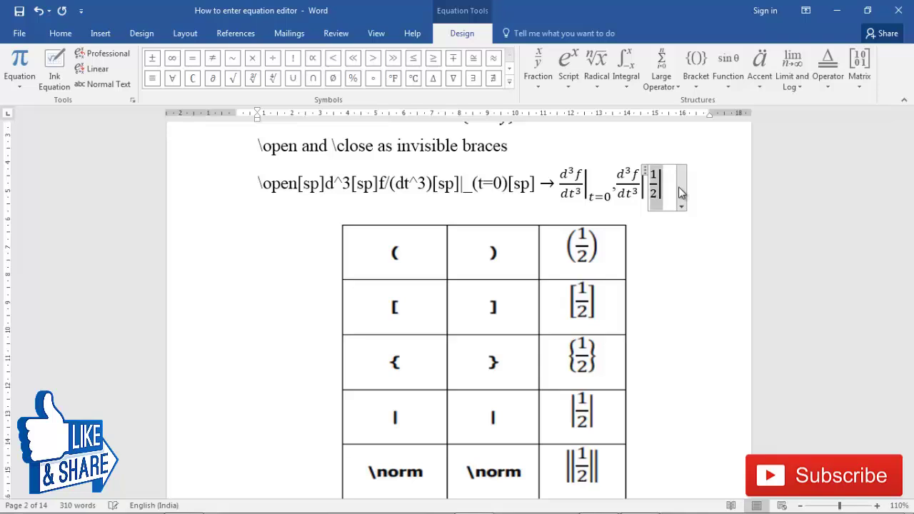
key(Delete)
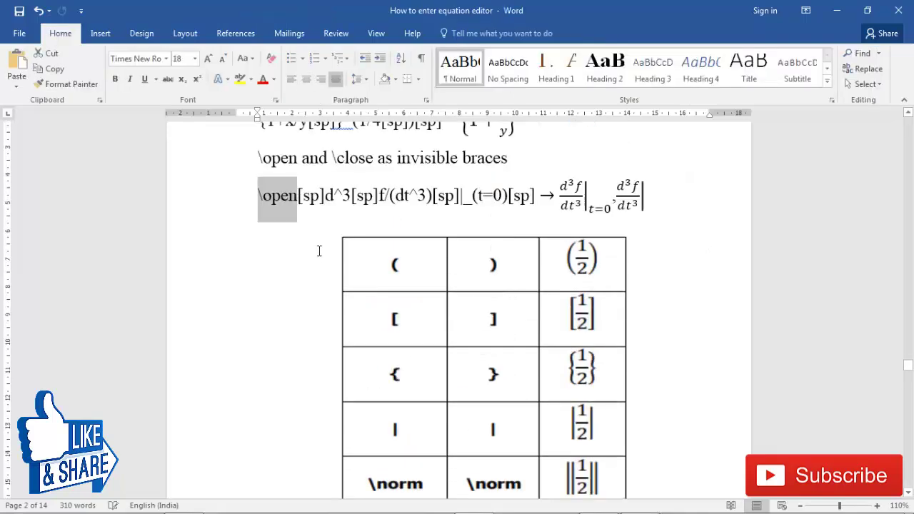
- Add the subscript _(t = 0) to the d³f/dt³ equation and build it up
click(639, 203)
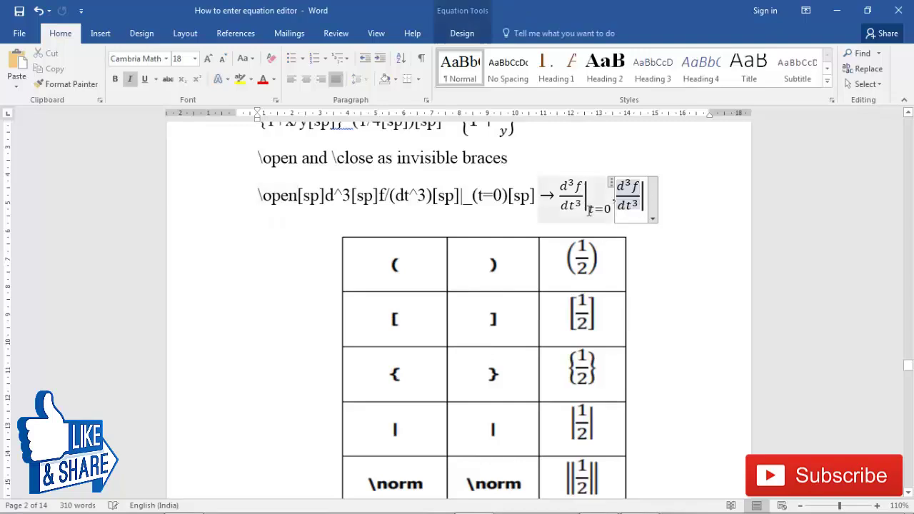
click(637, 209)
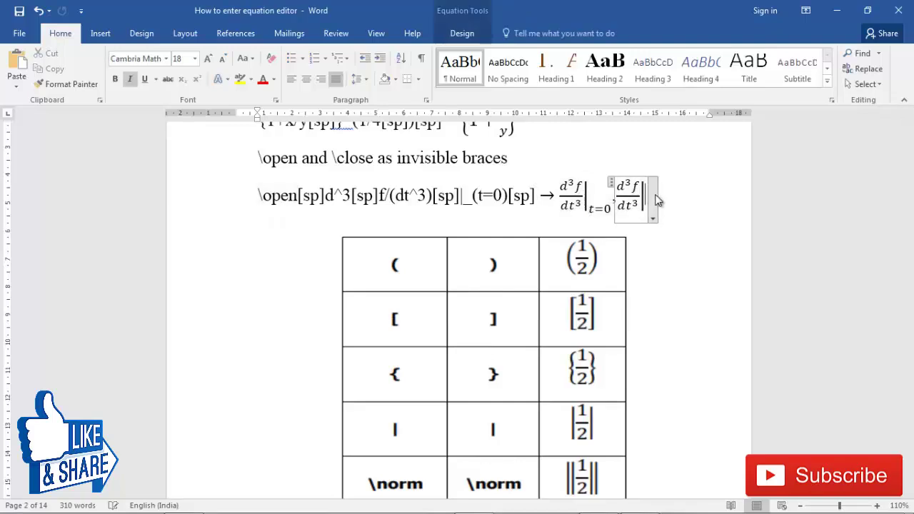
text(_(t = 0))
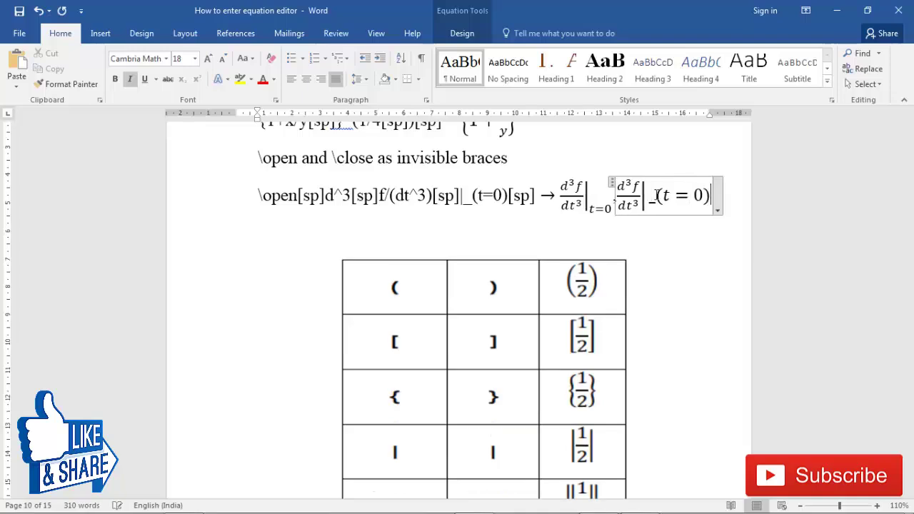
key(space)
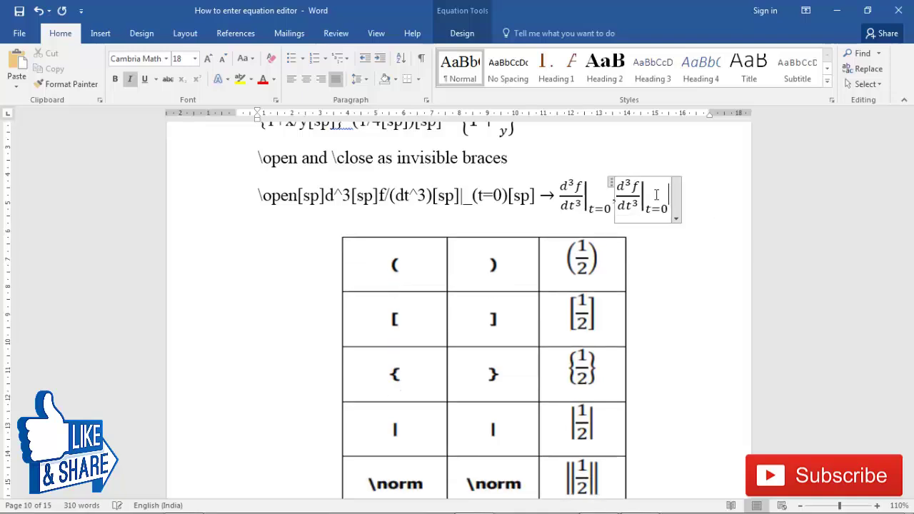
triple_click(657, 200)
- Exit the derivative equation, highlight \open and \close in the explanation, then scroll to Horizontal braces (Before)
click(669, 251)
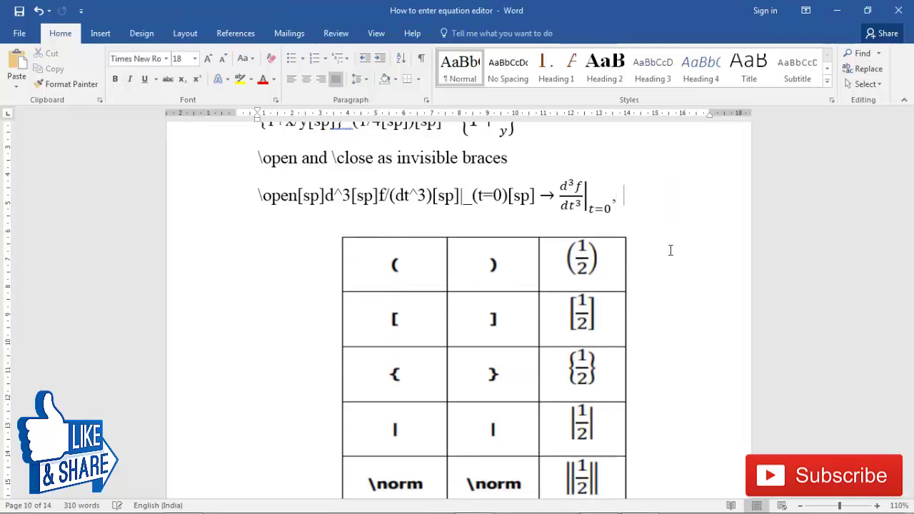
scroll(681, 308, down, 5)
scroll(468, 385, down, 3)
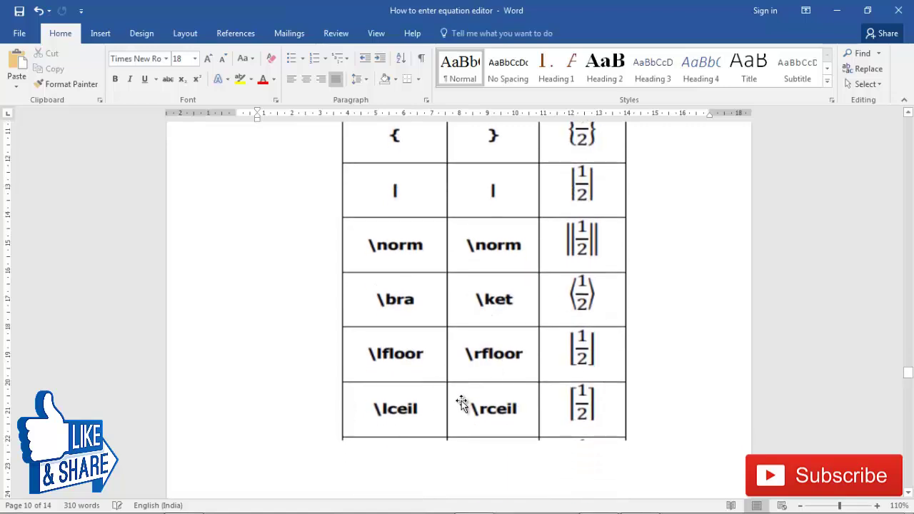
scroll(477, 403, up, 11)
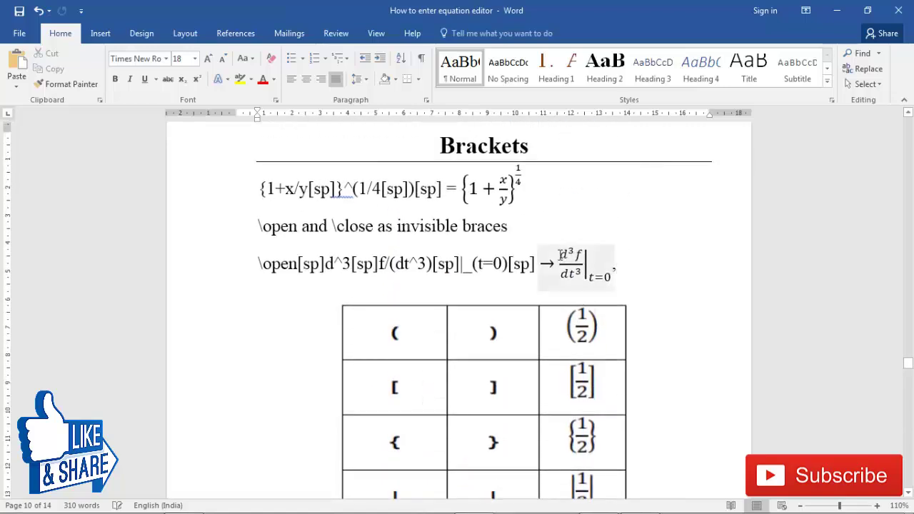
click(562, 254)
click(677, 301)
scroll(677, 300, down, 5)
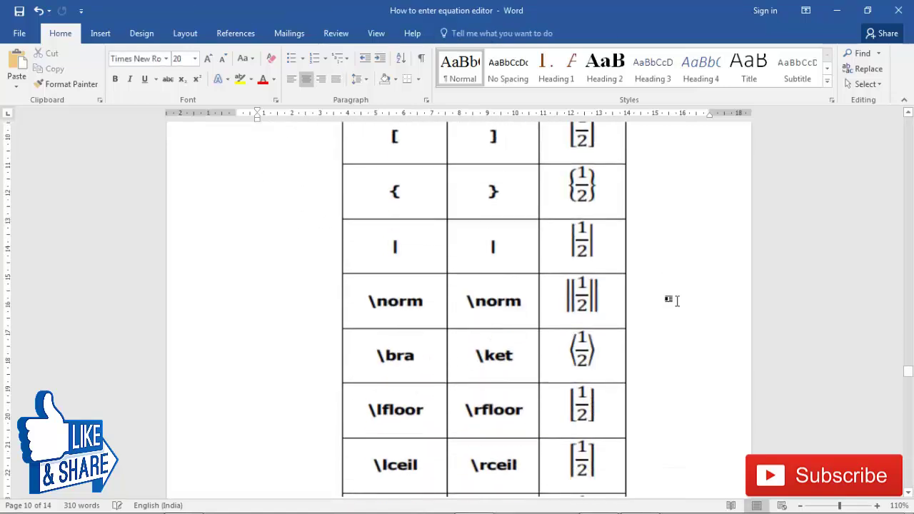
scroll(677, 301, up, 4)
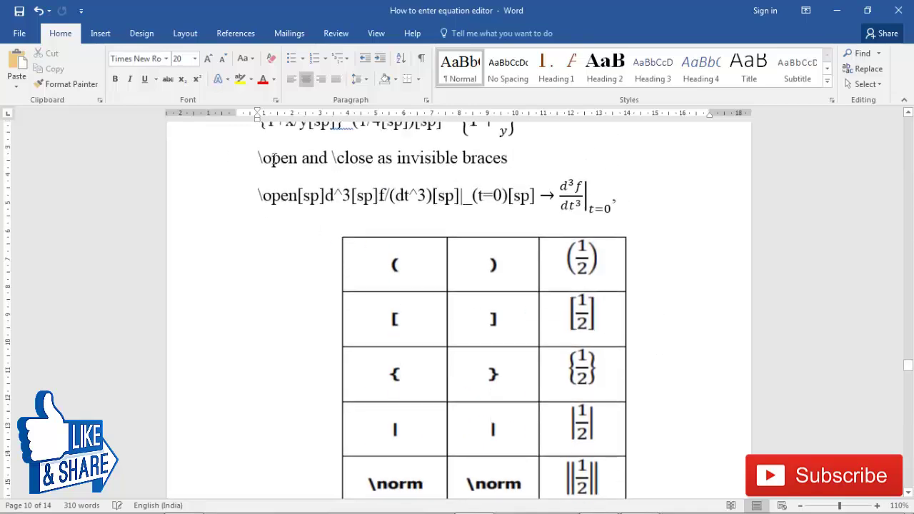
double_click(259, 155)
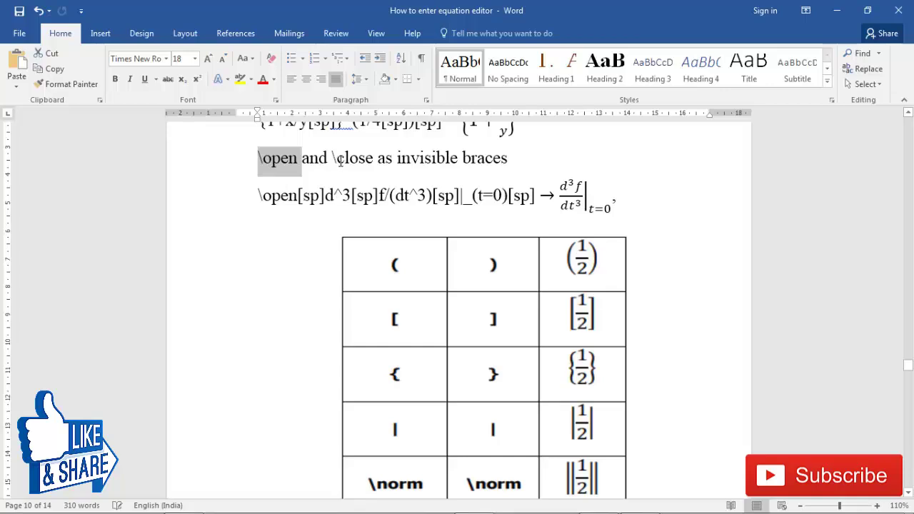
drag(337, 159, 353, 174)
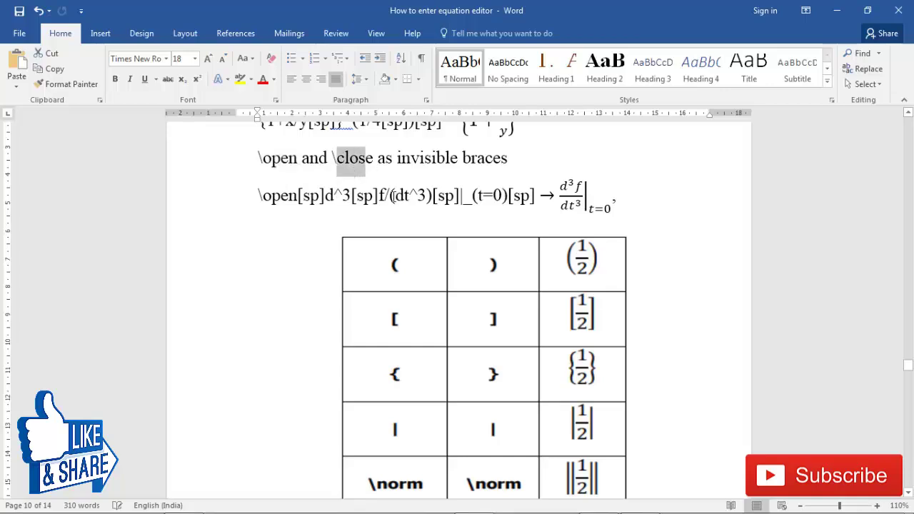
scroll(392, 196, down, 10)
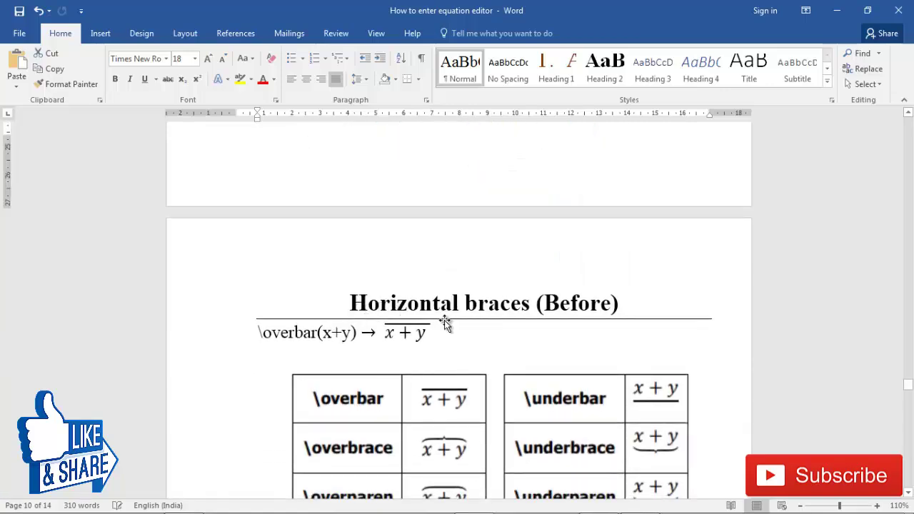
- Below the overbar example, add a new equation \overbar(x+y) showing x+y with a bar over it
scroll(442, 318, down, 2)
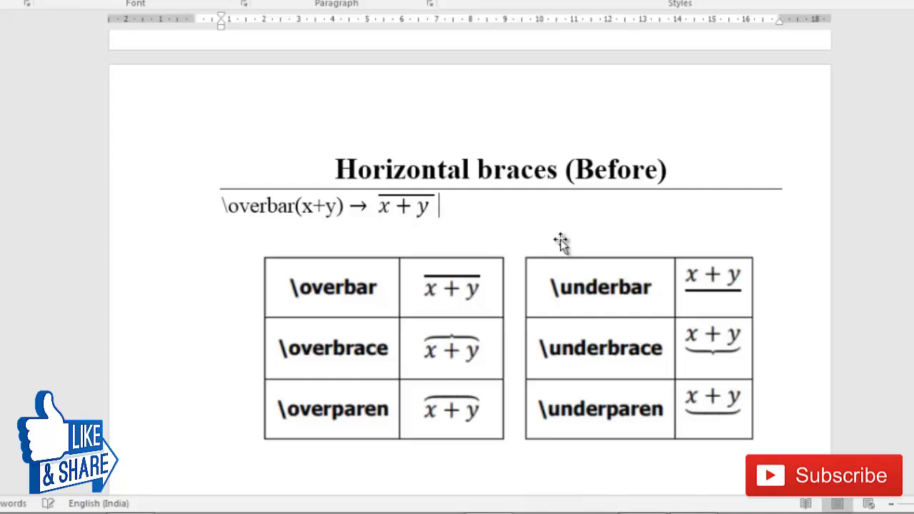
key(Return)
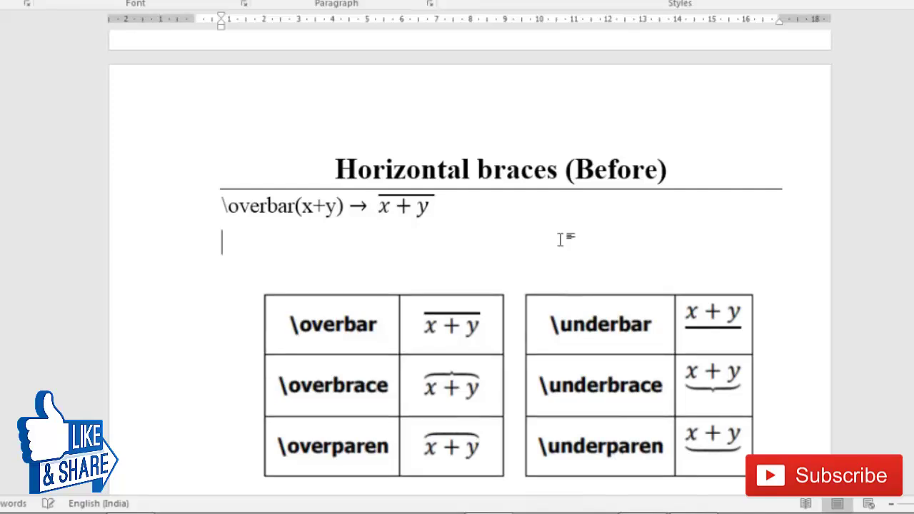
key(alt+equal)
text(\overbar)
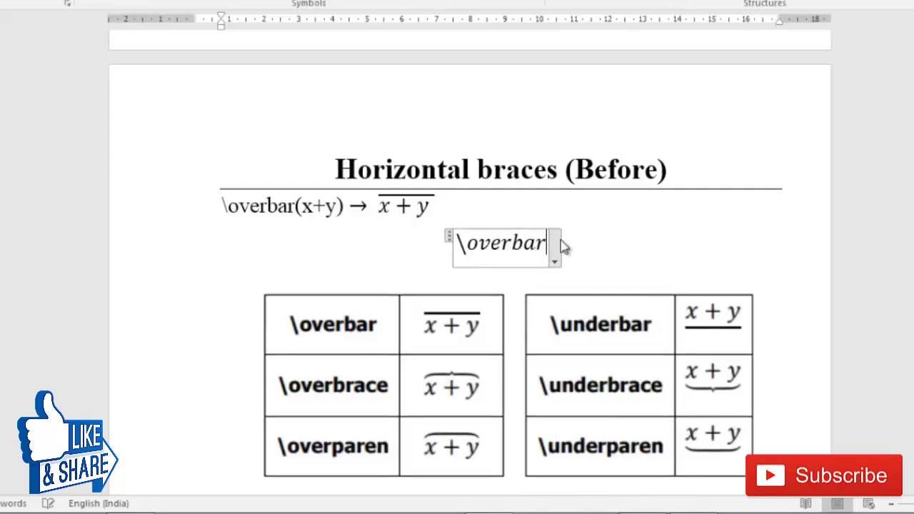
text(()
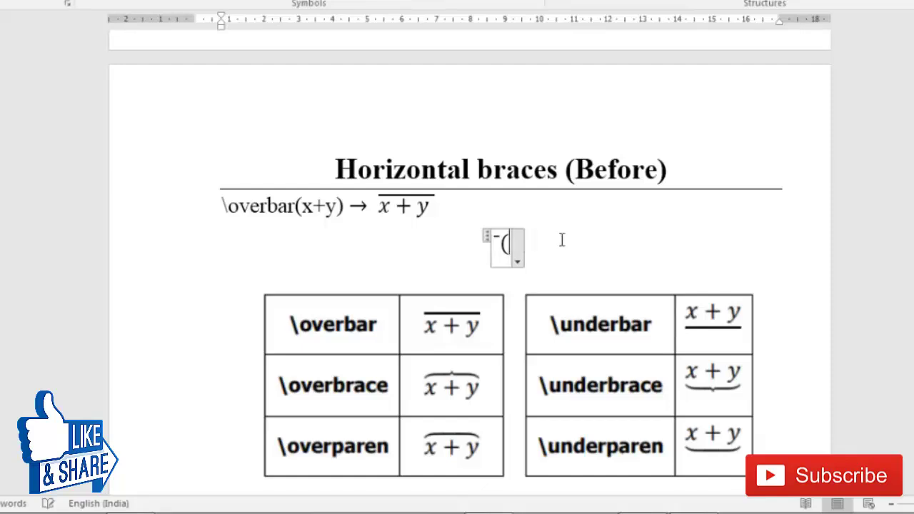
text(x+y))
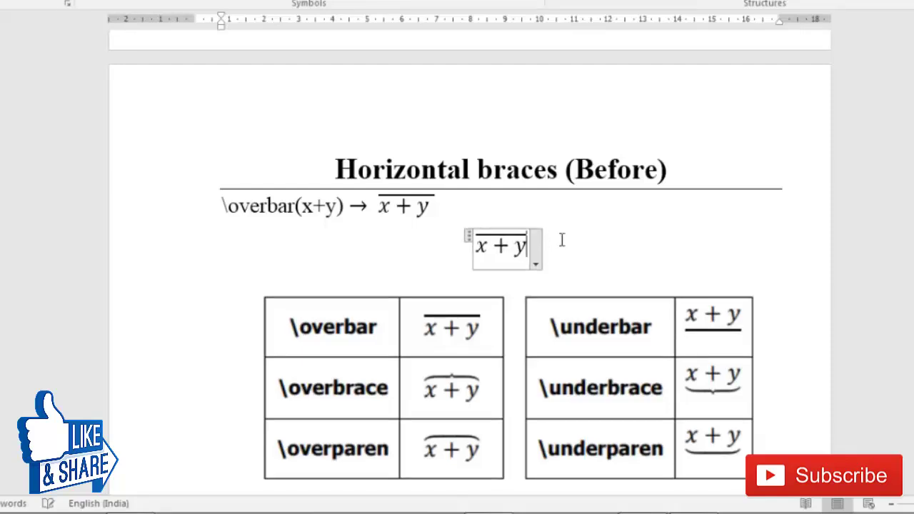
key(Right)
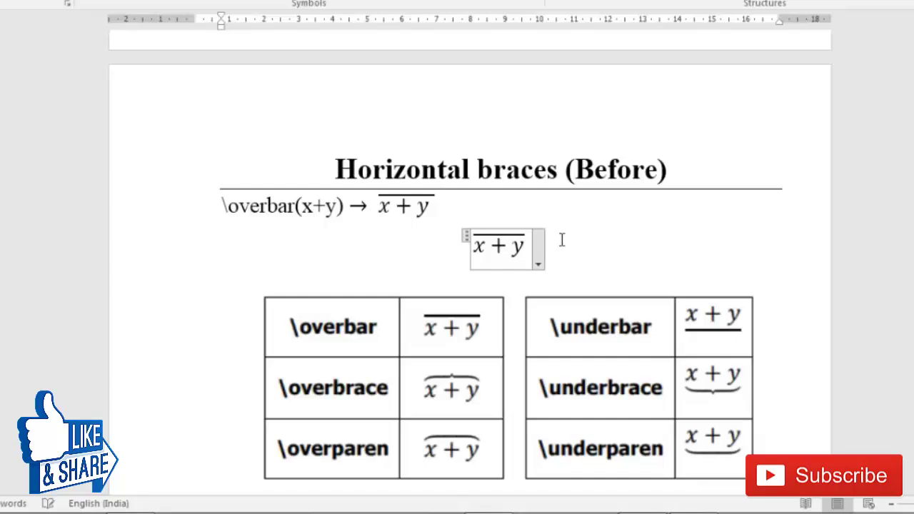
click(346, 208)
click(345, 207)
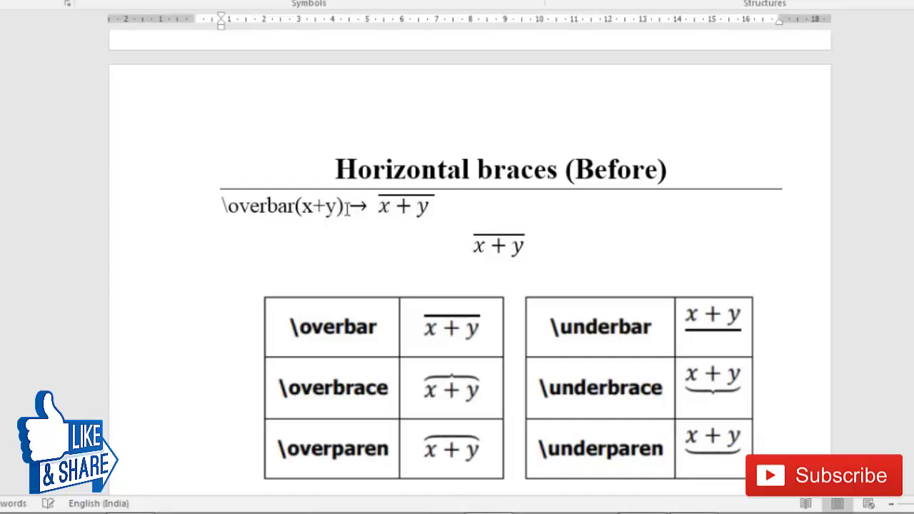
scroll(642, 241, down, 2)
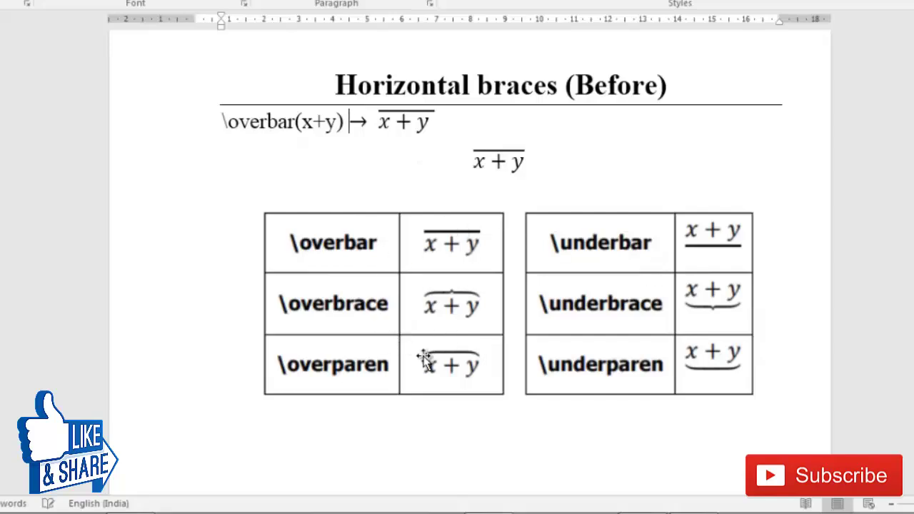
scroll(588, 414, down, 5)
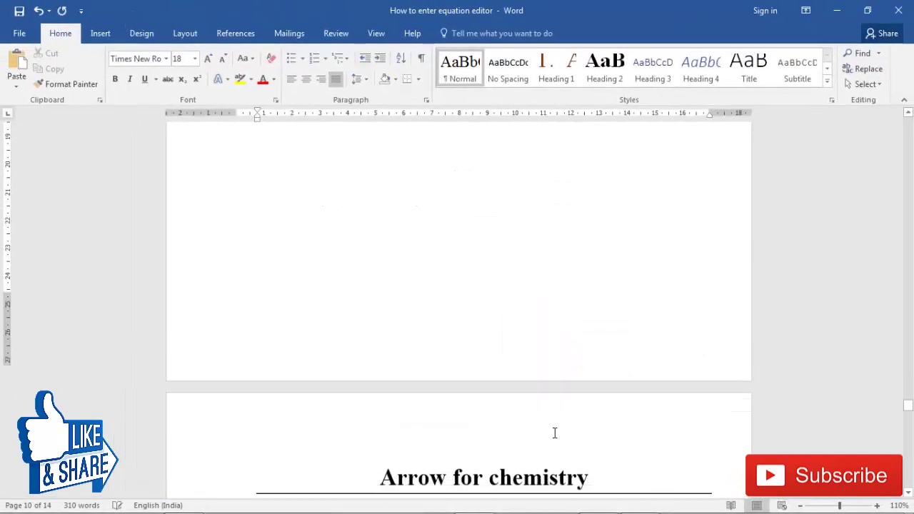
- In the Arrow for chemistry table, delete the (← ) after Leftarrow and start an equation there
scroll(555, 432, down, 3)
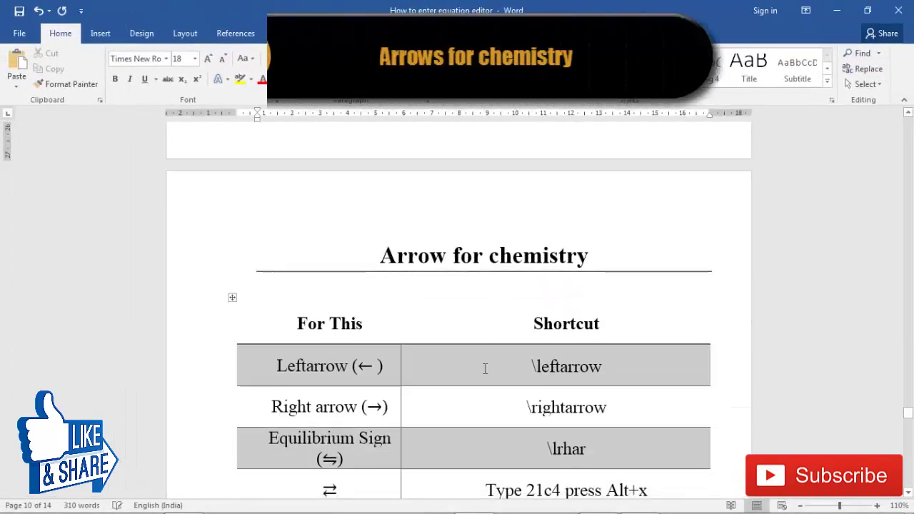
drag(383, 255, 435, 290)
click(434, 290)
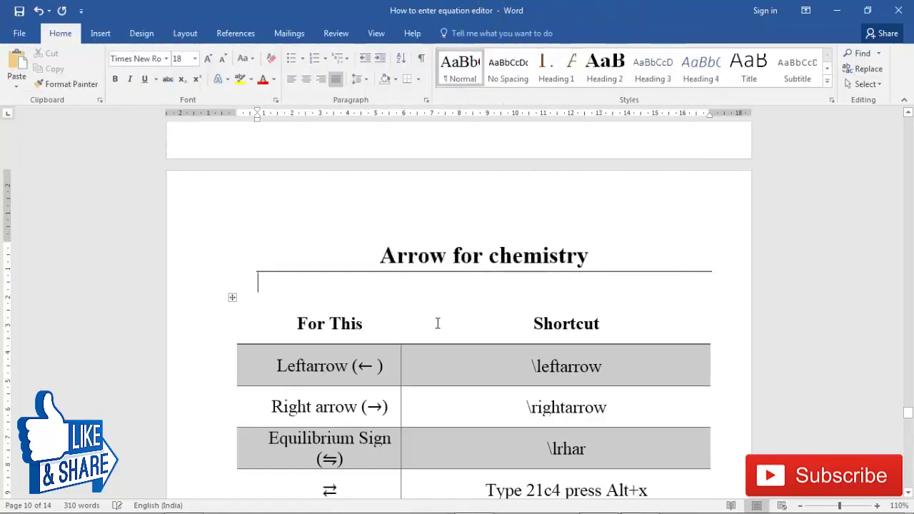
scroll(436, 321, down, 5)
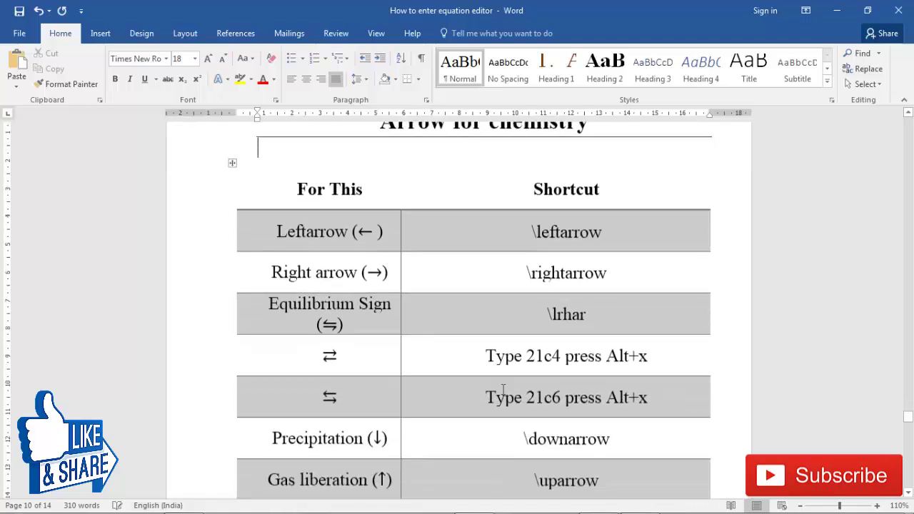
scroll(503, 389, down, 1)
scroll(502, 388, up, 3)
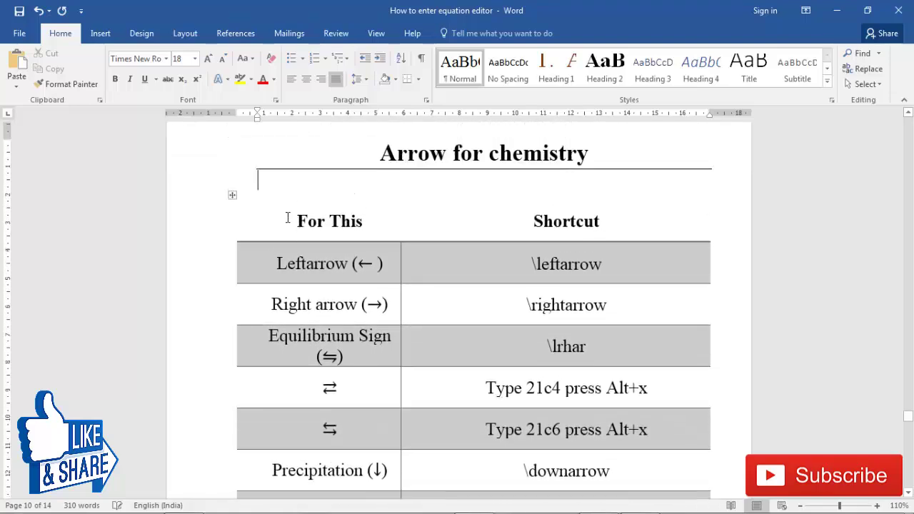
drag(277, 263, 359, 265)
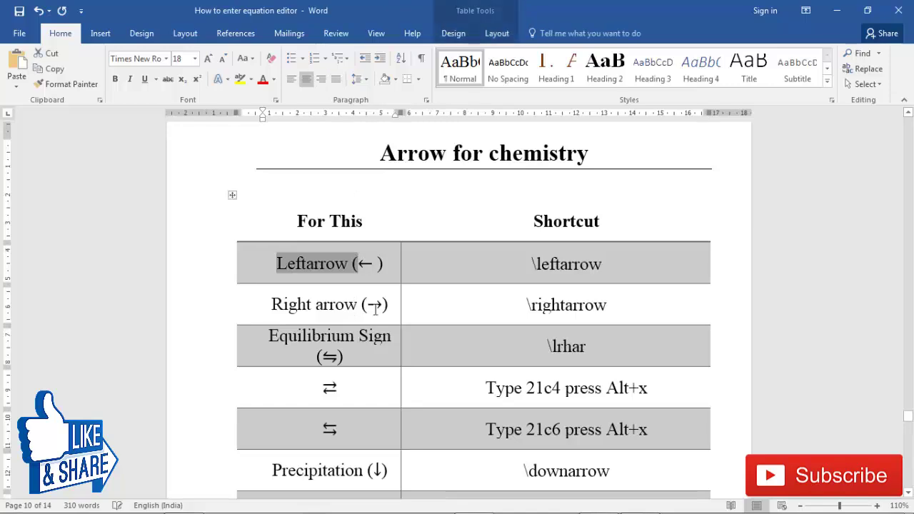
click(357, 305)
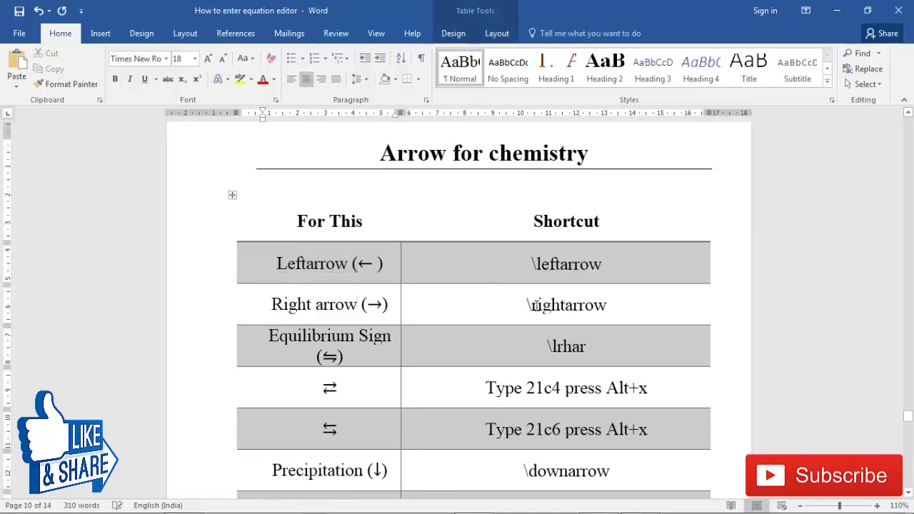
click(384, 264)
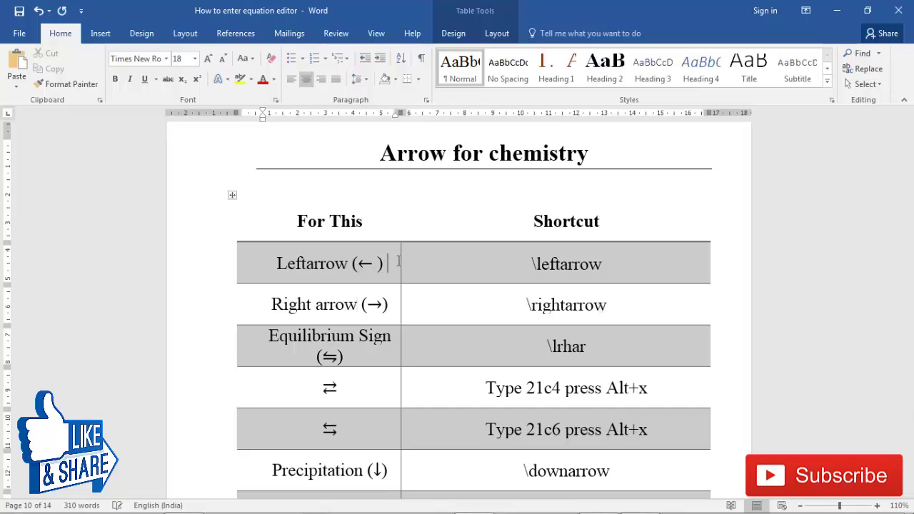
key(BackSpace)
key(BackSpace)
key(BackSpace)
key(BackSpace)
key(BackSpace)
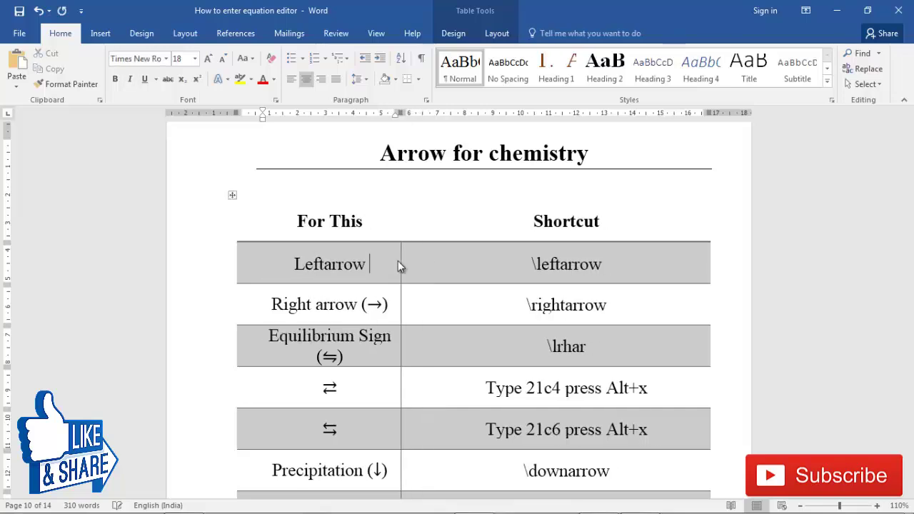
key(alt+equal)
- Type \leftarrow into the new equation in the Leftarrow cell
text(\l)
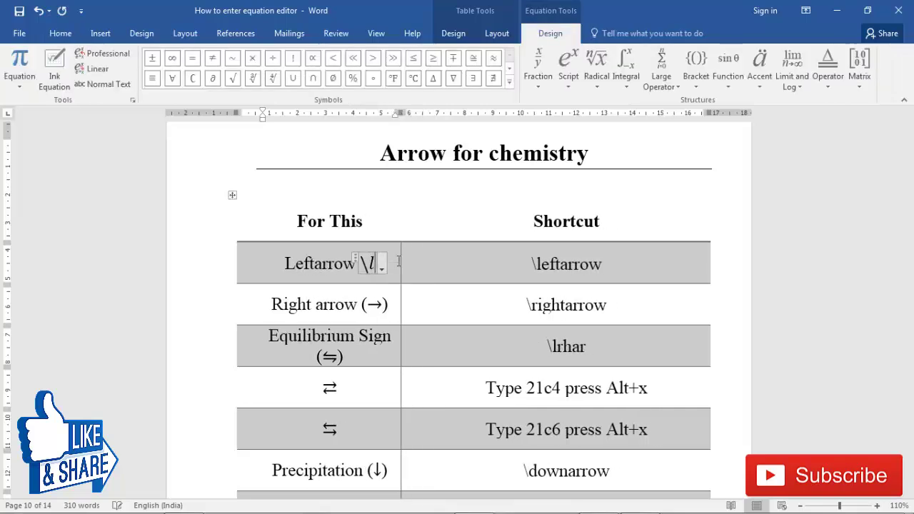
text(w)
key(BackSpace)
text(efta)
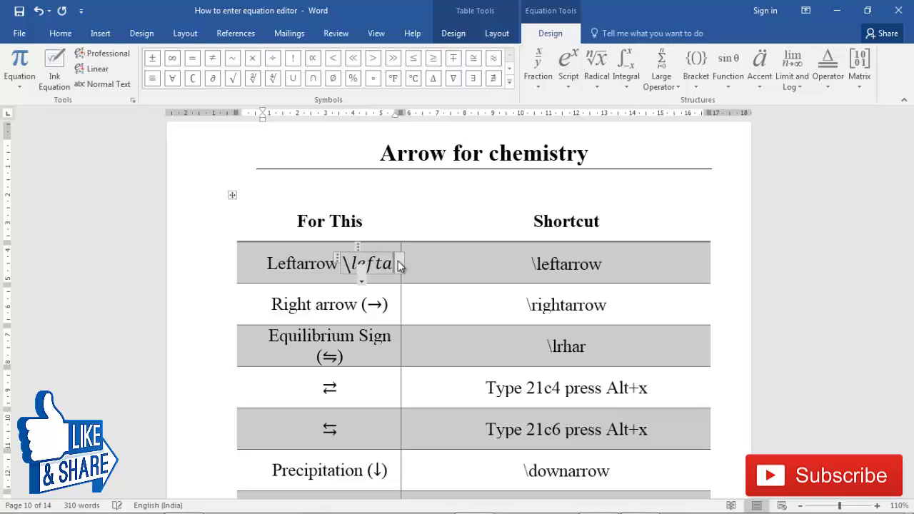
text(rrow)
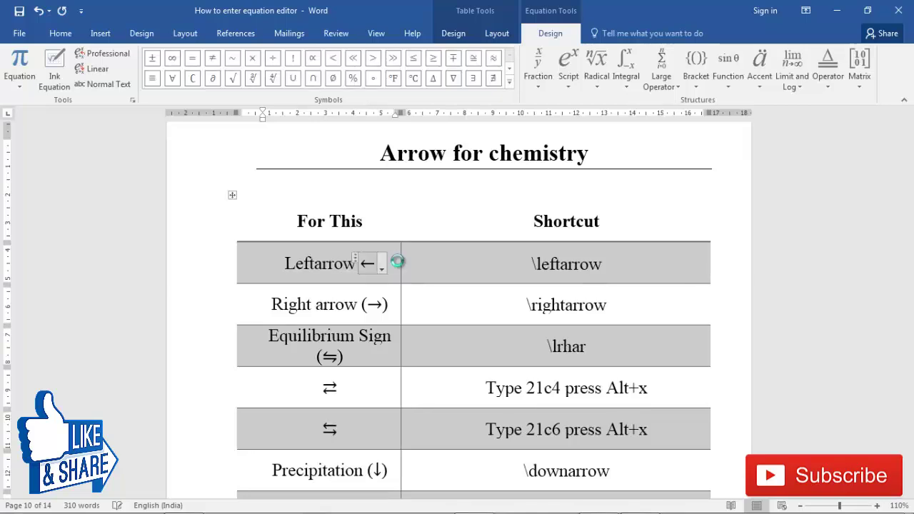
- Append ', ->' after \rightarrow and rebuild the Right arrow equation by typing ->
click(610, 306)
text(, )
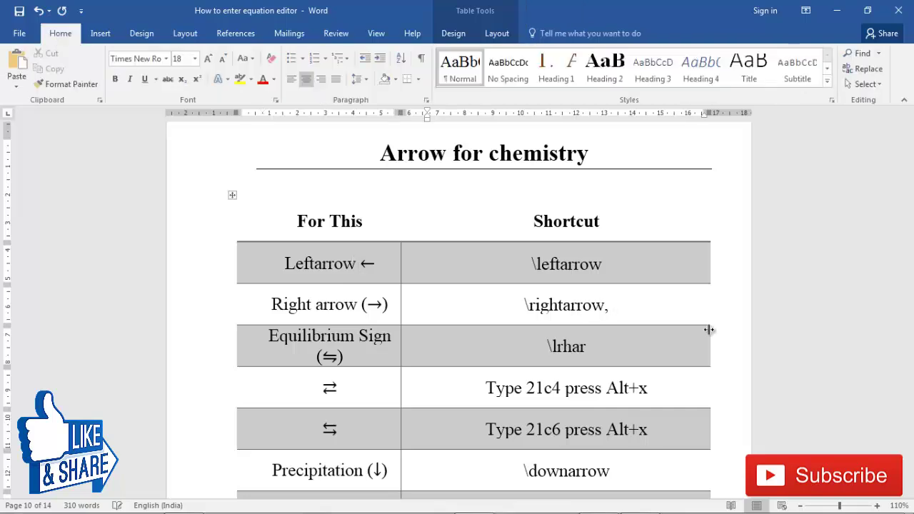
text(-)
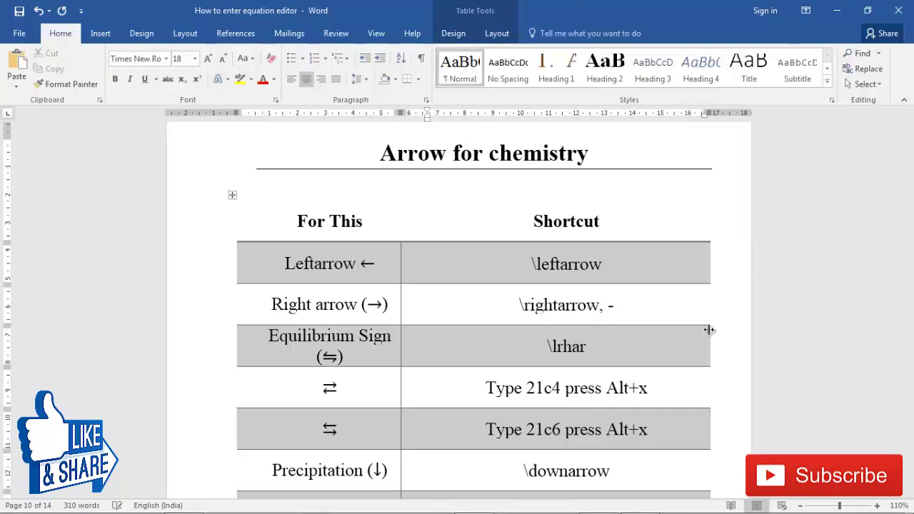
text(>)
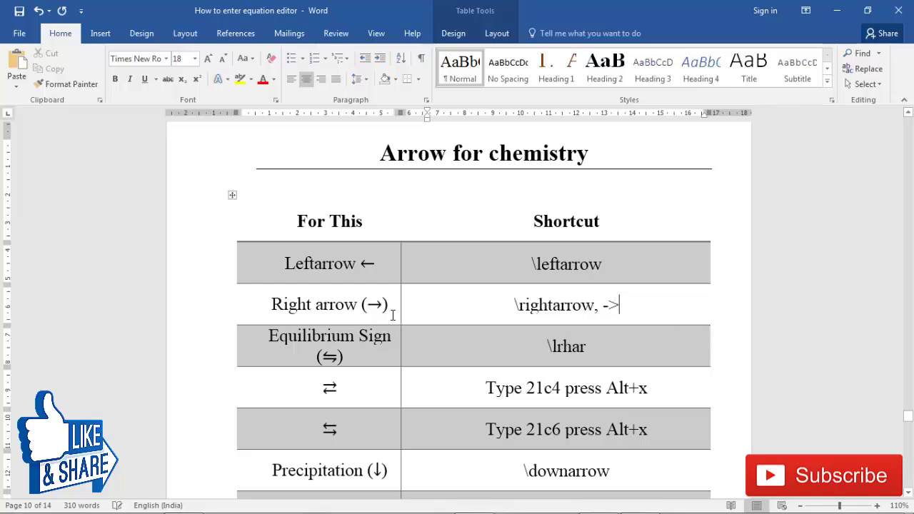
click(374, 305)
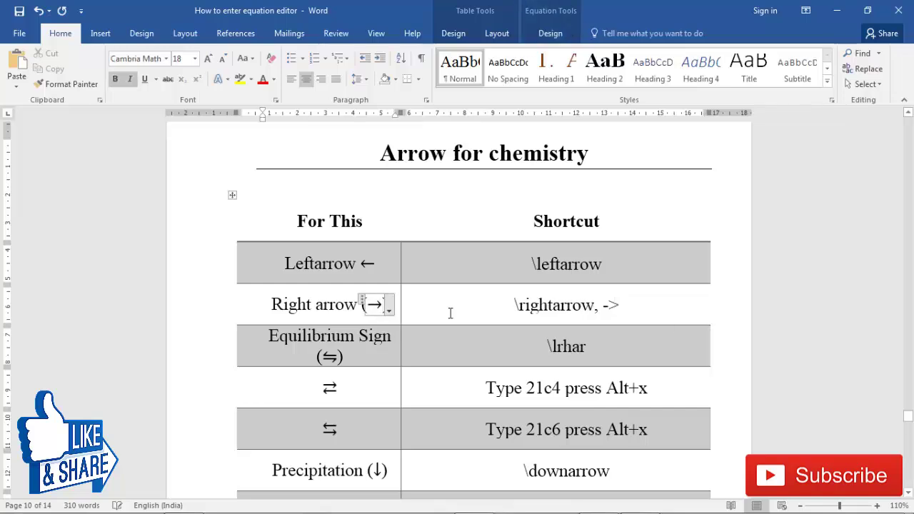
key(BackSpace)
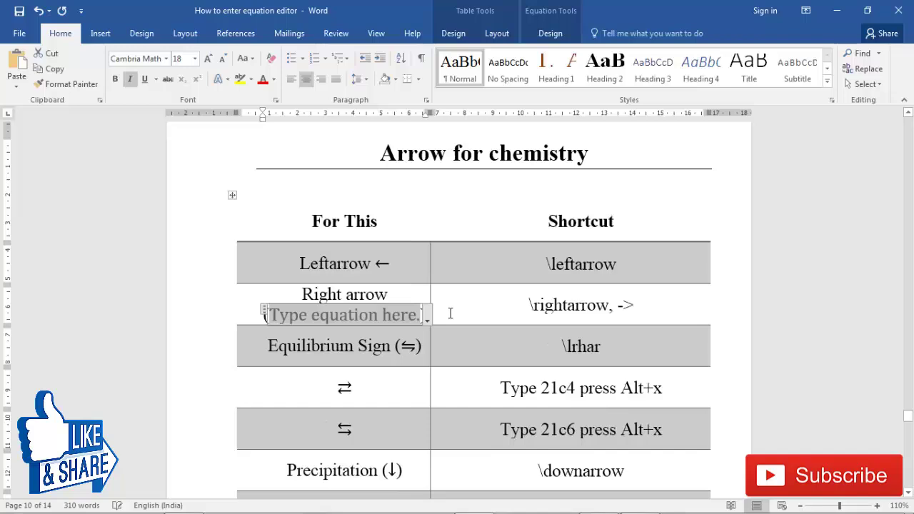
text(->)
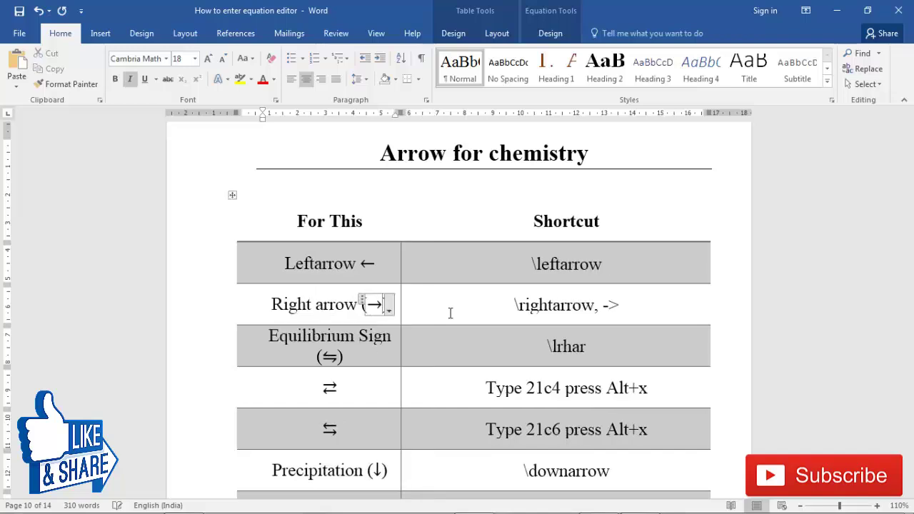
click(451, 313)
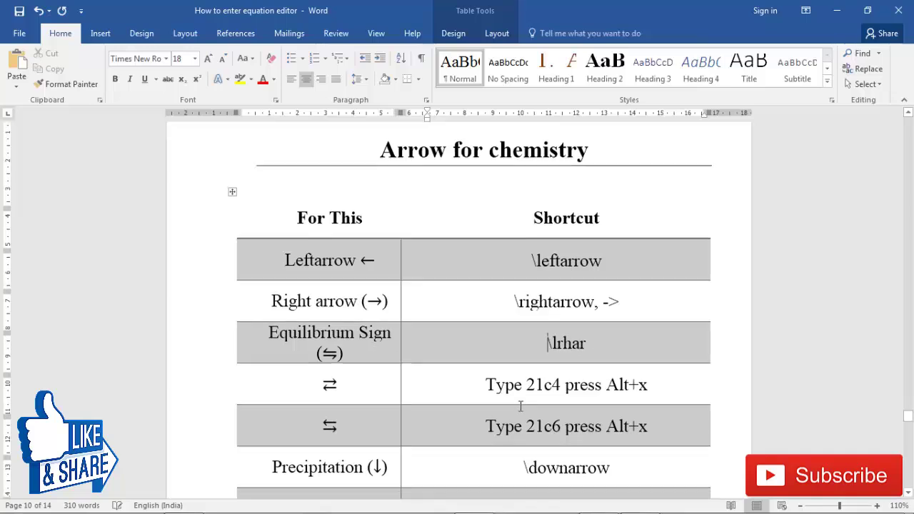
scroll(521, 405, down, 2)
key(Tab)
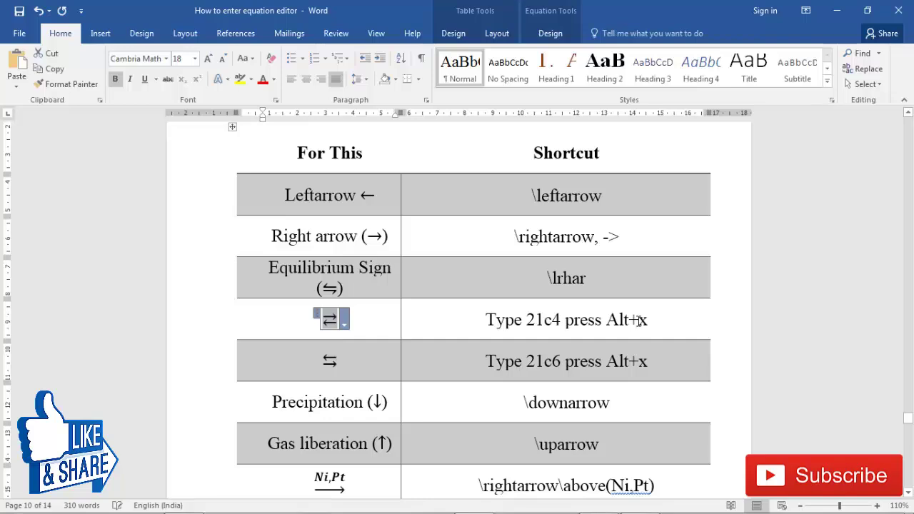
click(373, 334)
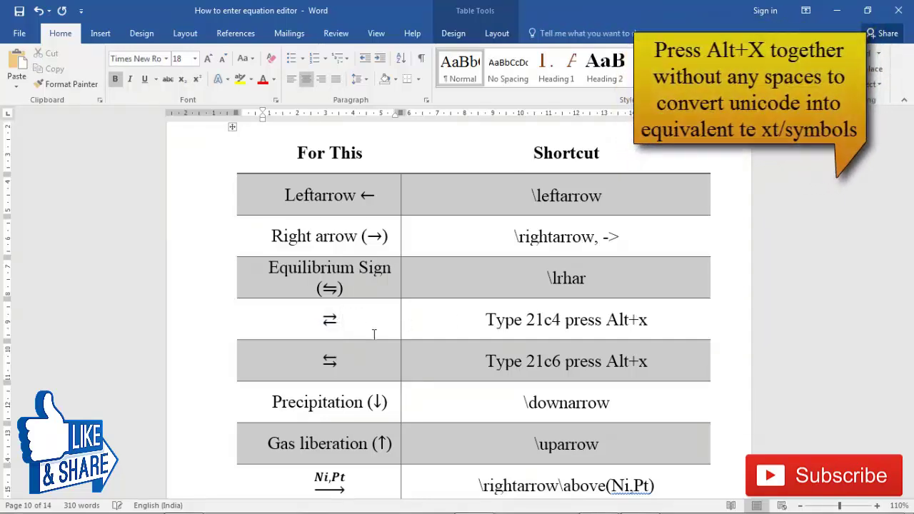
key(alt+equal)
key(BackSpace)
text(21c4)
key(alt+x)
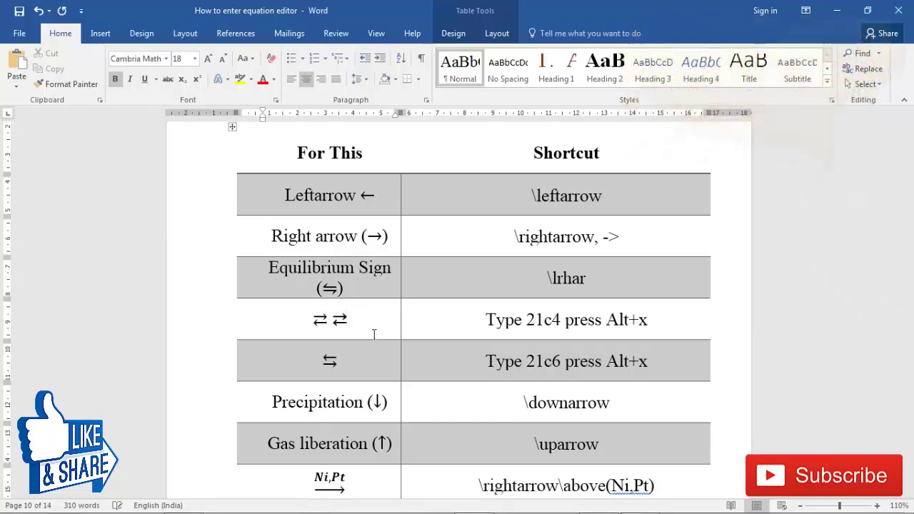
key(BackSpace)
drag(531, 320, 486, 320)
click(474, 363)
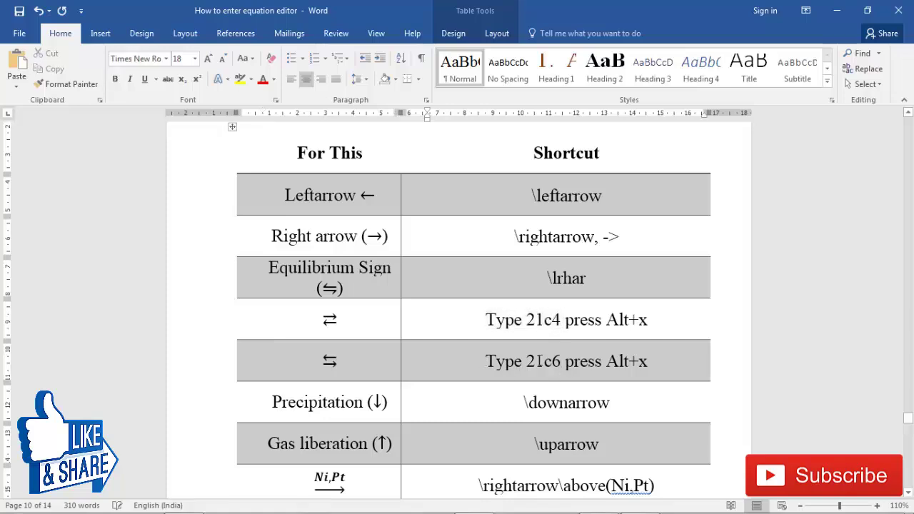
double_click(538, 361)
click(561, 377)
drag(527, 319, 559, 319)
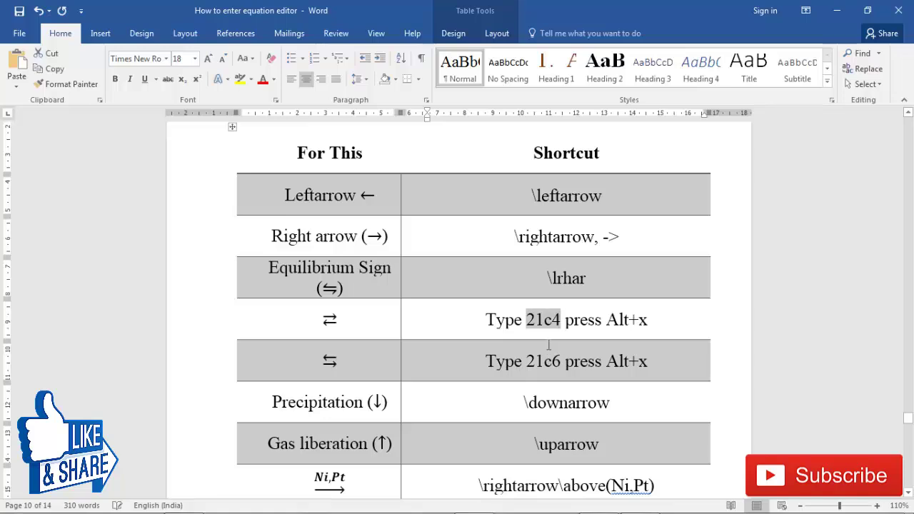
drag(606, 319, 648, 320)
click(642, 353)
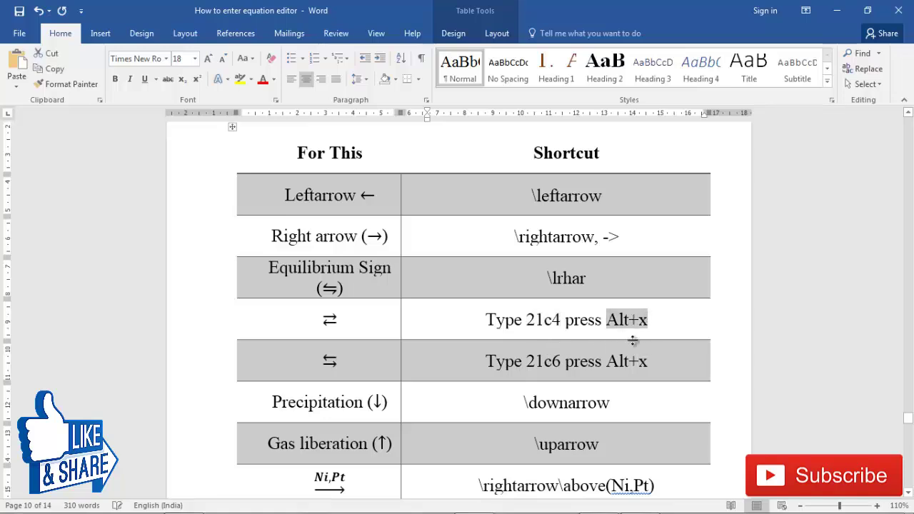
- Examine the \rightarrow\above(Ni,Pt) shortcut text in the Ni,Pt row
scroll(378, 402, down, 2)
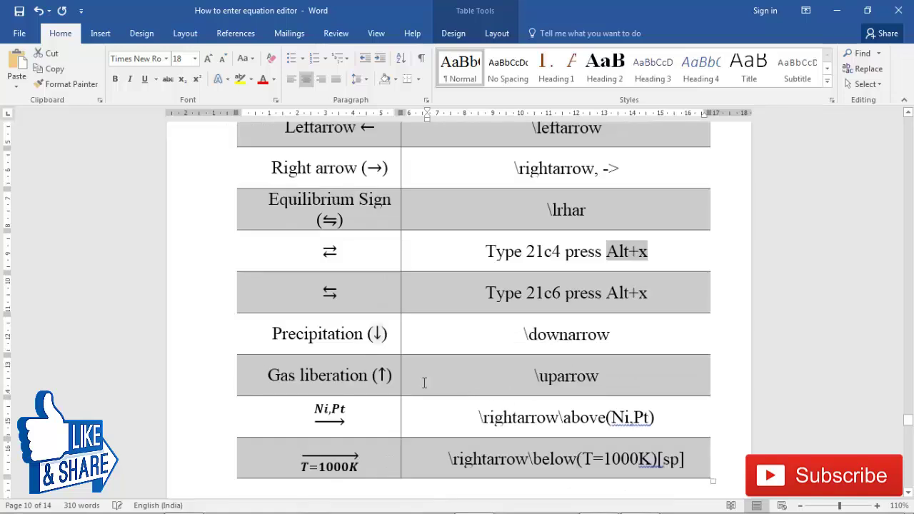
scroll(547, 384, down, 2)
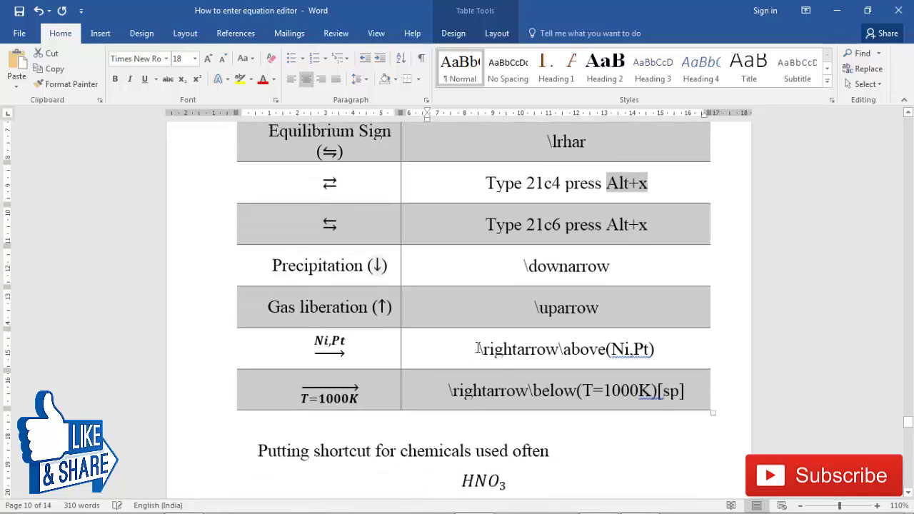
drag(477, 348, 564, 350)
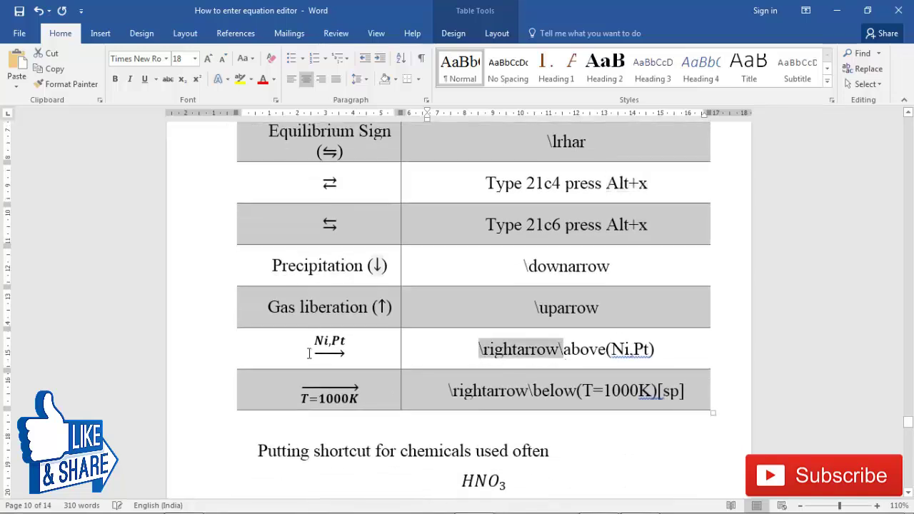
click(488, 364)
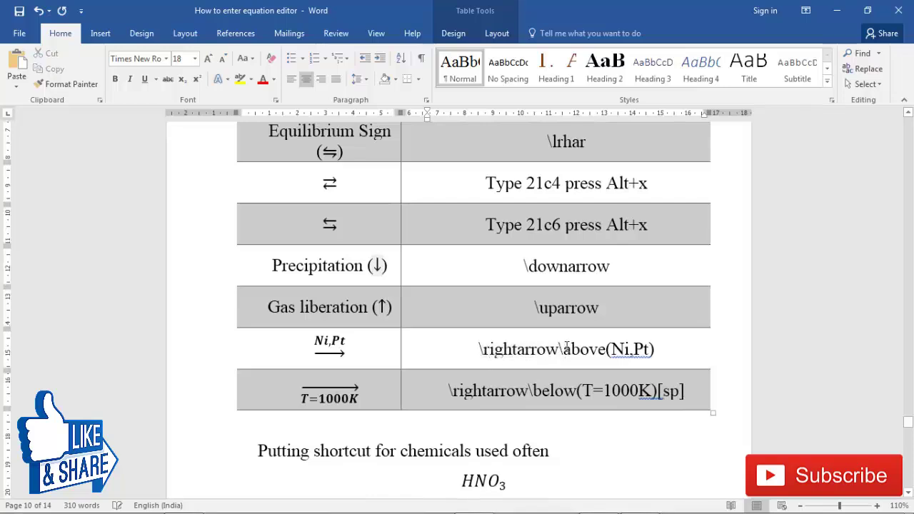
click(577, 390)
double_click(561, 349)
drag(561, 348, 604, 358)
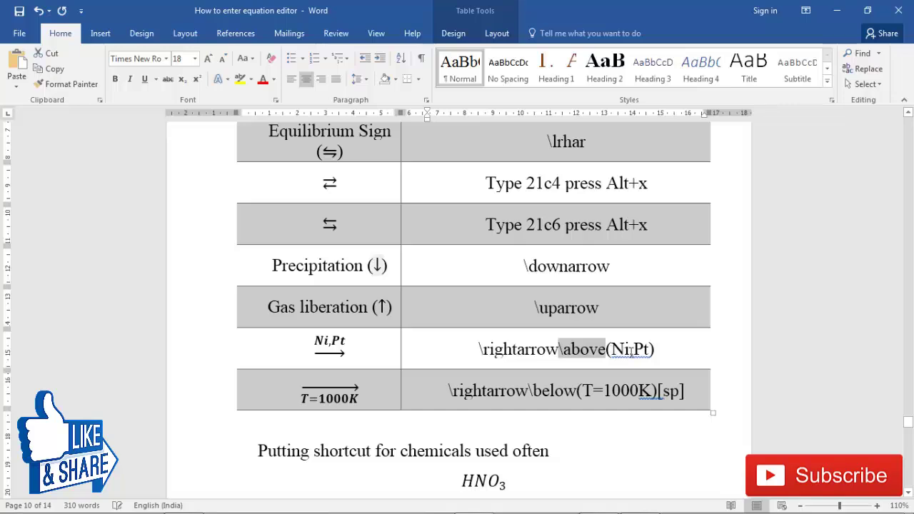
drag(612, 349, 648, 350)
- Replace the Ni,Pt arrow's label so the equation reads \above(above this arrow)
click(370, 360)
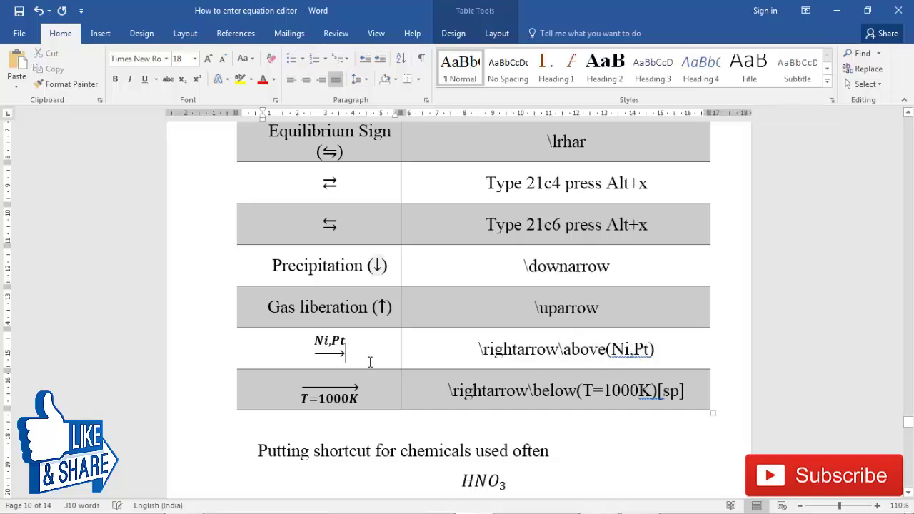
key(Left)
key(shift+Home)
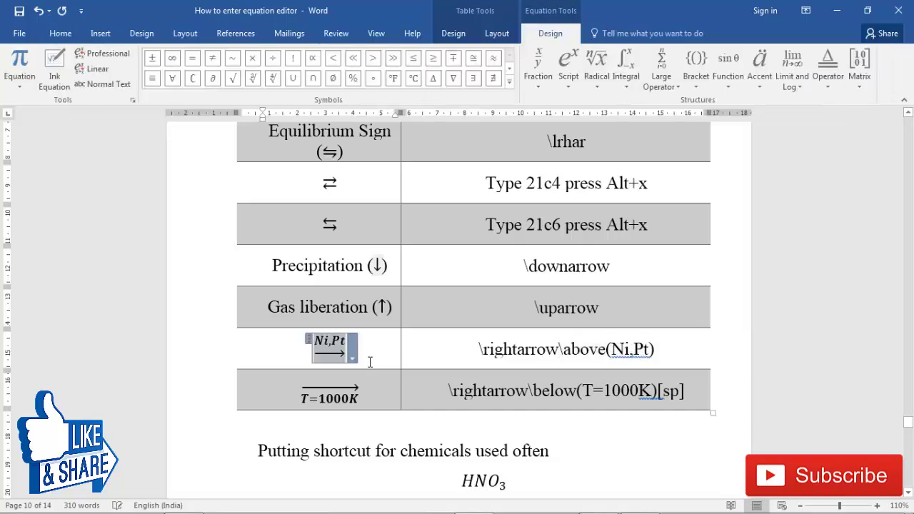
key(BackSpace)
key(ctrl+z)
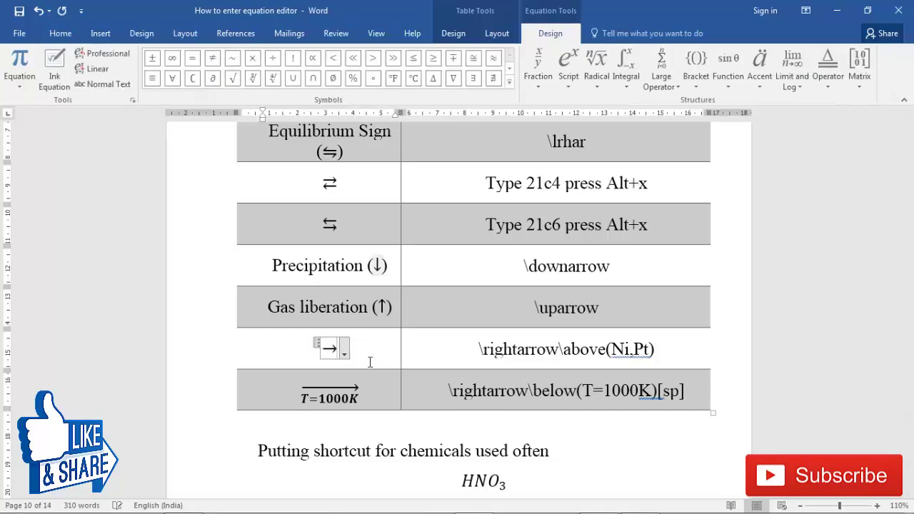
text(\above)
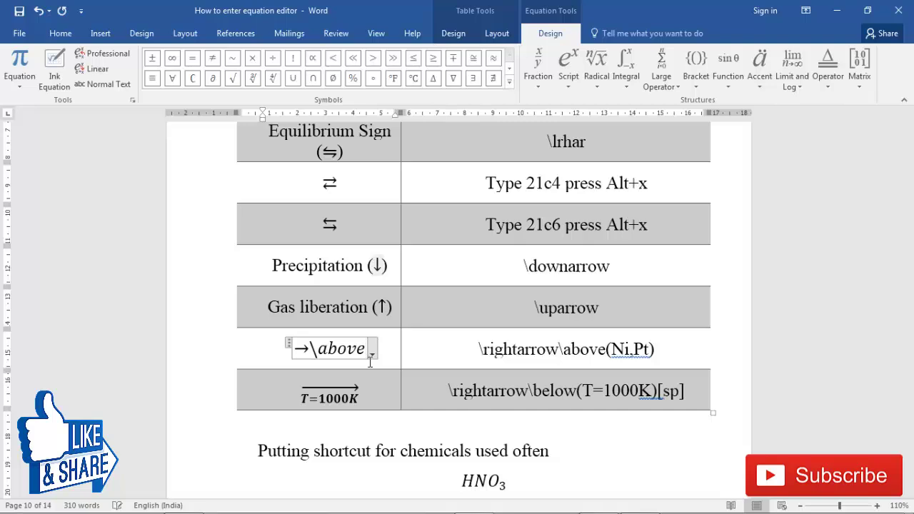
text(()
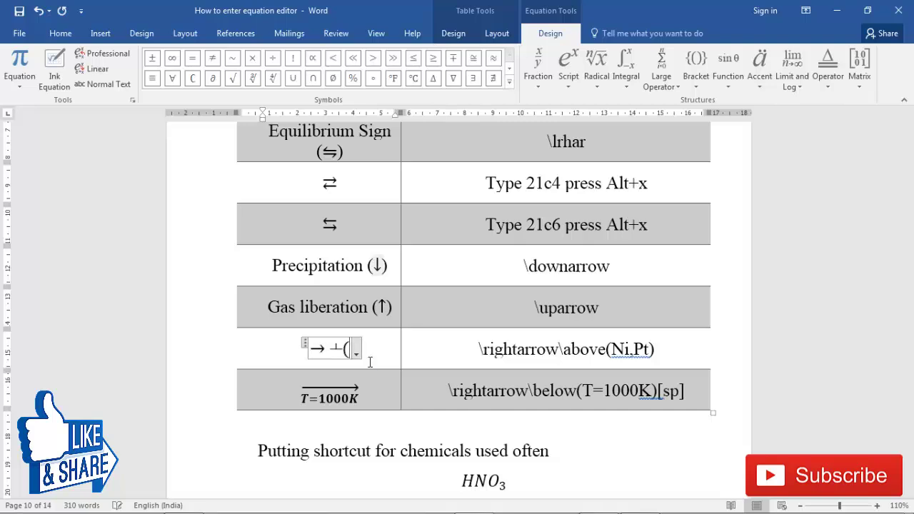
text(above this)
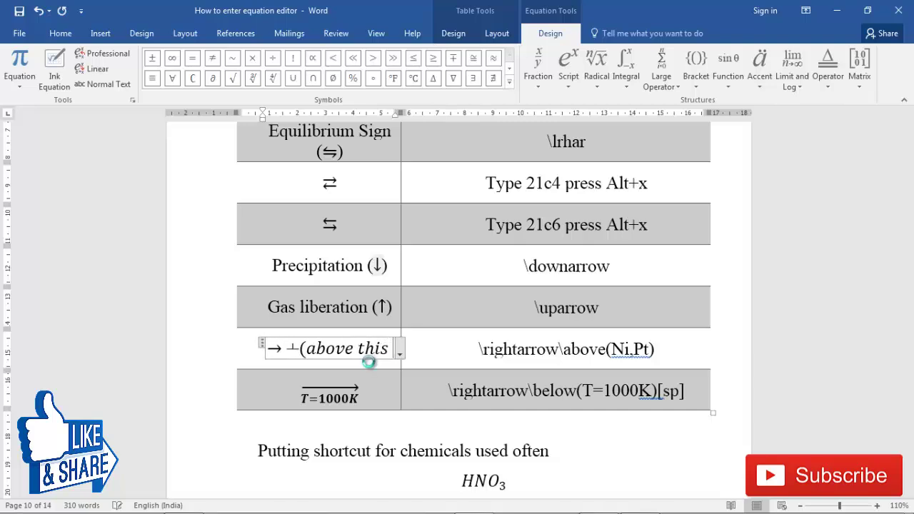
text( arrow))
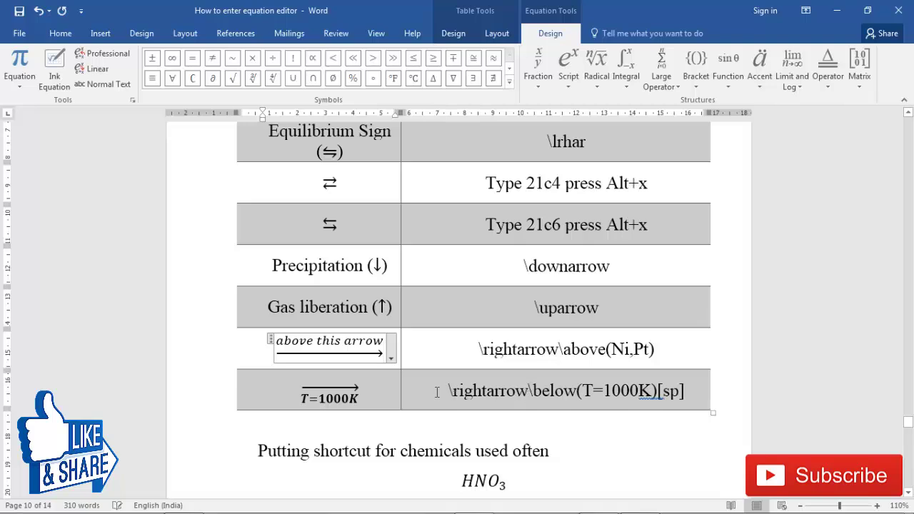
drag(533, 391, 576, 392)
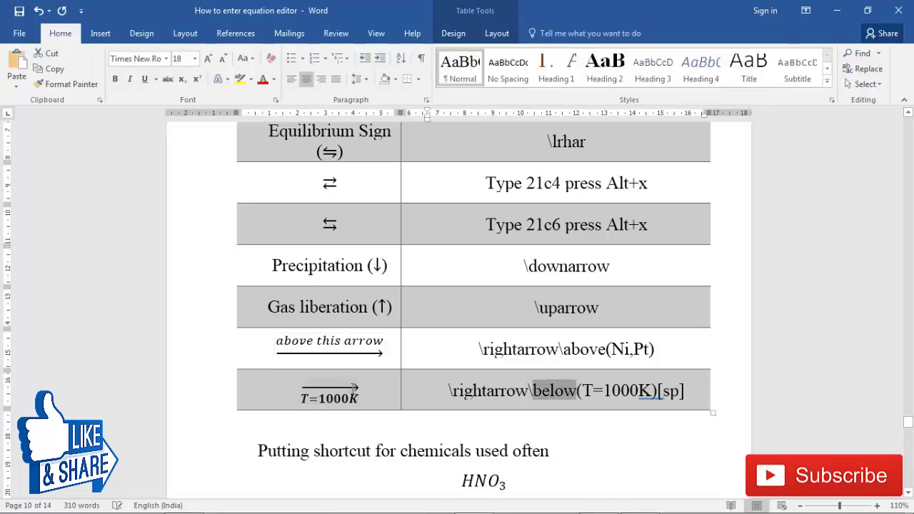
- Below T=1000K, build ->\above(Ni)\below(T=1000\degree C): Ni above the arrow, T=1000°C below
click(368, 391)
scroll(417, 390, down, 1)
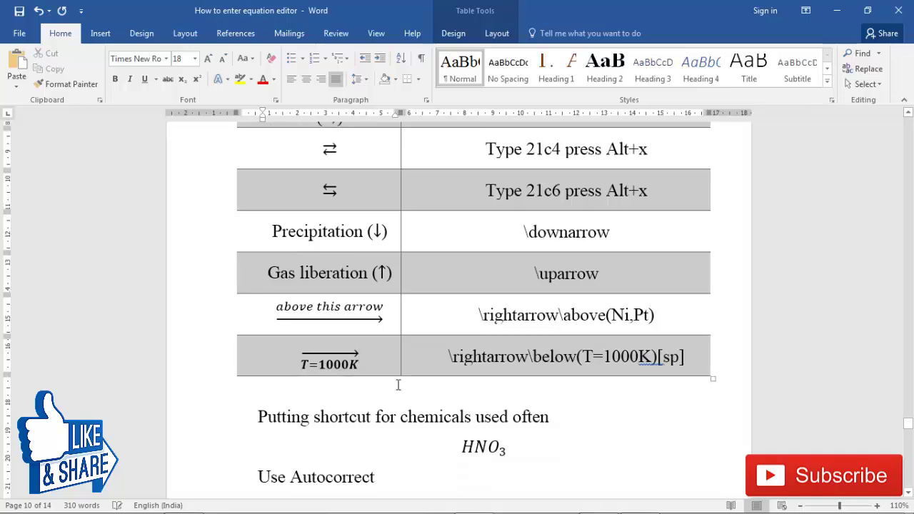
key(Return)
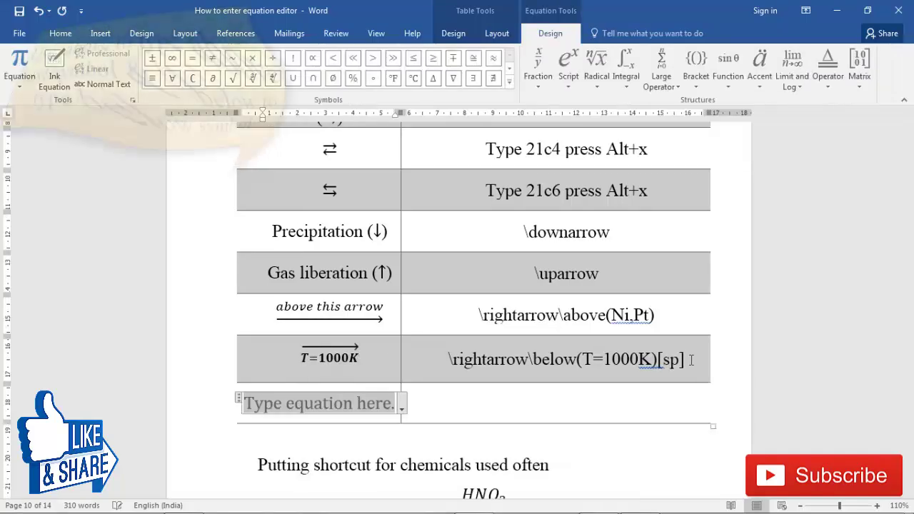
text(->)
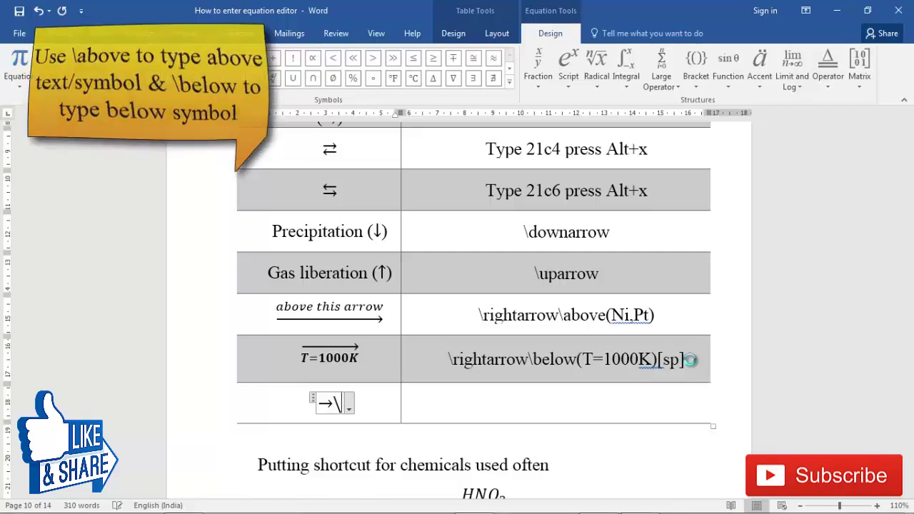
text(\above)
text(()
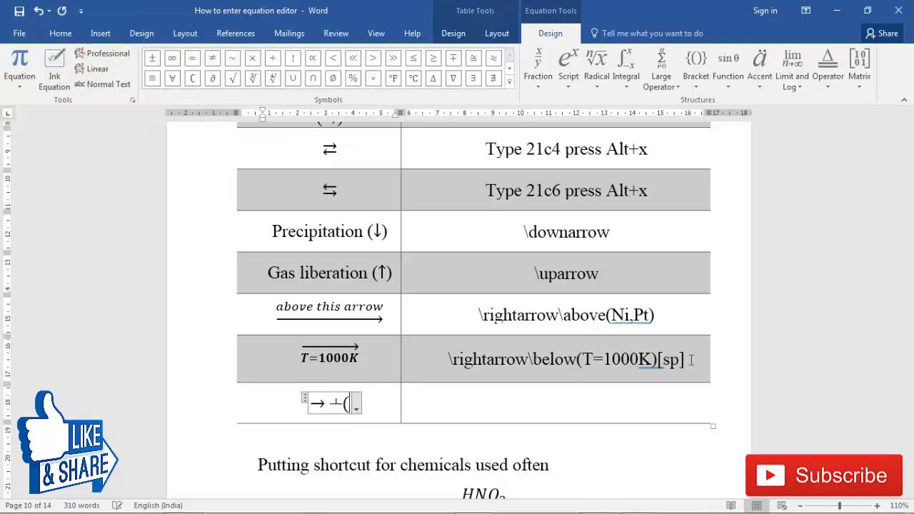
text(Ni))
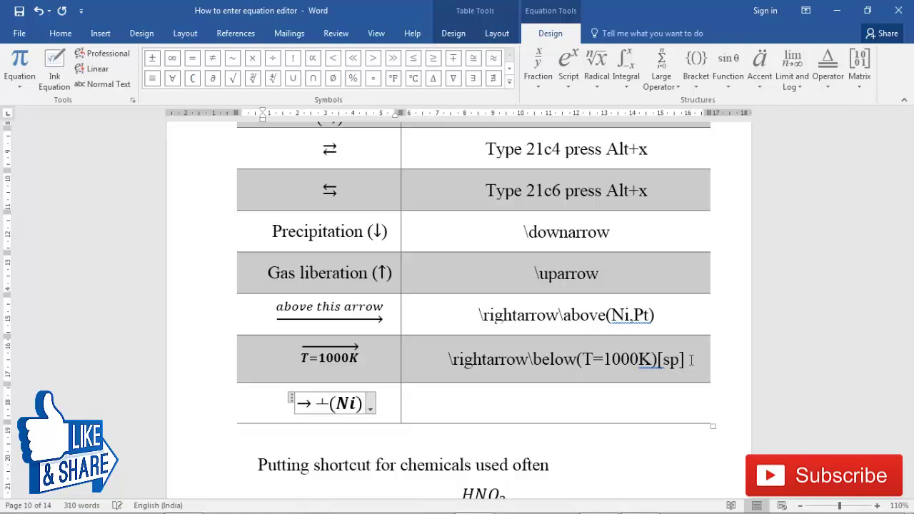
key(space)
text(\)
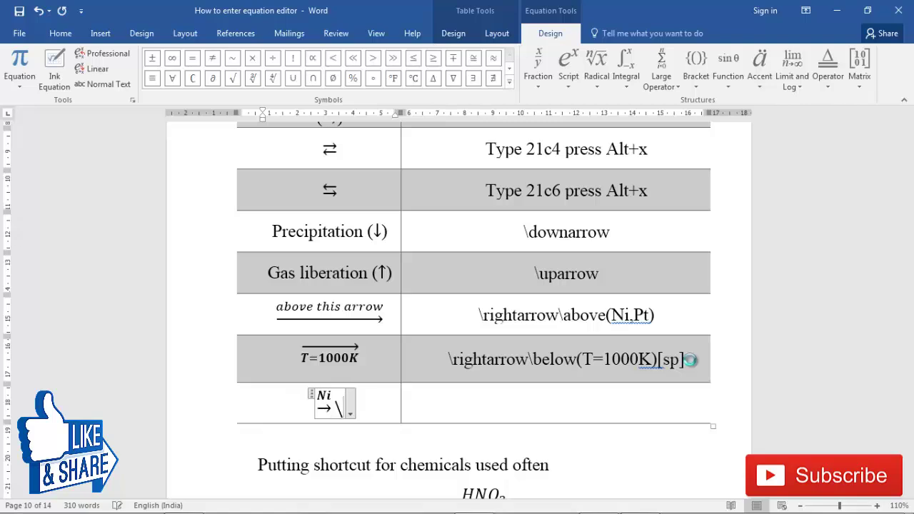
text(below)
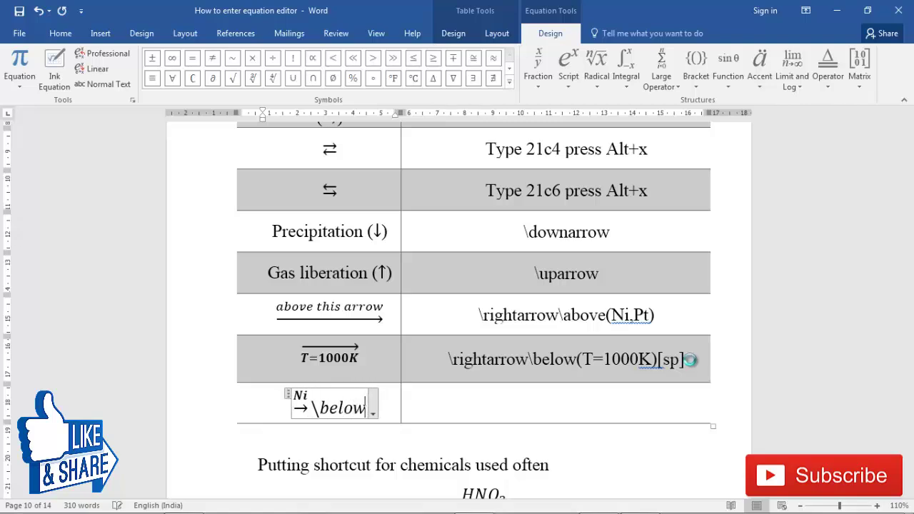
text(()
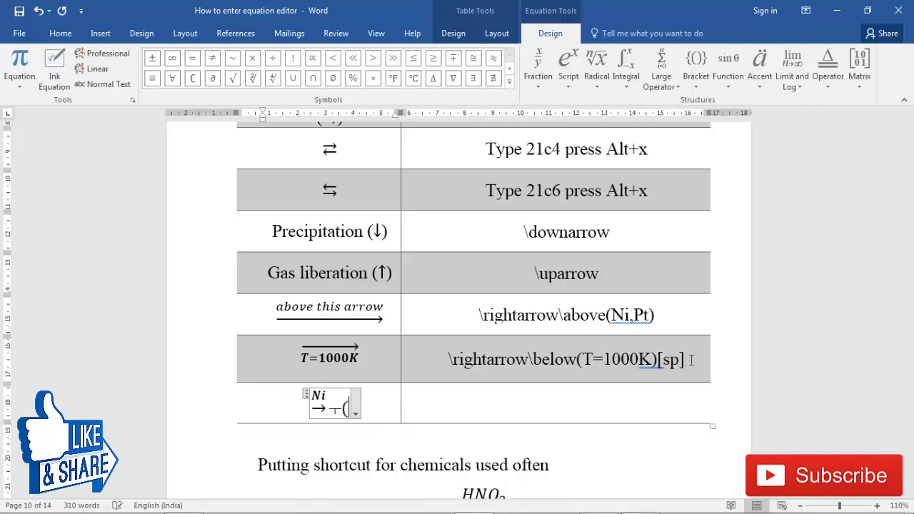
text(T=100)
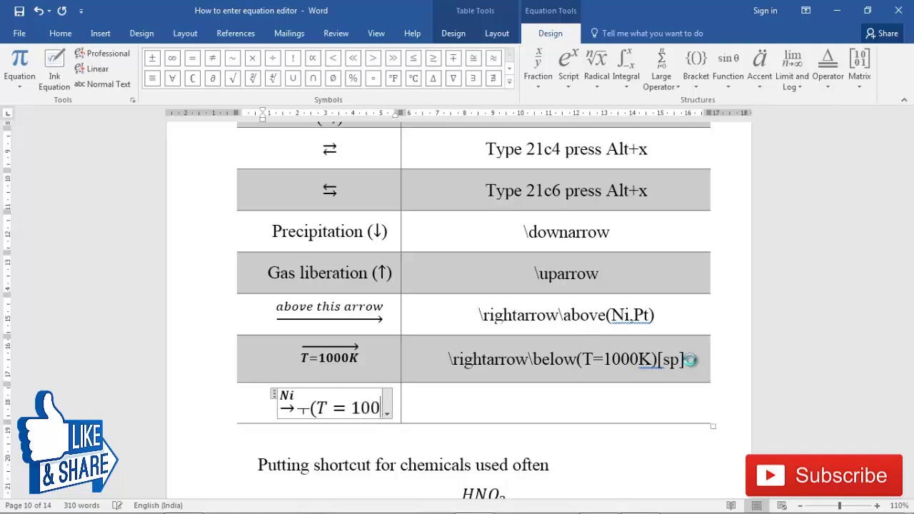
text(0\)
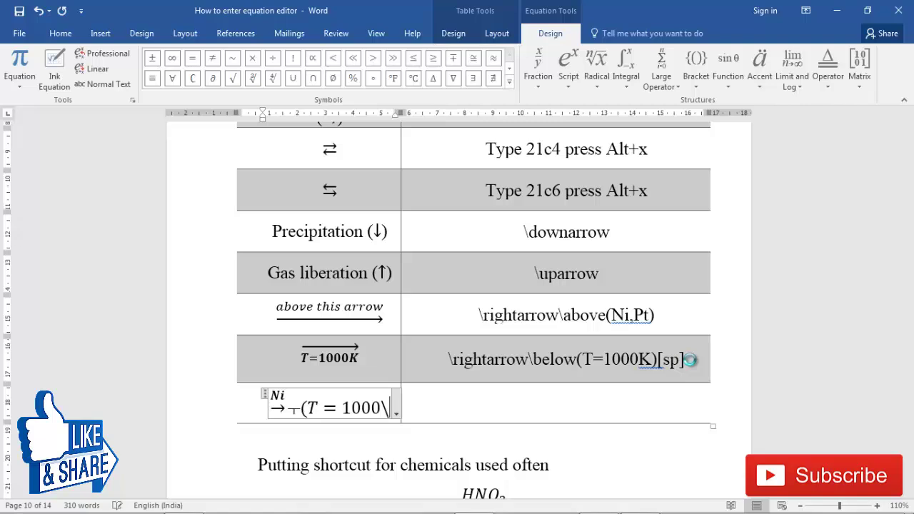
text(degree )
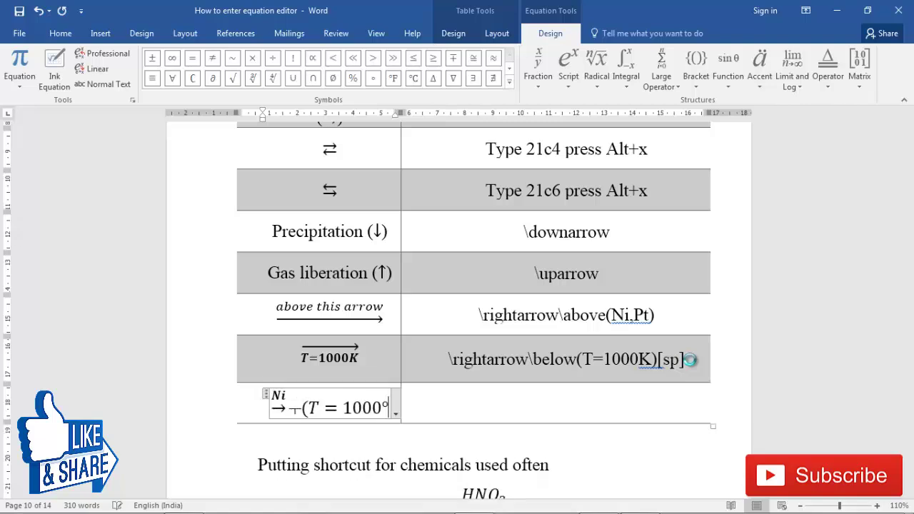
text(C))
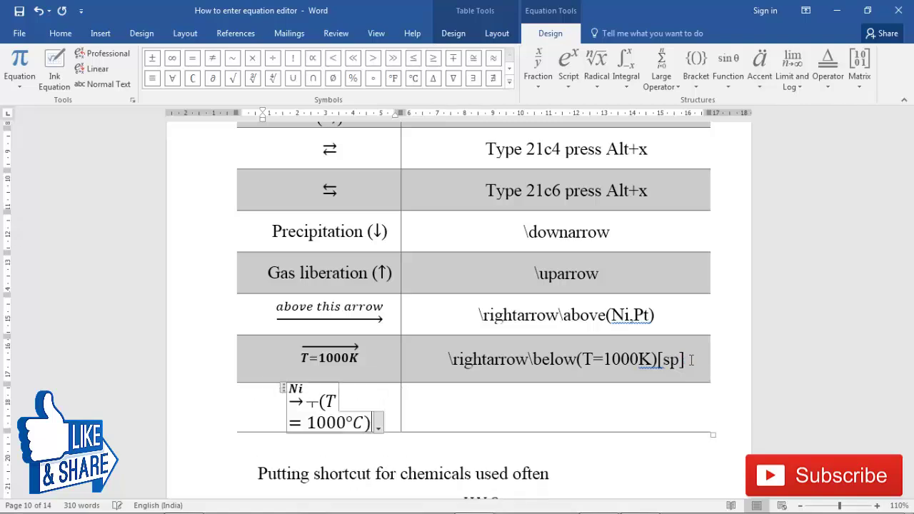
key(space)
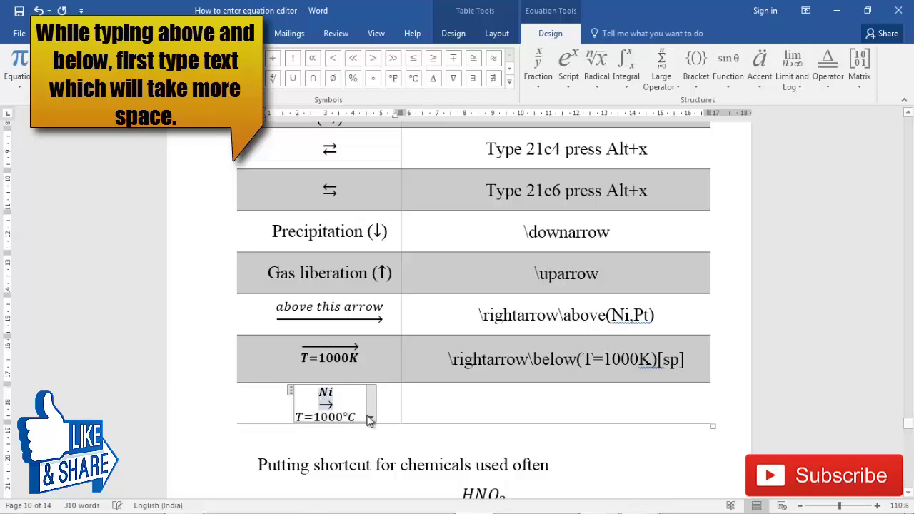
triple_click(326, 404)
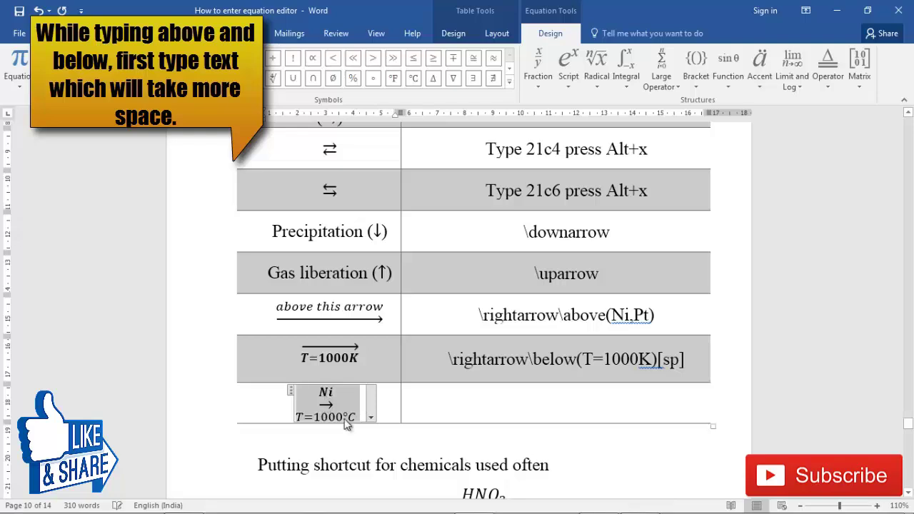
click(373, 406)
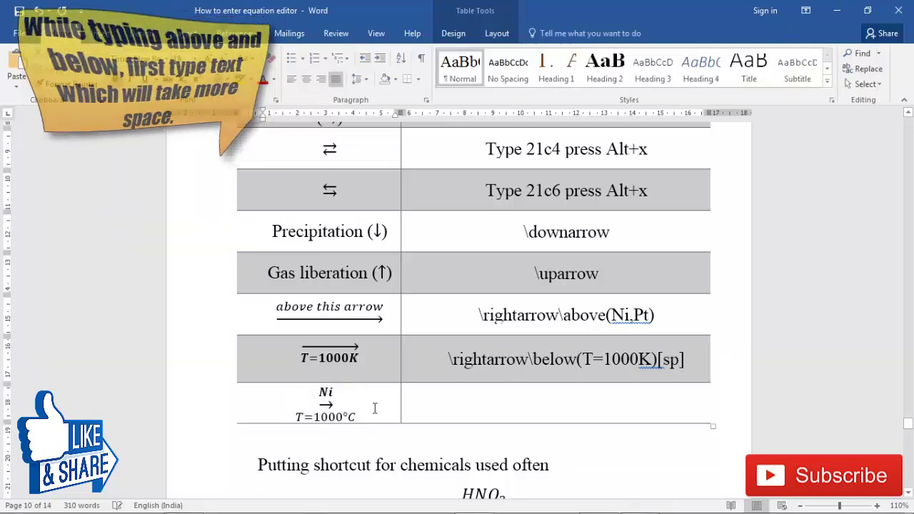
- On a new line, build ->\below(T = 1000K) then \above(Ni) into a stacked arrow equation
key(Return)
key(alt+equal)
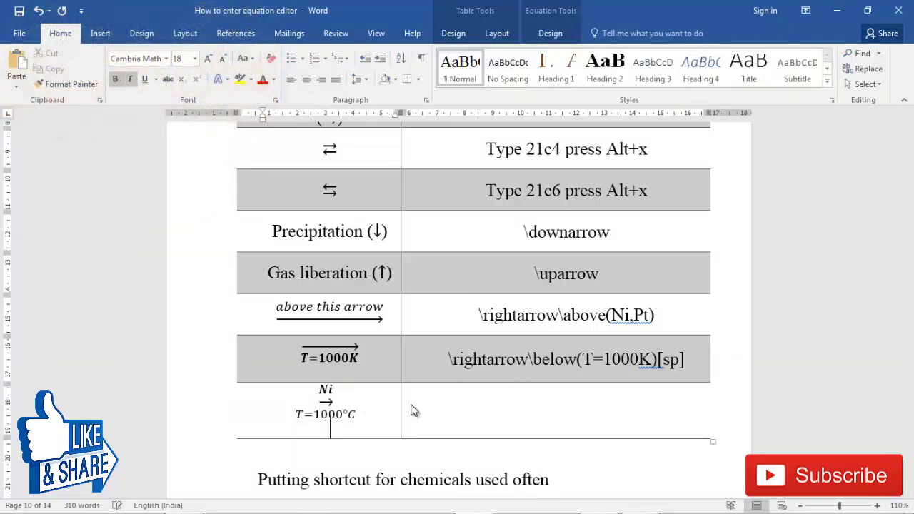
text(->)
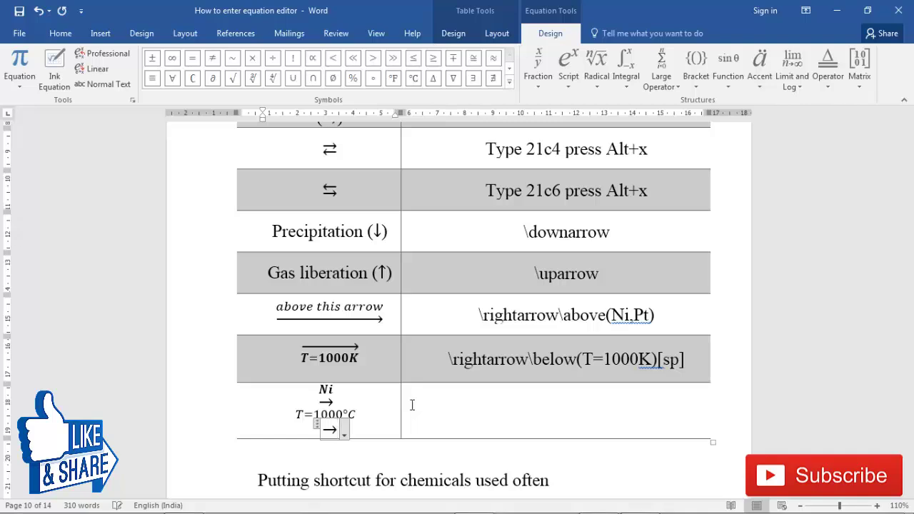
text(\below()
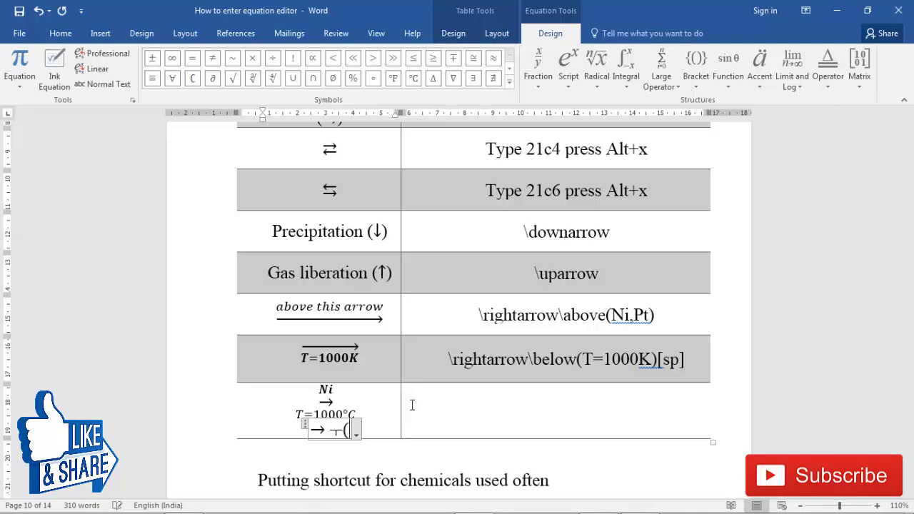
text(T = 100)
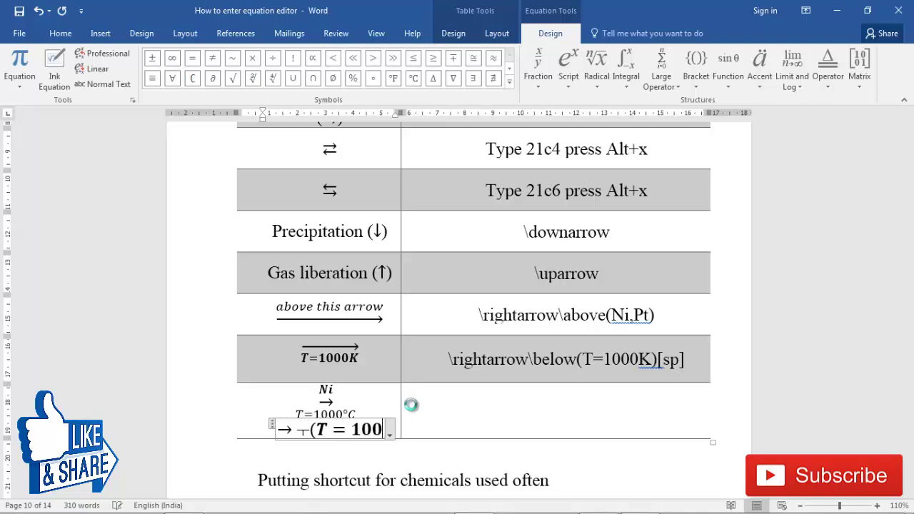
text(0K))
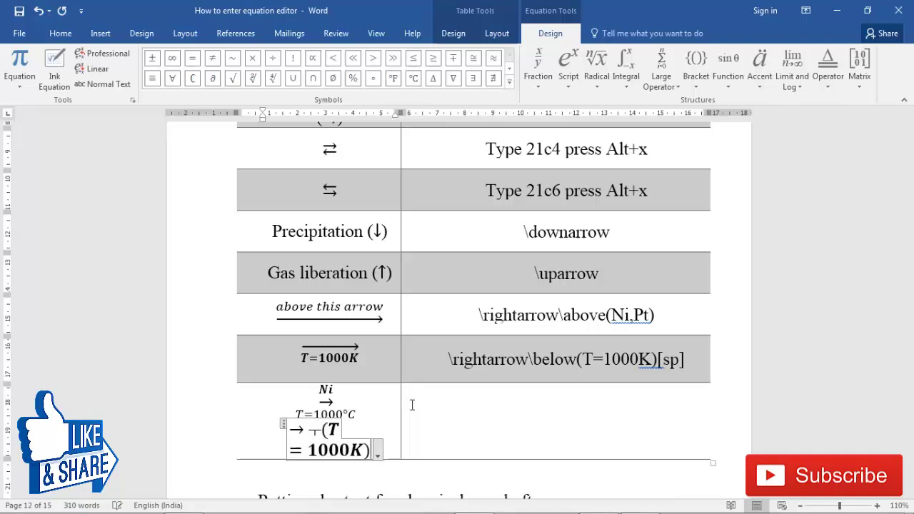
key(space)
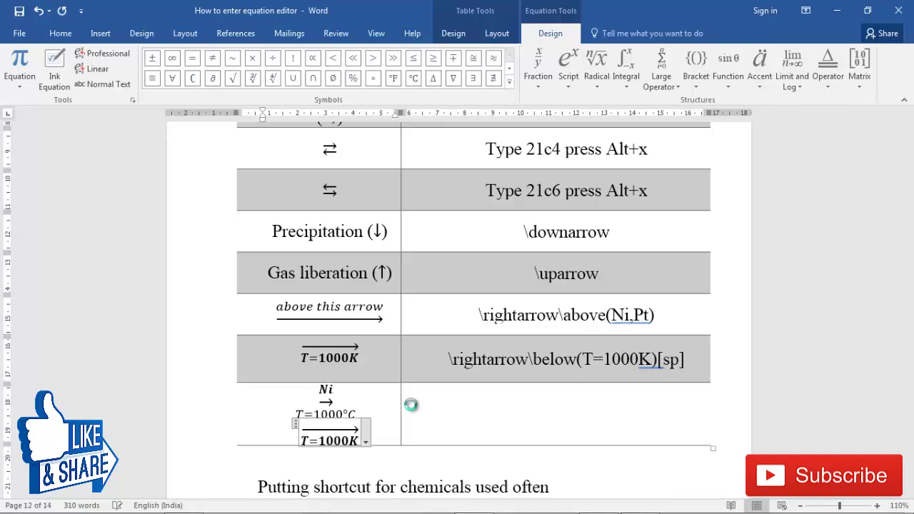
text(\above)
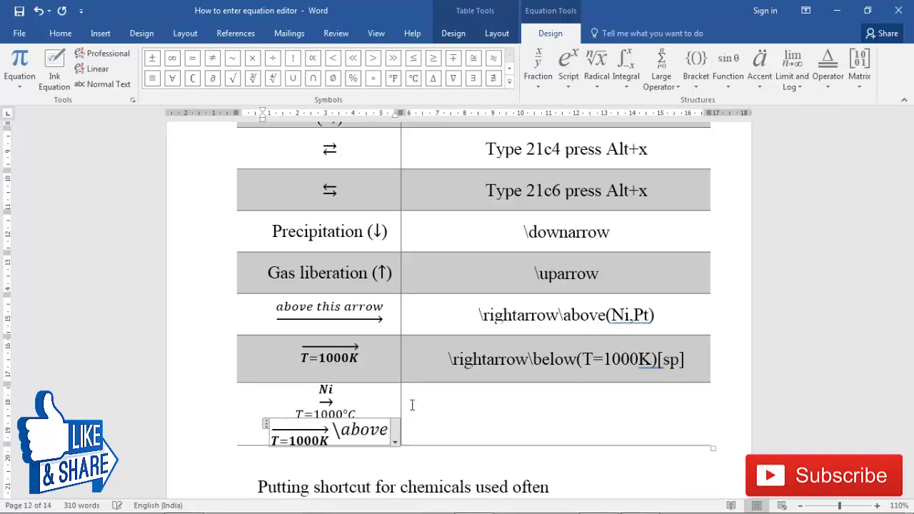
text((Ni))
key(space)
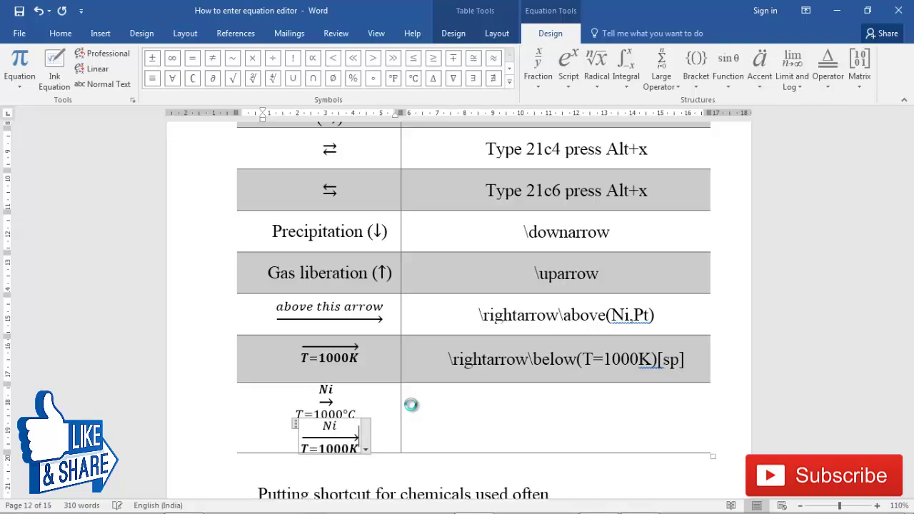
click(464, 407)
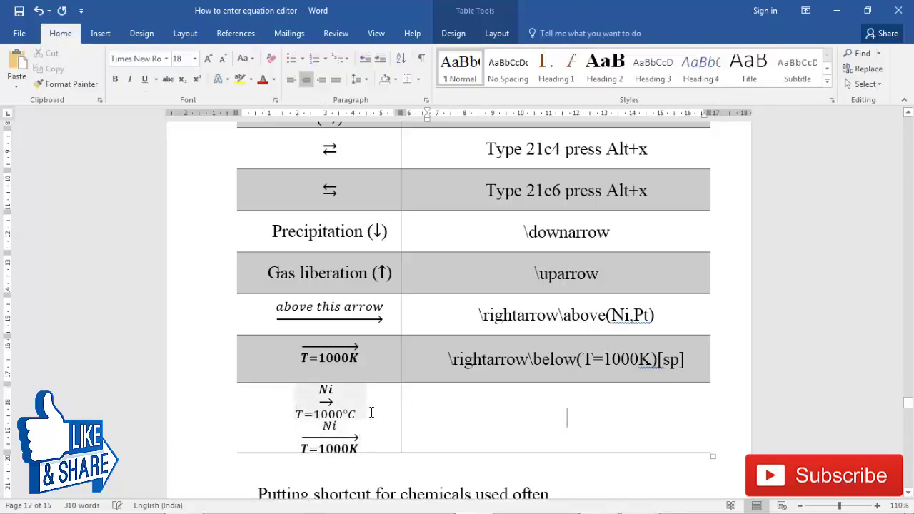
- Scroll past the table to the HNO3 equation and place the caret just after it
scroll(373, 424, down, 1)
click(333, 433)
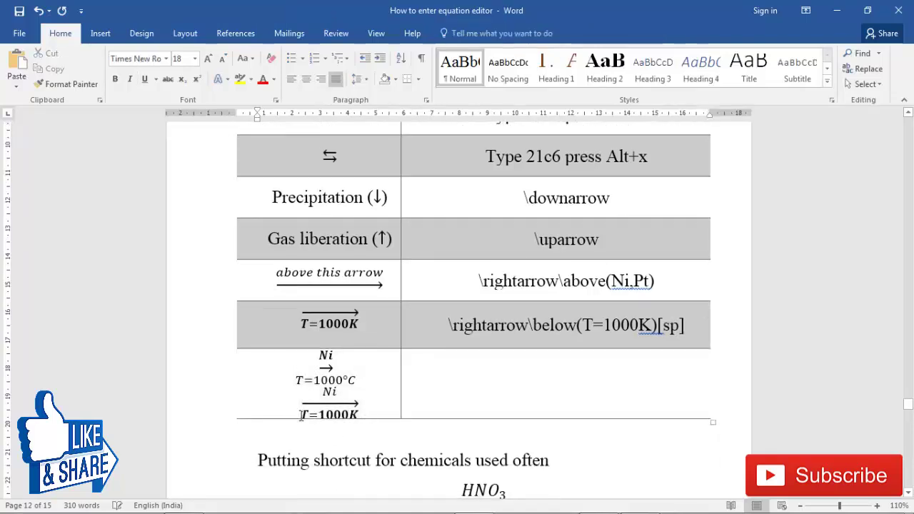
scroll(328, 384, down, 3)
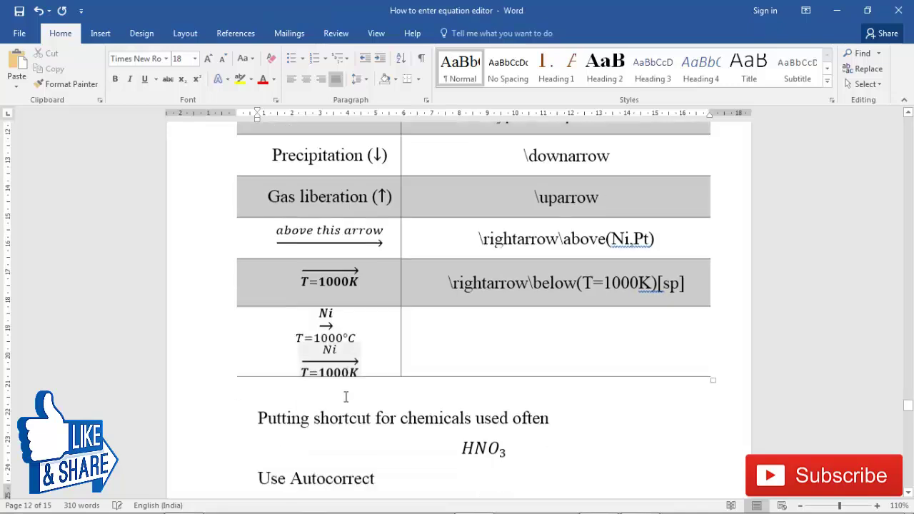
drag(258, 358, 480, 365)
click(459, 430)
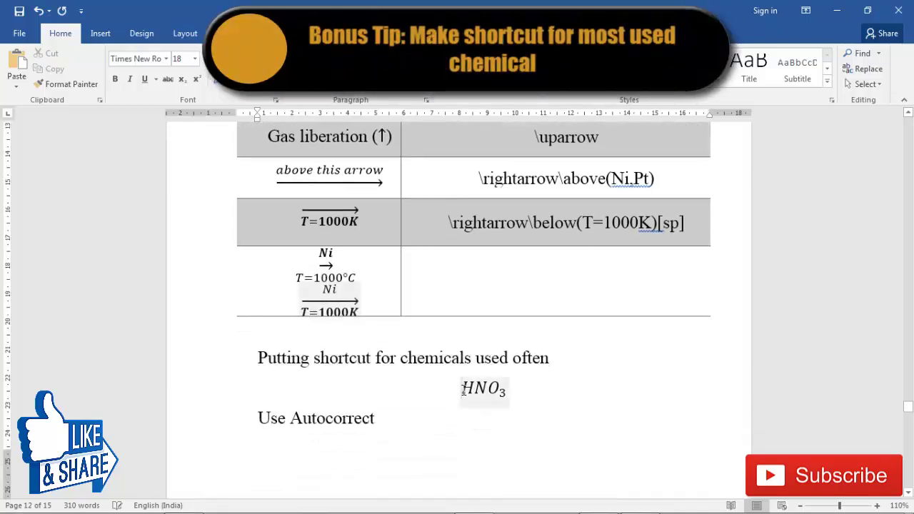
click(463, 389)
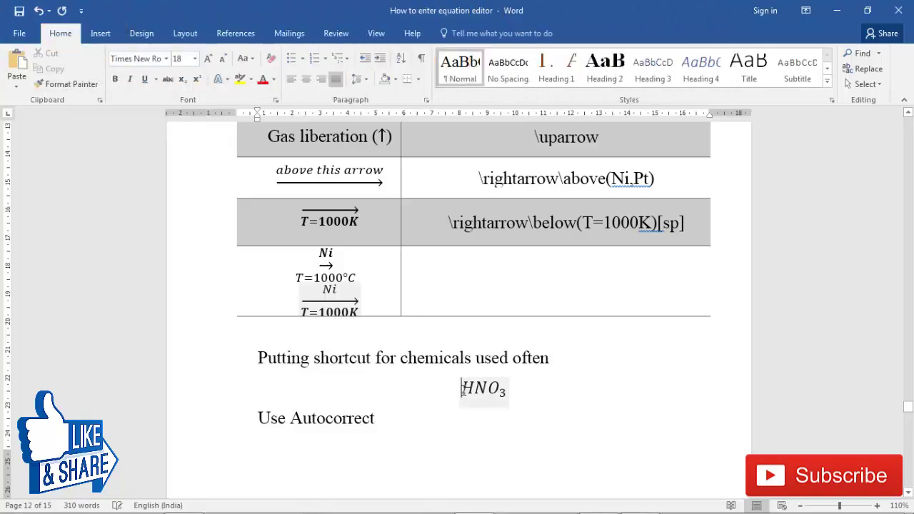
click(494, 435)
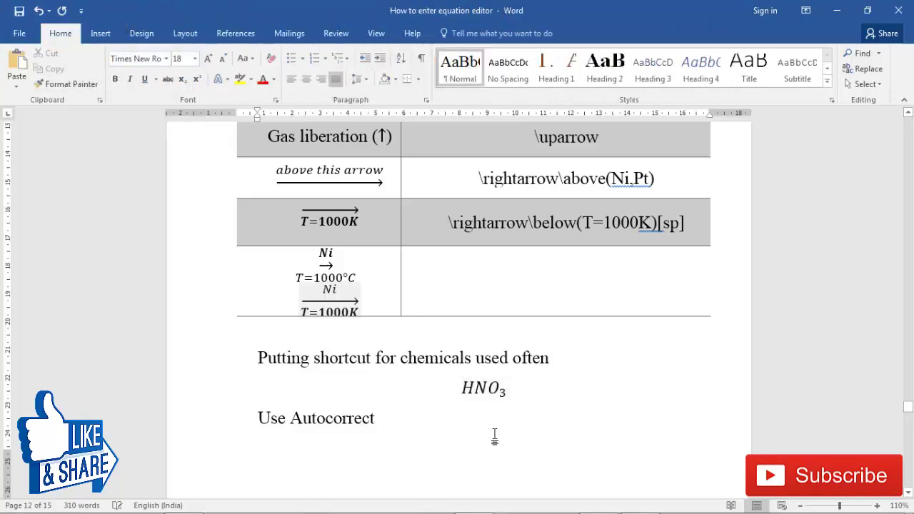
click(482, 387)
click(537, 386)
key(Right)
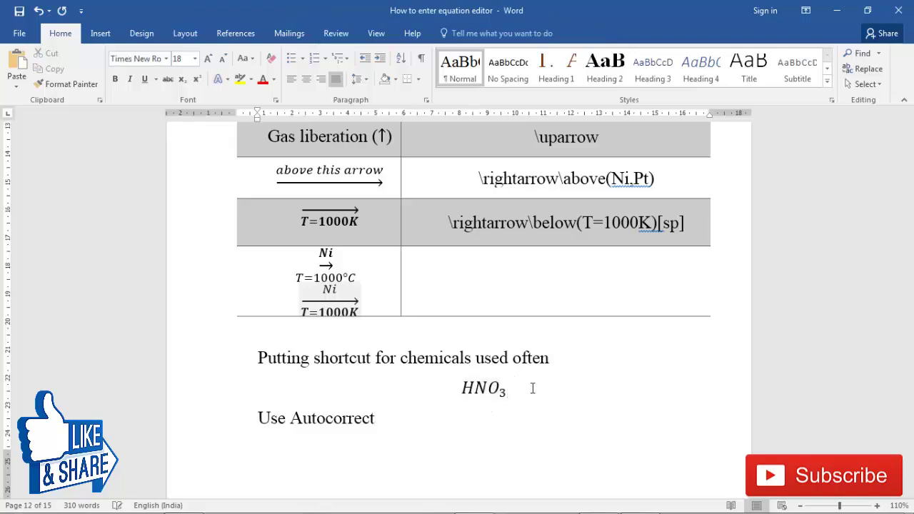
click(549, 397)
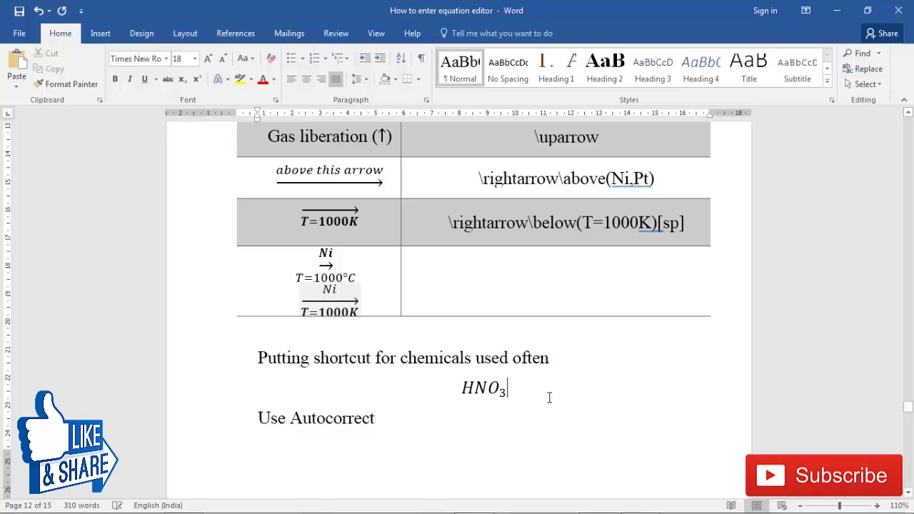
- Insert a second equation, HNO_3, right after the first HNO3 equation
click(470, 392)
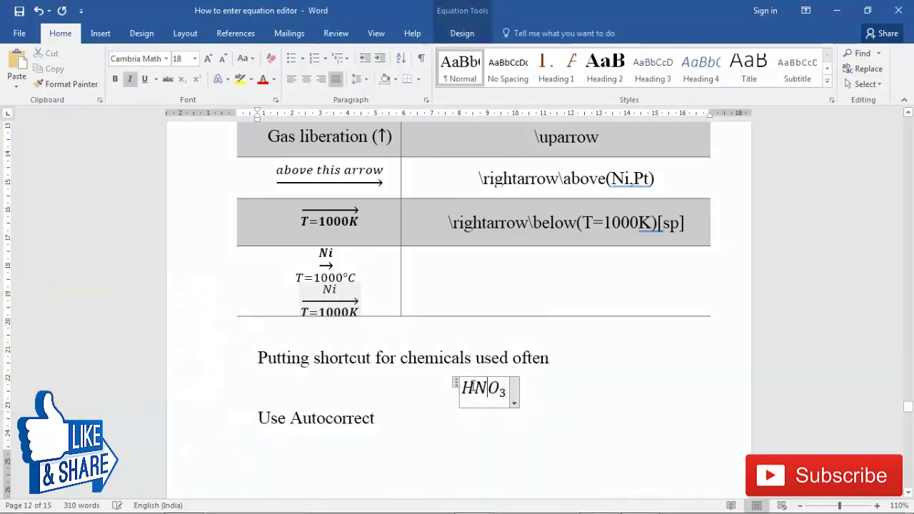
key(Right)
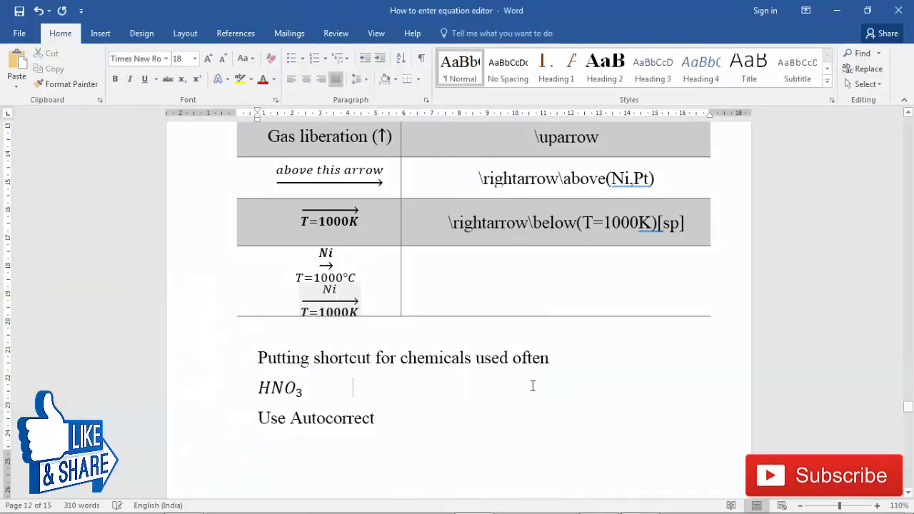
key(alt+equal)
text(H)
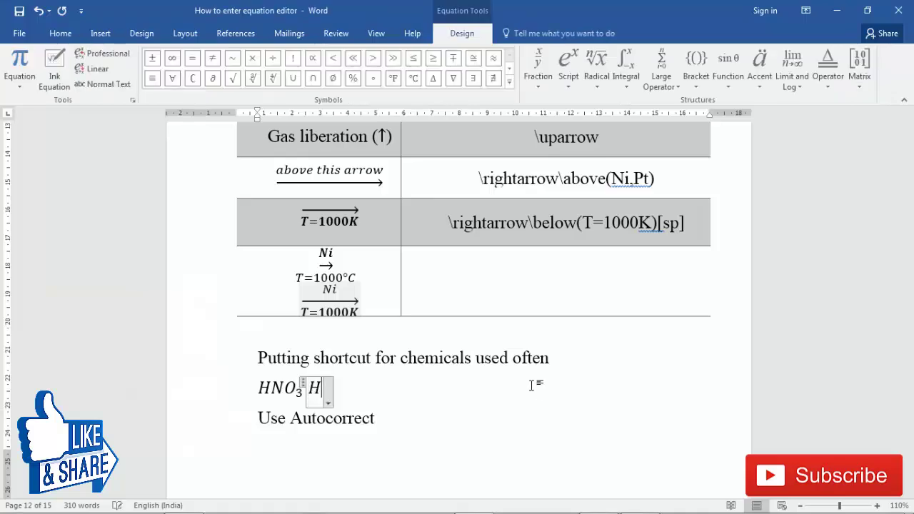
text(NO_3)
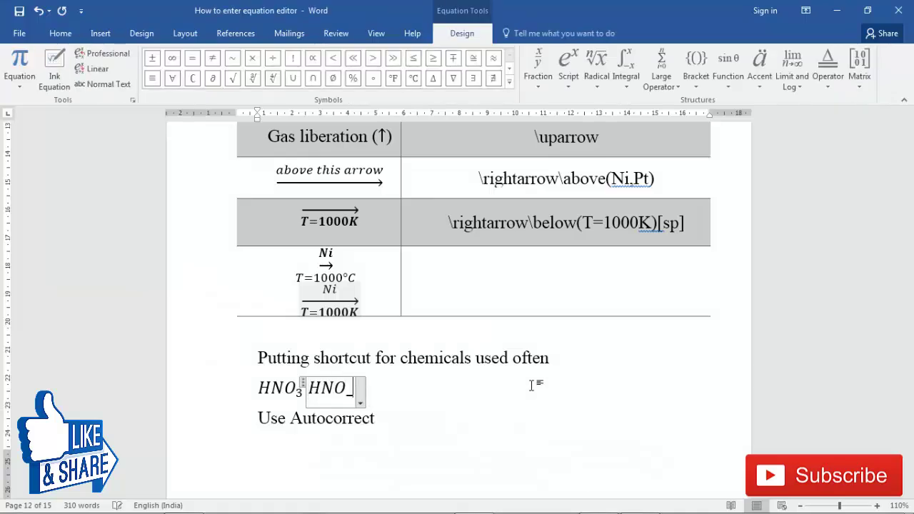
click(531, 386)
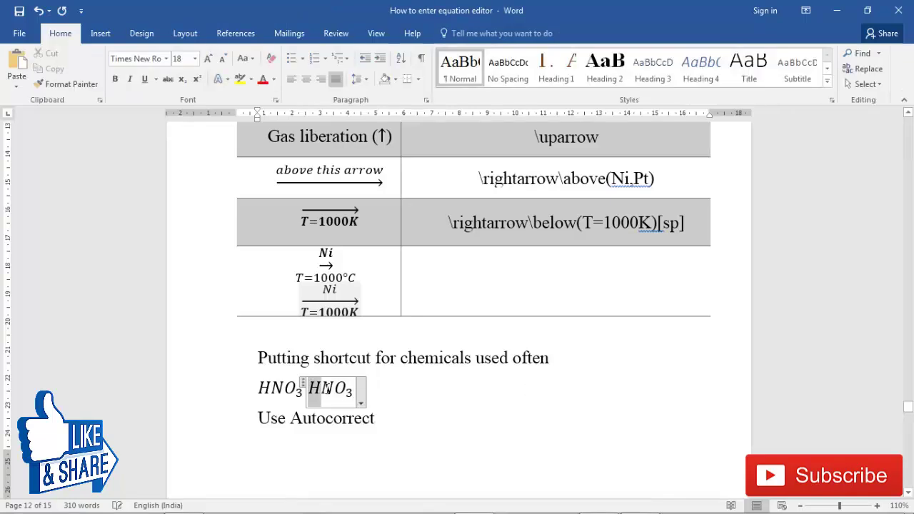
- Select the second HNO3 equation and open Word Options from the File backstage
click(302, 383)
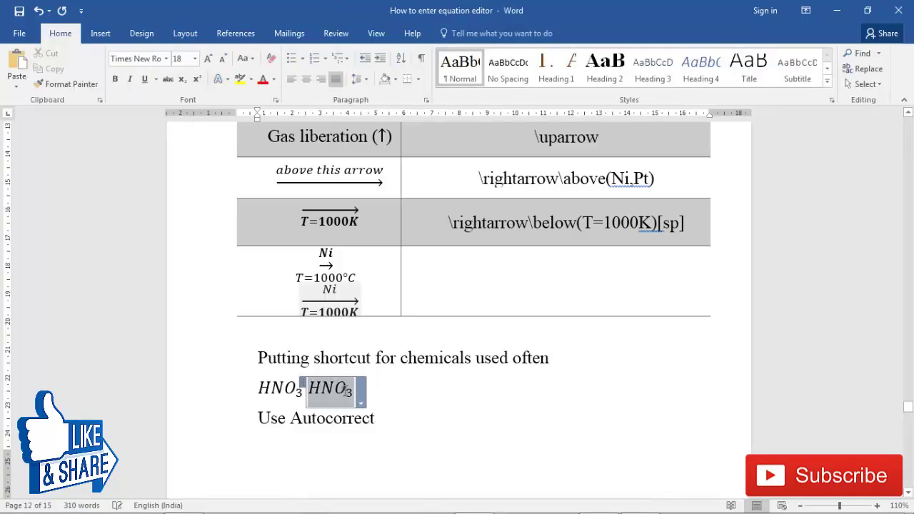
click(390, 396)
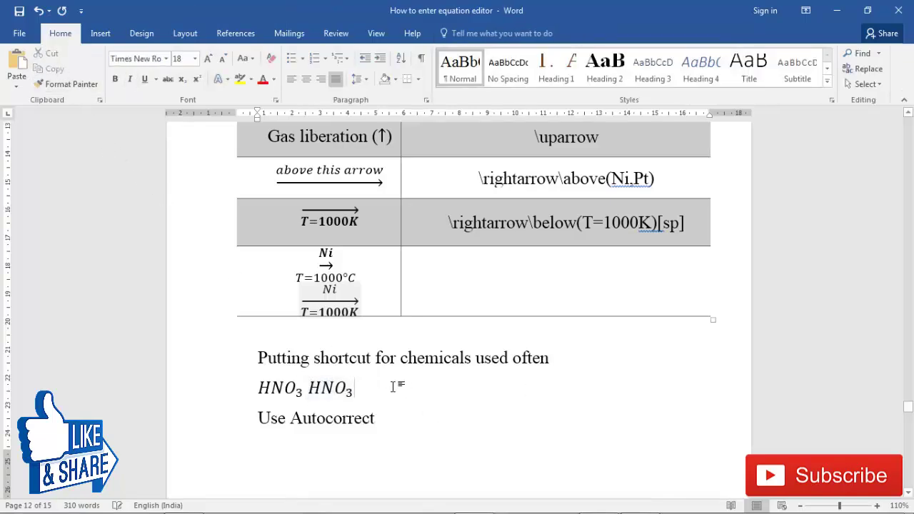
drag(371, 390, 319, 391)
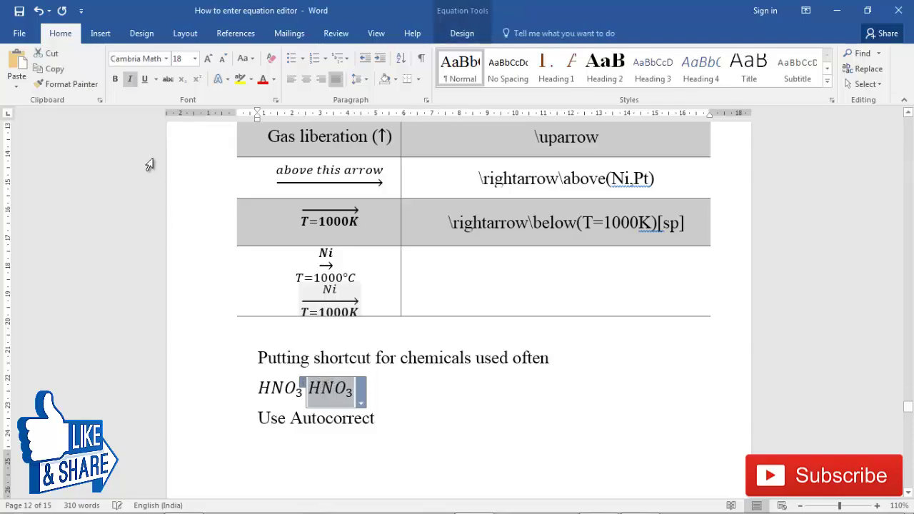
click(19, 33)
click(32, 385)
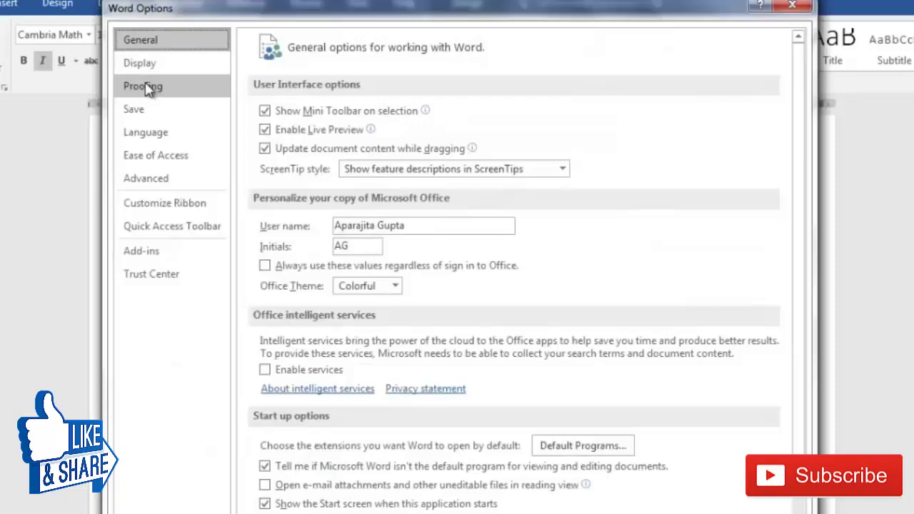
- In Proofing's AutoCorrect options, choose Formatted text and enter hno3 as the Replace shortcut
click(147, 87)
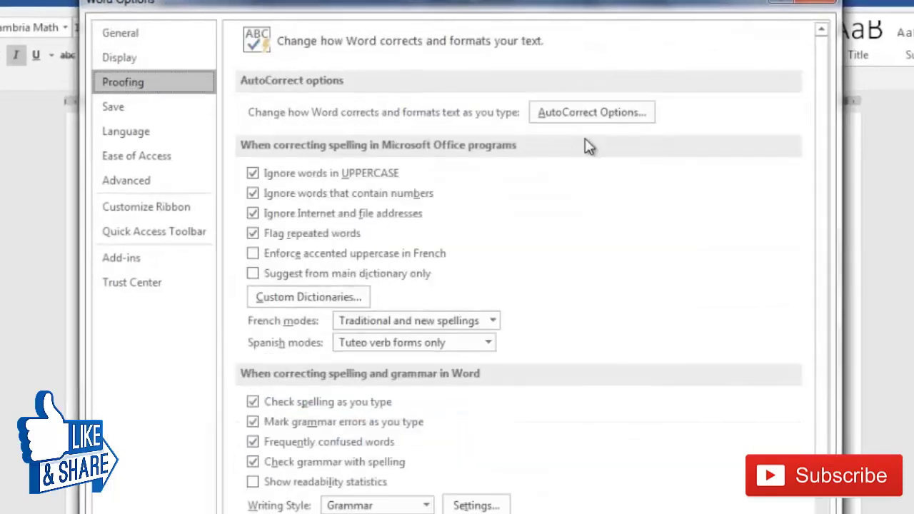
click(570, 120)
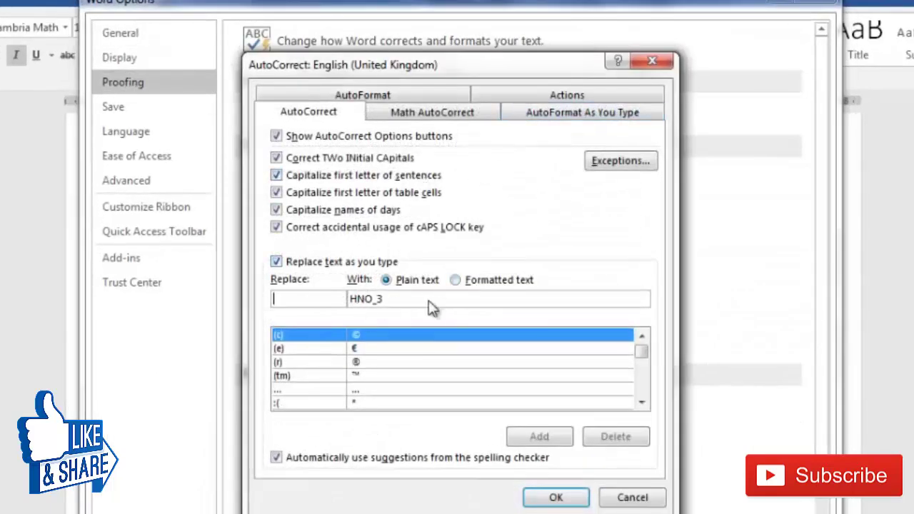
click(455, 280)
click(318, 300)
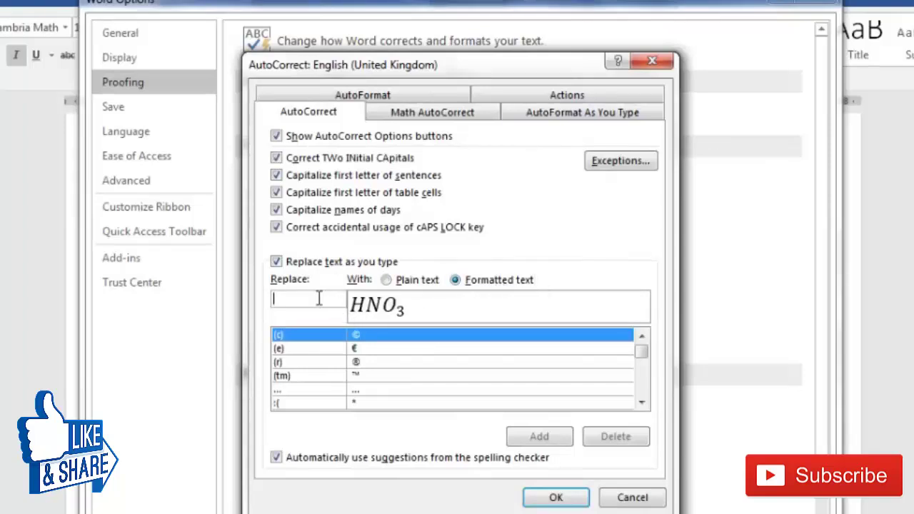
text(hn)
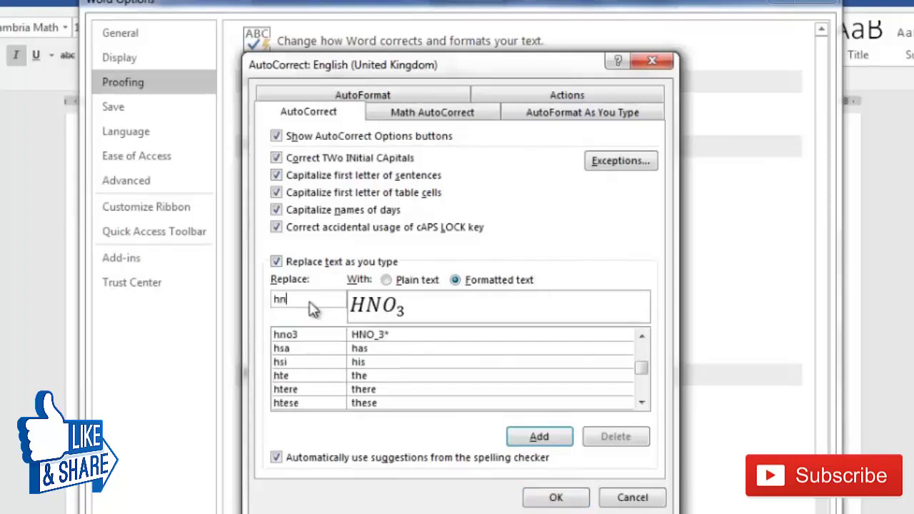
text(o3)
key(BackSpace)
key(BackSpace)
key(BackSpace)
key(BackSpace)
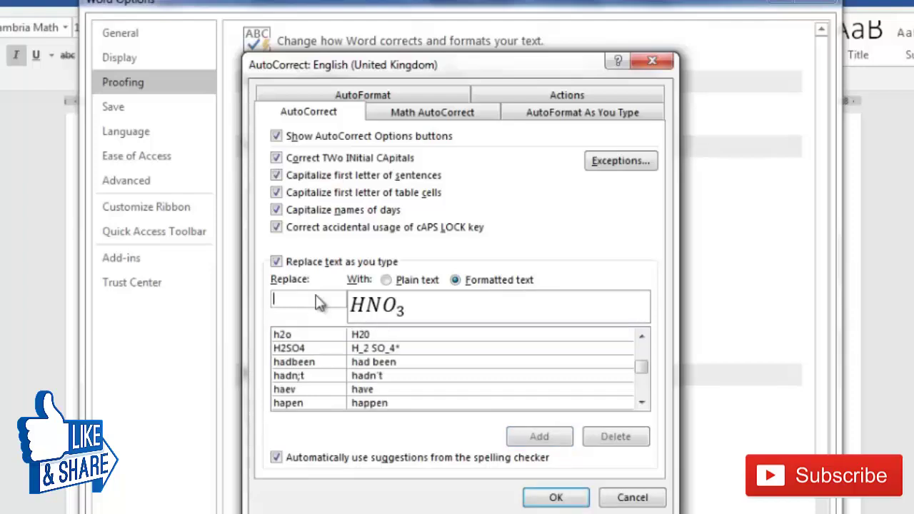
text(HNHO)
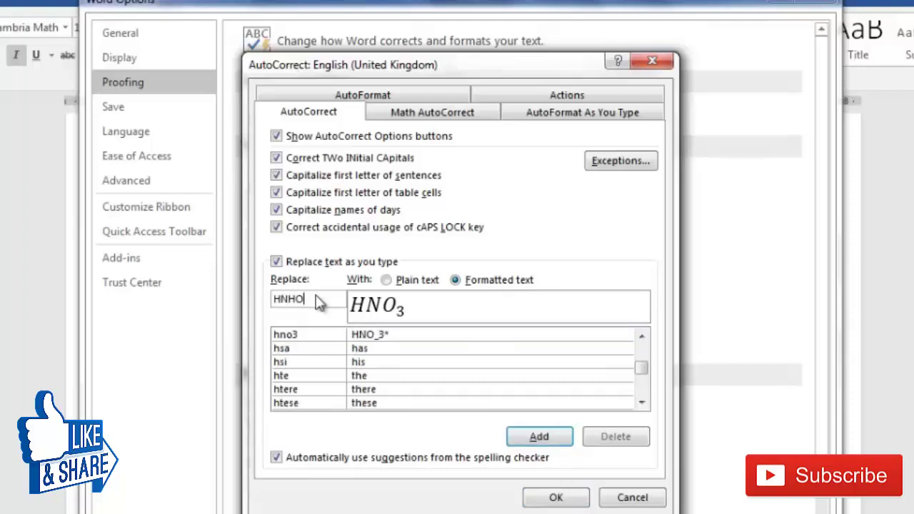
text(3)
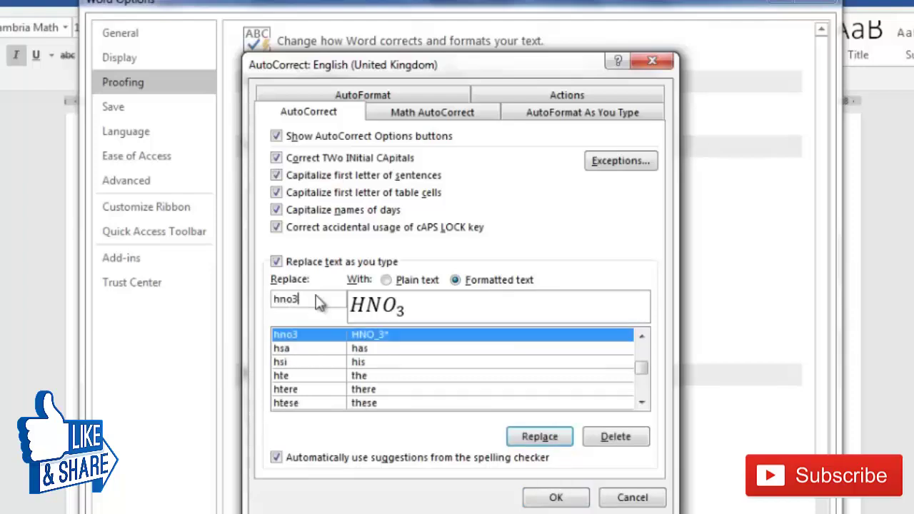
key(BackSpace)
key(BackSpace)
key(BackSpace)
key(BackSpace)
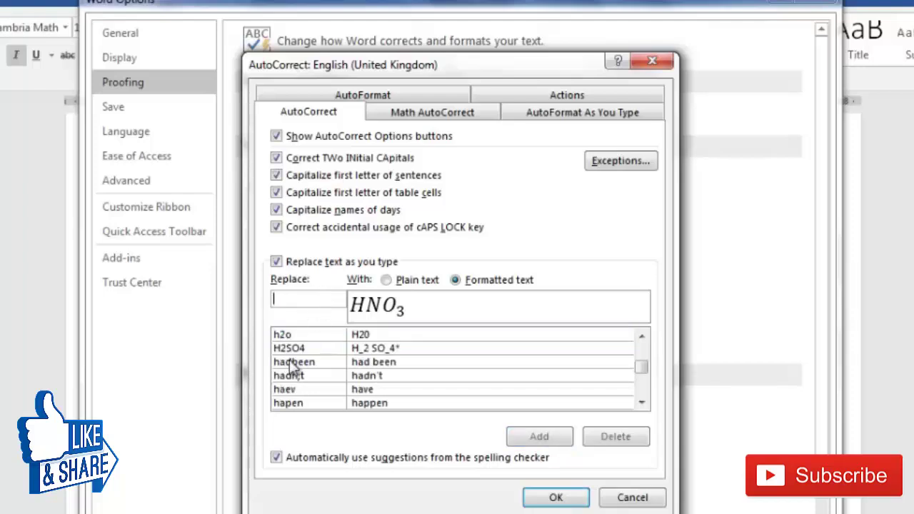
text(hno3)
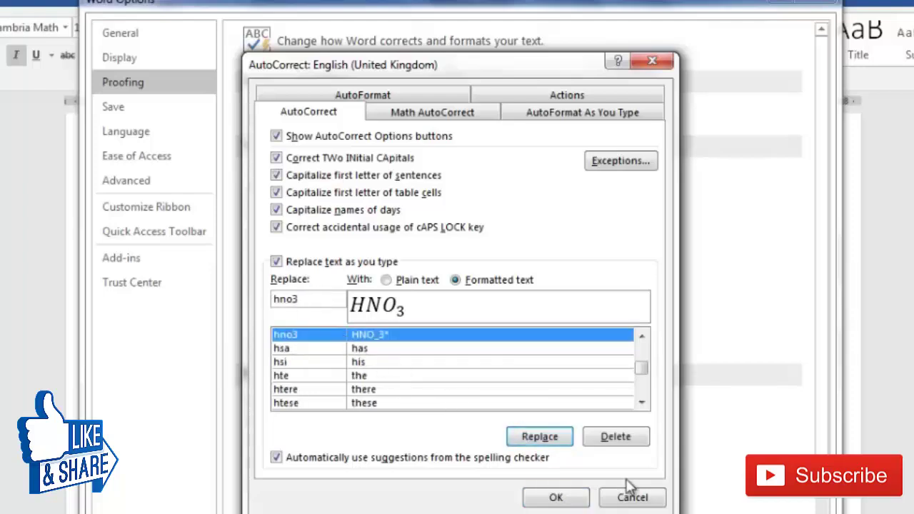
- Overwrite the hno3 entry, close both dialogs, and type hno3 after the second HNO3
click(548, 435)
click(432, 356)
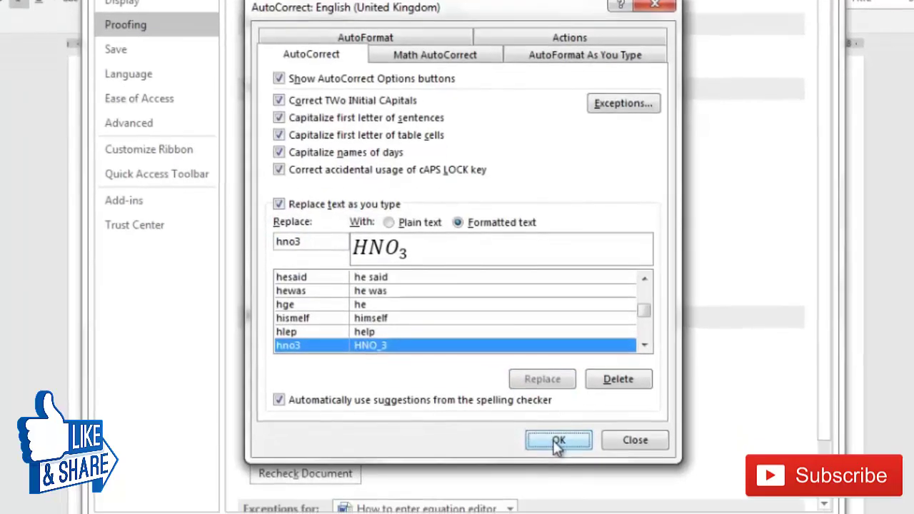
click(555, 497)
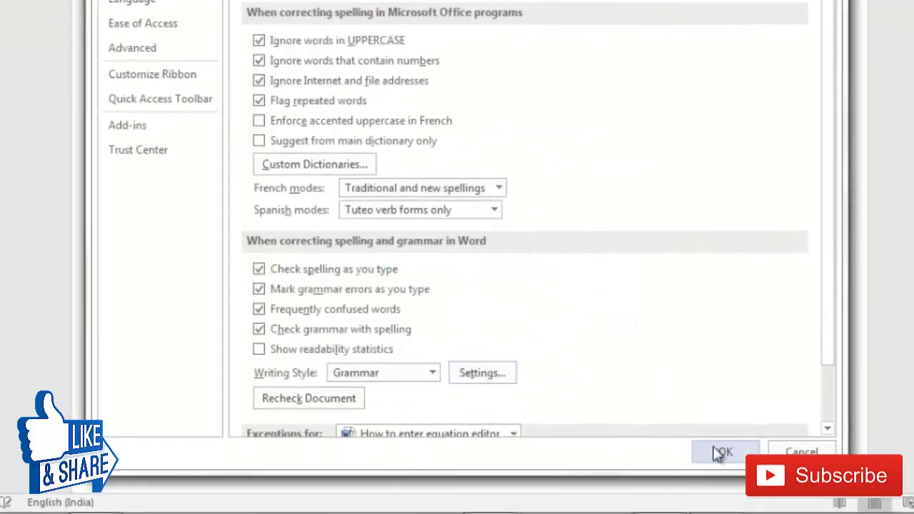
click(725, 460)
click(388, 347)
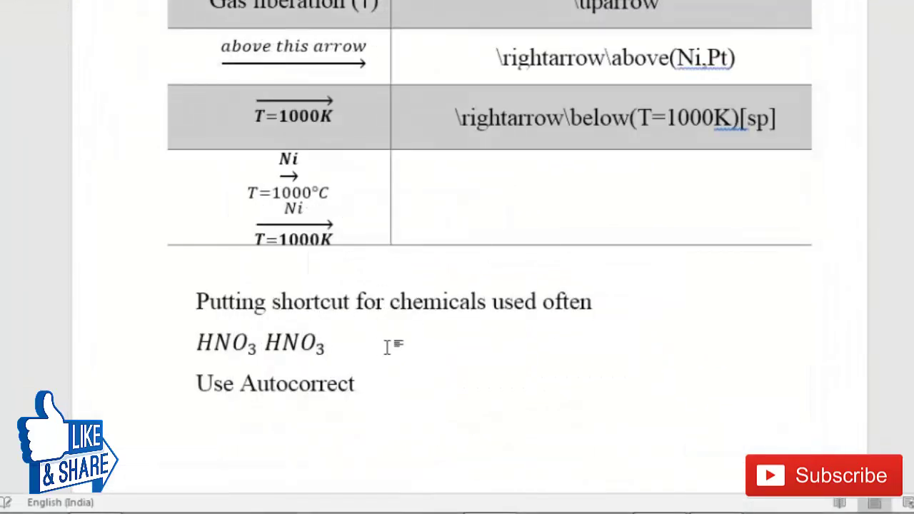
text(hno3)
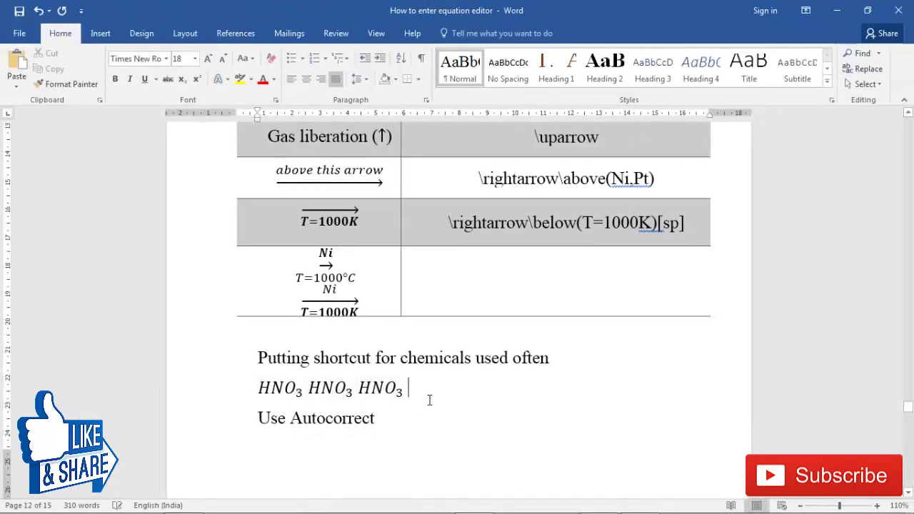
- Scroll to the Matrix page and start a new equation after the [\matrix(1&2@3&4)] example
scroll(429, 399, down, 8)
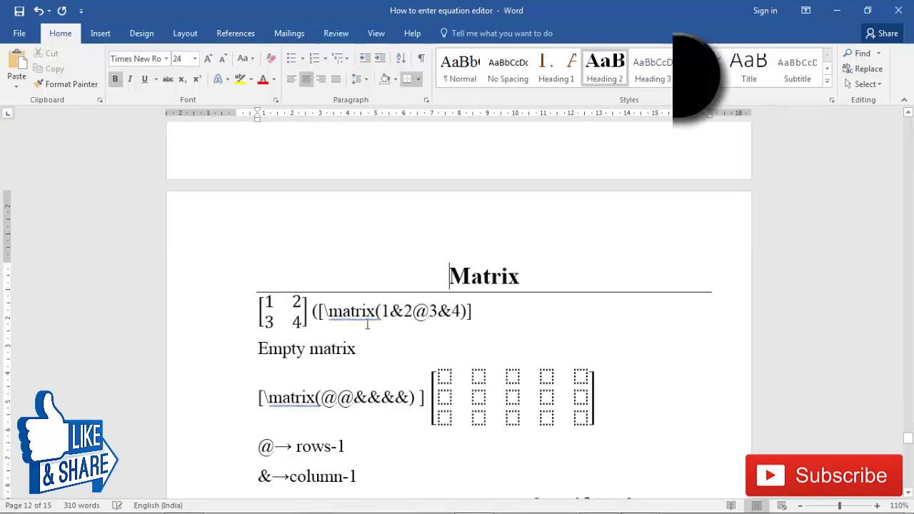
click(493, 309)
scroll(469, 328, down, 1)
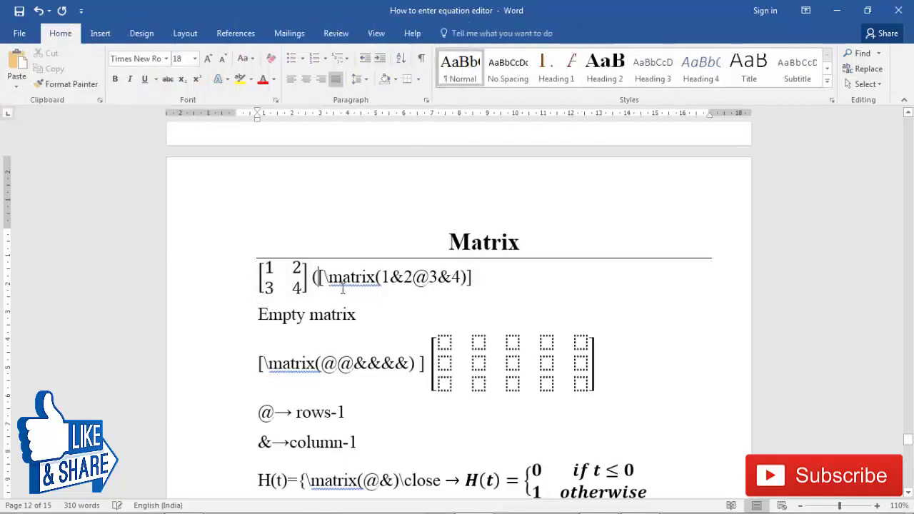
drag(314, 278, 430, 278)
click(403, 308)
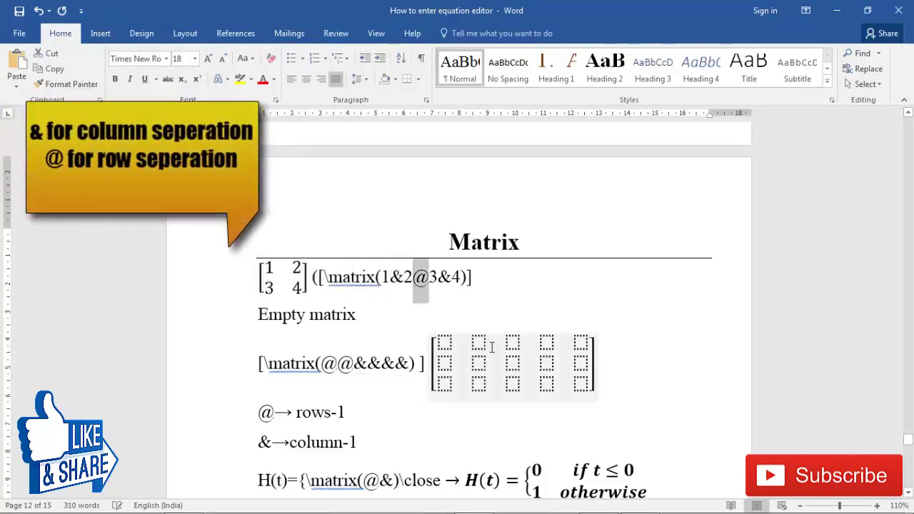
click(500, 284)
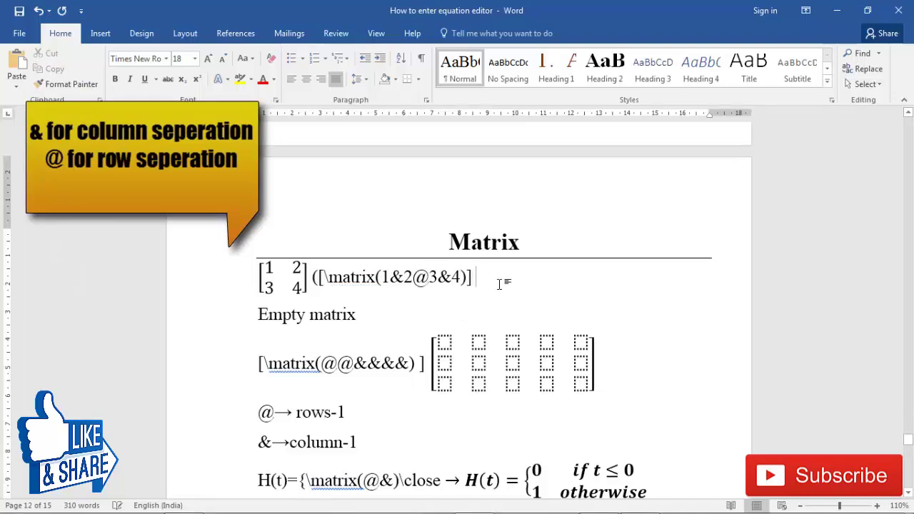
key(alt+equal)
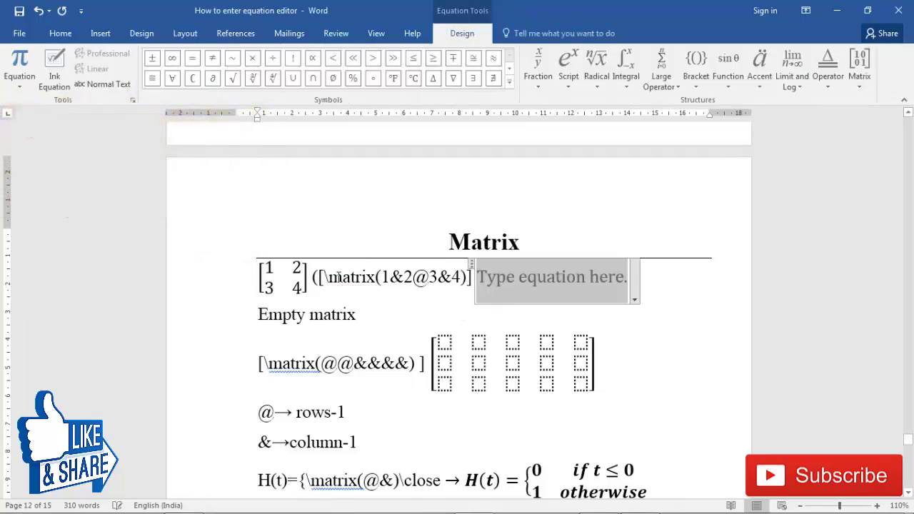
drag(325, 277, 463, 281)
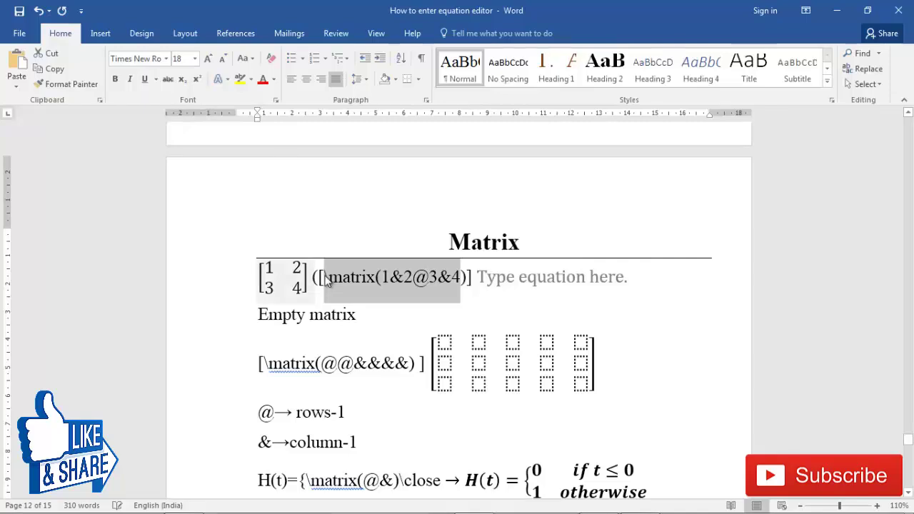
click(607, 275)
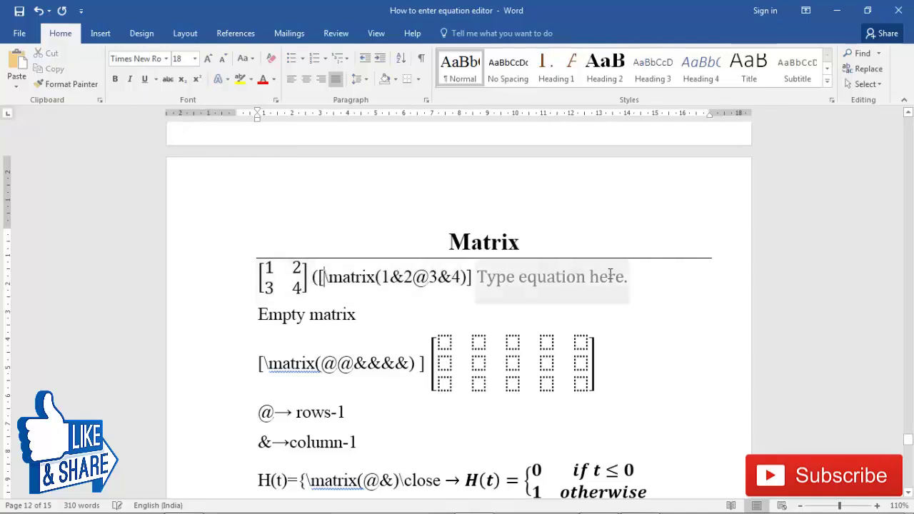
text([\)
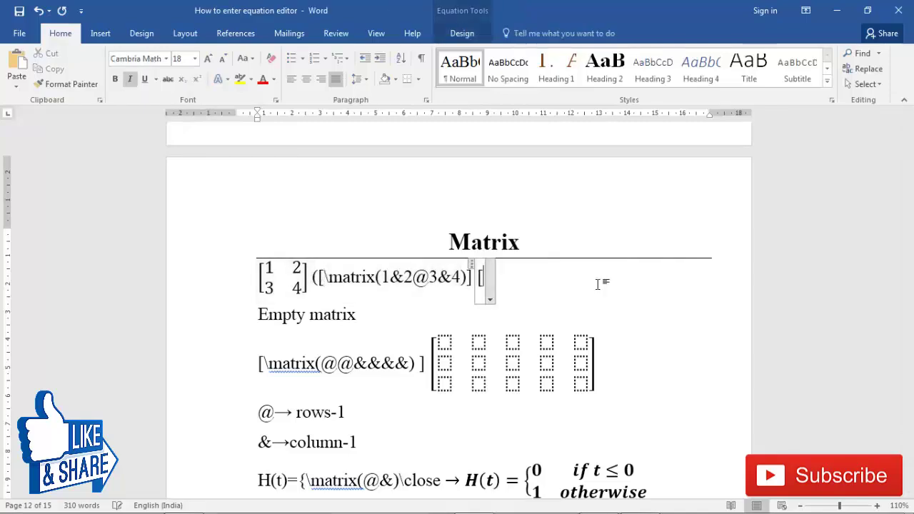
text(matrix)
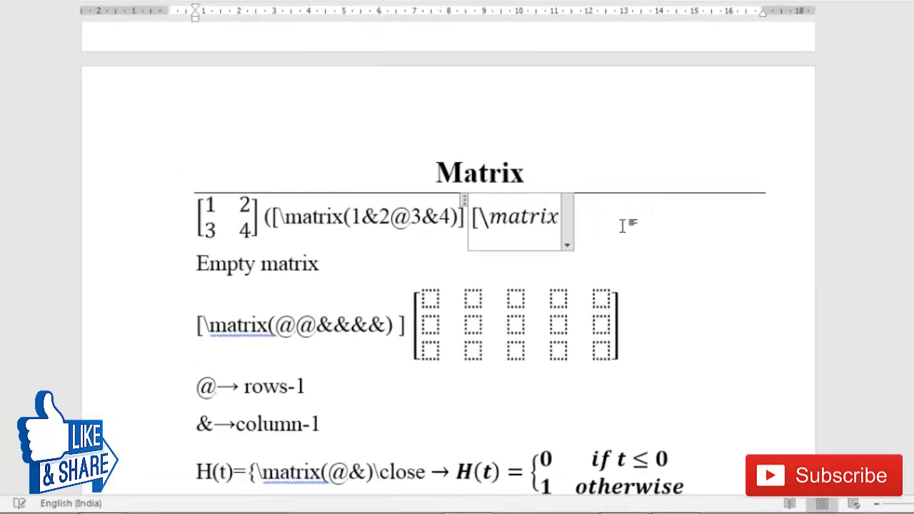
text((5)
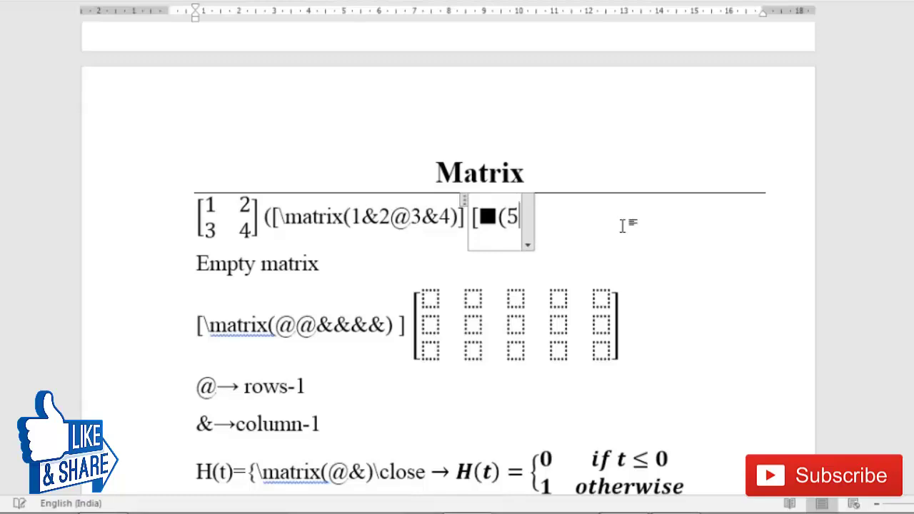
text(&6)
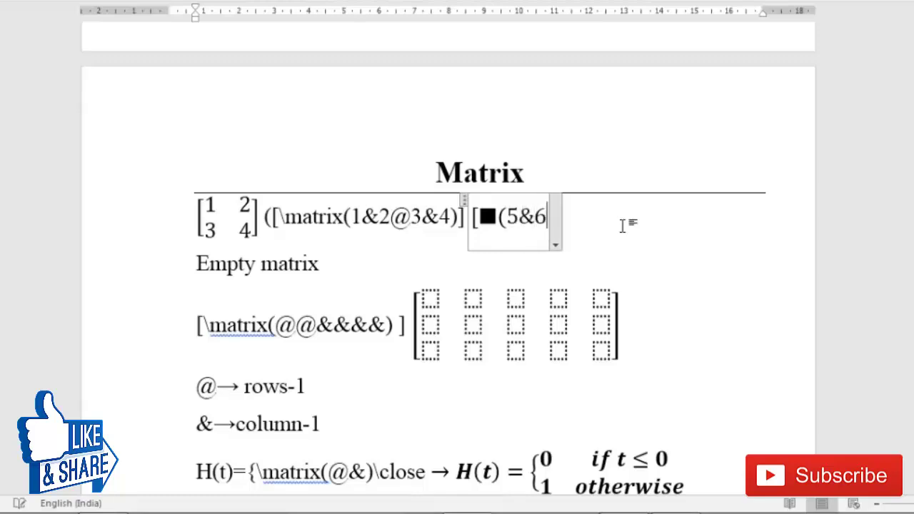
text(@7)
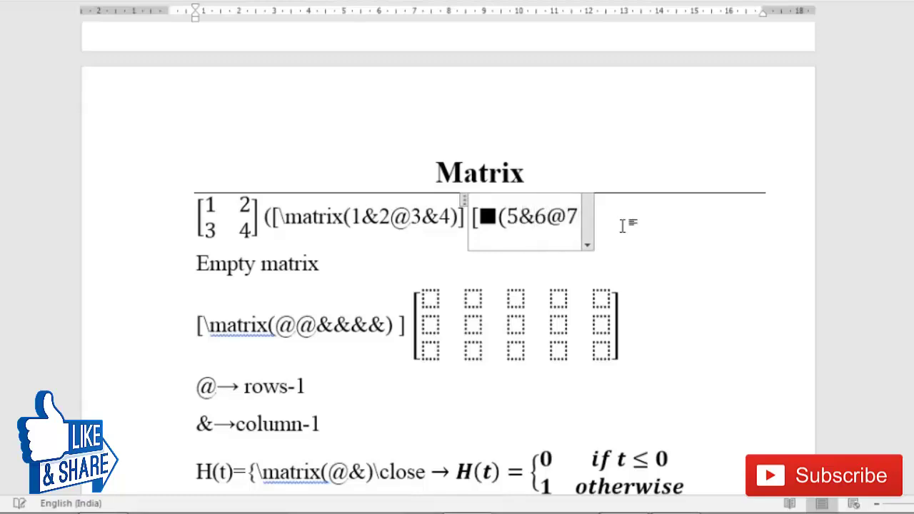
text(&8))
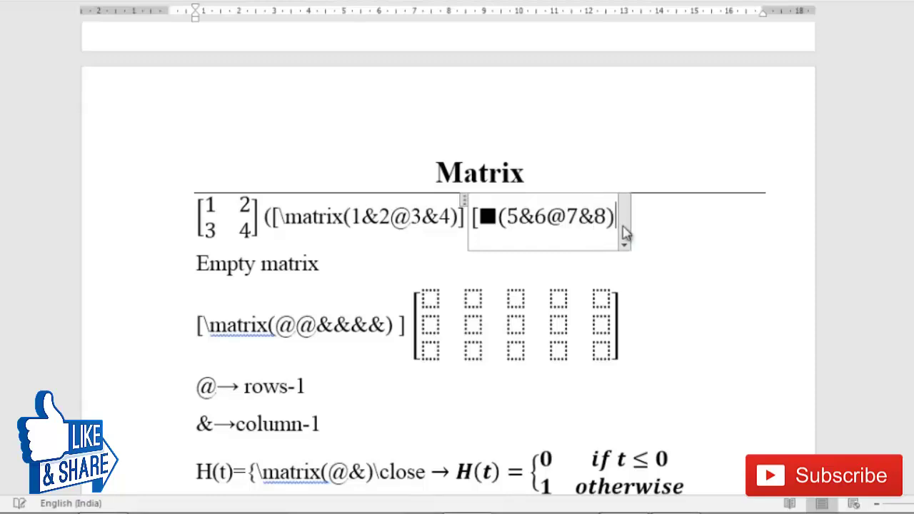
text(])
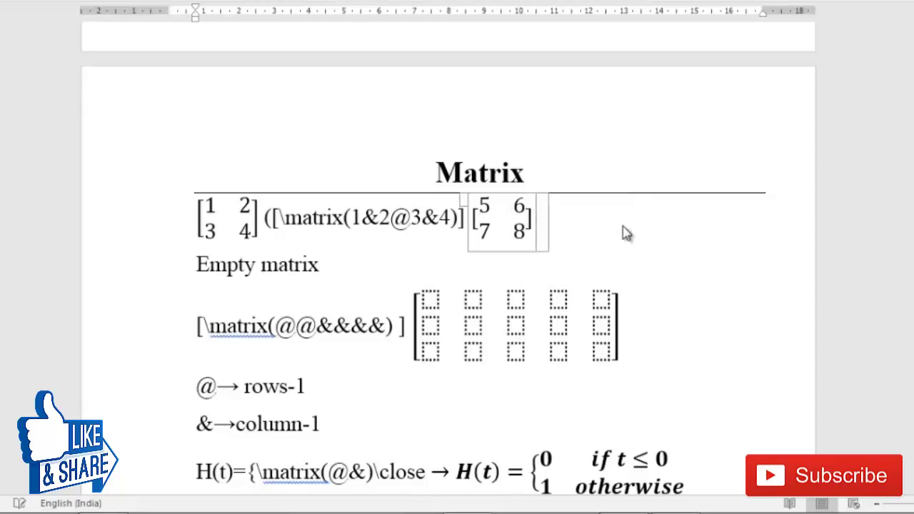
- Add a new line below 'Empty matrix' and insert a new equation on it
click(574, 211)
click(295, 264)
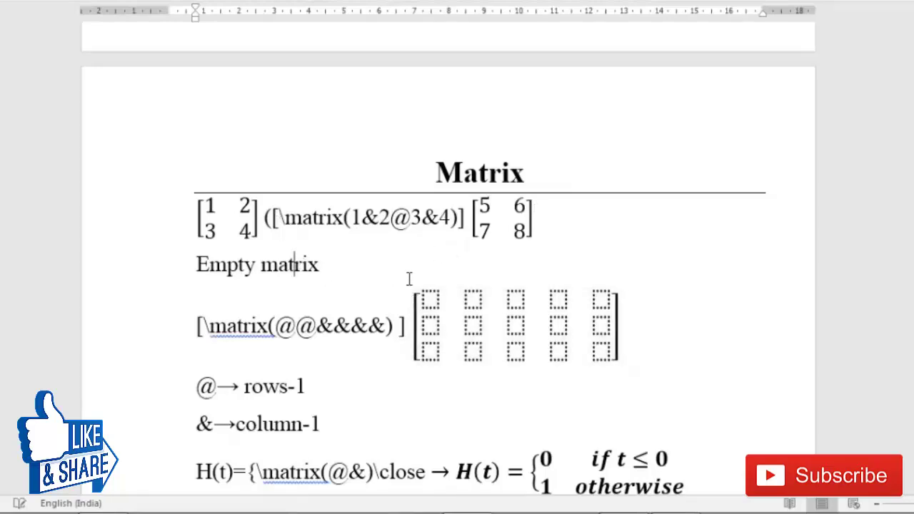
key(Right)
key(Right)
drag(193, 261, 321, 285)
click(328, 266)
key(Return)
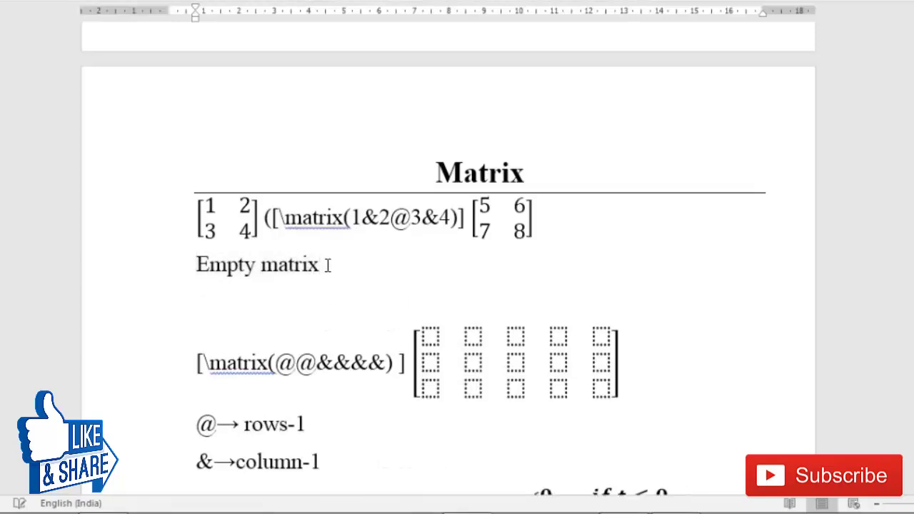
key(alt+equal)
- Type the empty-matrix code \matrix(@@@&&&&) into the equation and build it
text(\)
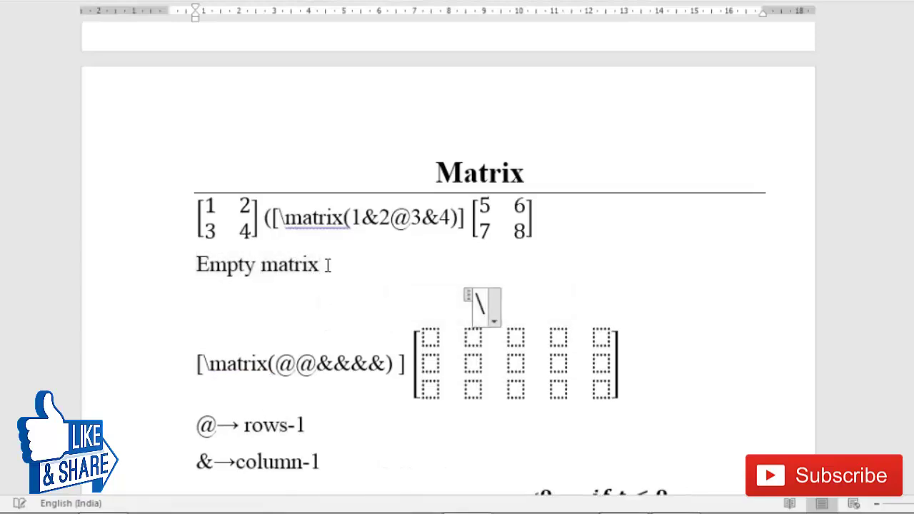
text(matrix)
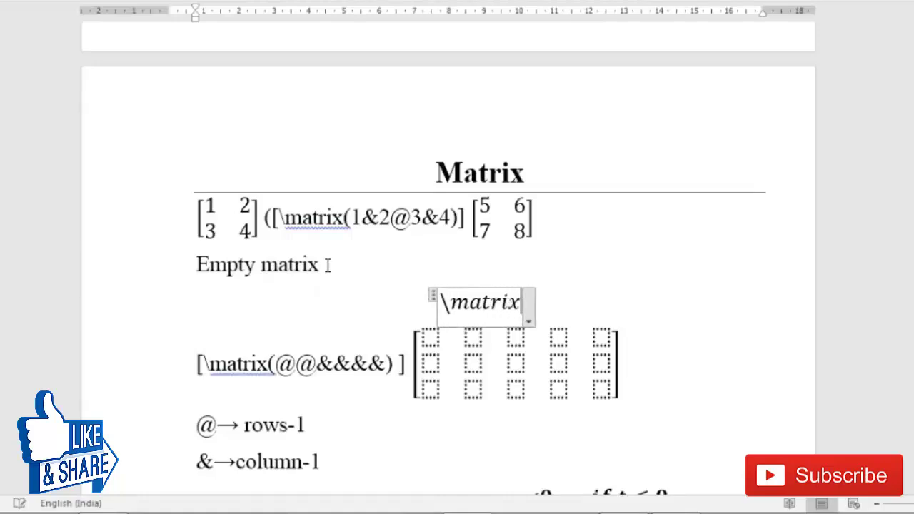
text(()
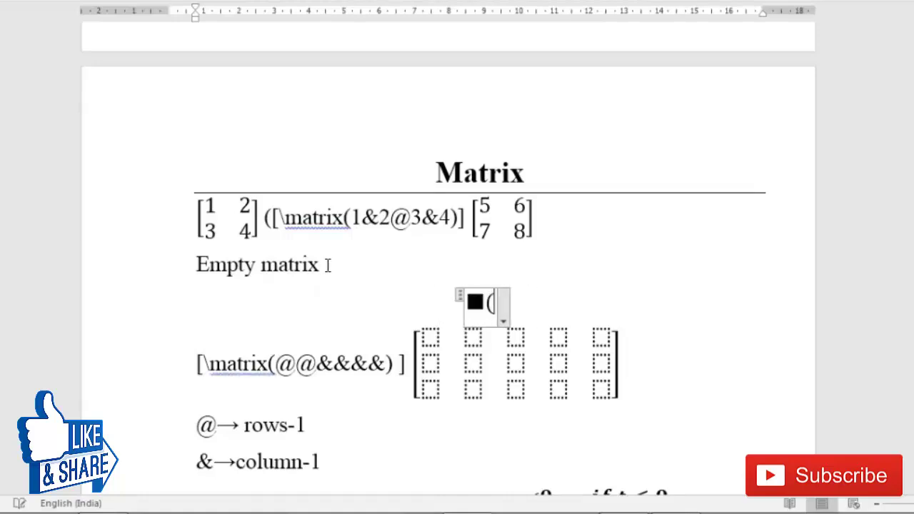
scroll(261, 407, down, 1)
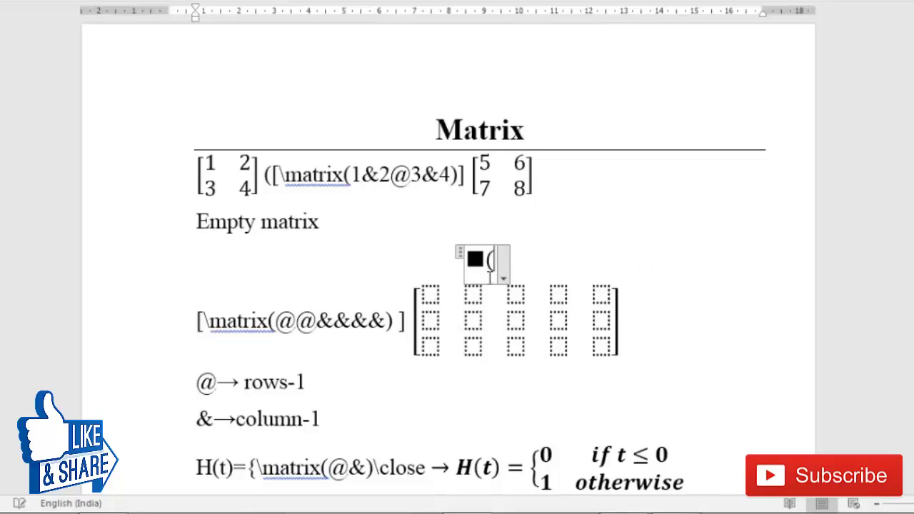
text(@@@)
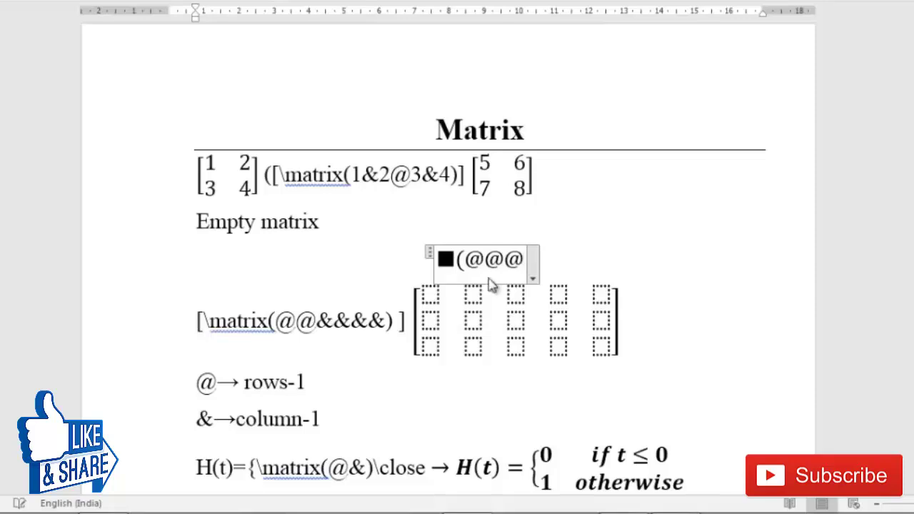
text(&&&&)
key(BackSpace)
text())
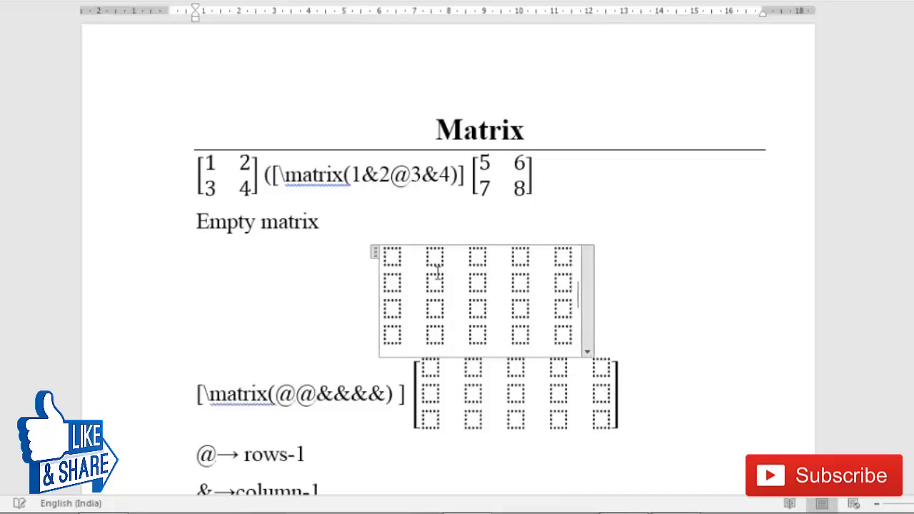
key(ctrl+z)
key(BackSpace)
key(BackSpace)
text(&&&&&)
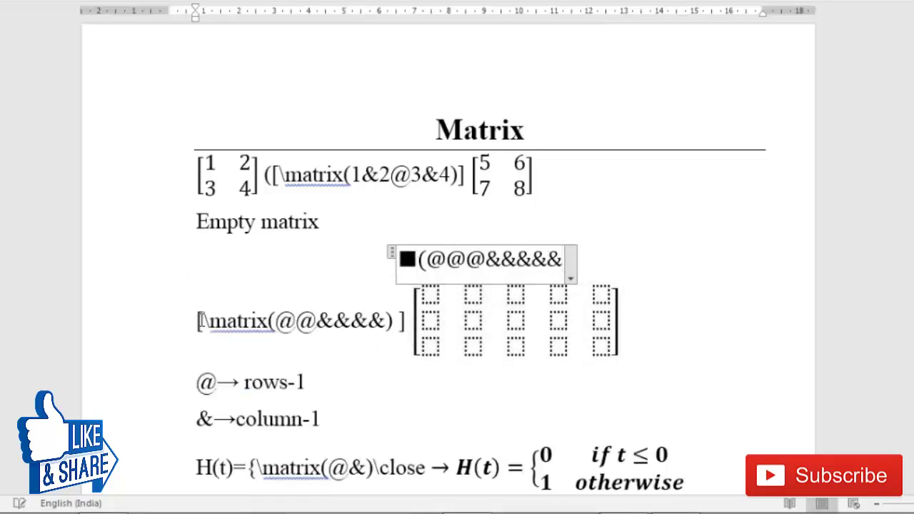
- Delete the trial empty matrix equation, leaving the new line blank
key(BackSpace)
key(BackSpace)
key(BackSpace)
key(BackSpace)
key(BackSpace)
key(BackSpace)
key(BackSpace)
key(BackSpace)
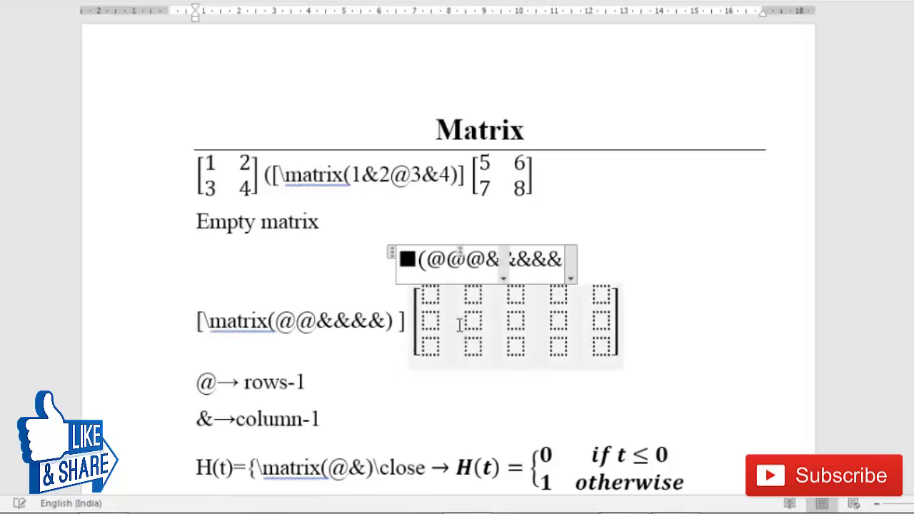
key(BackSpace)
key(BackSpace)
key(BackSpace)
key(BackSpace)
key(BackSpace)
key(BackSpace)
key(BackSpace)
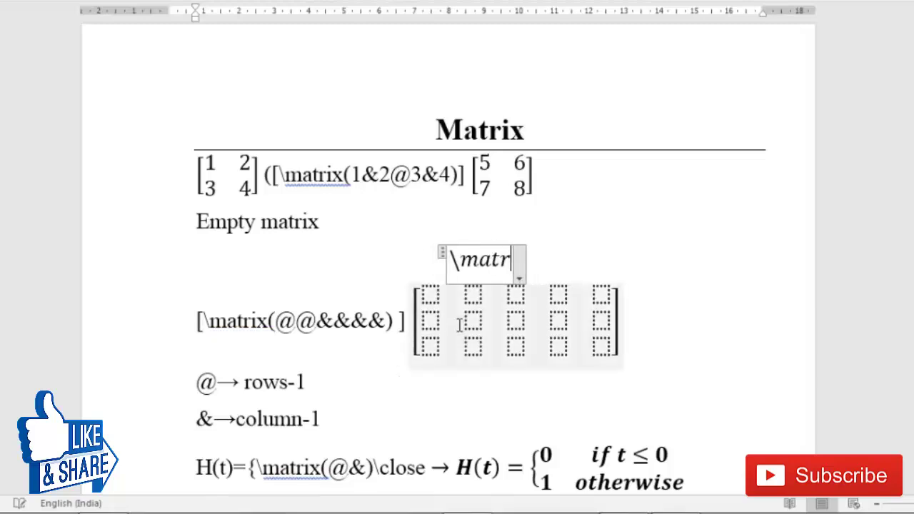
key(BackSpace)
key(BackSpace)
key(ctrl+z)
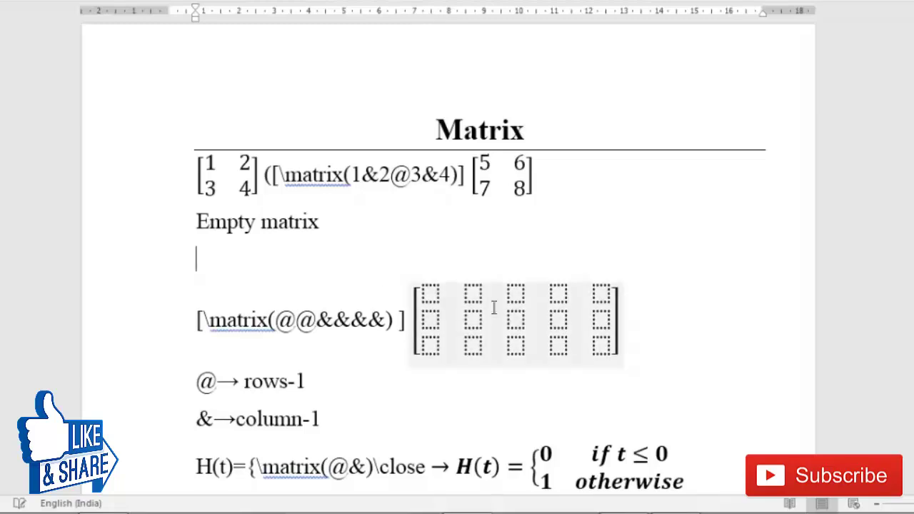
click(430, 293)
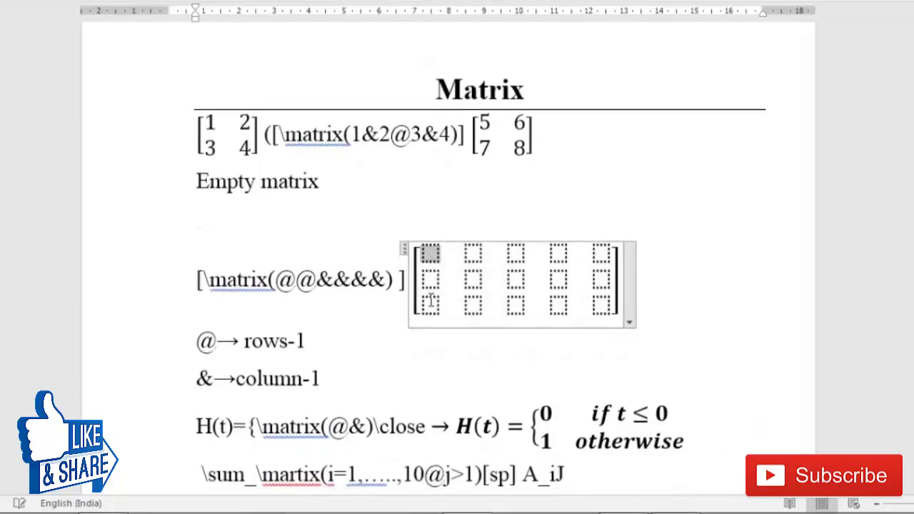
scroll(250, 371, down, 2)
click(495, 336)
drag(495, 334, 648, 338)
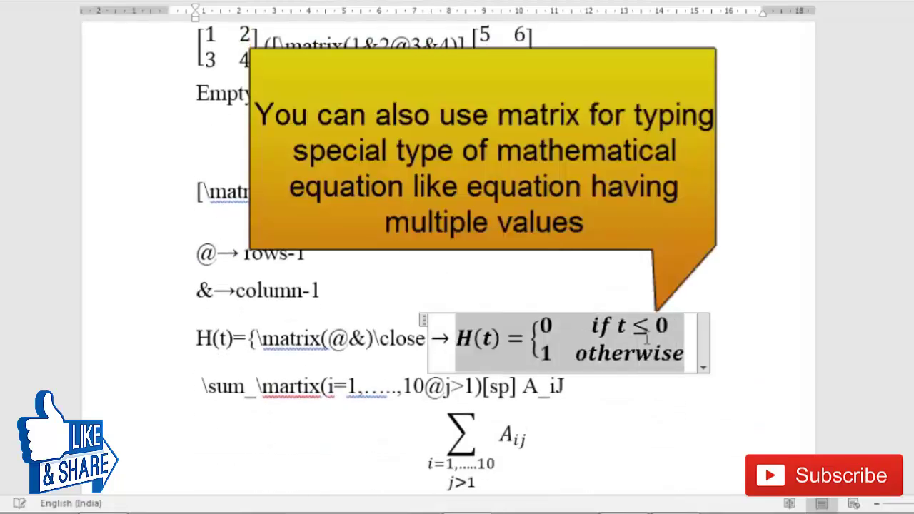
click(504, 335)
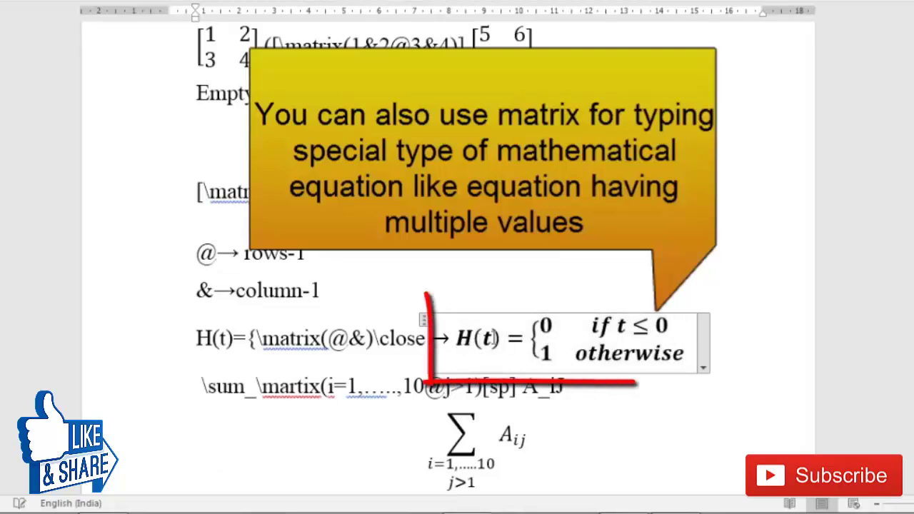
click(550, 325)
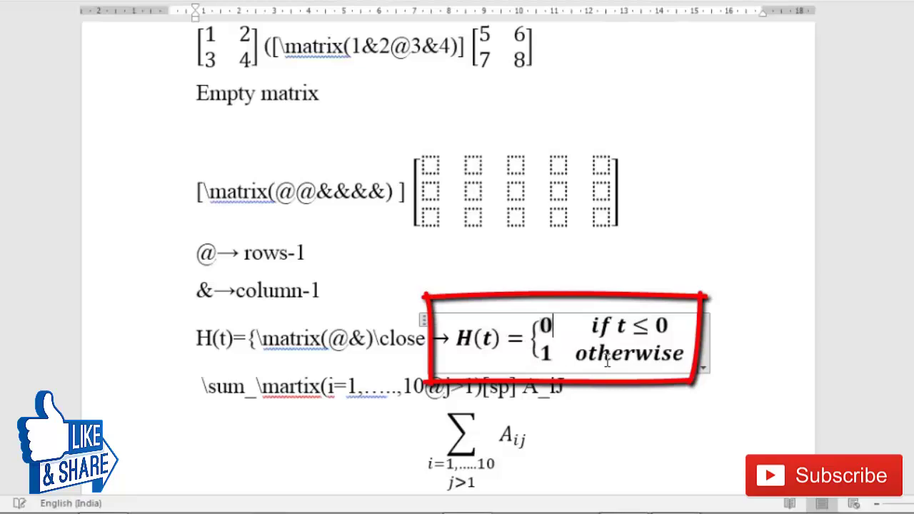
click(731, 342)
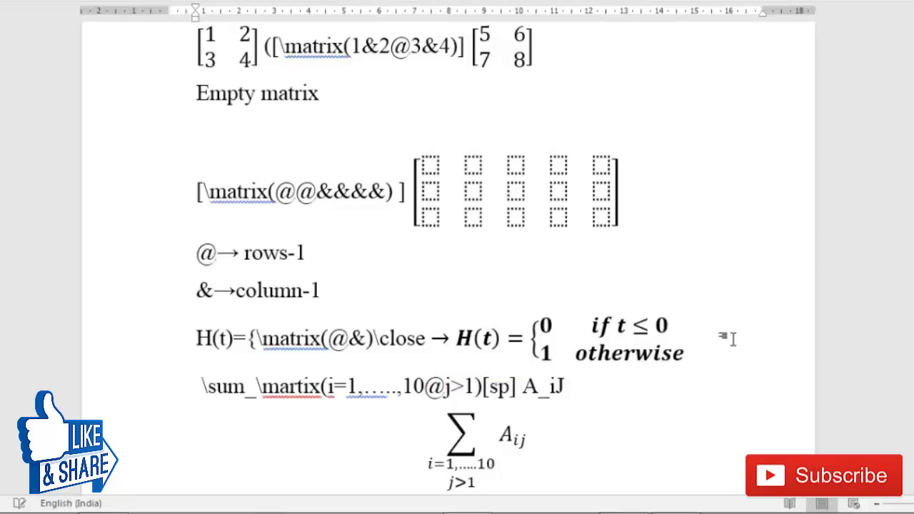
click(489, 355)
drag(456, 339, 516, 341)
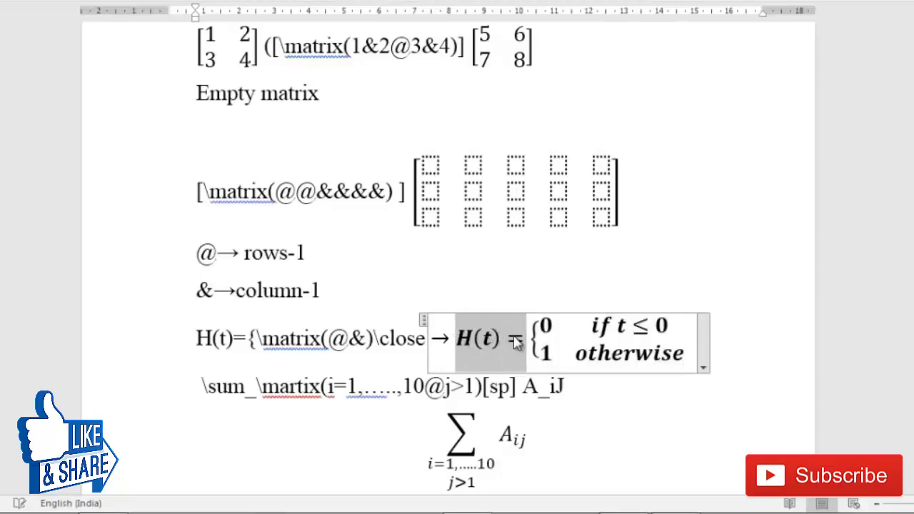
click(529, 338)
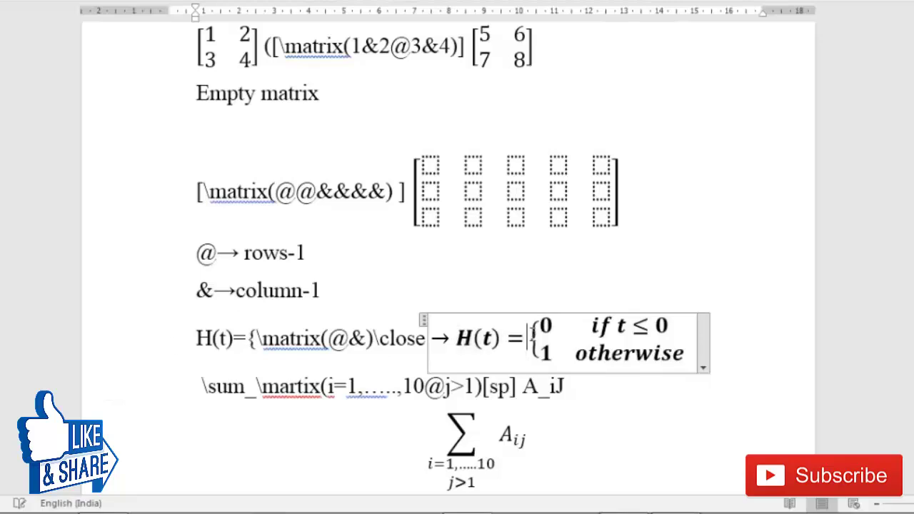
drag(530, 338, 682, 355)
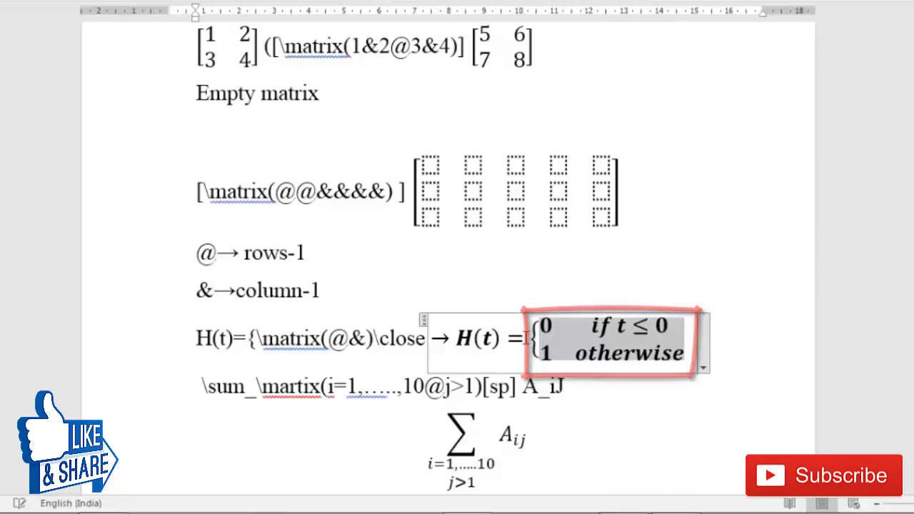
click(543, 340)
key(Right)
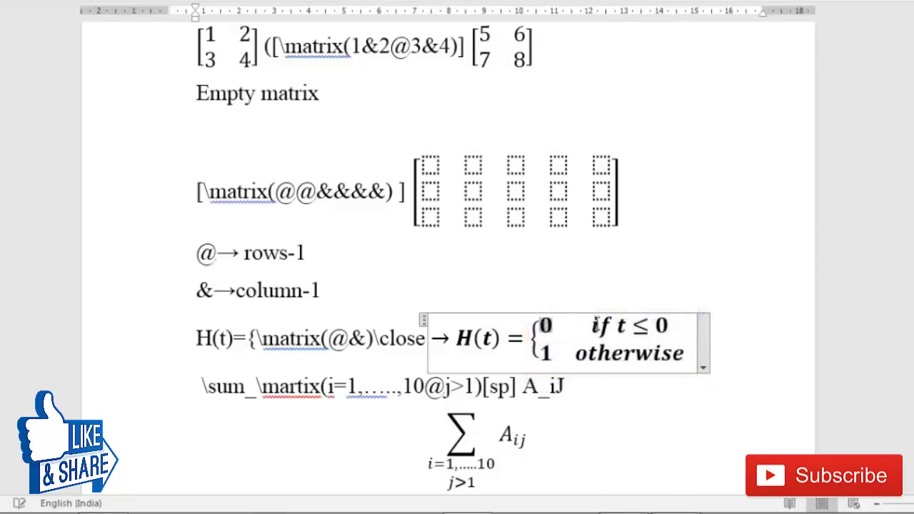
drag(594, 323, 638, 364)
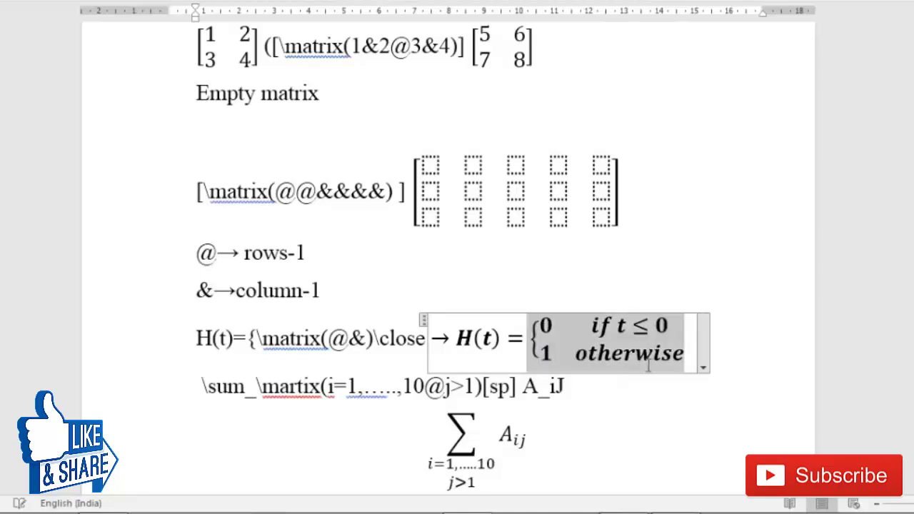
key(Right)
key(shift+Left)
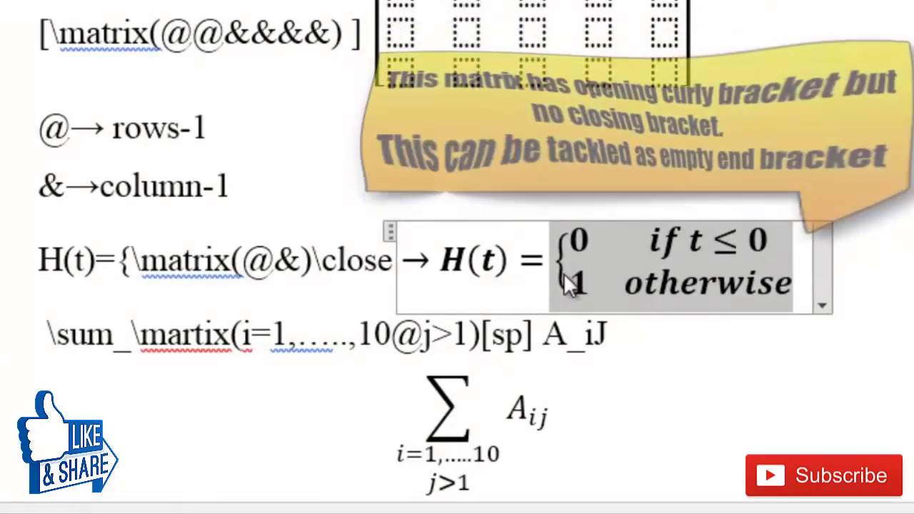
click(711, 270)
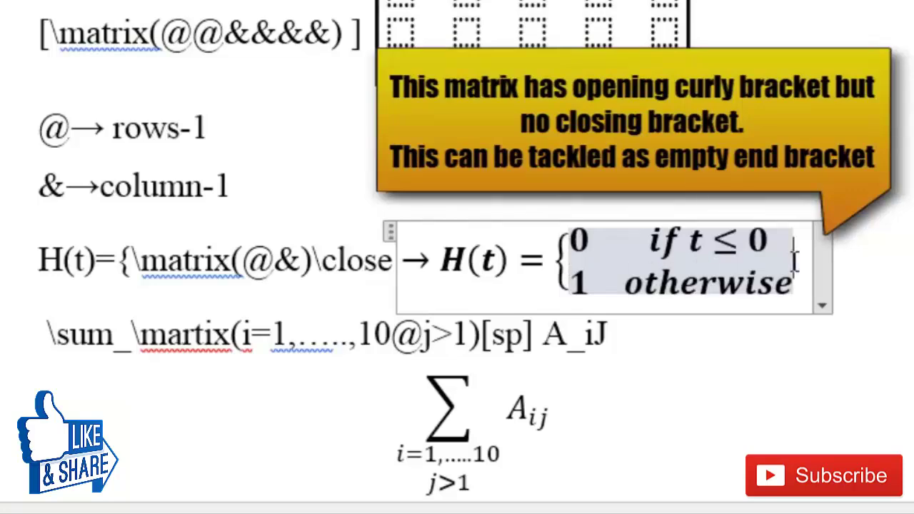
drag(314, 260, 375, 275)
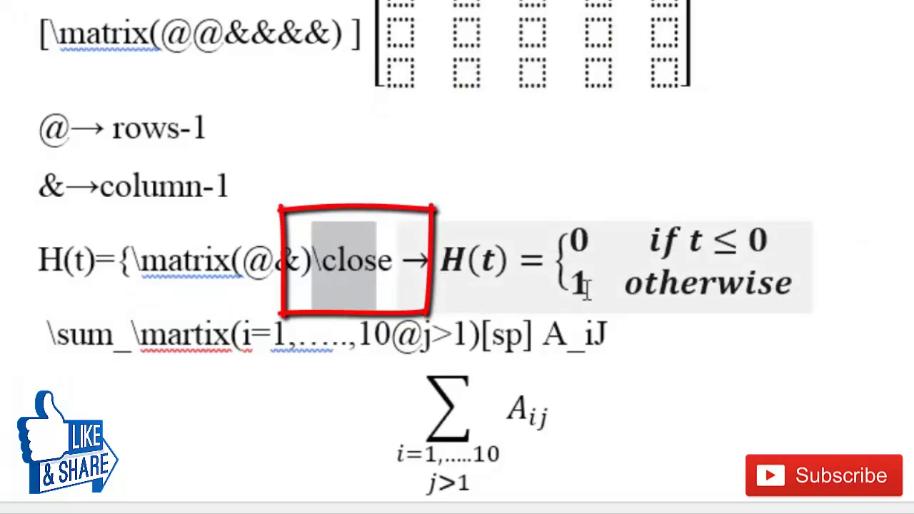
- Below H(t), enter f(t)={\matrix(1&if t<=0@1&otherwise) and convert it to a two-case display
click(812, 270)
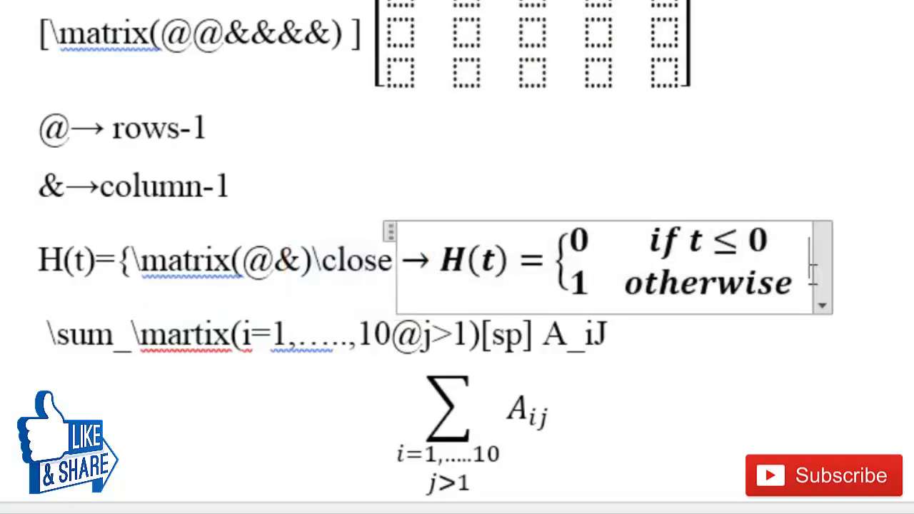
key(Return)
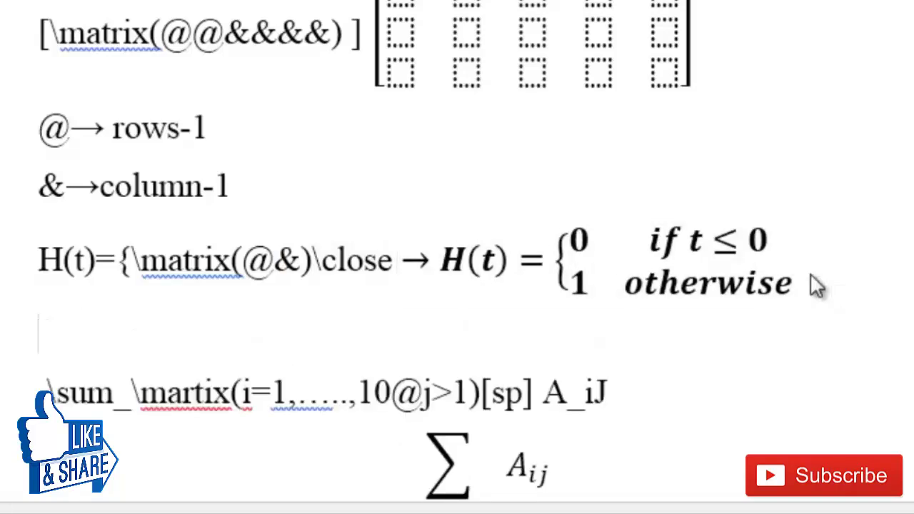
key(alt+equal)
text(f(t))
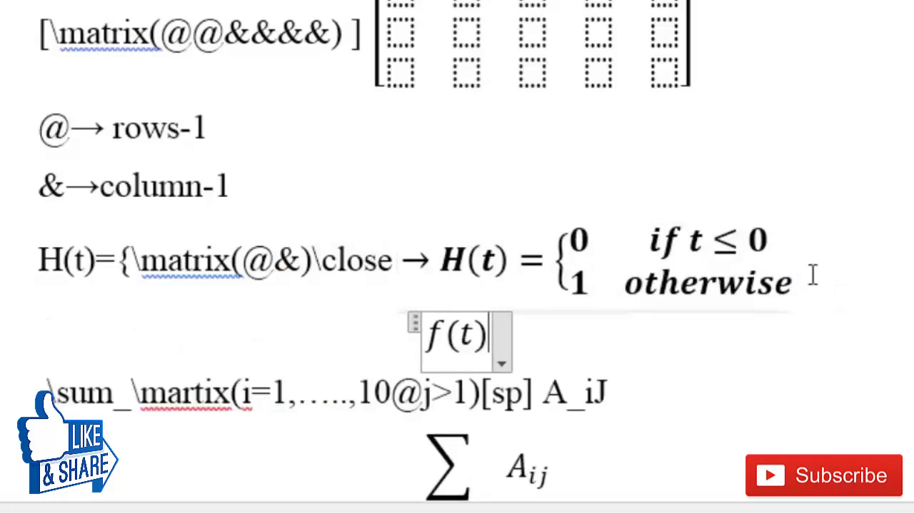
text(=)
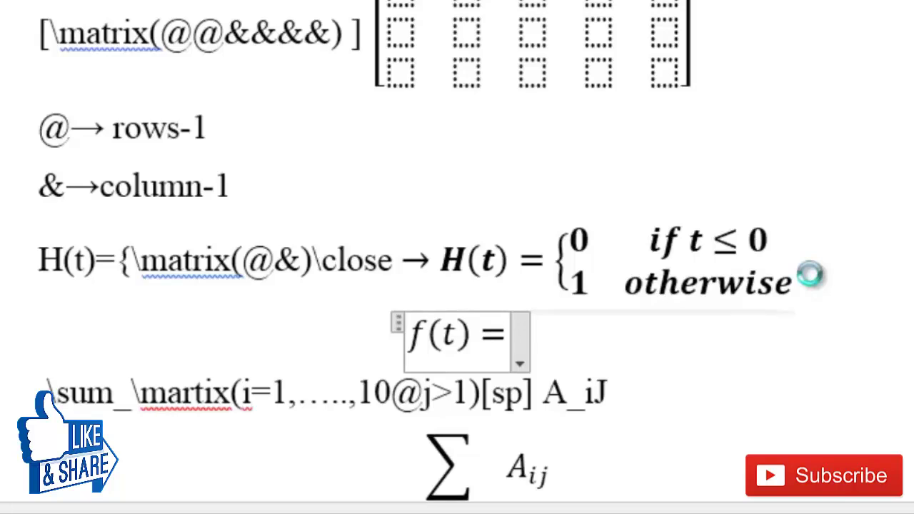
text({)
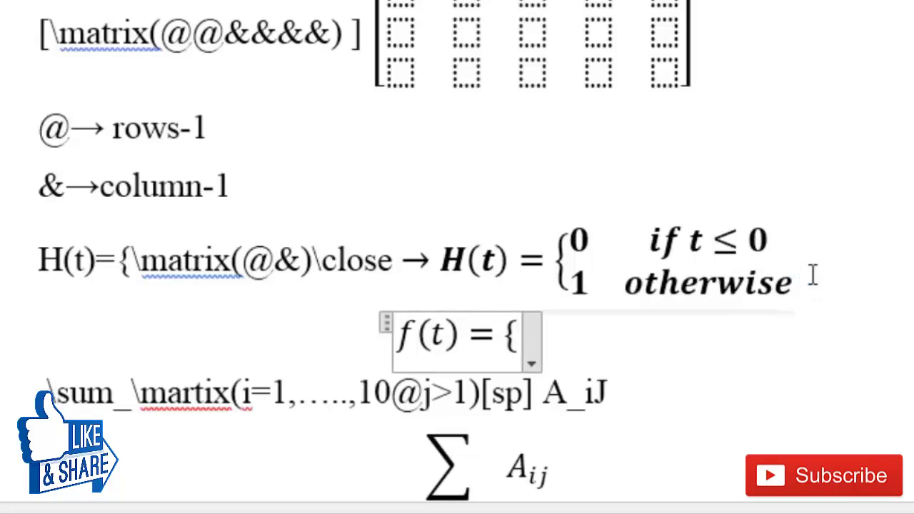
text(\mat)
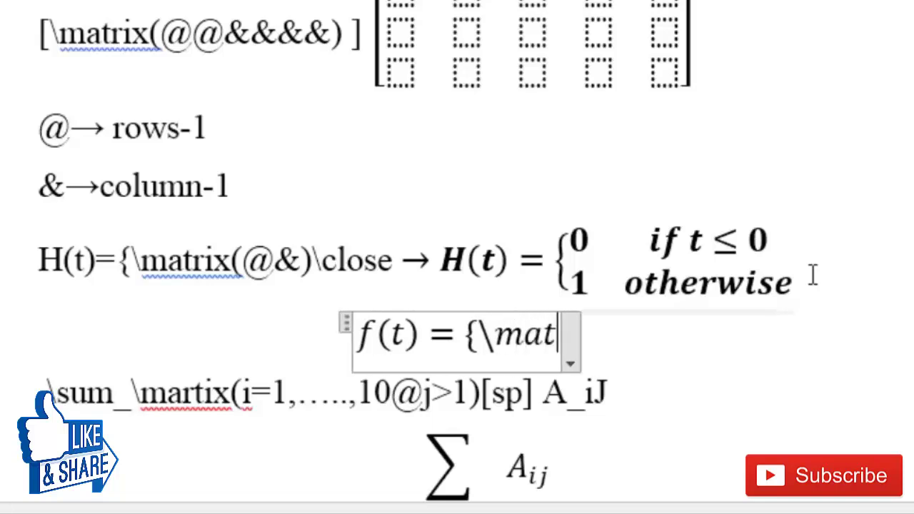
text(rix()
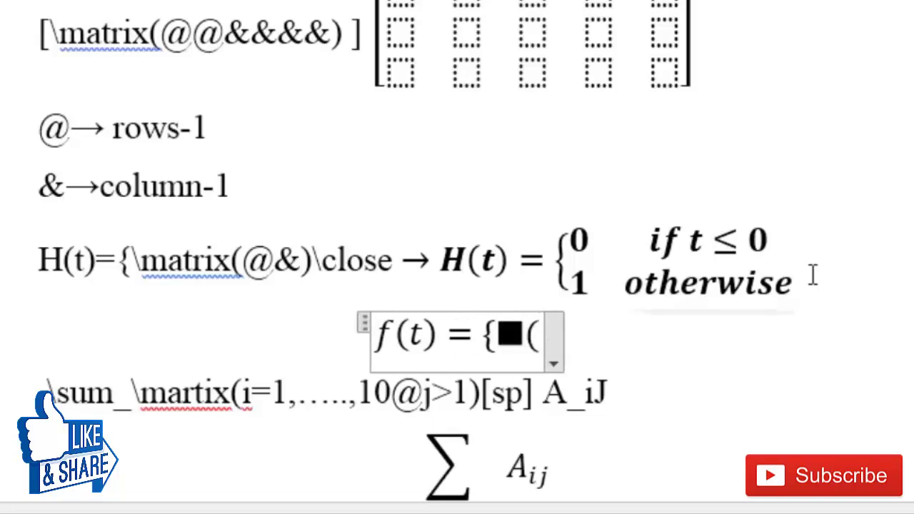
text(1)
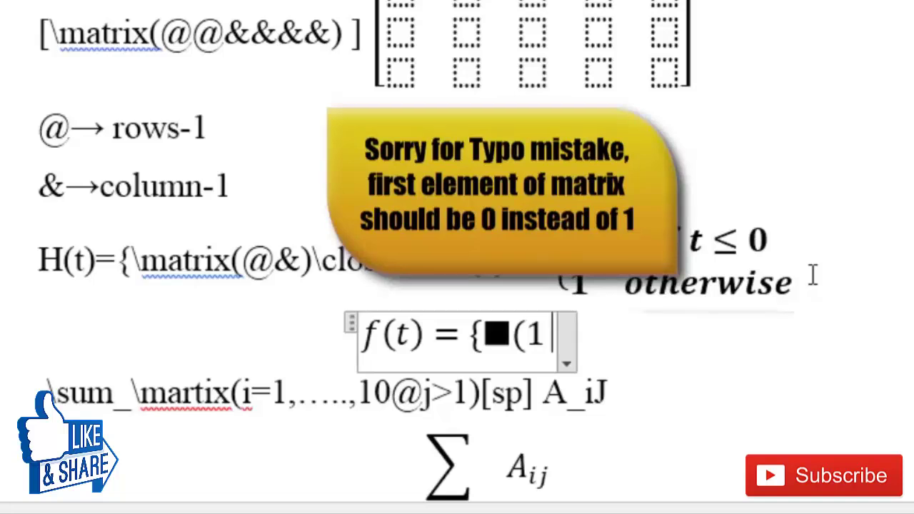
text(&)
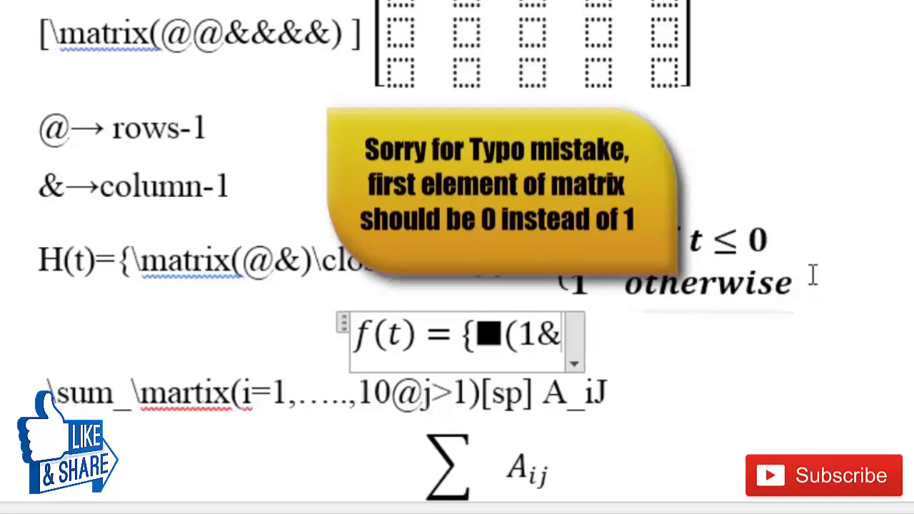
text(if )
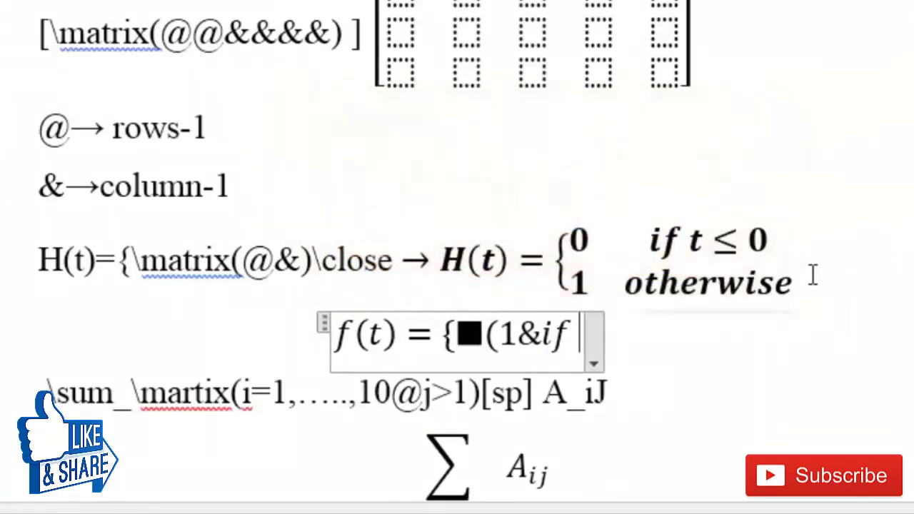
text(t<=)
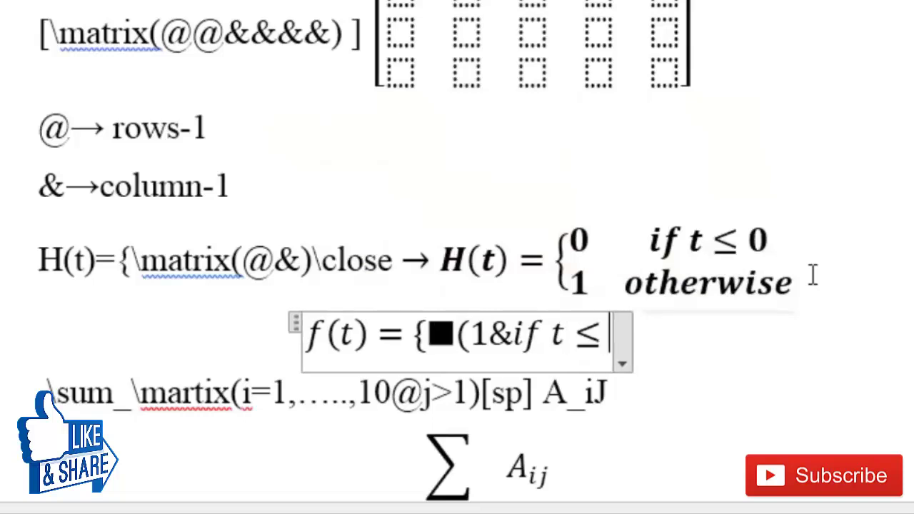
text(0)
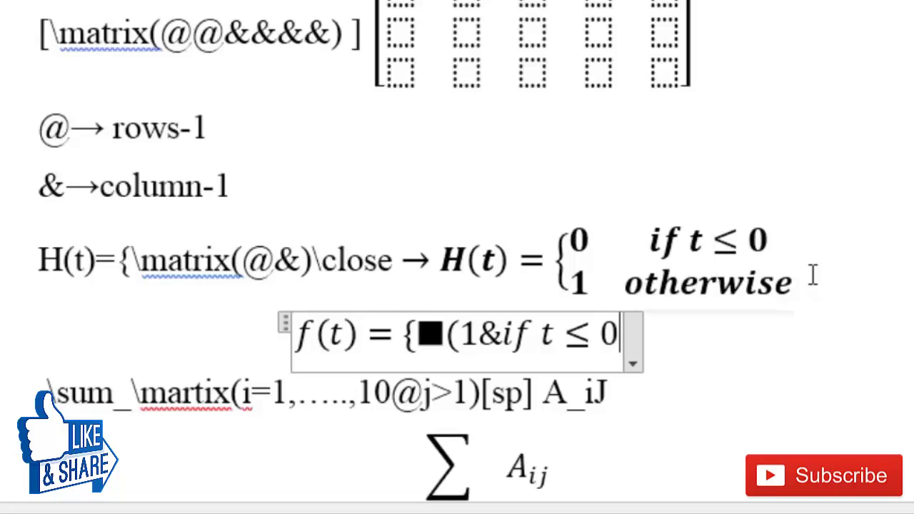
text(@)
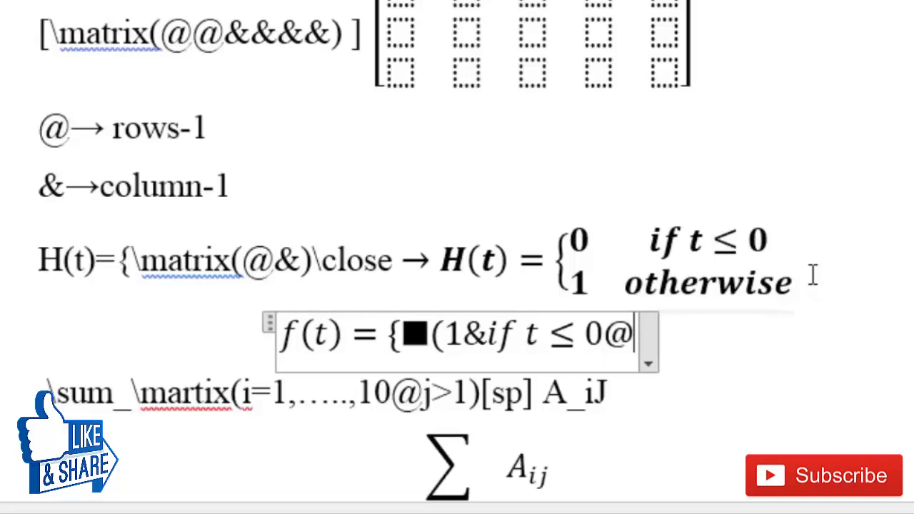
text(1)
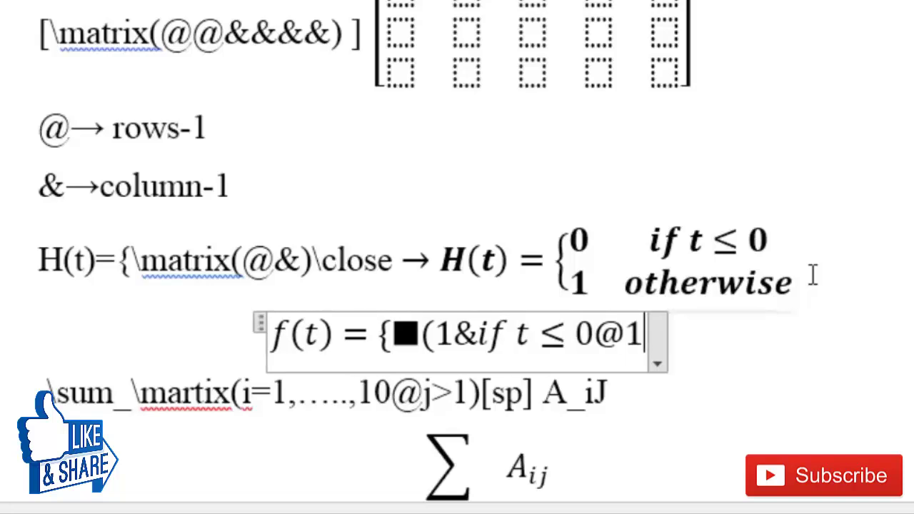
text(&)
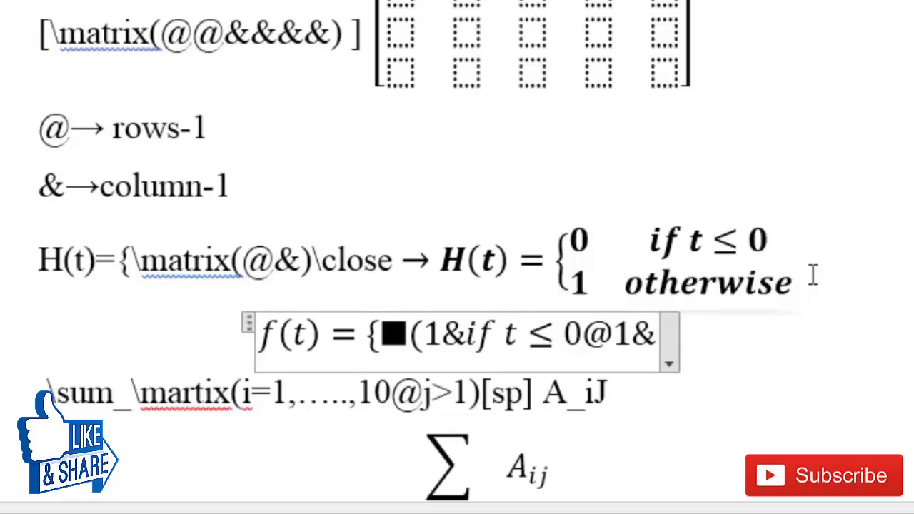
text(otherwirs)
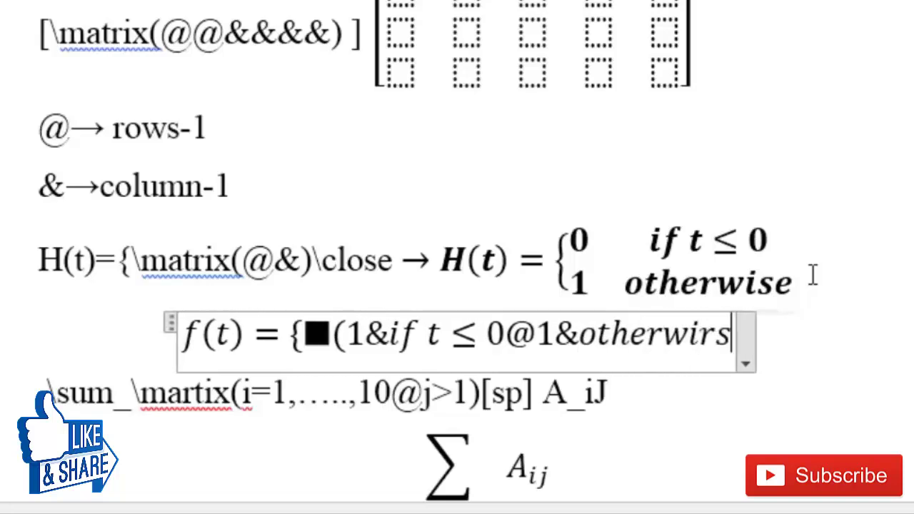
key(BackSpace)
key(BackSpace)
text(s)
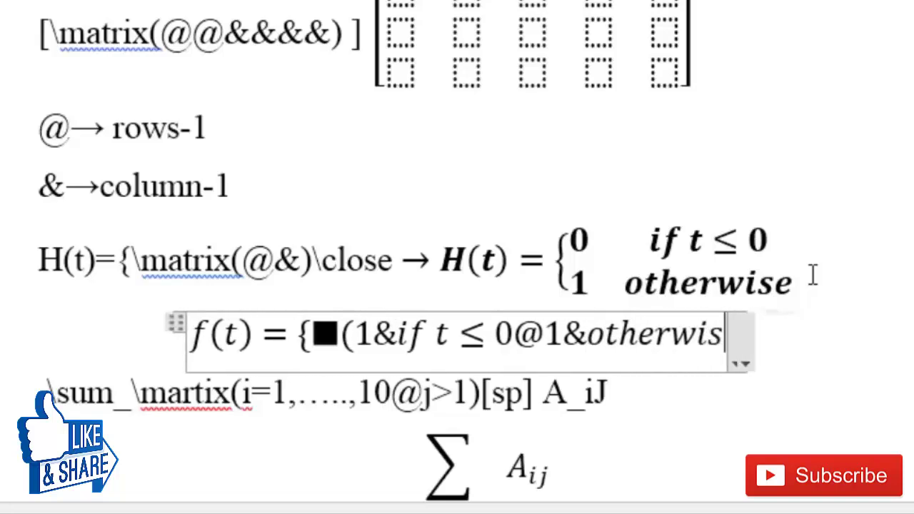
text(e))
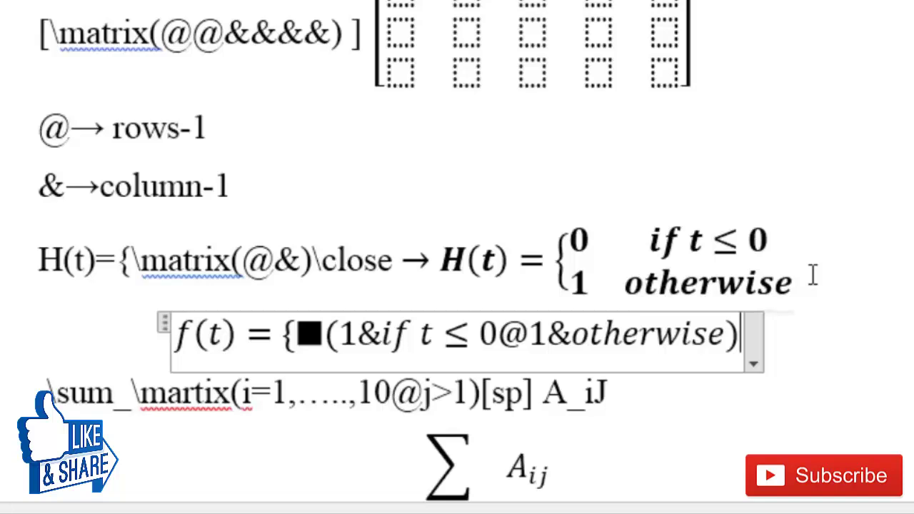
key(space)
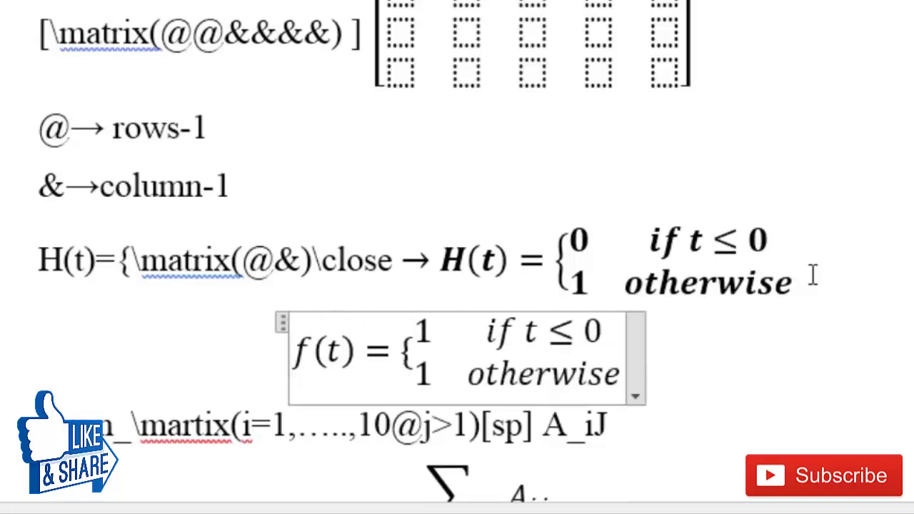
text(\)
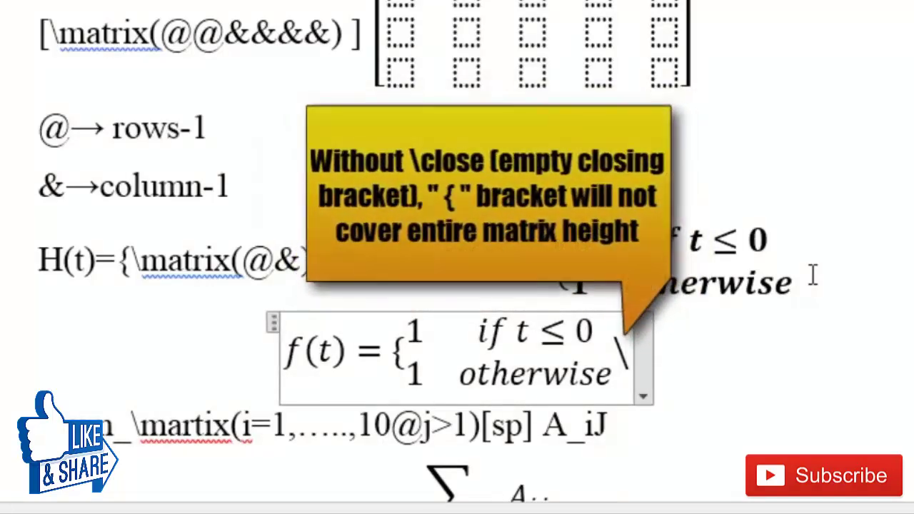
text(close)
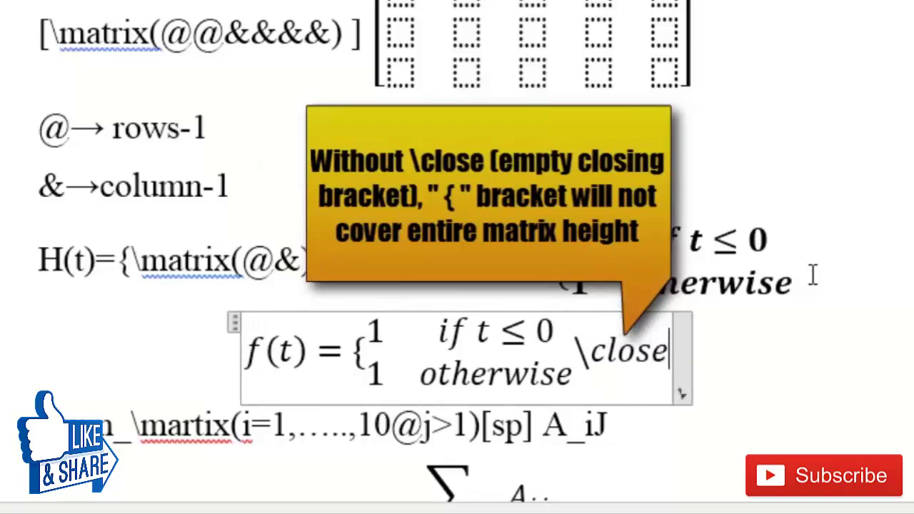
key(space)
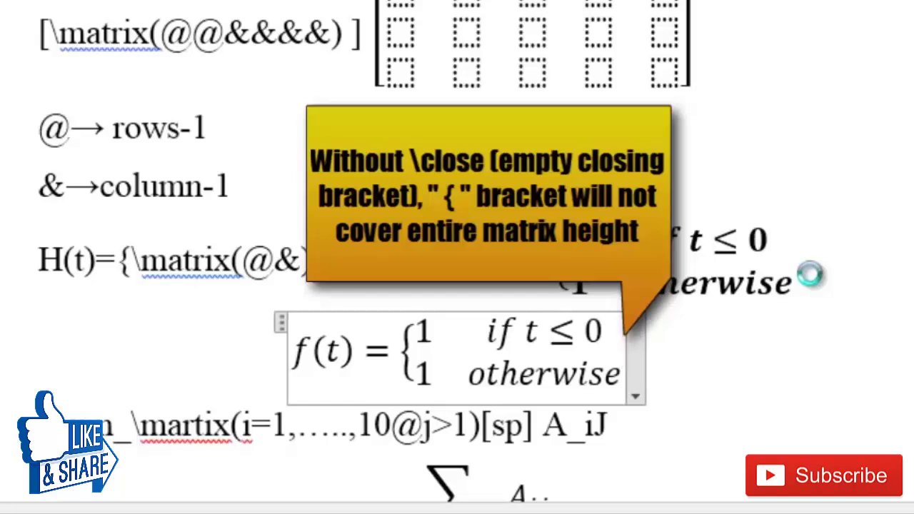
key(BackSpace)
text(\close)
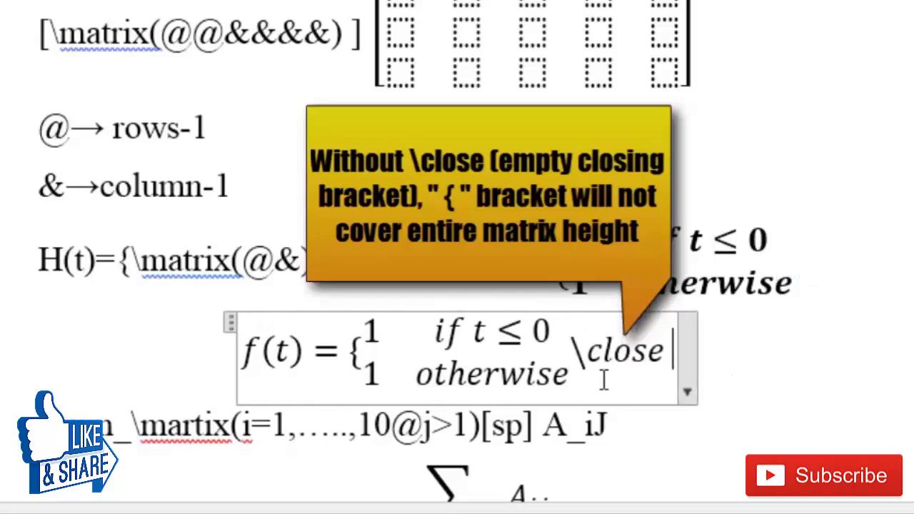
click(360, 353)
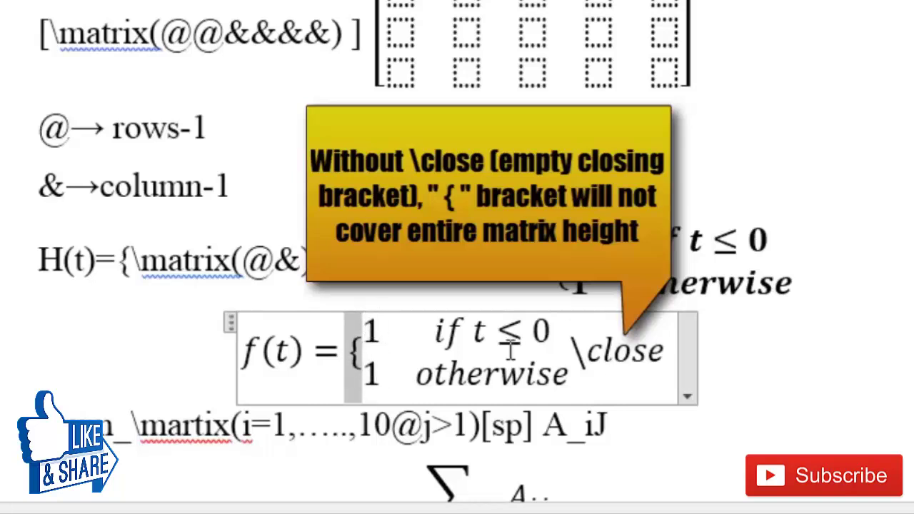
drag(580, 349, 681, 361)
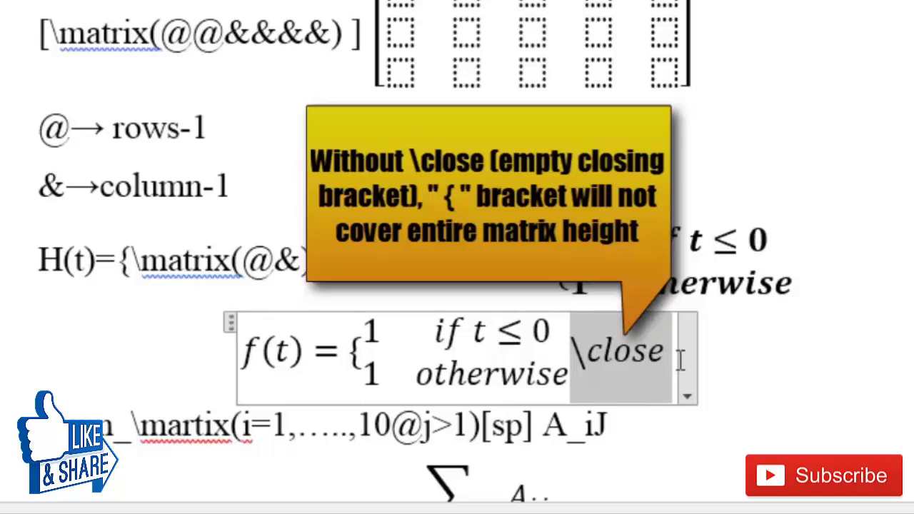
key(BackSpace)
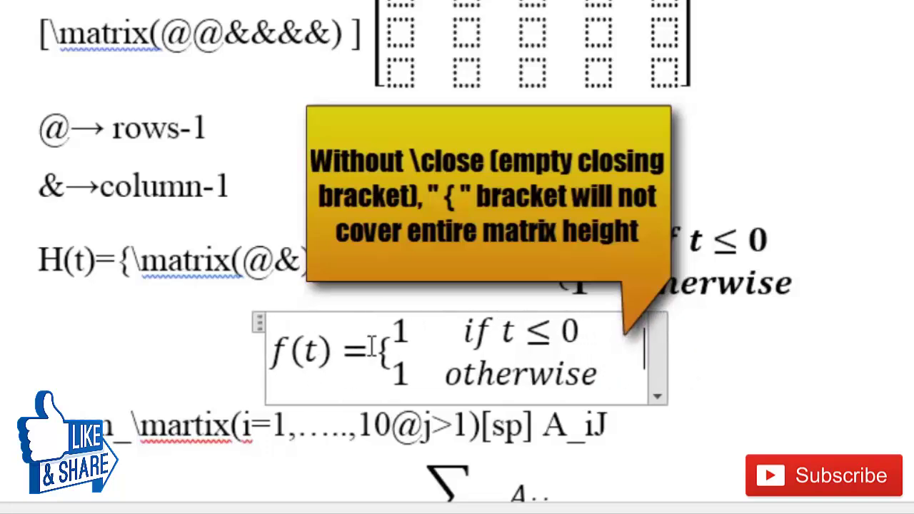
click(398, 330)
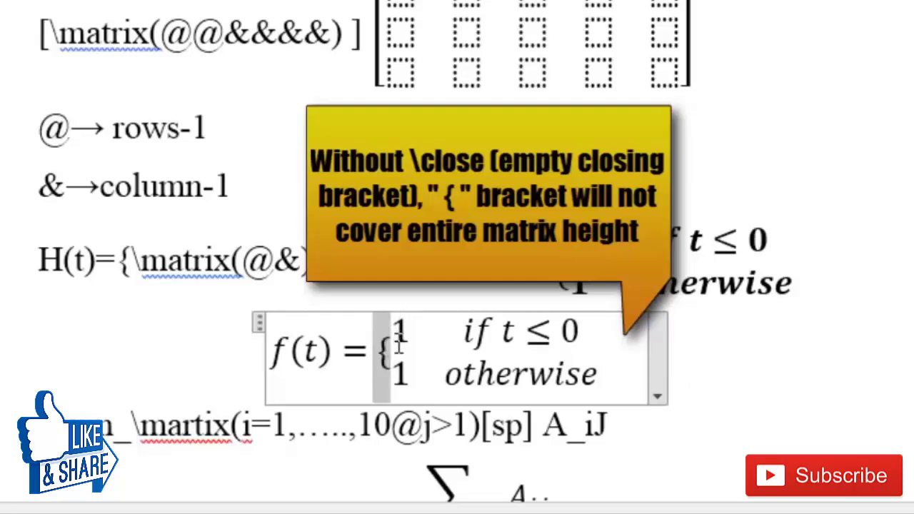
click(605, 347)
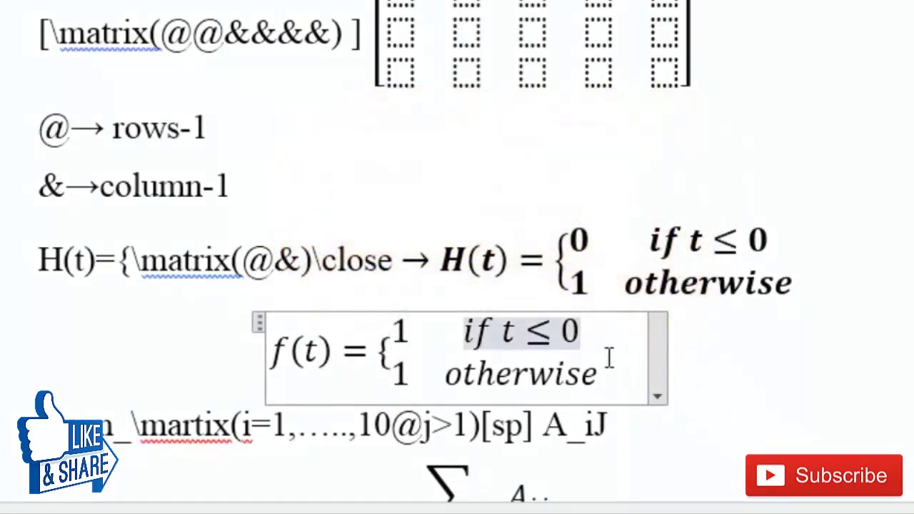
click(606, 351)
text(\)
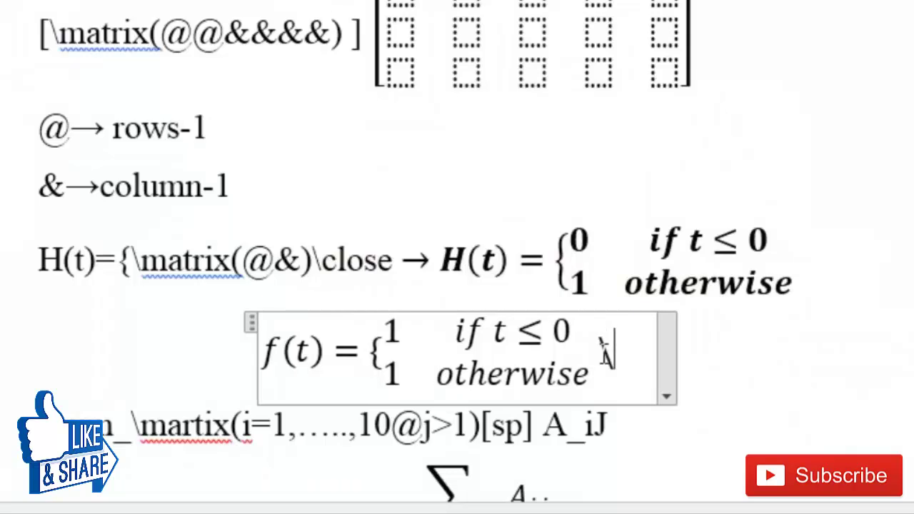
key(BackSpace)
key(BackSpace)
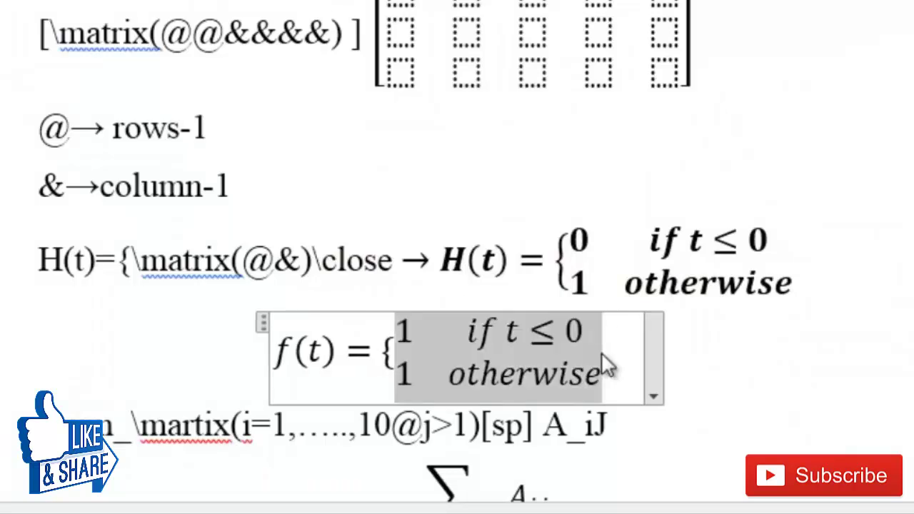
click(603, 355)
text(\close)
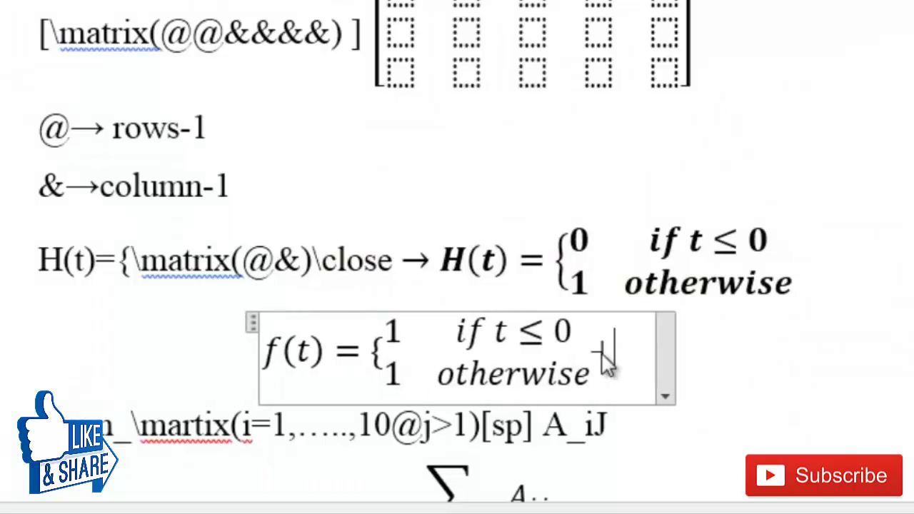
key(space)
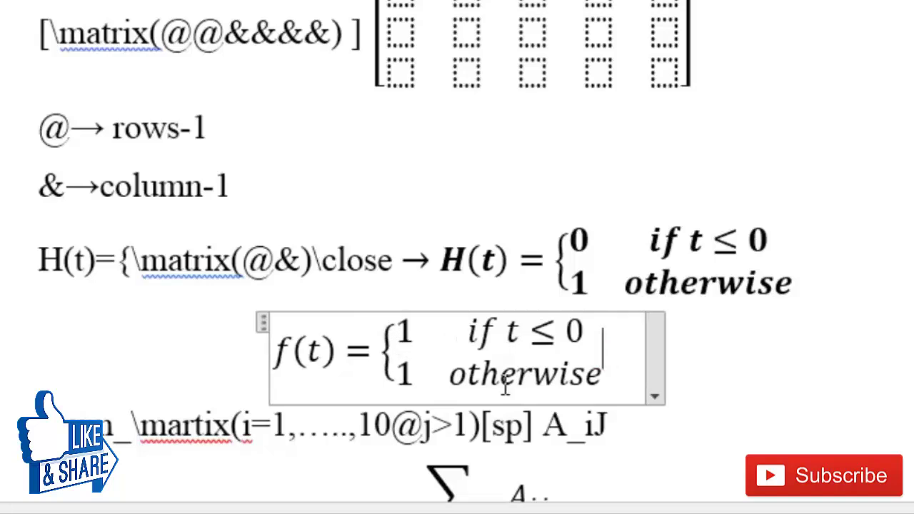
- Select and delete the unfinished f(t) equation
scroll(653, 351, down, 1)
click(639, 322)
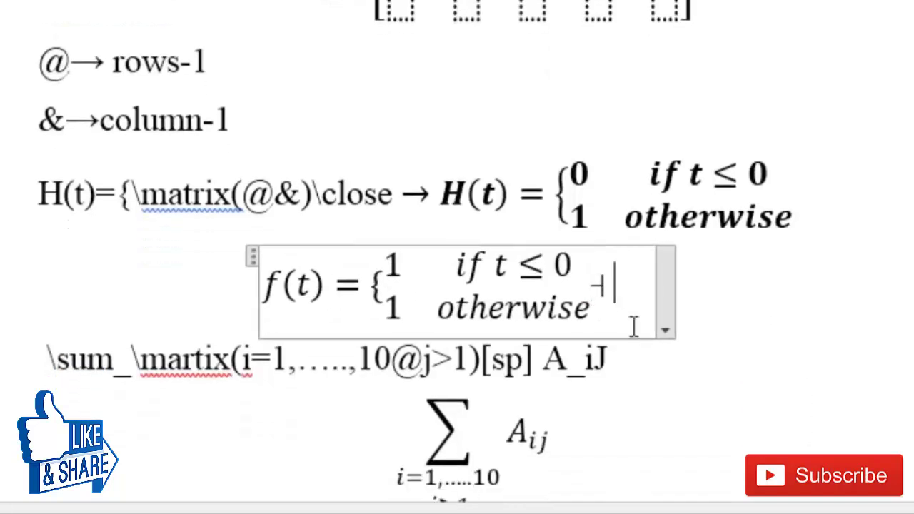
key(BackSpace)
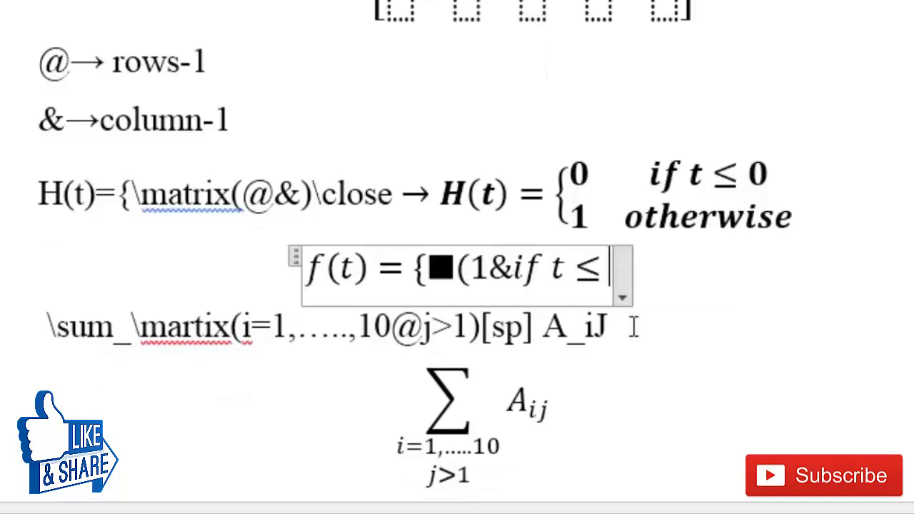
key(BackSpace)
key(BackSpace)
key(BackSpace)
key(BackSpace)
key(BackSpace)
key(BackSpace)
key(BackSpace)
key(BackSpace)
key(BackSpace)
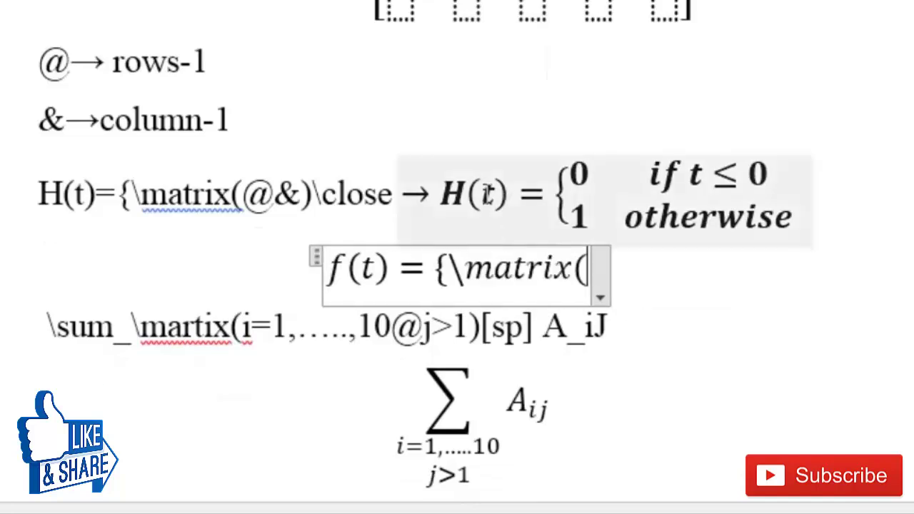
click(486, 195)
drag(626, 279, 321, 264)
key(BackSpace)
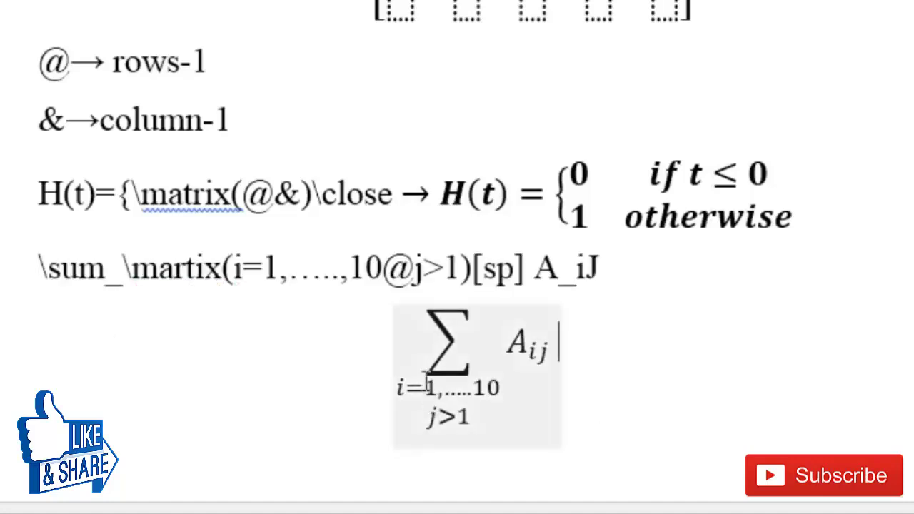
- Select the sum equation's stacked two-line lower limit to reveal its matrix
click(427, 386)
drag(436, 367, 469, 361)
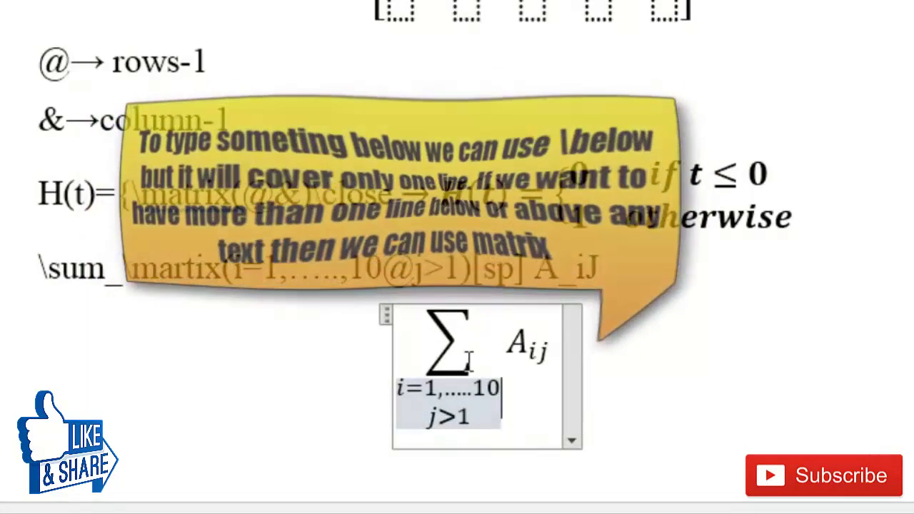
click(468, 357)
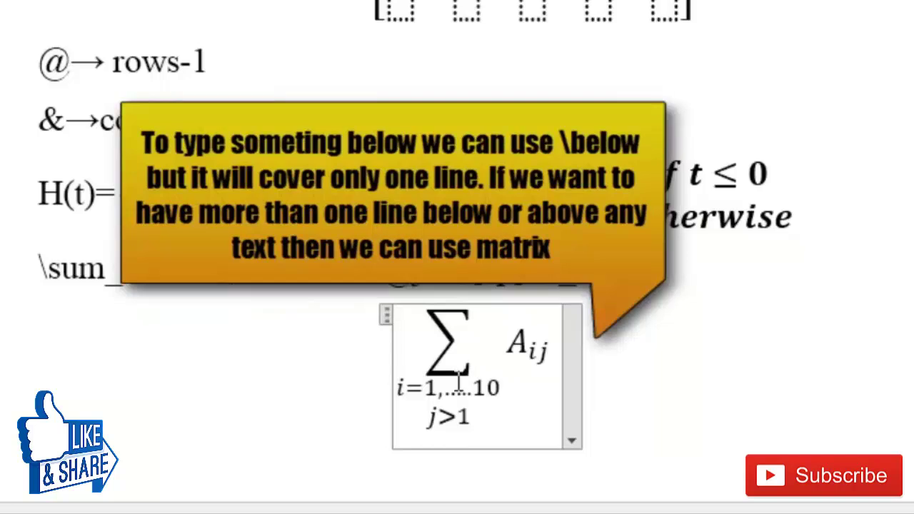
drag(400, 385, 477, 397)
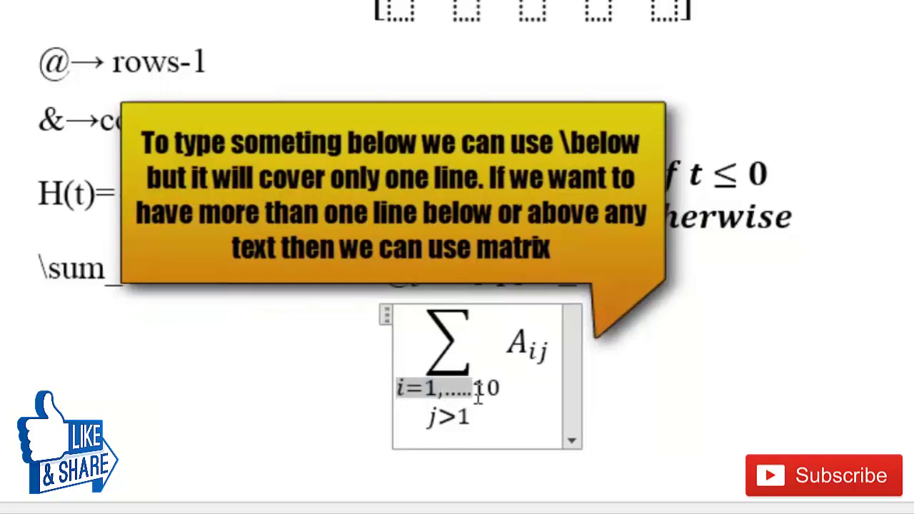
click(414, 373)
triple_click(414, 373)
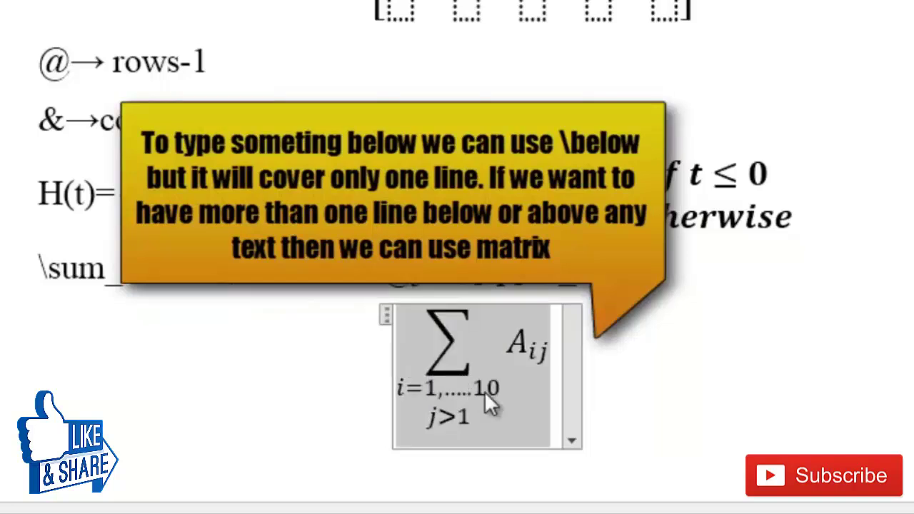
drag(402, 385, 491, 388)
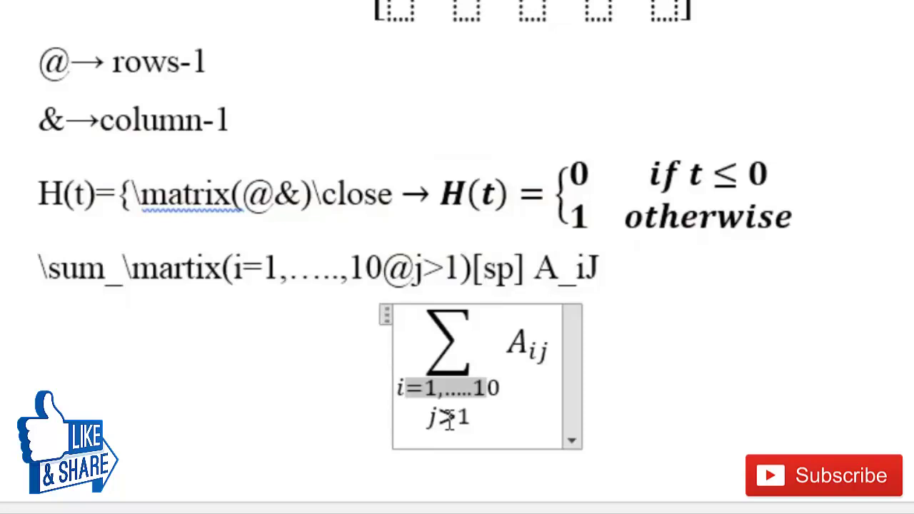
click(658, 254)
key(Return)
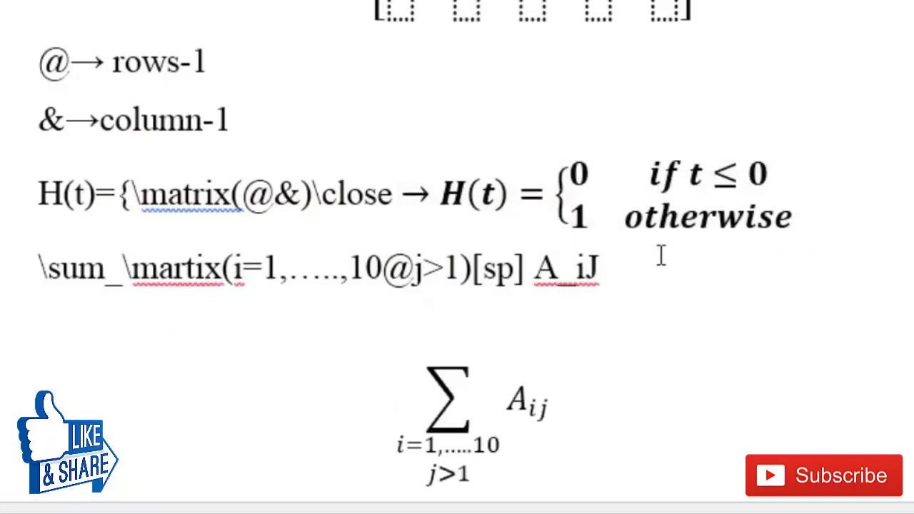
key(alt+equal)
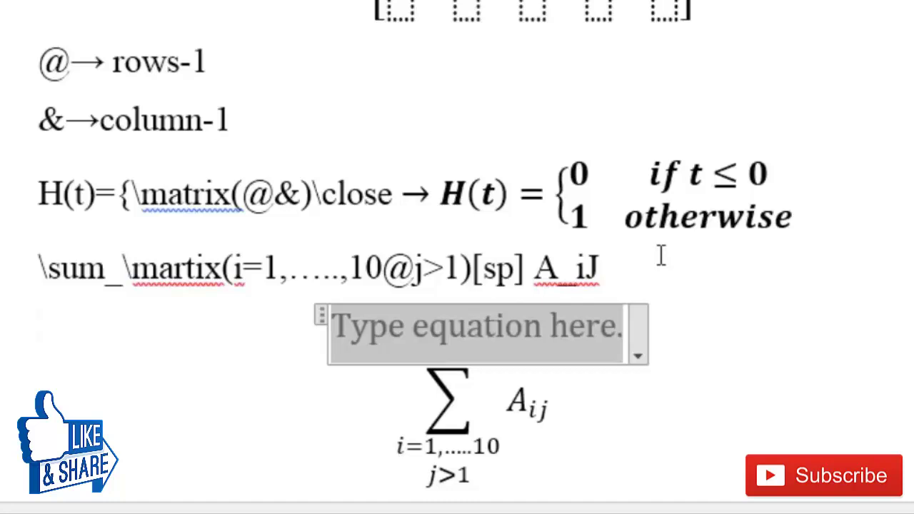
text(\sum)
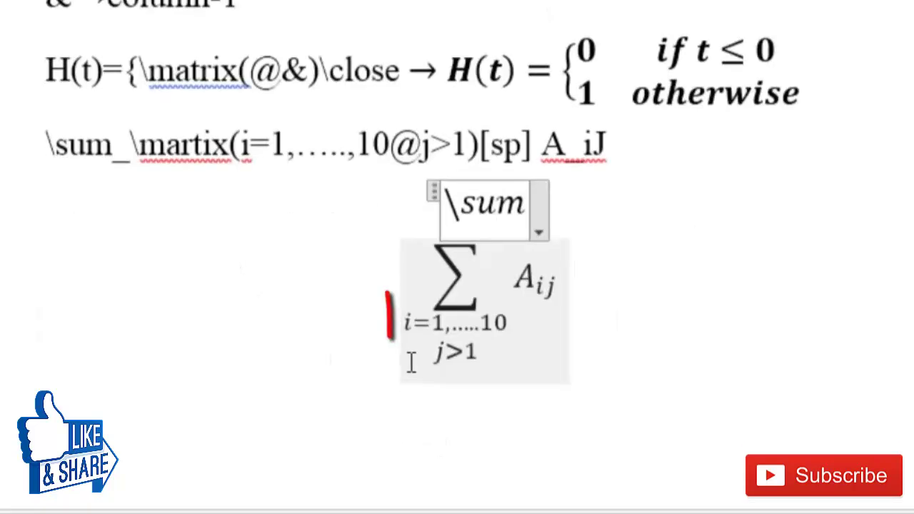
mouse_move(396, 445)
mouse_down()
mouse_move(458, 446)
mouse_move(474, 484)
mouse_up()
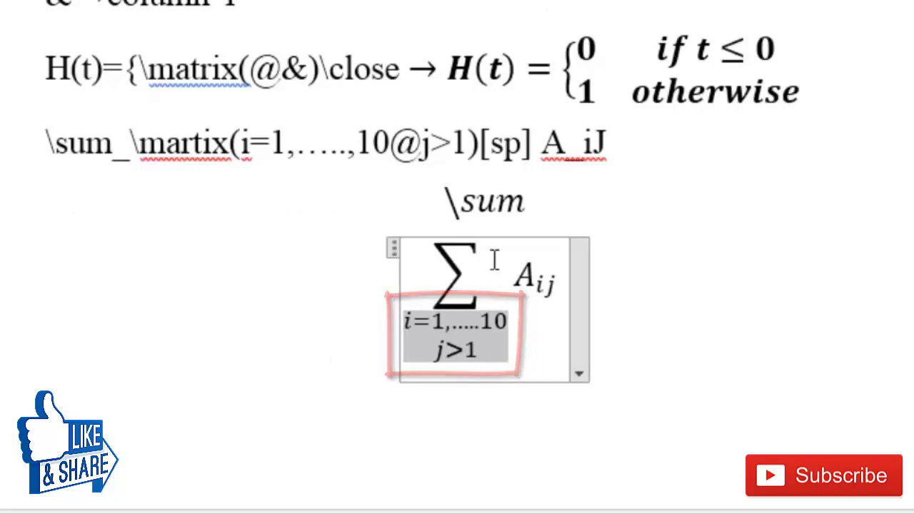
click(540, 223)
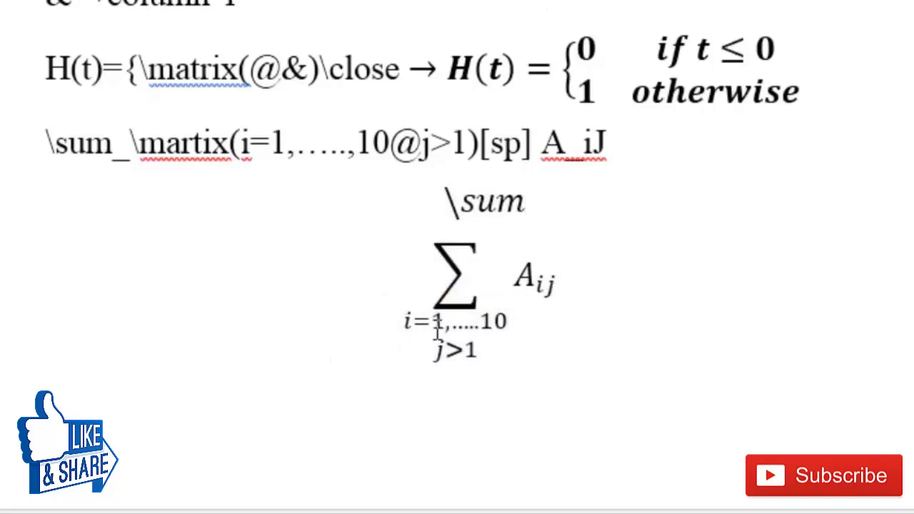
click(471, 355)
click(499, 397)
click(531, 206)
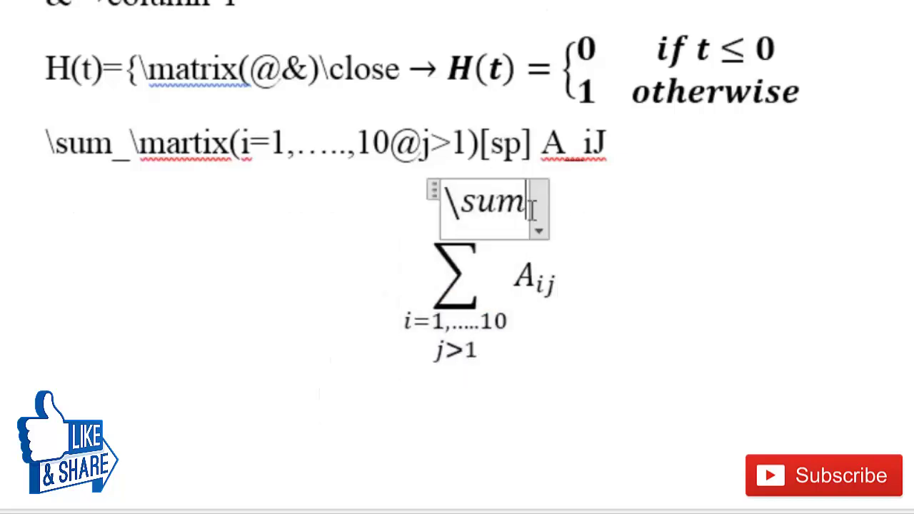
text(_)
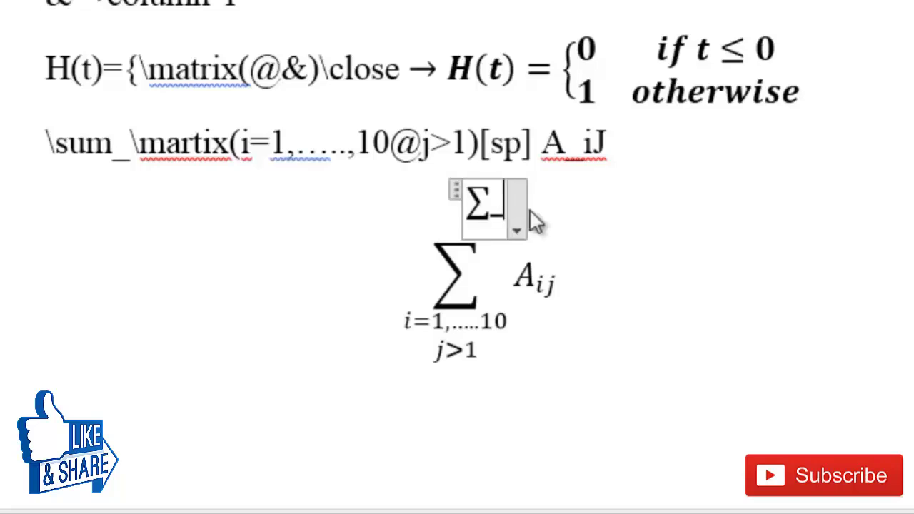
text(\matrix)
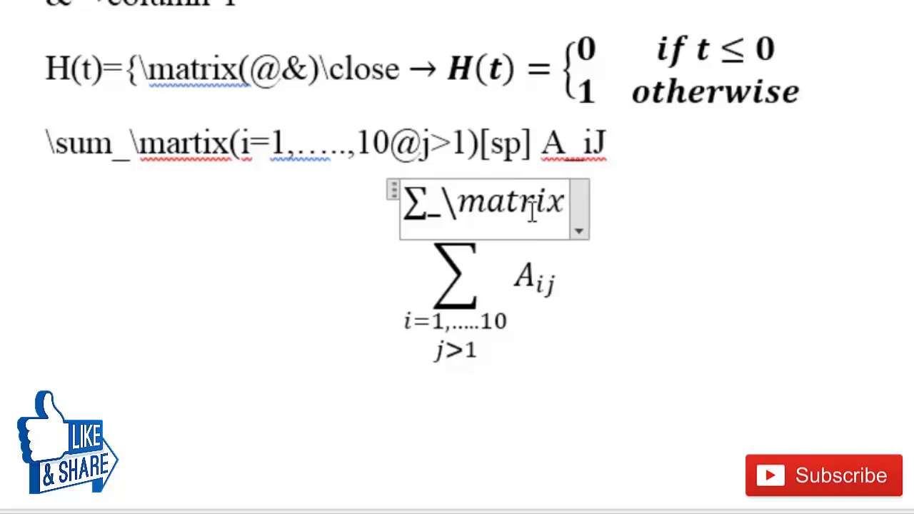
text((i=1.)
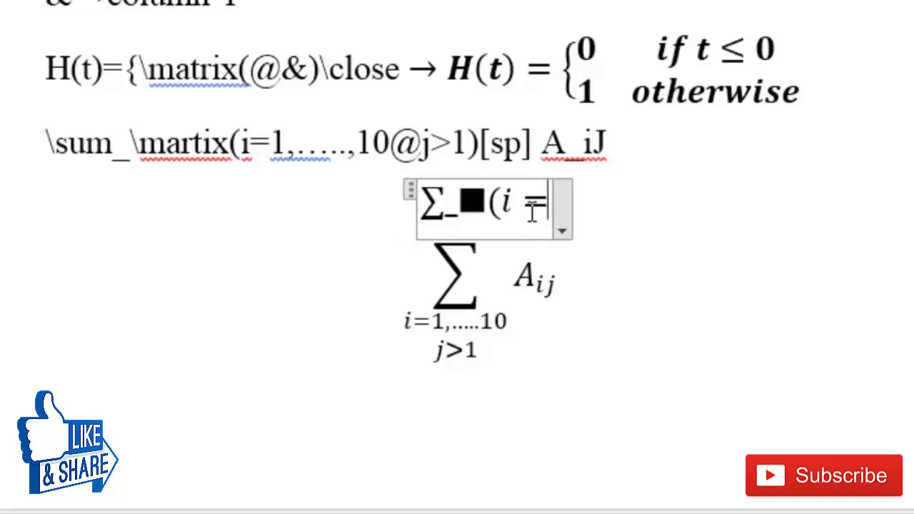
text(.....10)
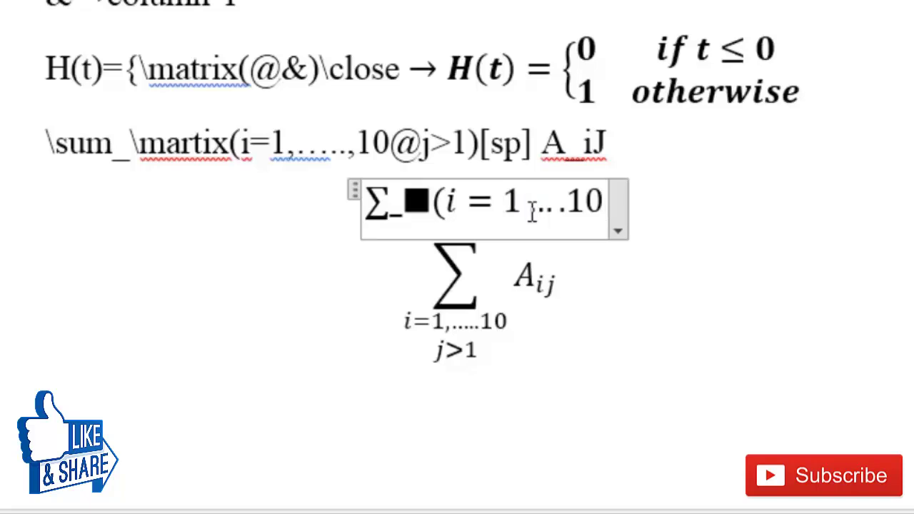
text(@)
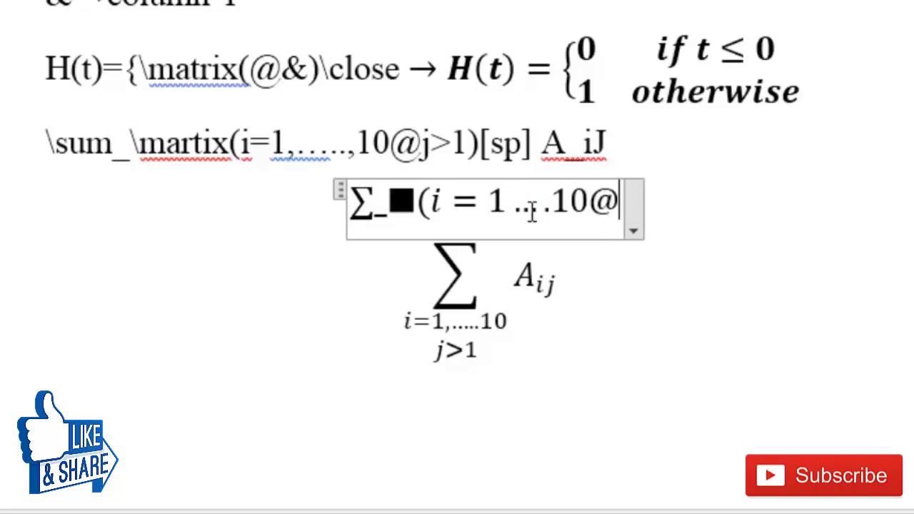
text(j>1))
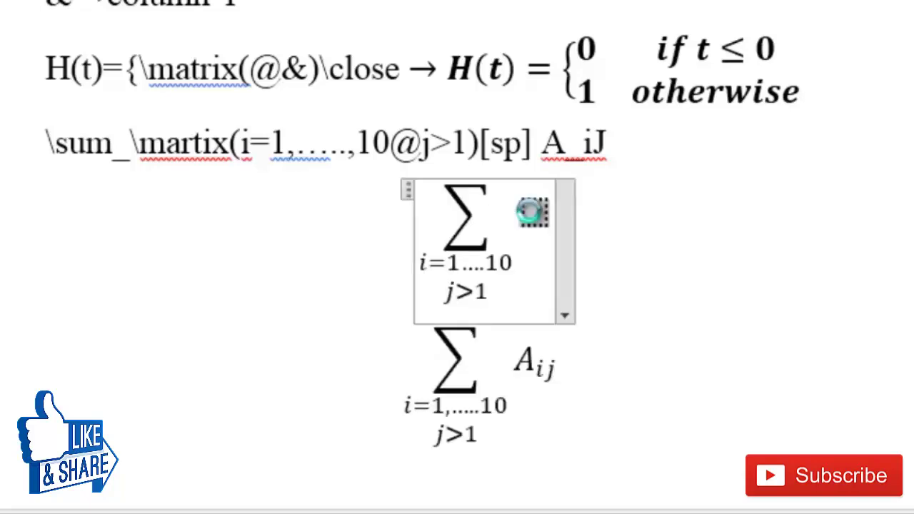
text( a_i)
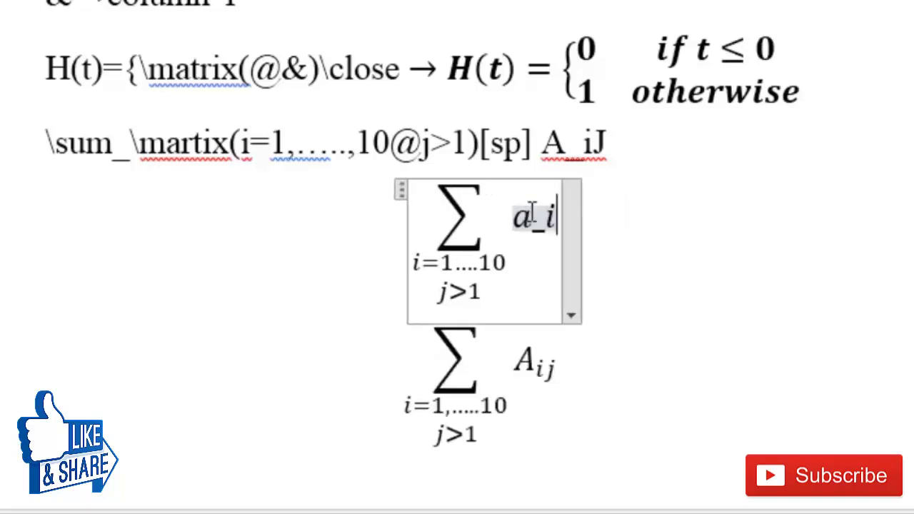
text(j)
click(647, 255)
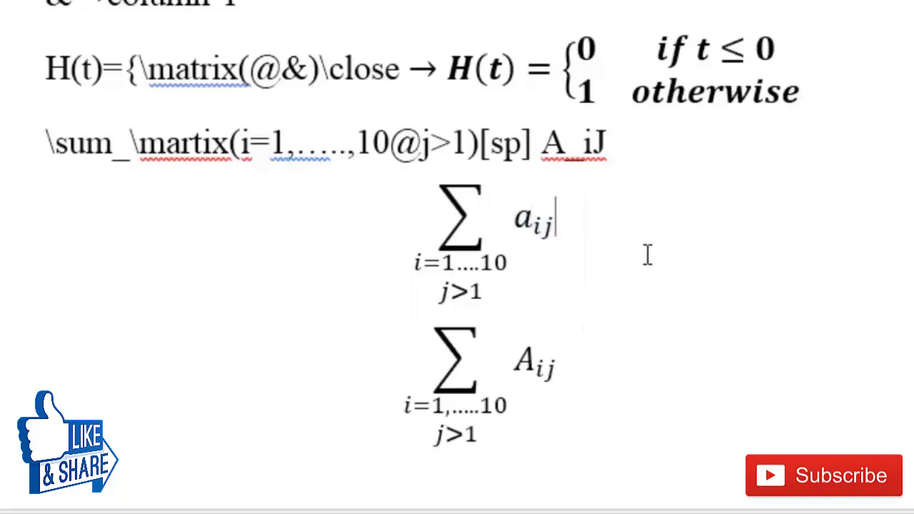
click(482, 279)
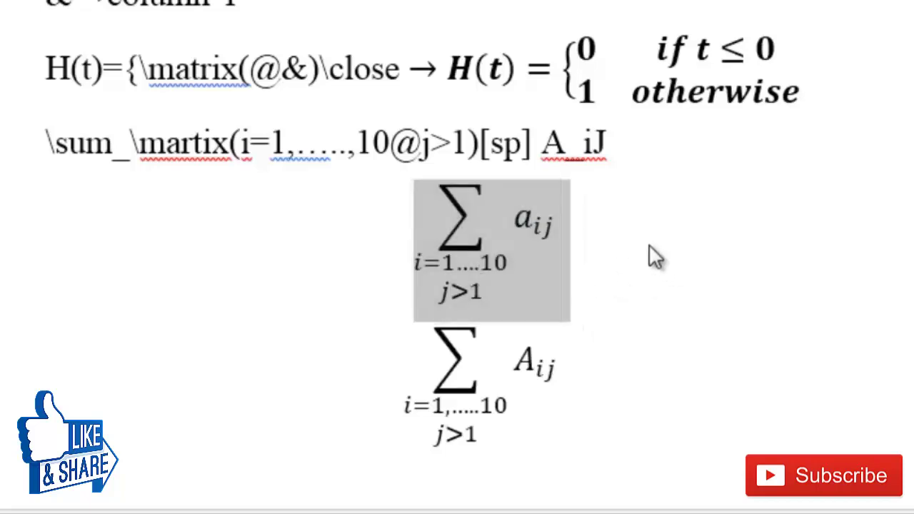
key(Delete)
- Scroll down to the Other symbols table and place the caret after the \times → × equation
click(469, 365)
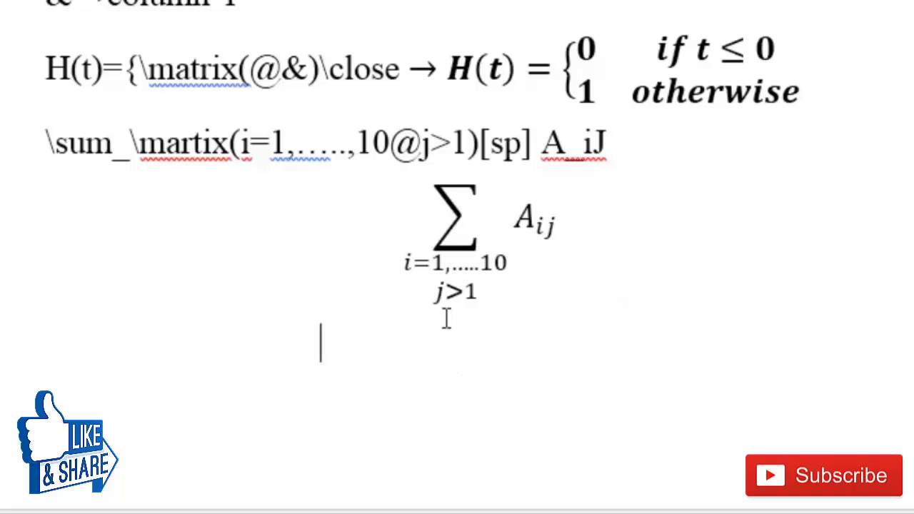
drag(445, 317, 307, 213)
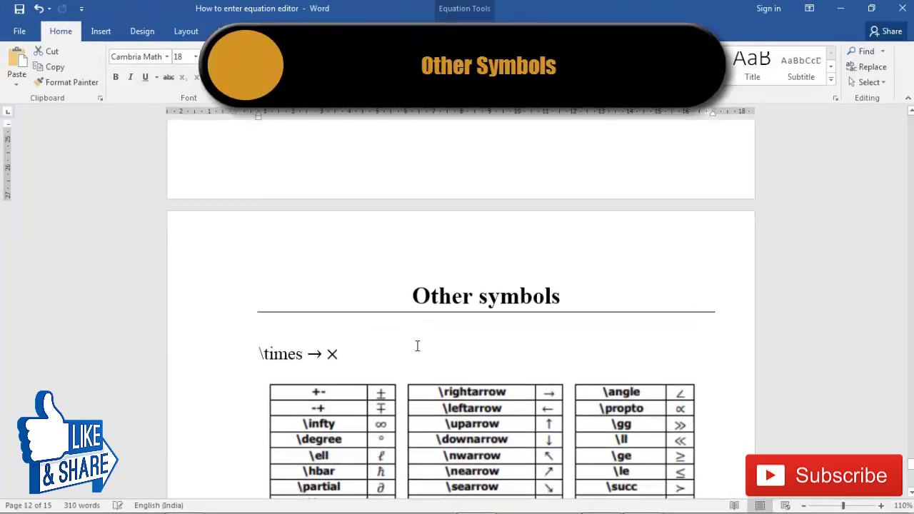
scroll(418, 345, down, 2)
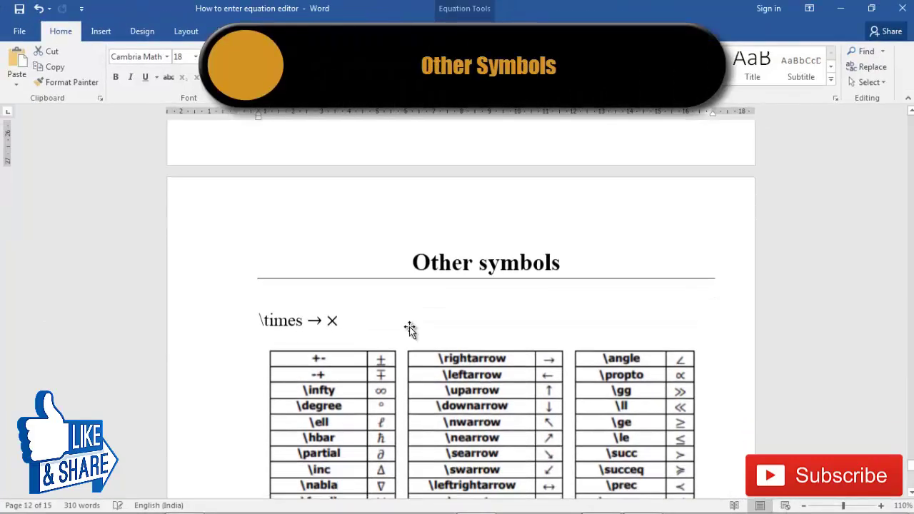
scroll(391, 377, down, 5)
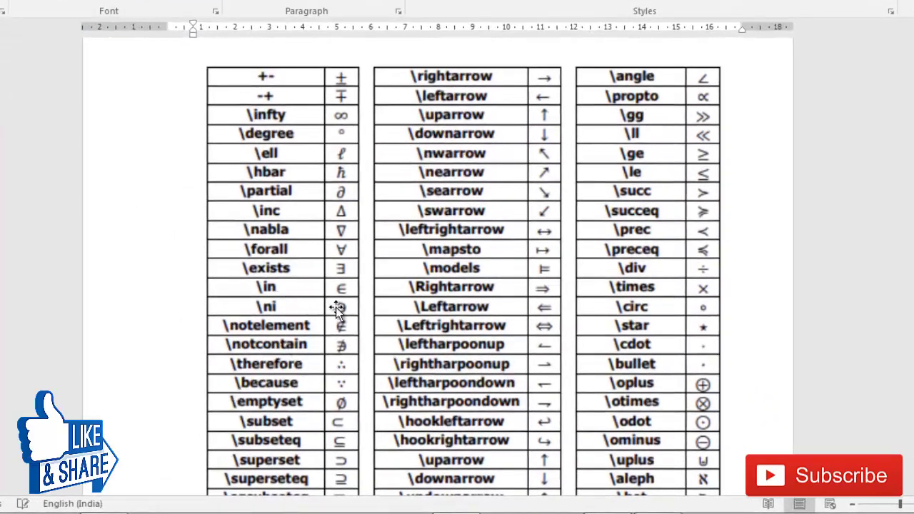
scroll(300, 305, down, 2)
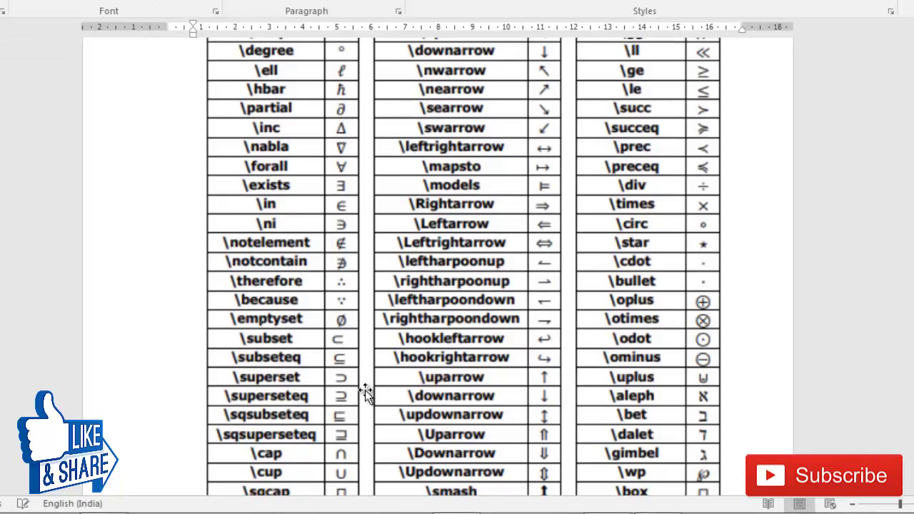
scroll(333, 398, up, 3)
scroll(307, 333, down, 1)
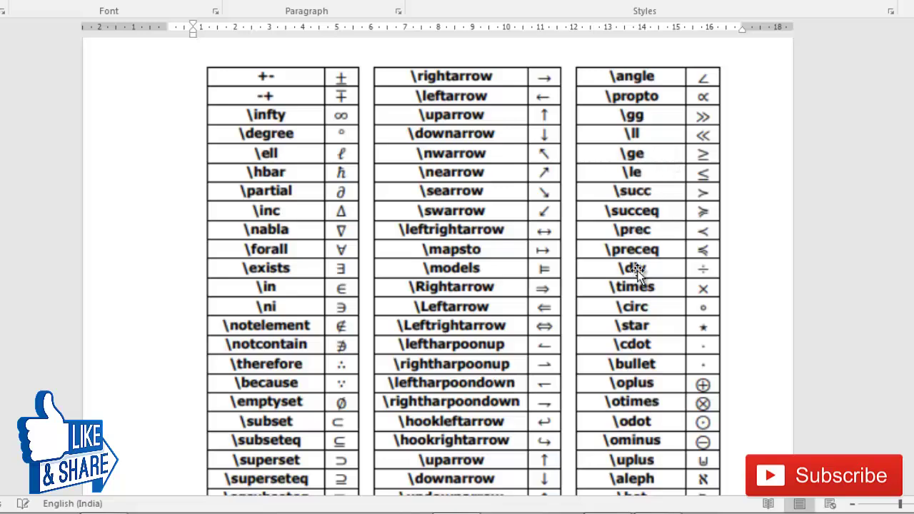
scroll(655, 326, down, 2)
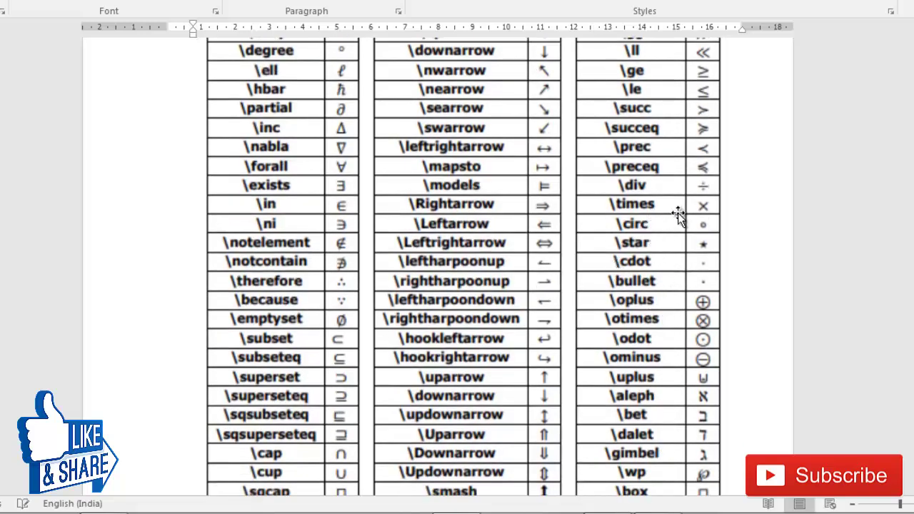
scroll(554, 247, up, 3)
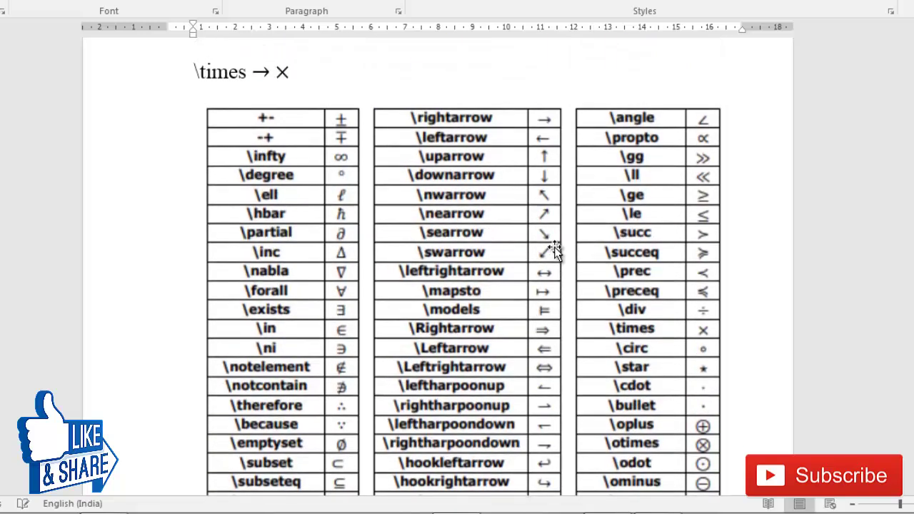
click(281, 72)
click(372, 75)
key(alt+equal)
text(\)
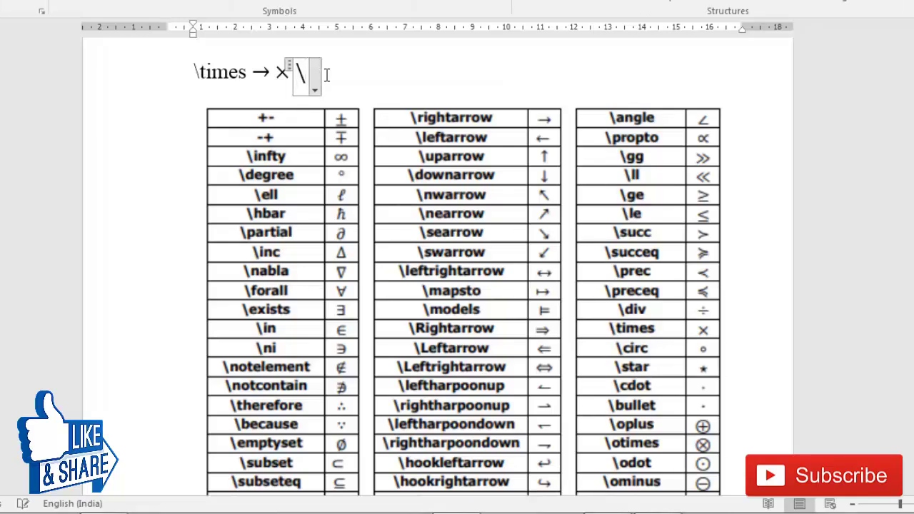
text(times)
key(BackSpace)
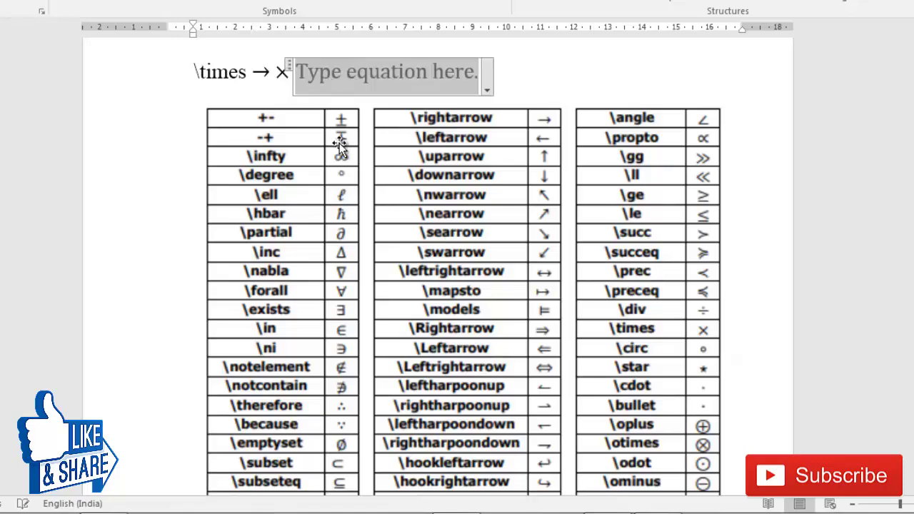
key(BackSpace)
scroll(414, 229, down, 8)
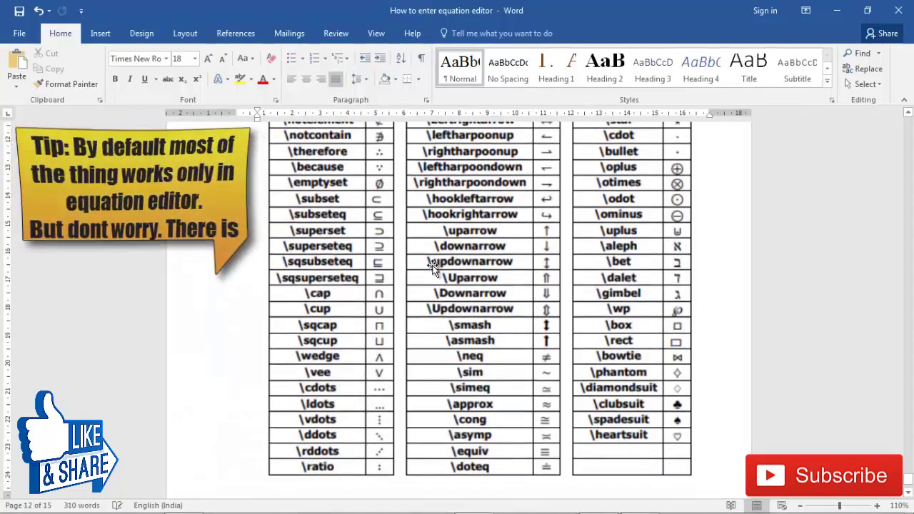
scroll(399, 413, up, 7)
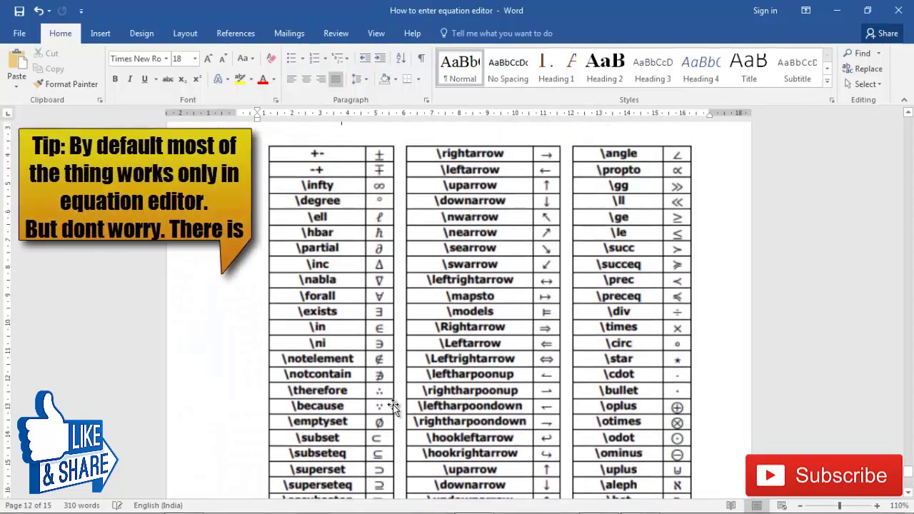
scroll(393, 404, up, 2)
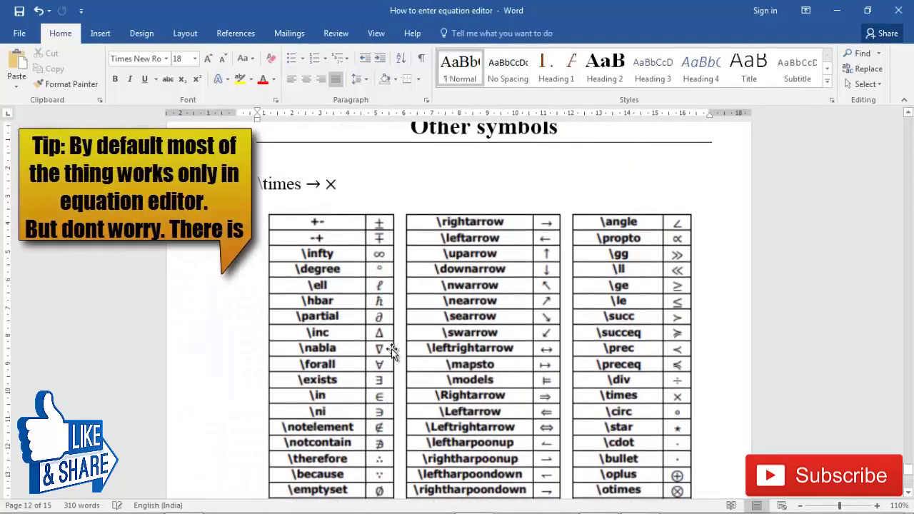
click(340, 189)
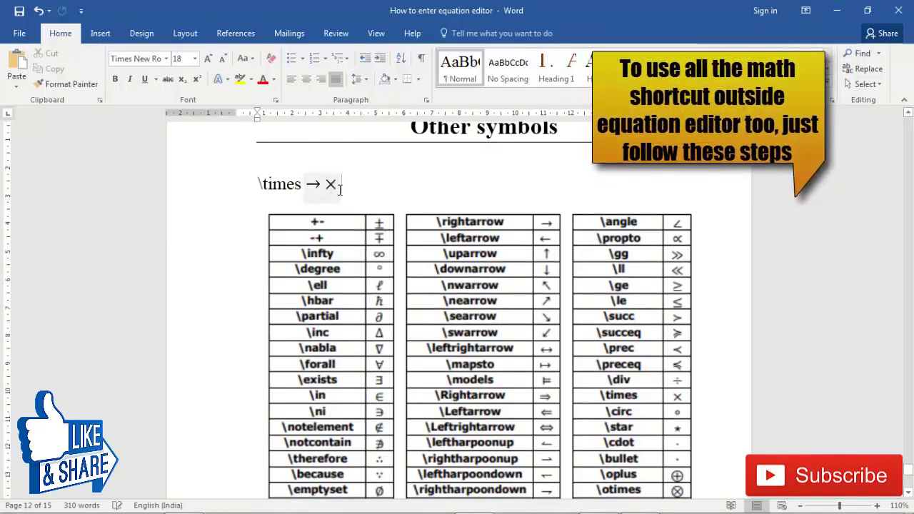
key(Right)
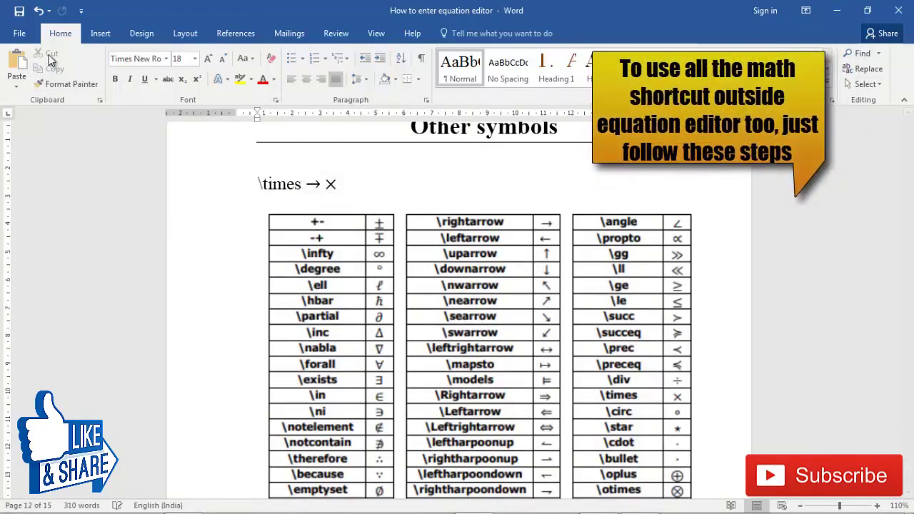
click(19, 32)
click(25, 386)
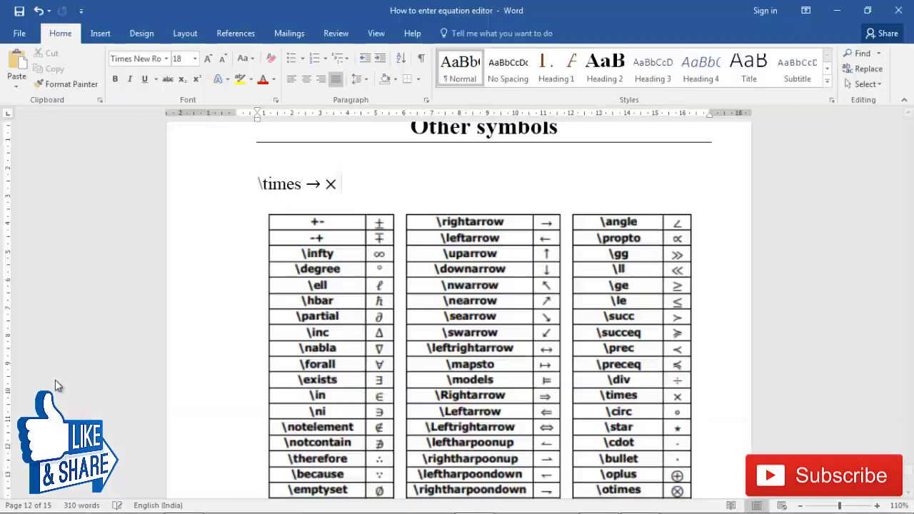
- Check 'Use Math AutoCorrect rules outside of math regions' under Math AutoCorrect and confirm
click(209, 100)
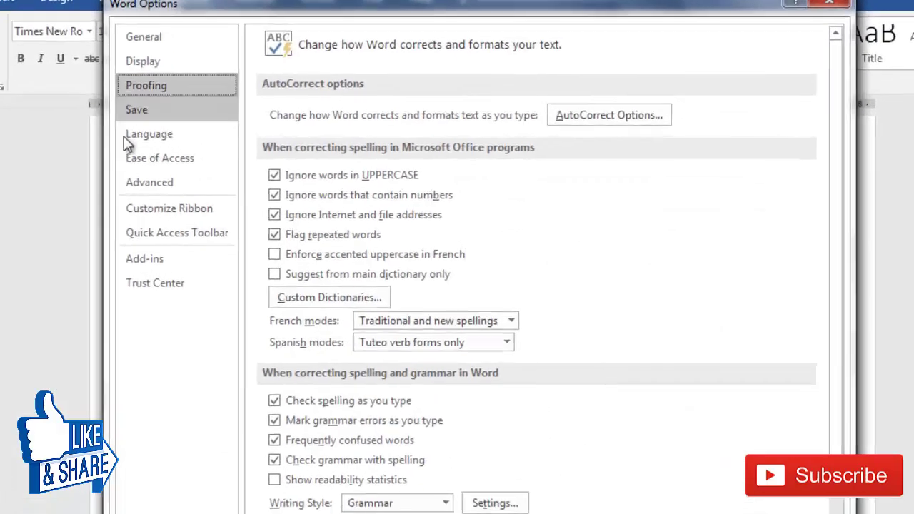
click(554, 122)
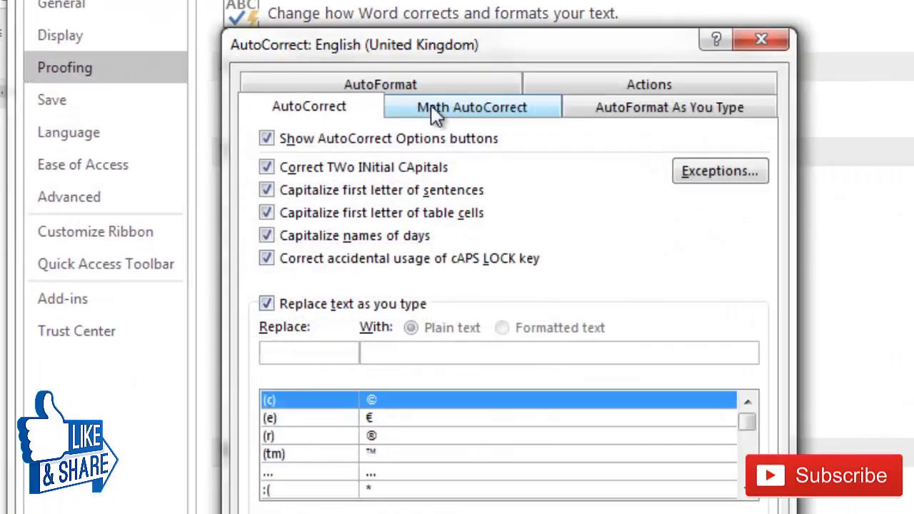
click(479, 111)
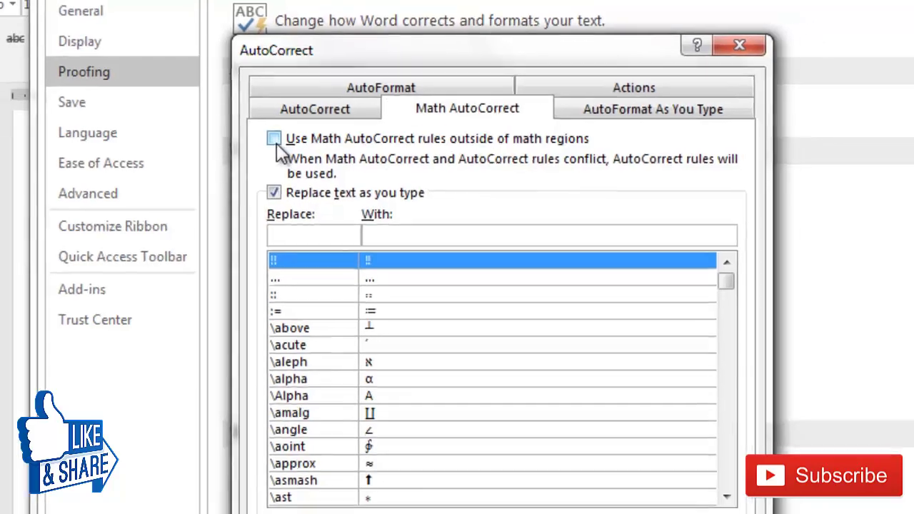
click(268, 139)
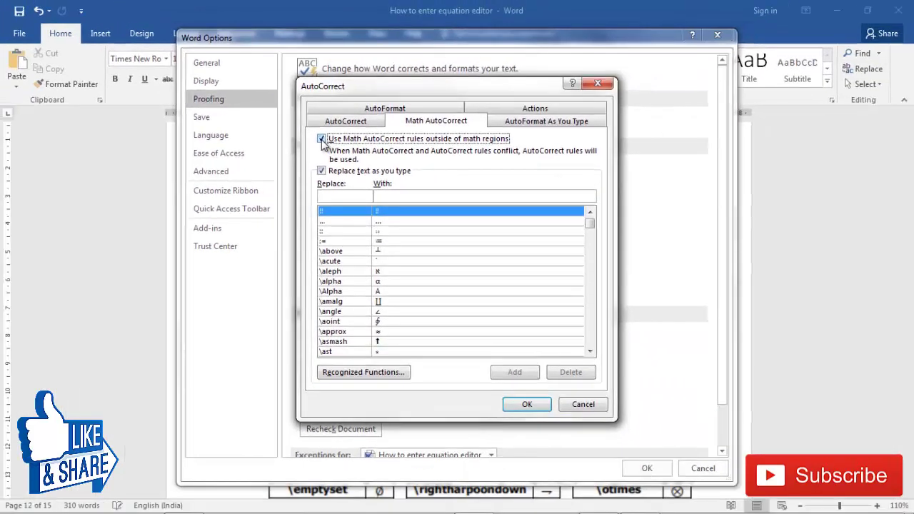
click(526, 405)
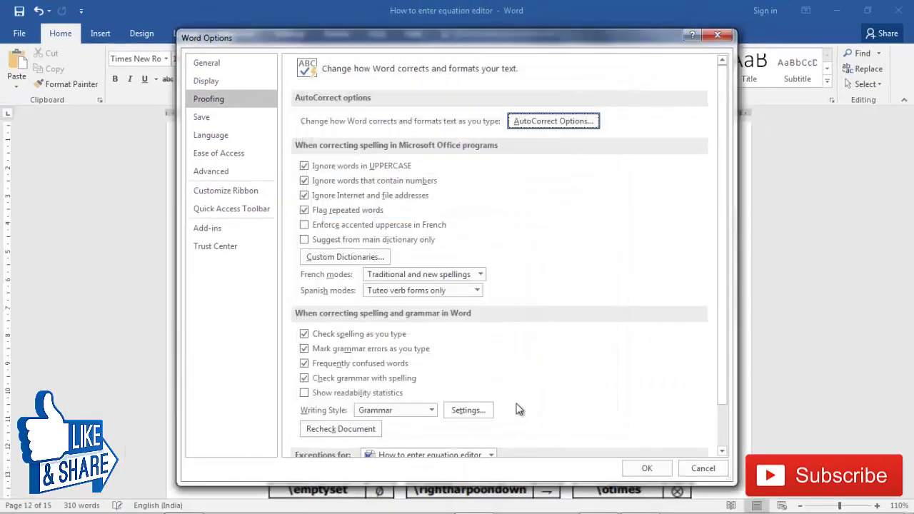
click(522, 123)
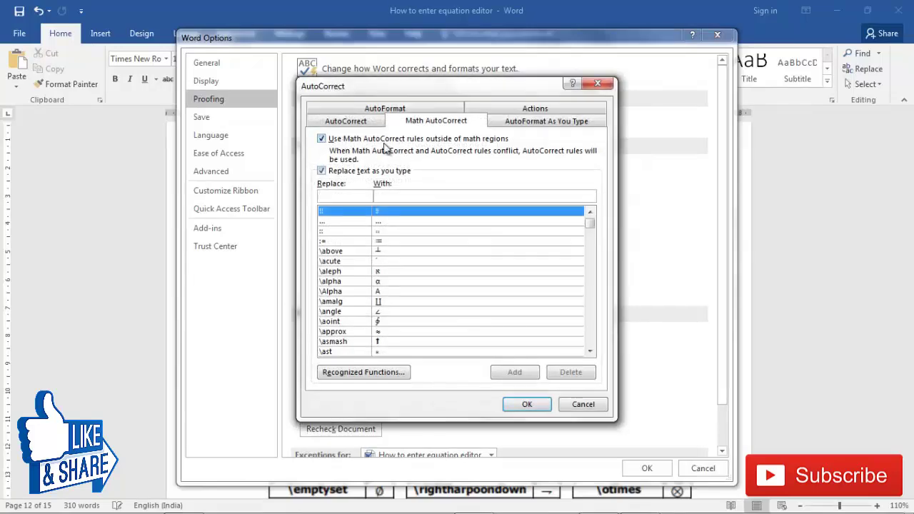
click(526, 404)
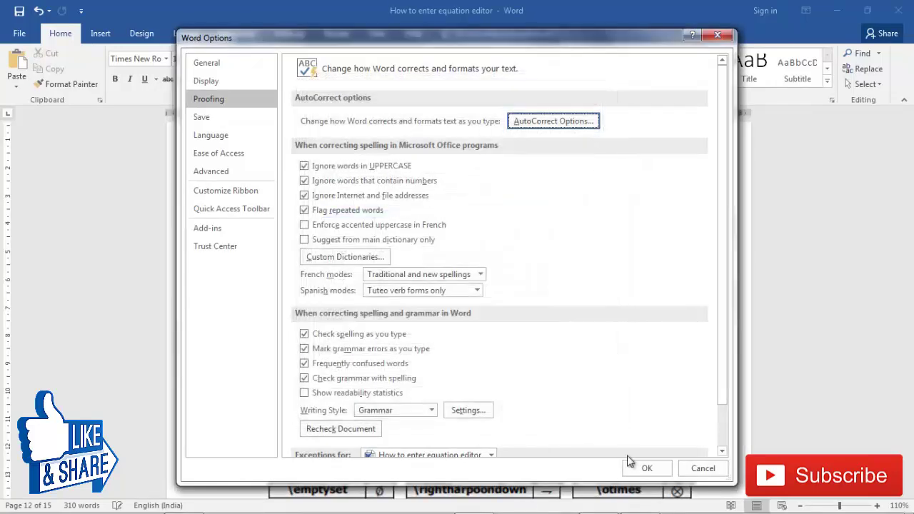
click(646, 468)
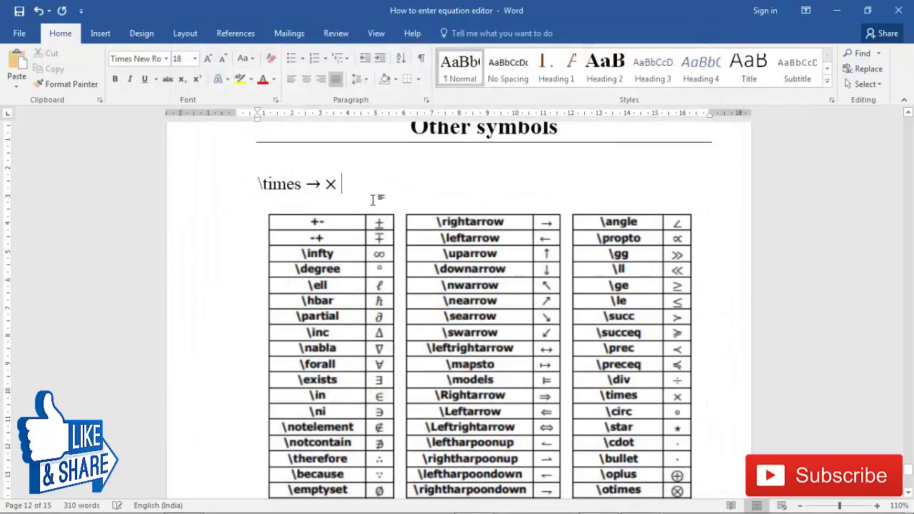
text(\t)
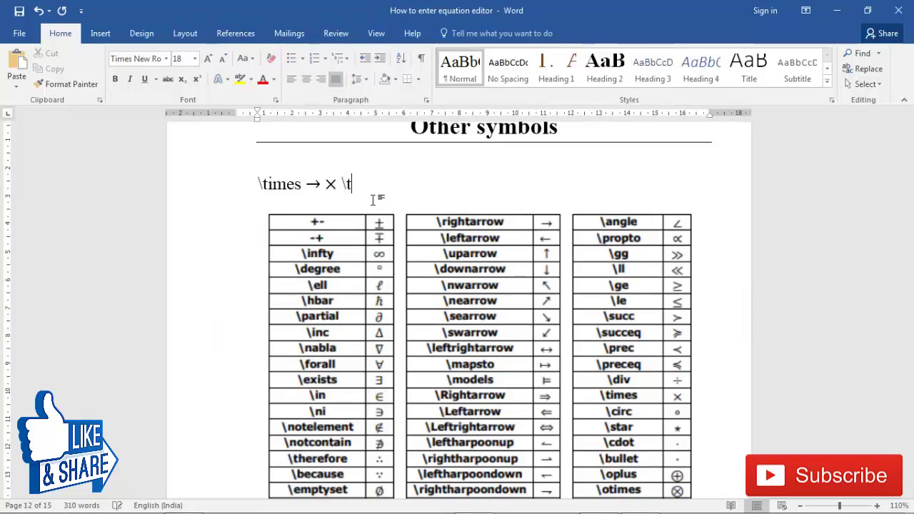
text(imes)
key(BackSpace)
key(BackSpace)
text(\a;lpha)
key(BackSpace)
key(BackSpace)
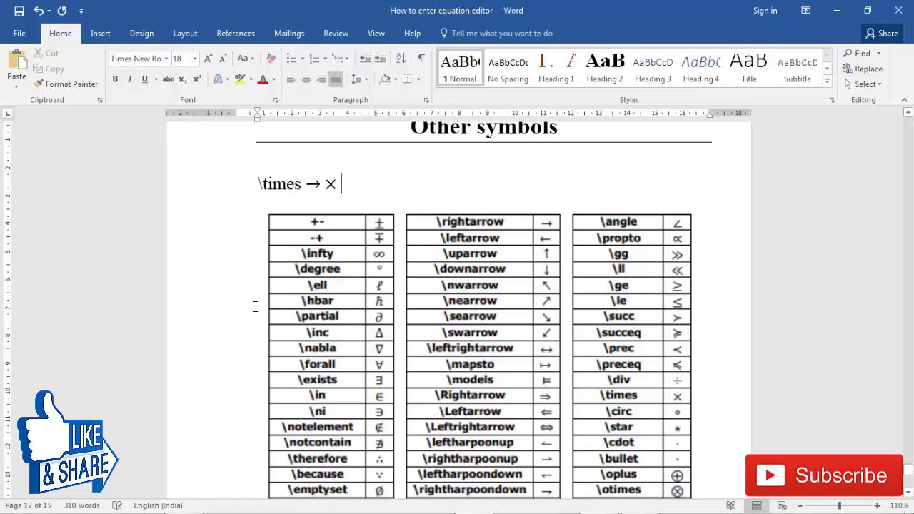
scroll(408, 351, down, 5)
scroll(408, 363, down, 2)
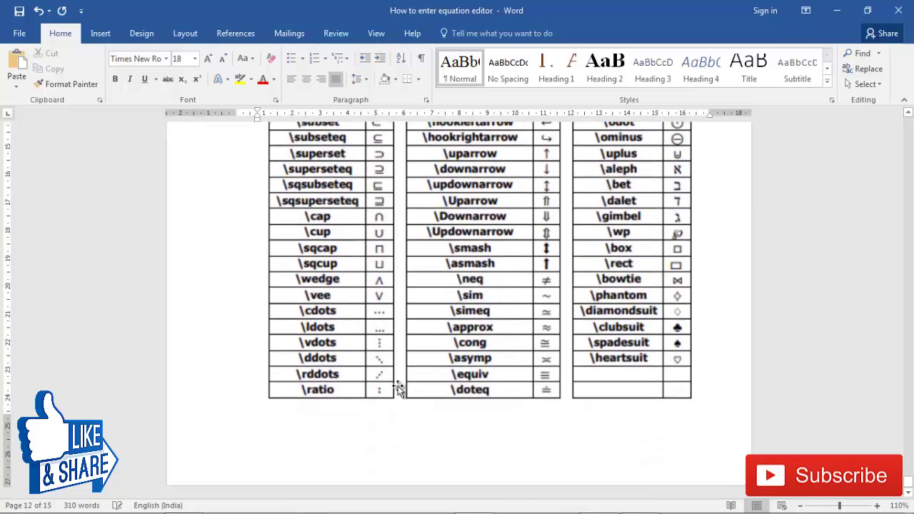
scroll(378, 428, up, 3)
scroll(377, 428, up, 7)
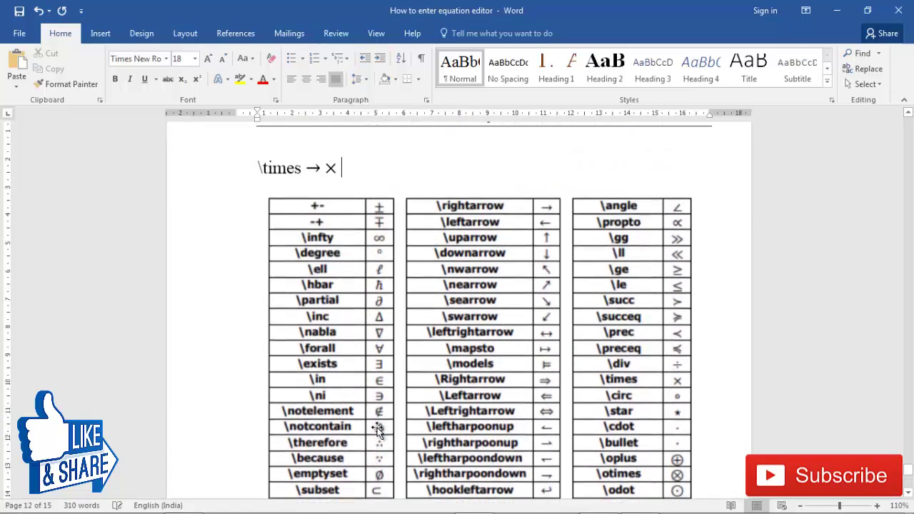
scroll(379, 429, up, 3)
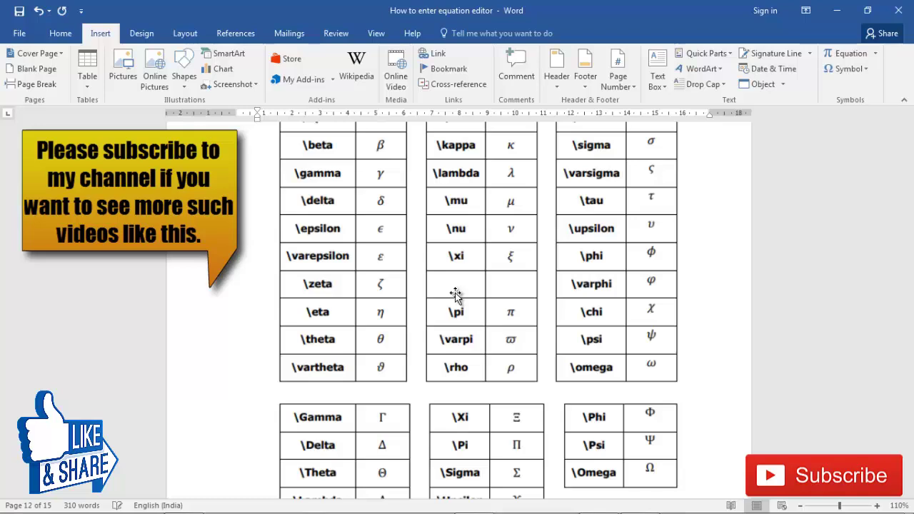
scroll(456, 295, down, 10)
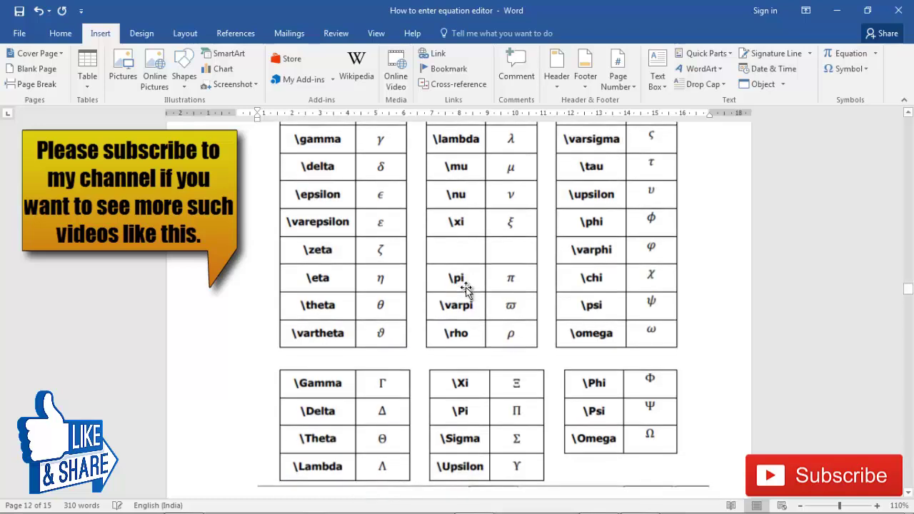
scroll(480, 295, down, 10)
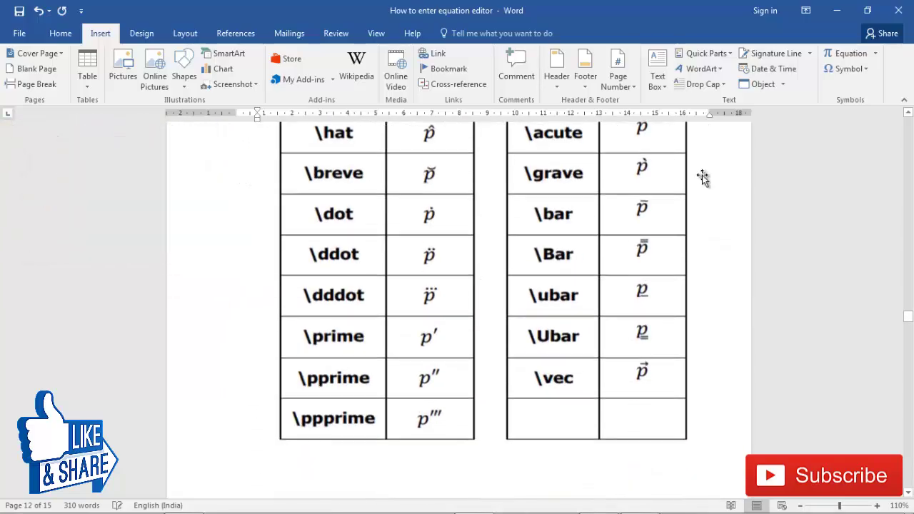